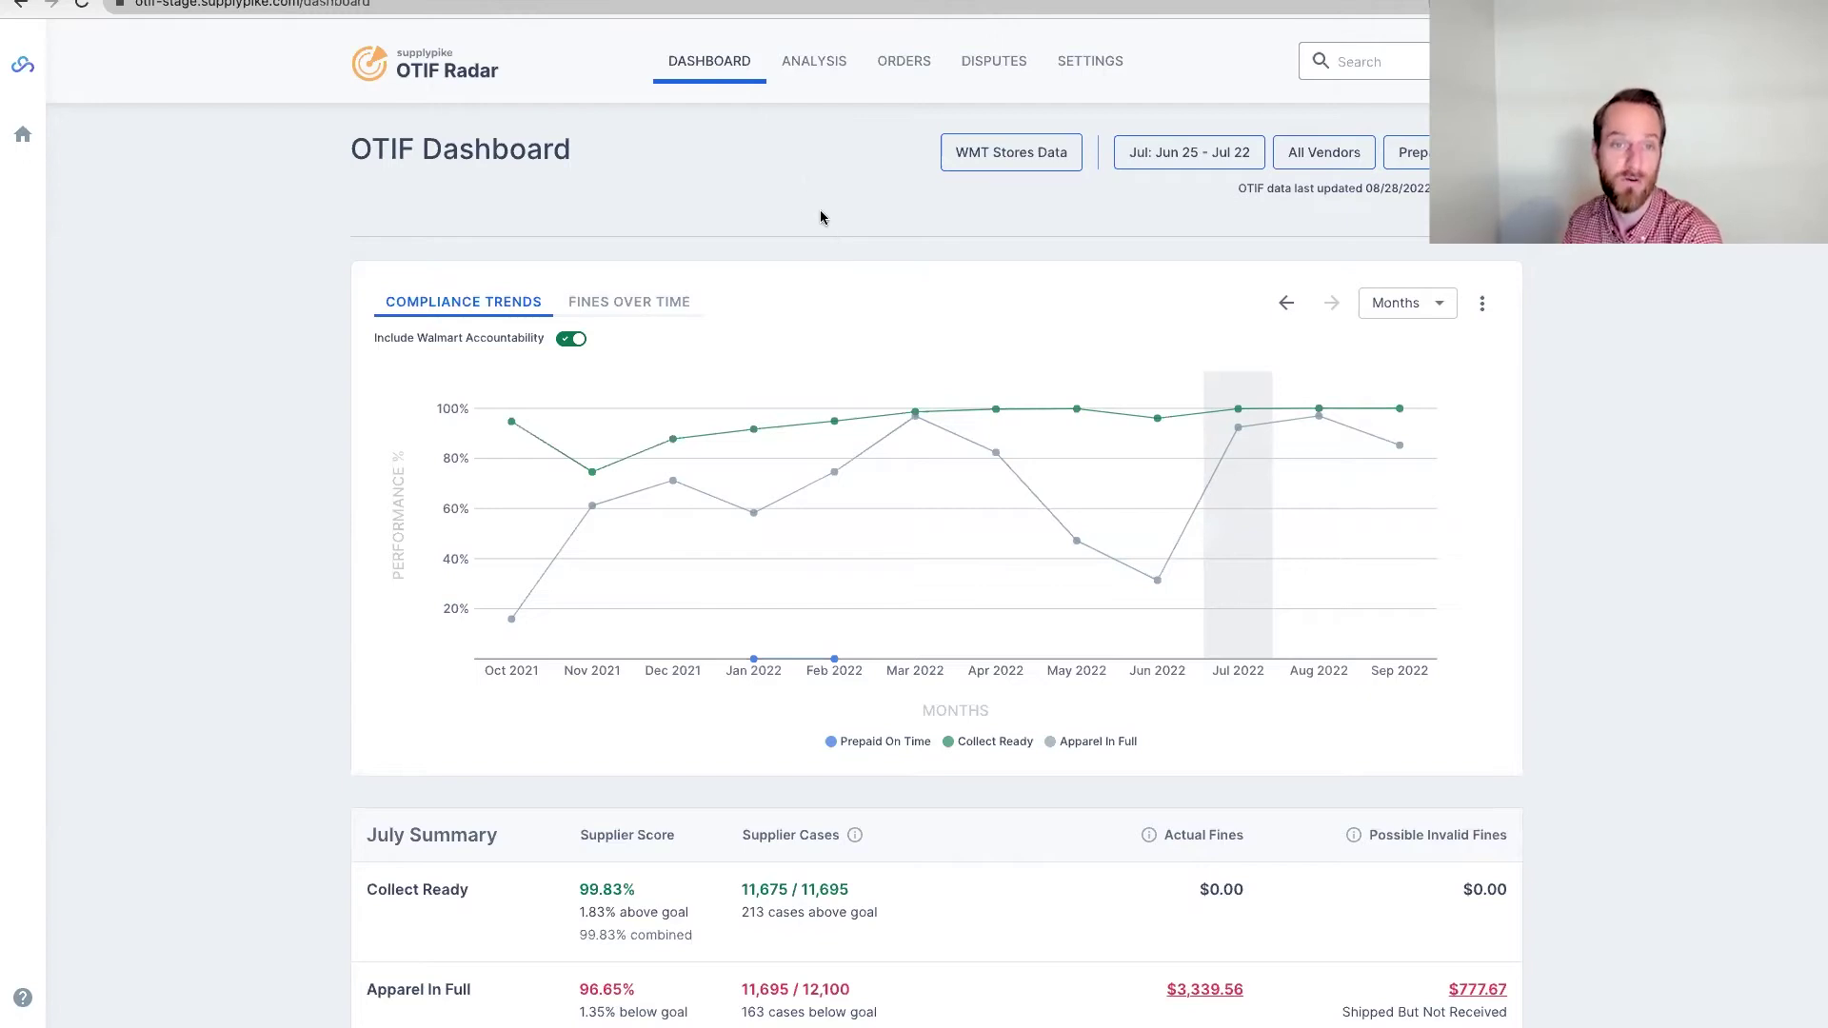
Read the Shipped But Not Received note on the dashboard.
scroll(819, 212, down, 2)
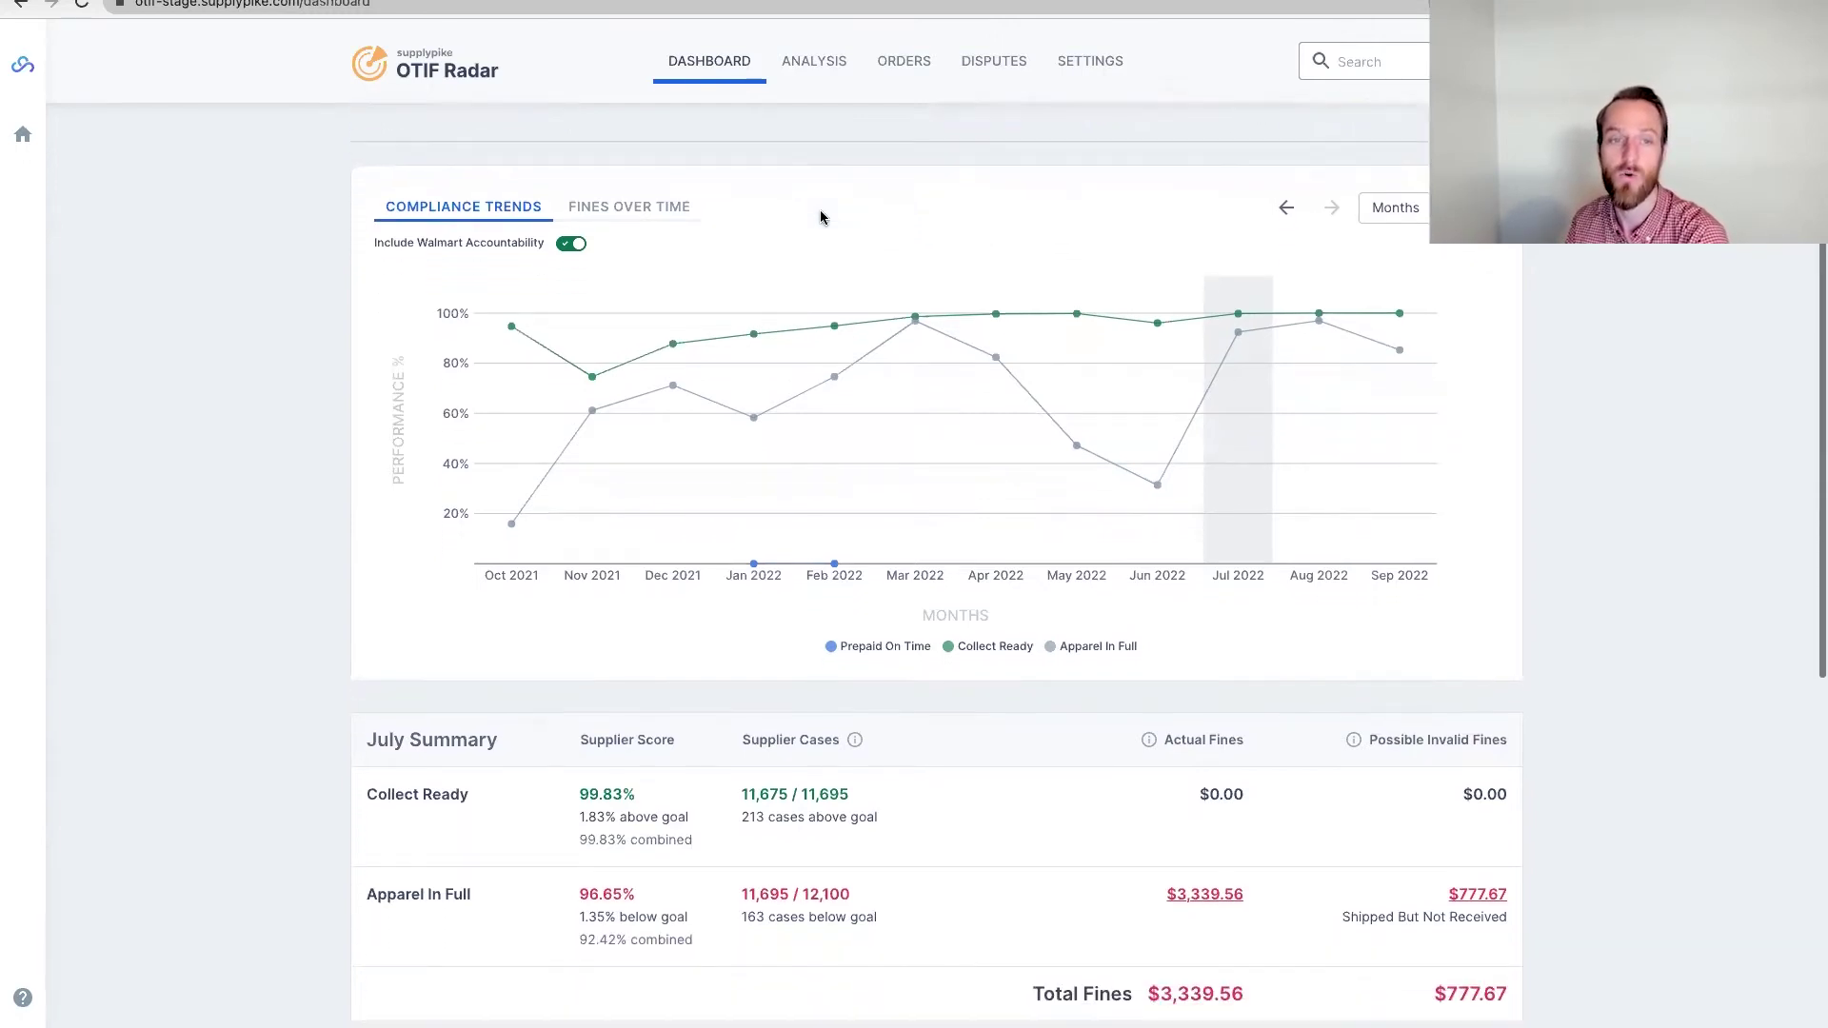
scroll(819, 217, up, 2)
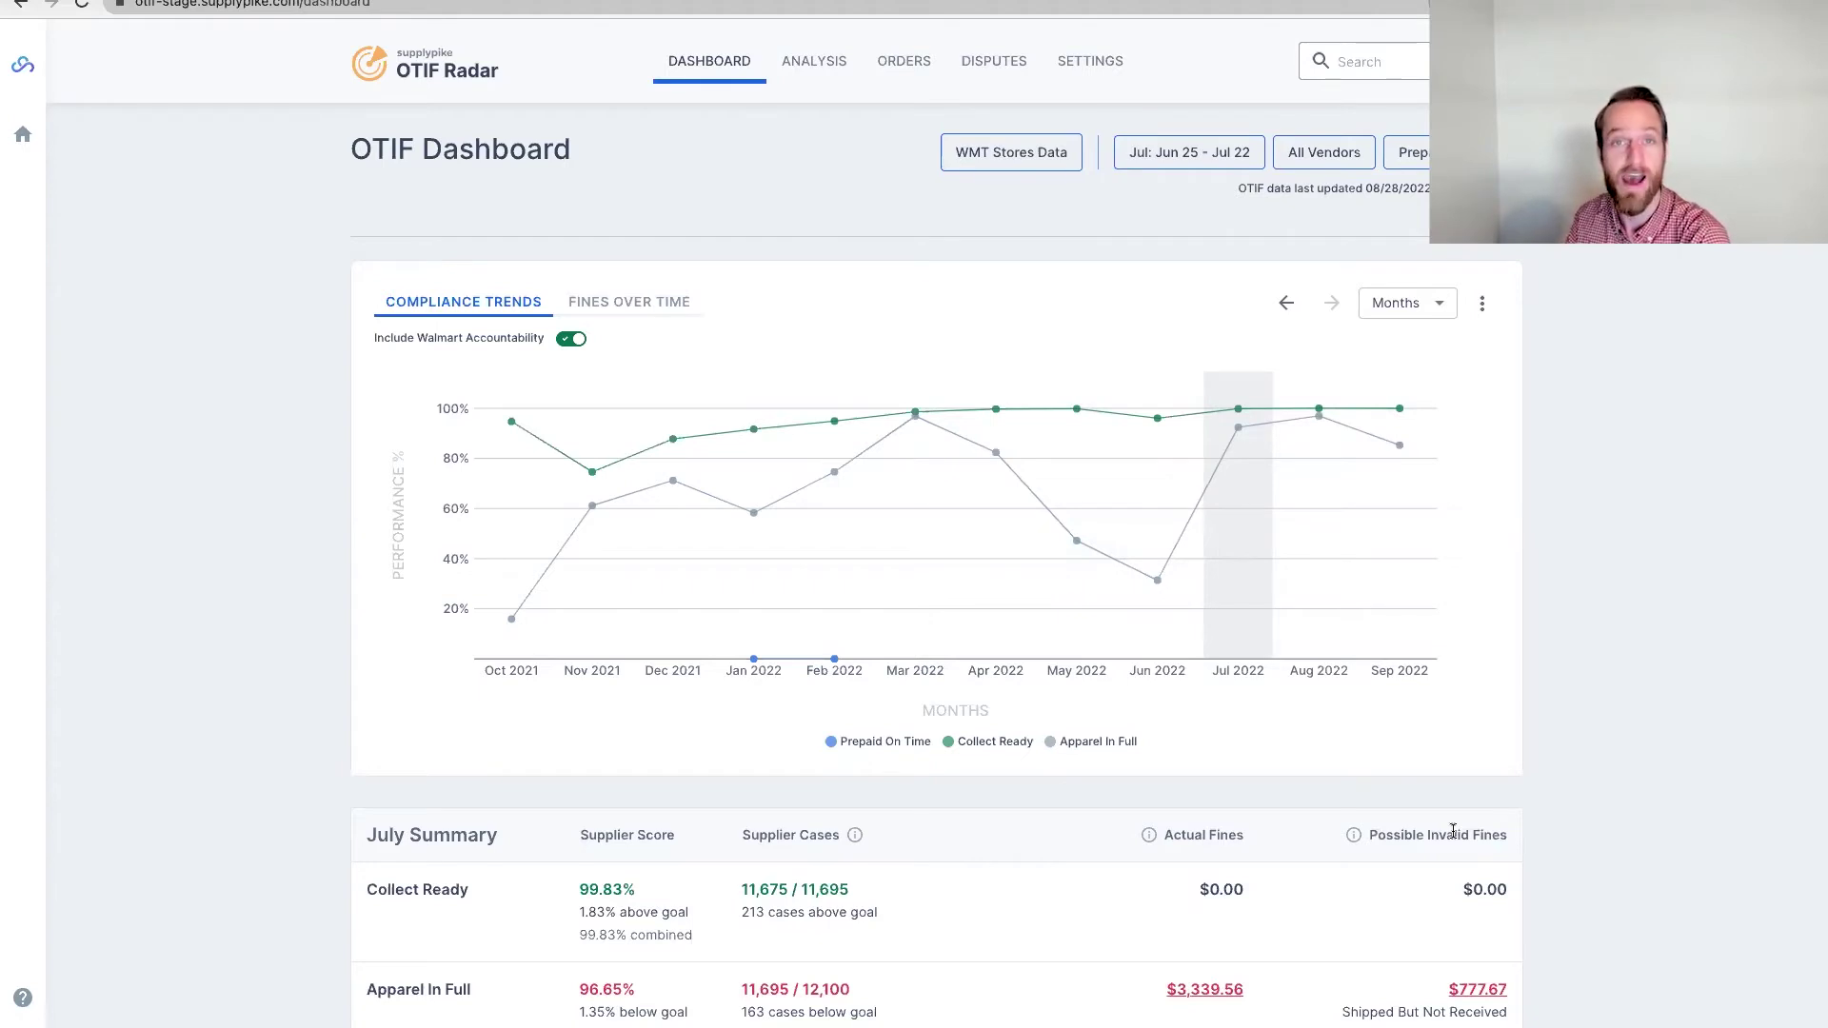
scroll(1453, 831, down, 3)
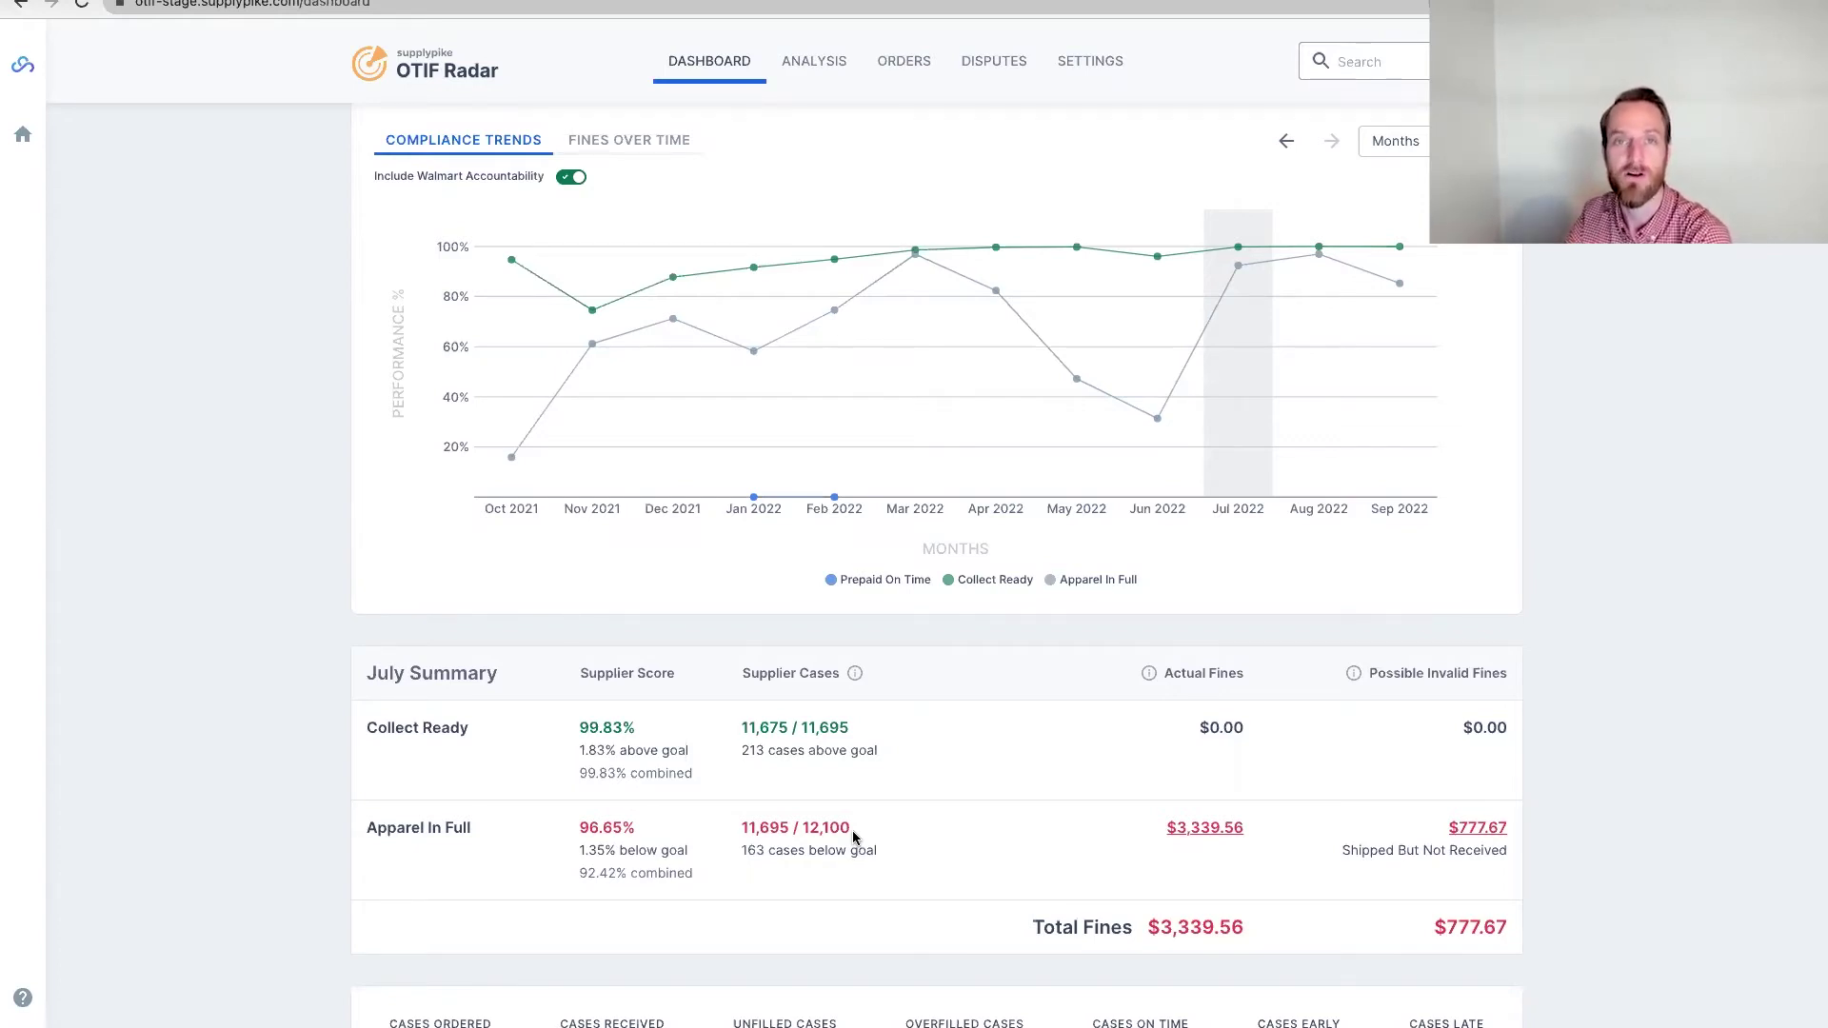
drag(1342, 850, 1523, 863)
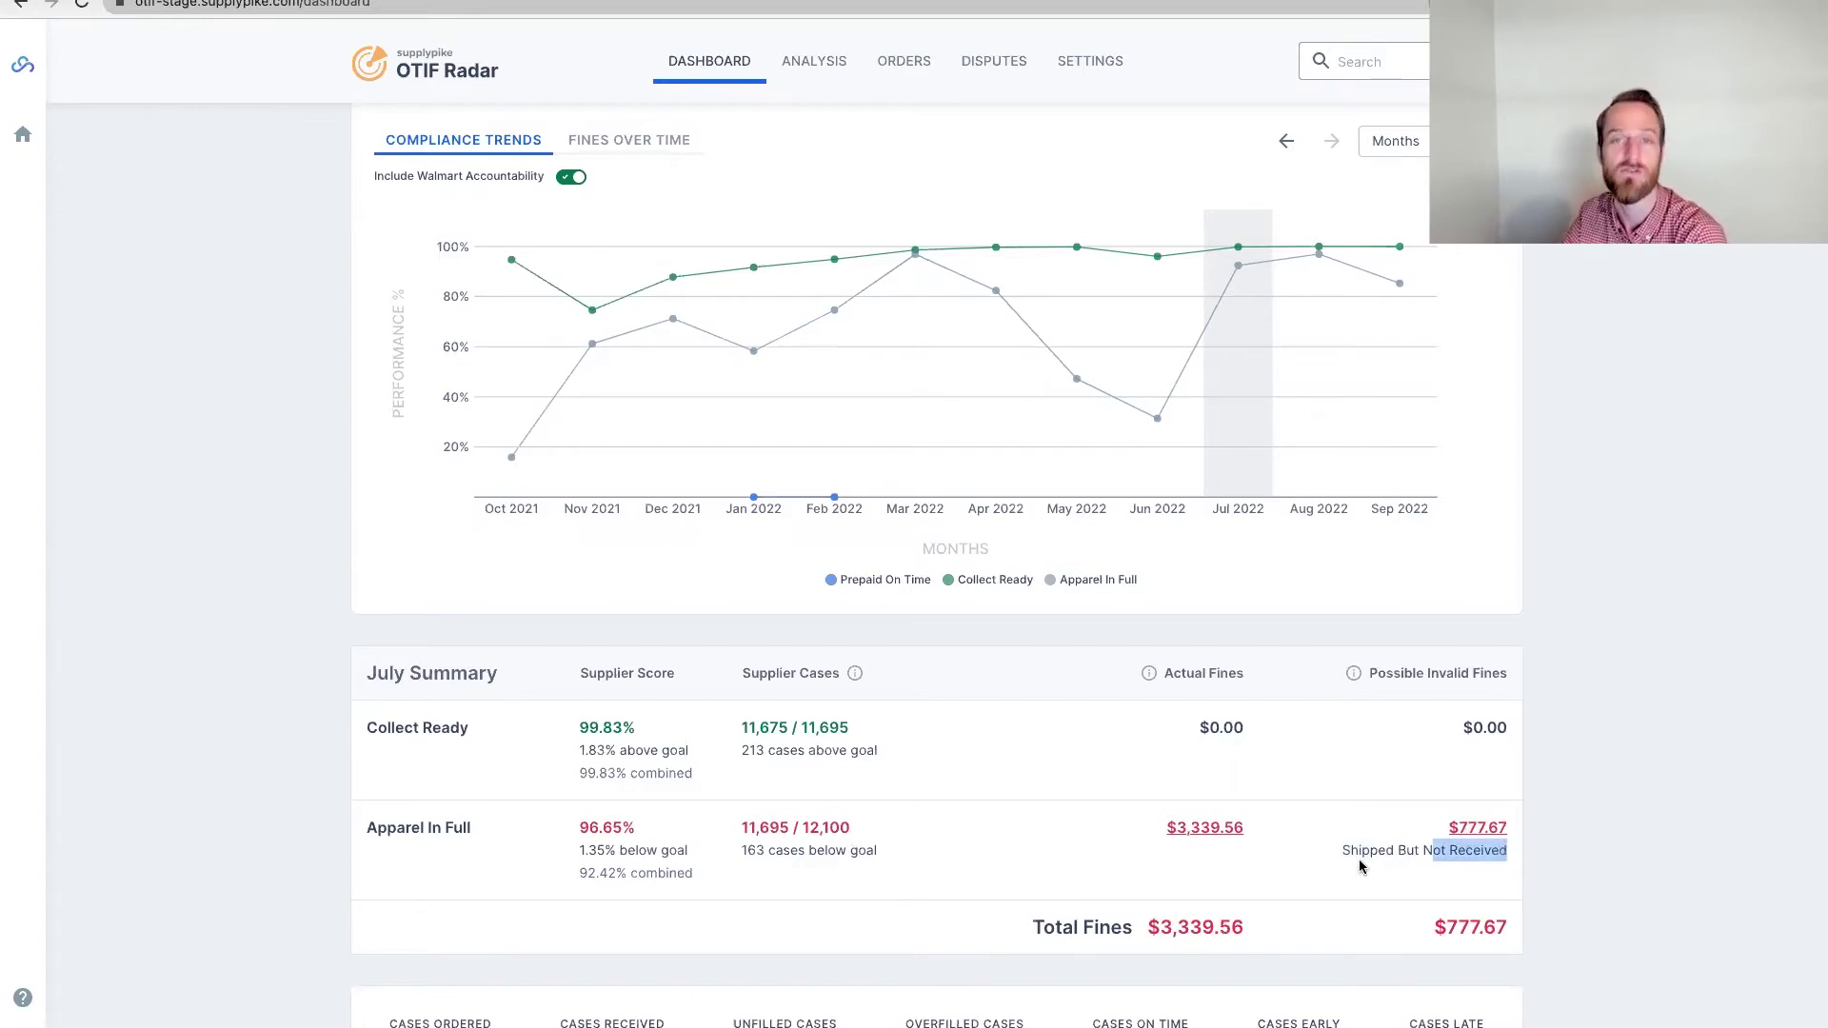
click(1424, 846)
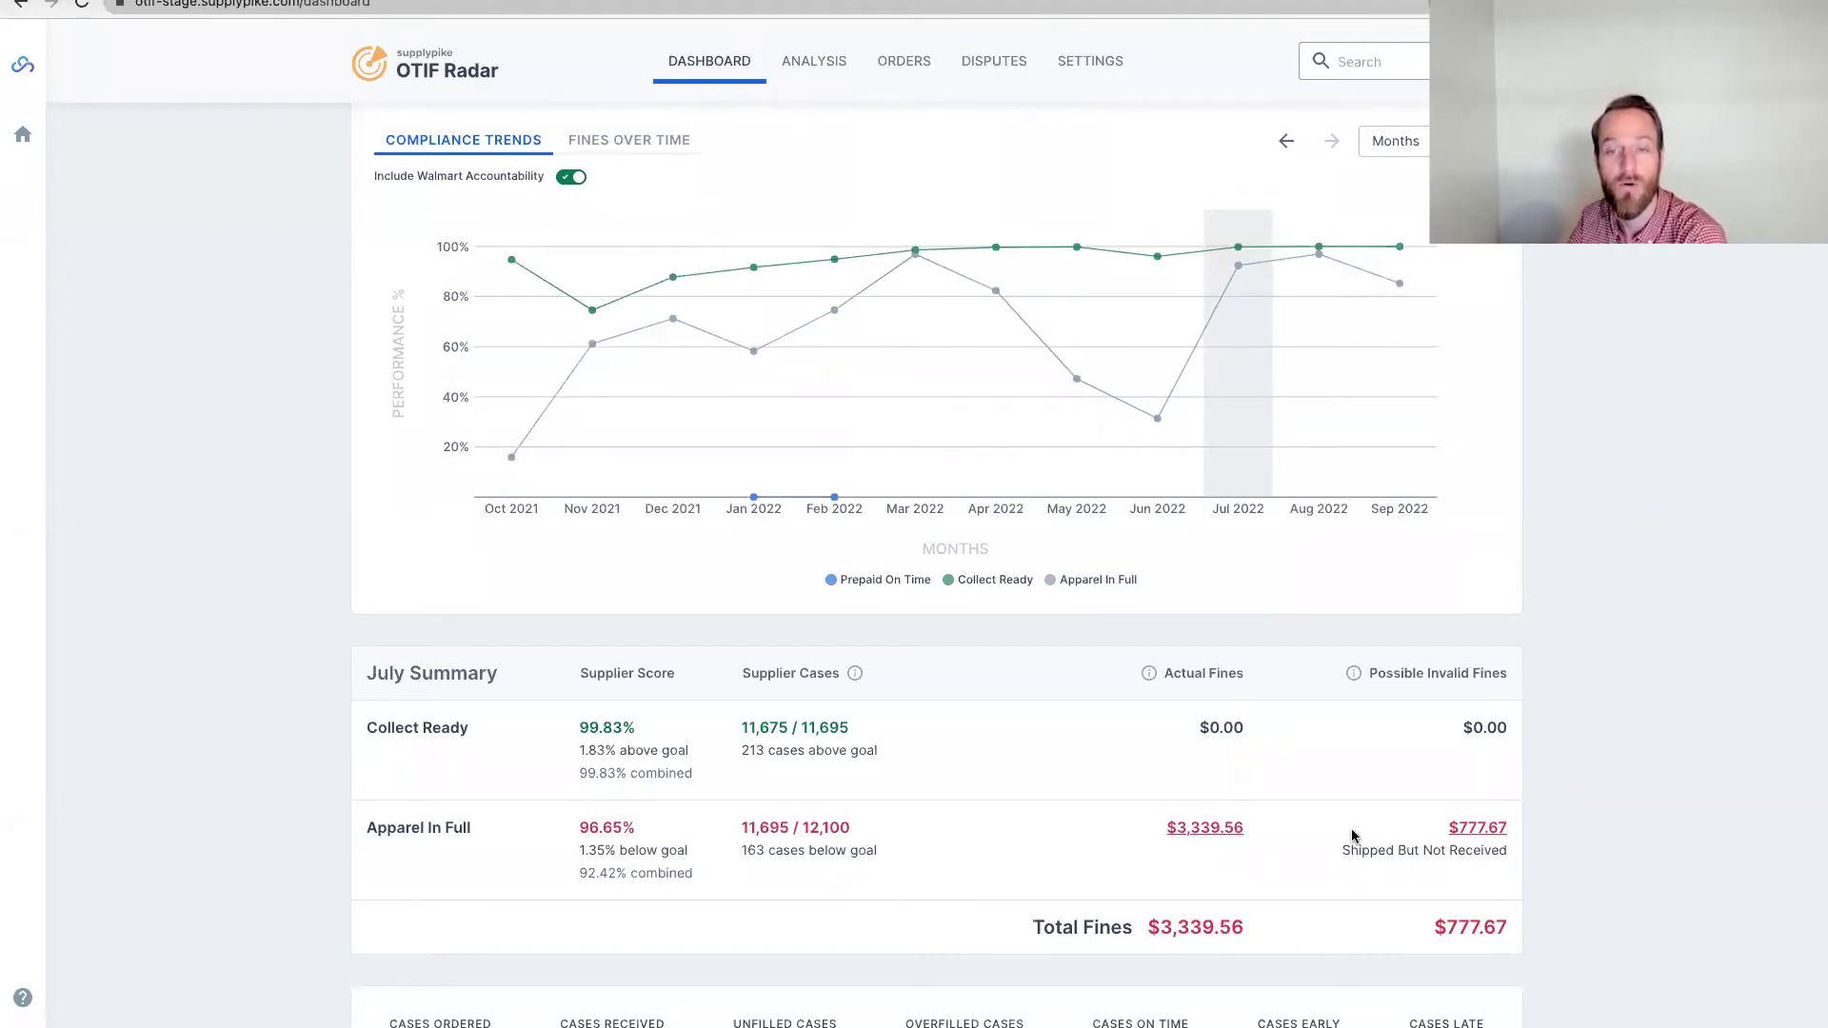
Switch the chart to Fines Over Time, inspect the monthly bars, and view the July Summary.
scroll(1350, 758, up, 2)
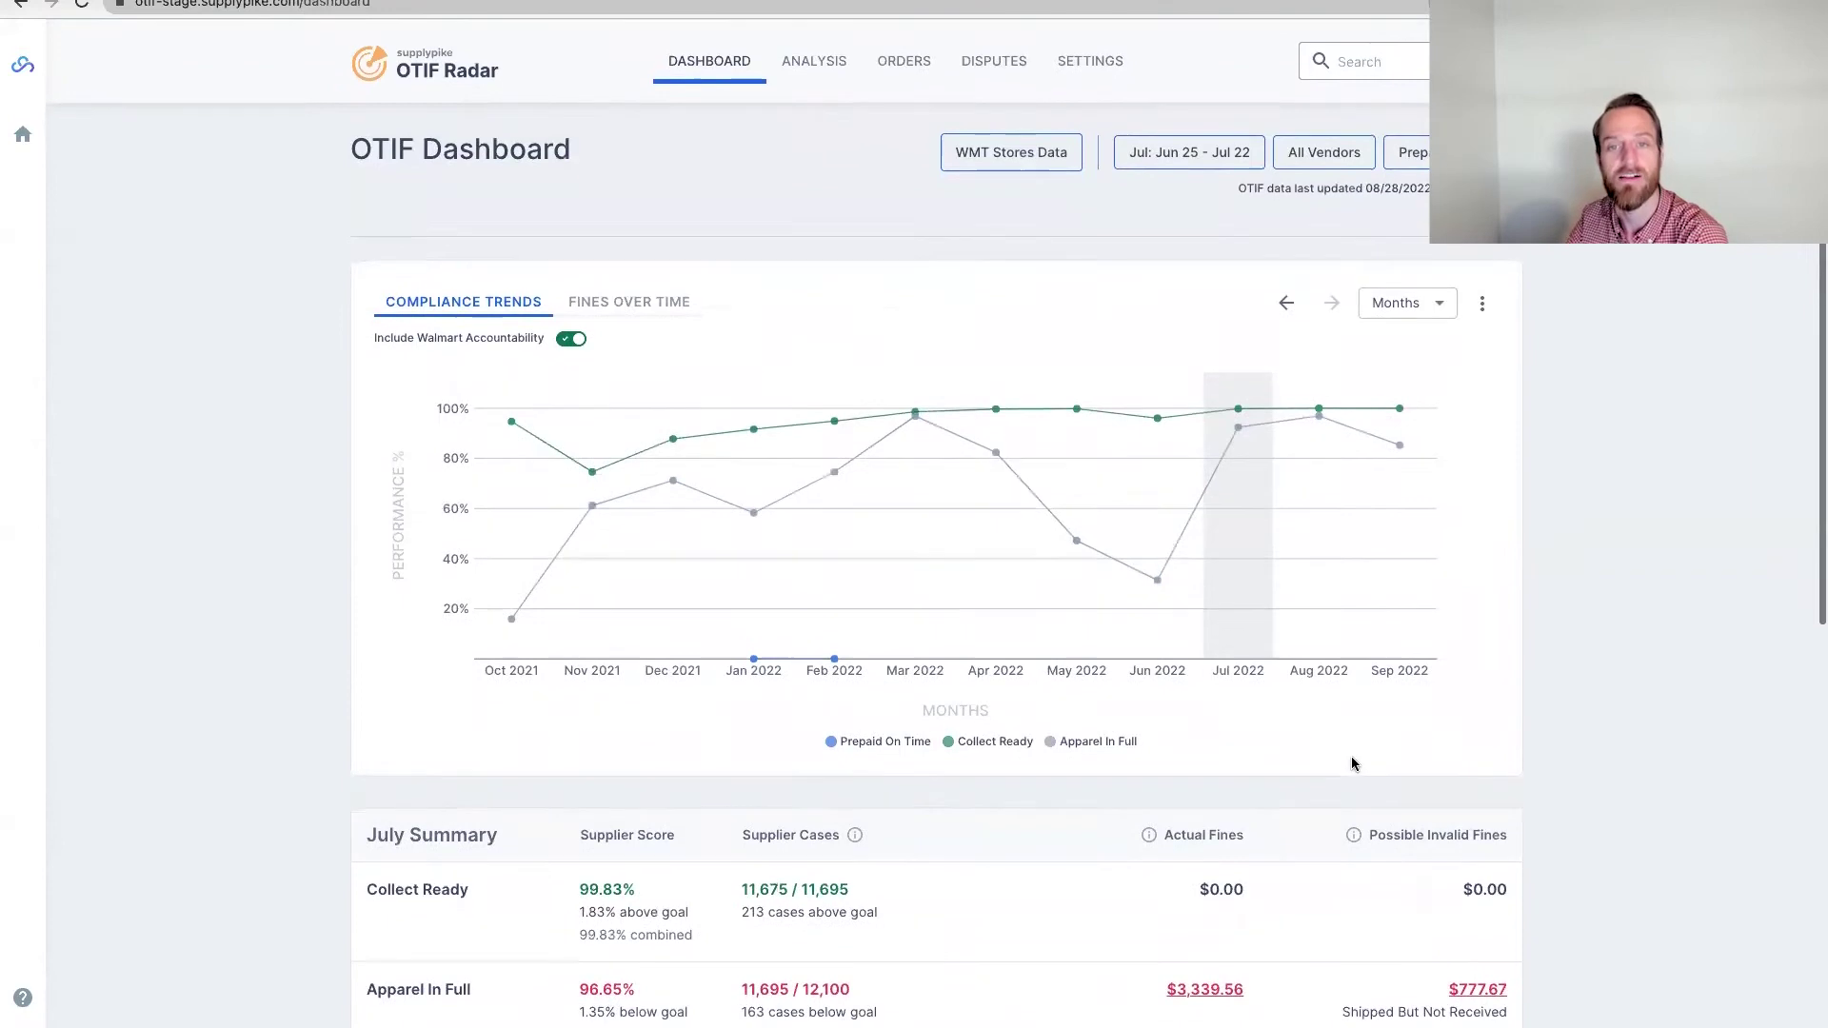
scroll(1351, 761, up, 1)
mouse_move(1309, 556)
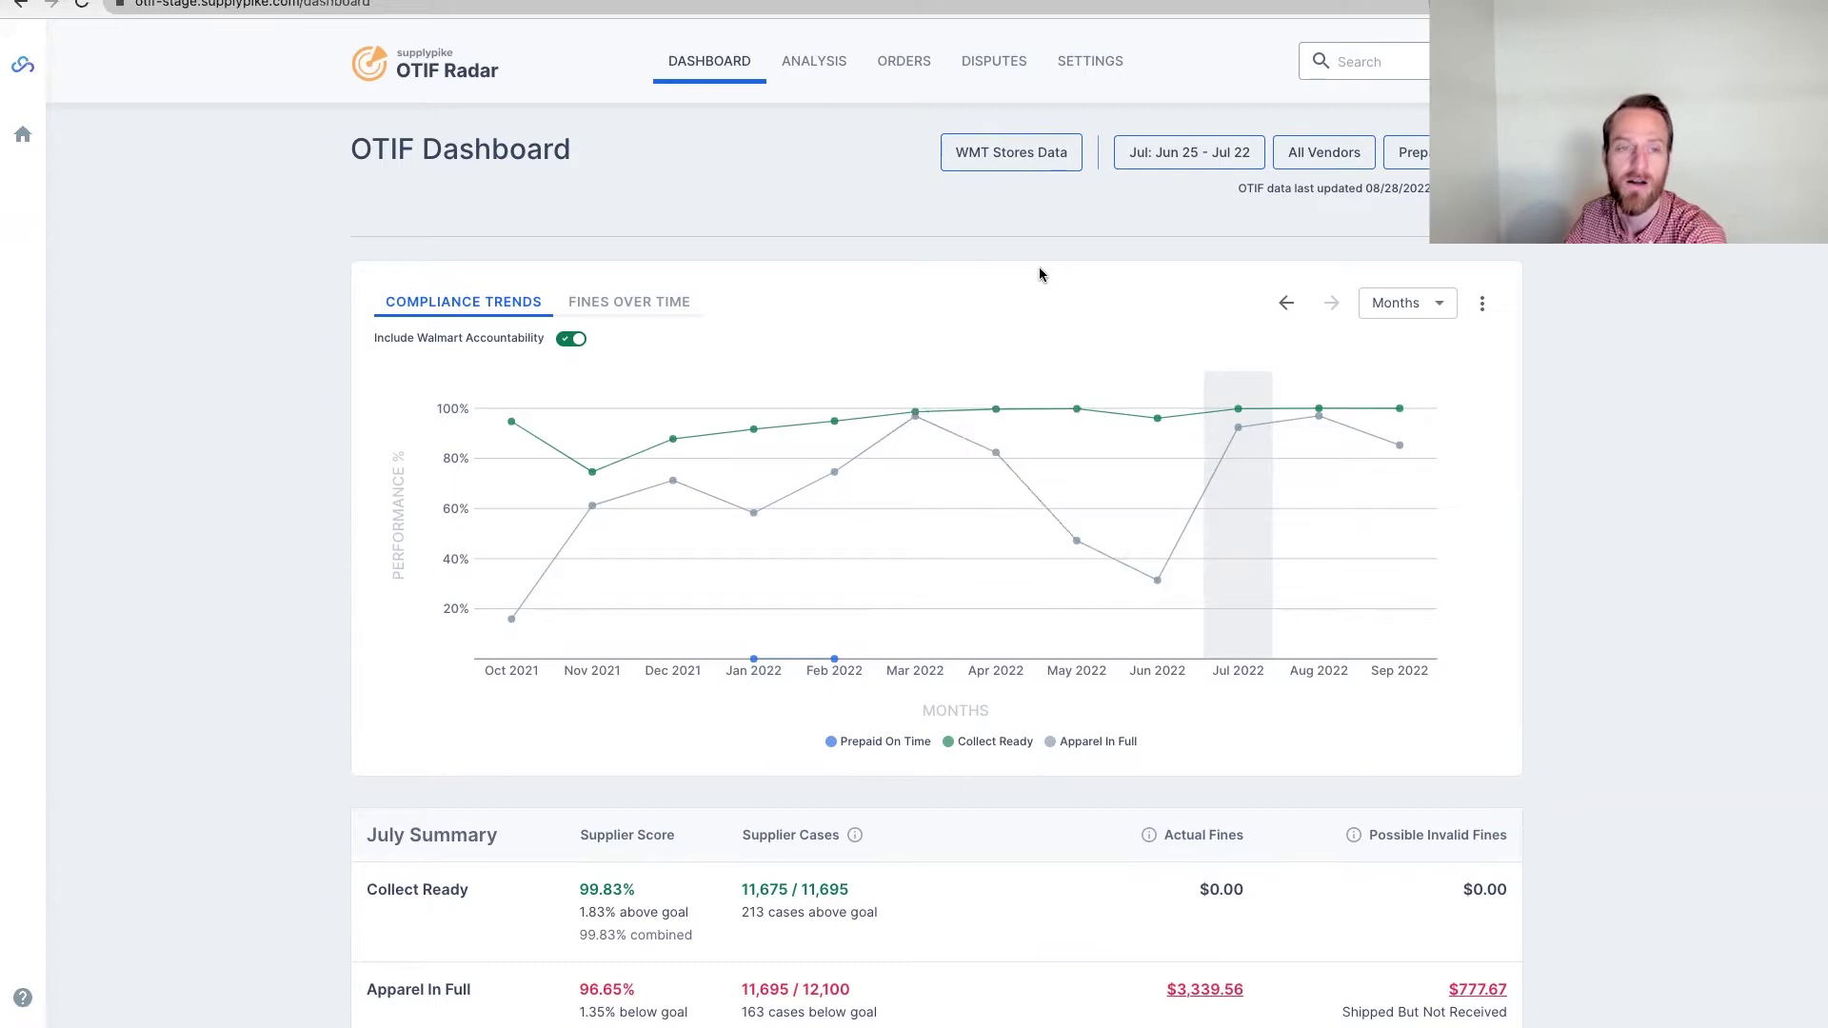
click(656, 303)
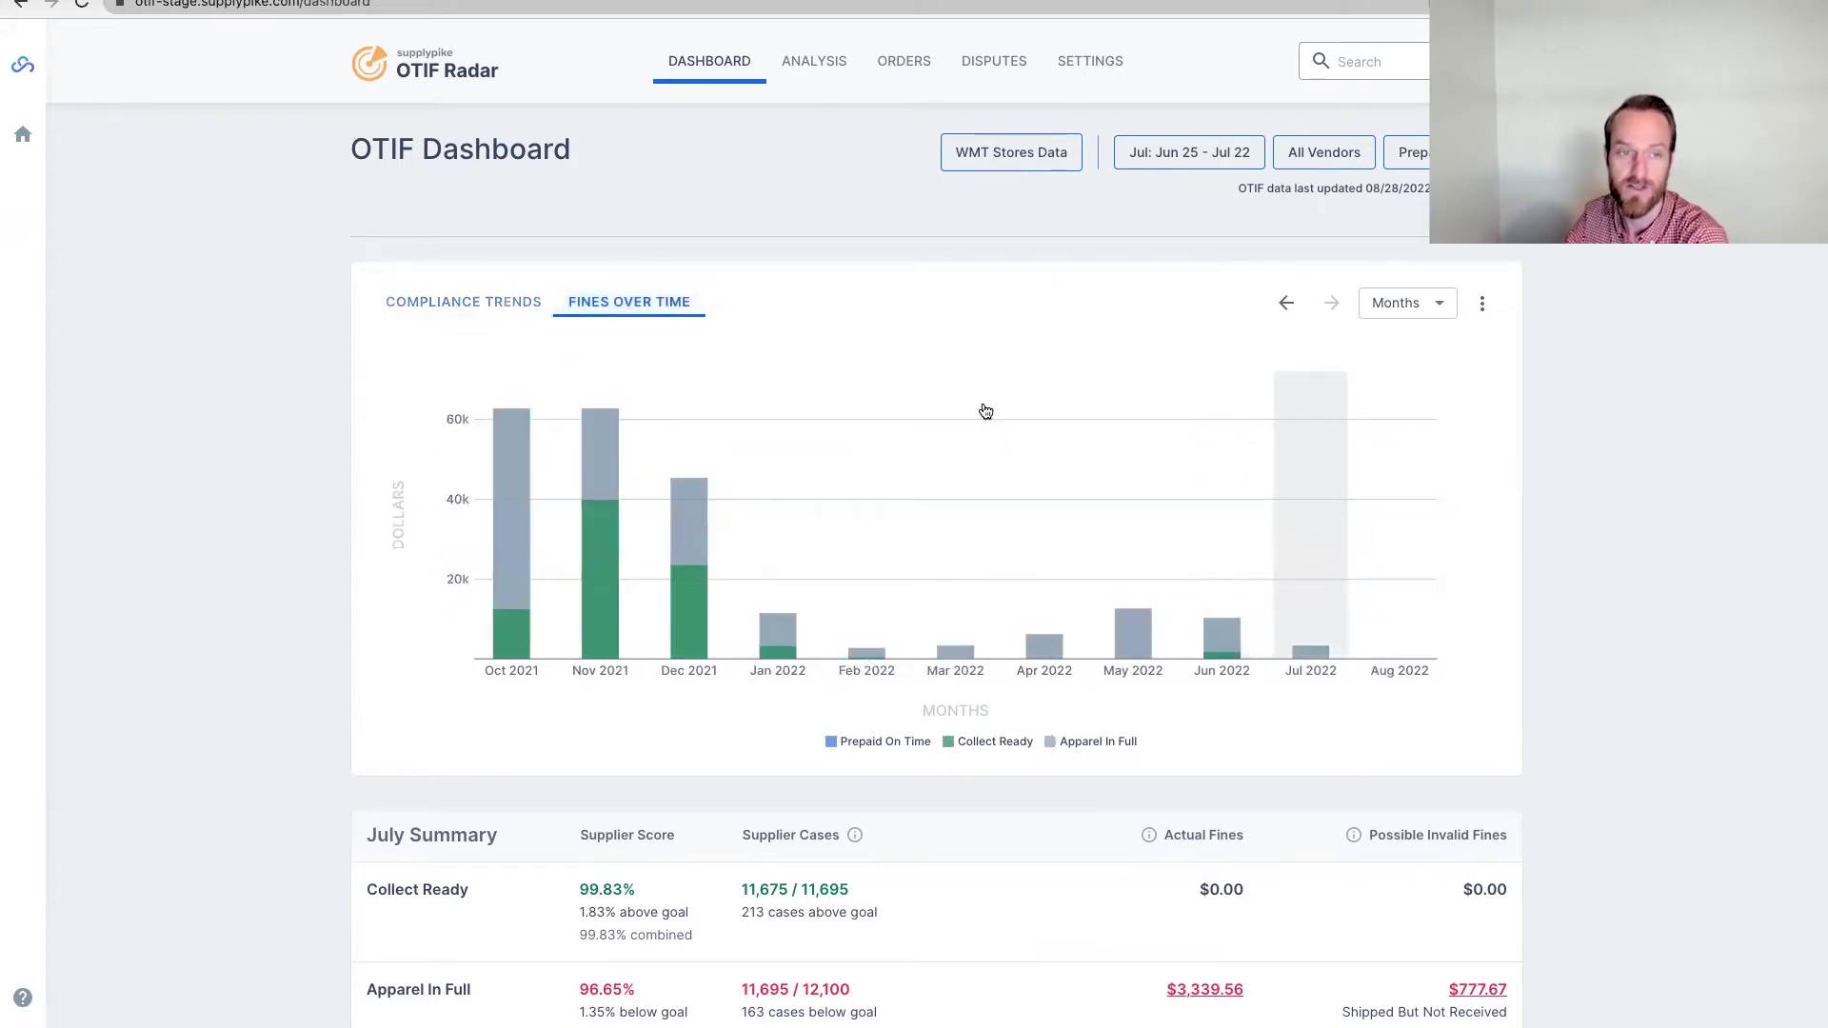
mouse_move(1314, 473)
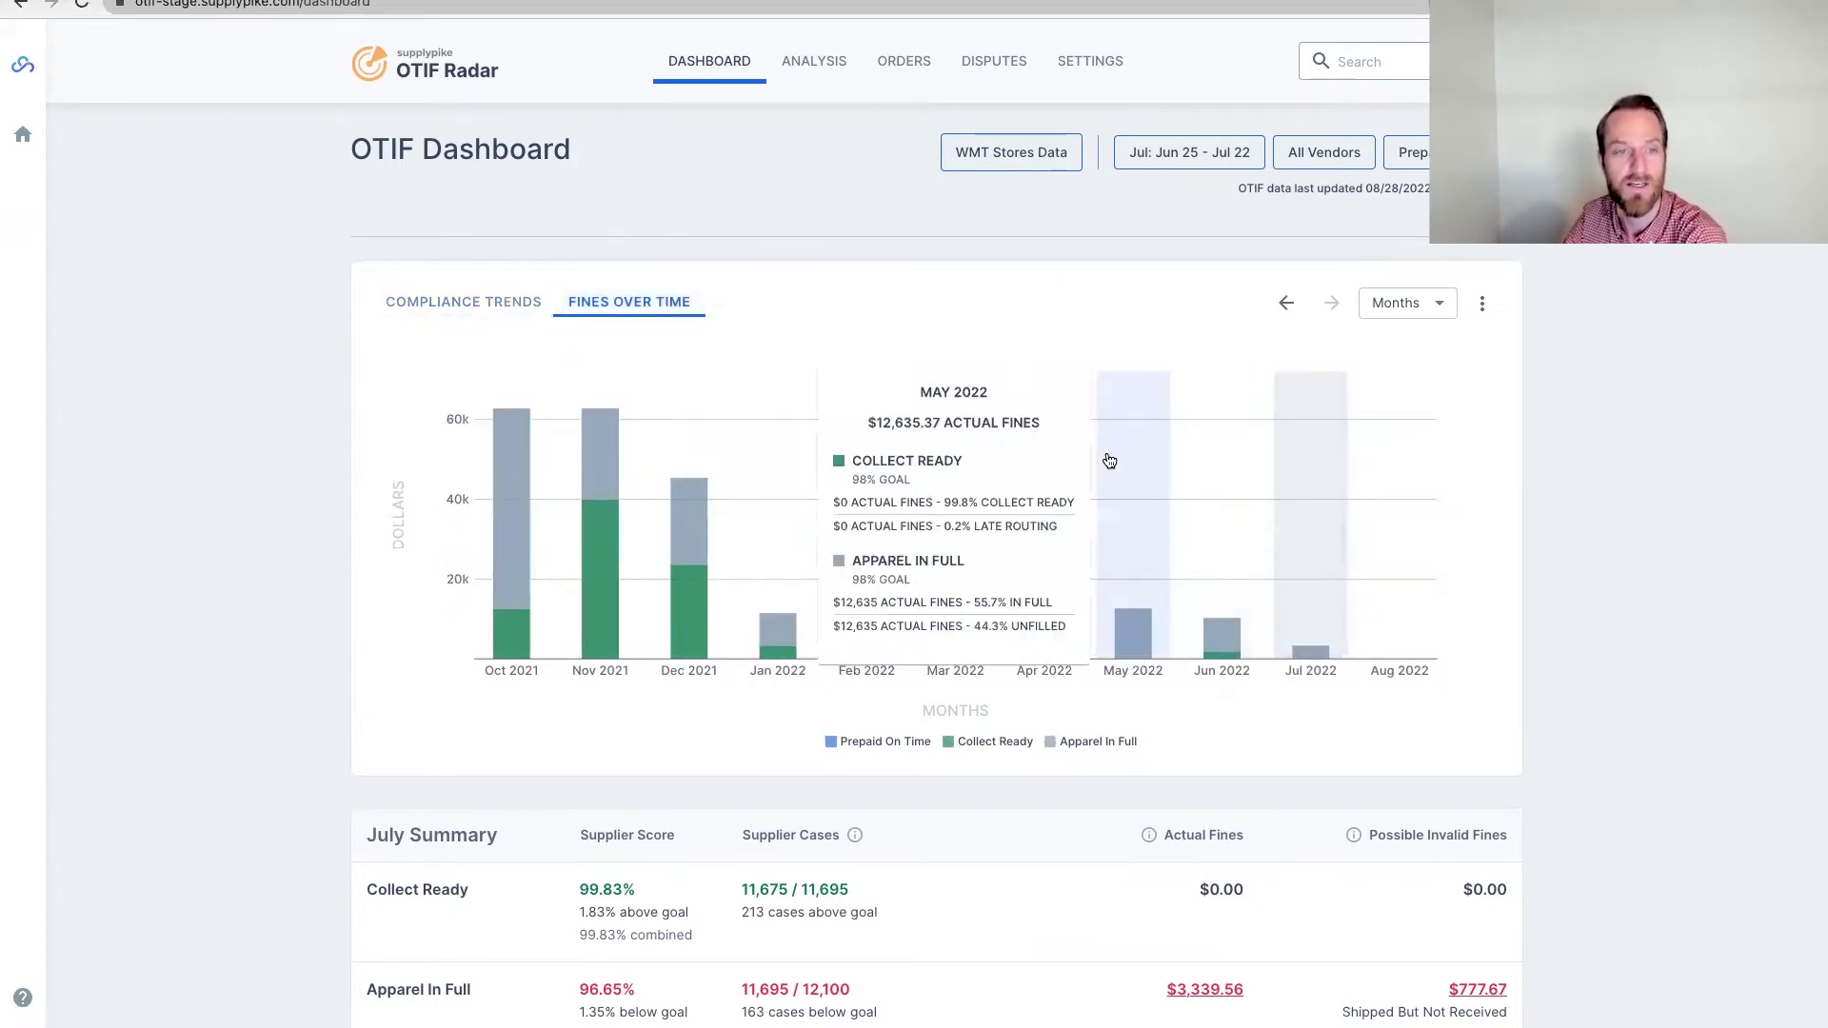
mouse_move(1048, 465)
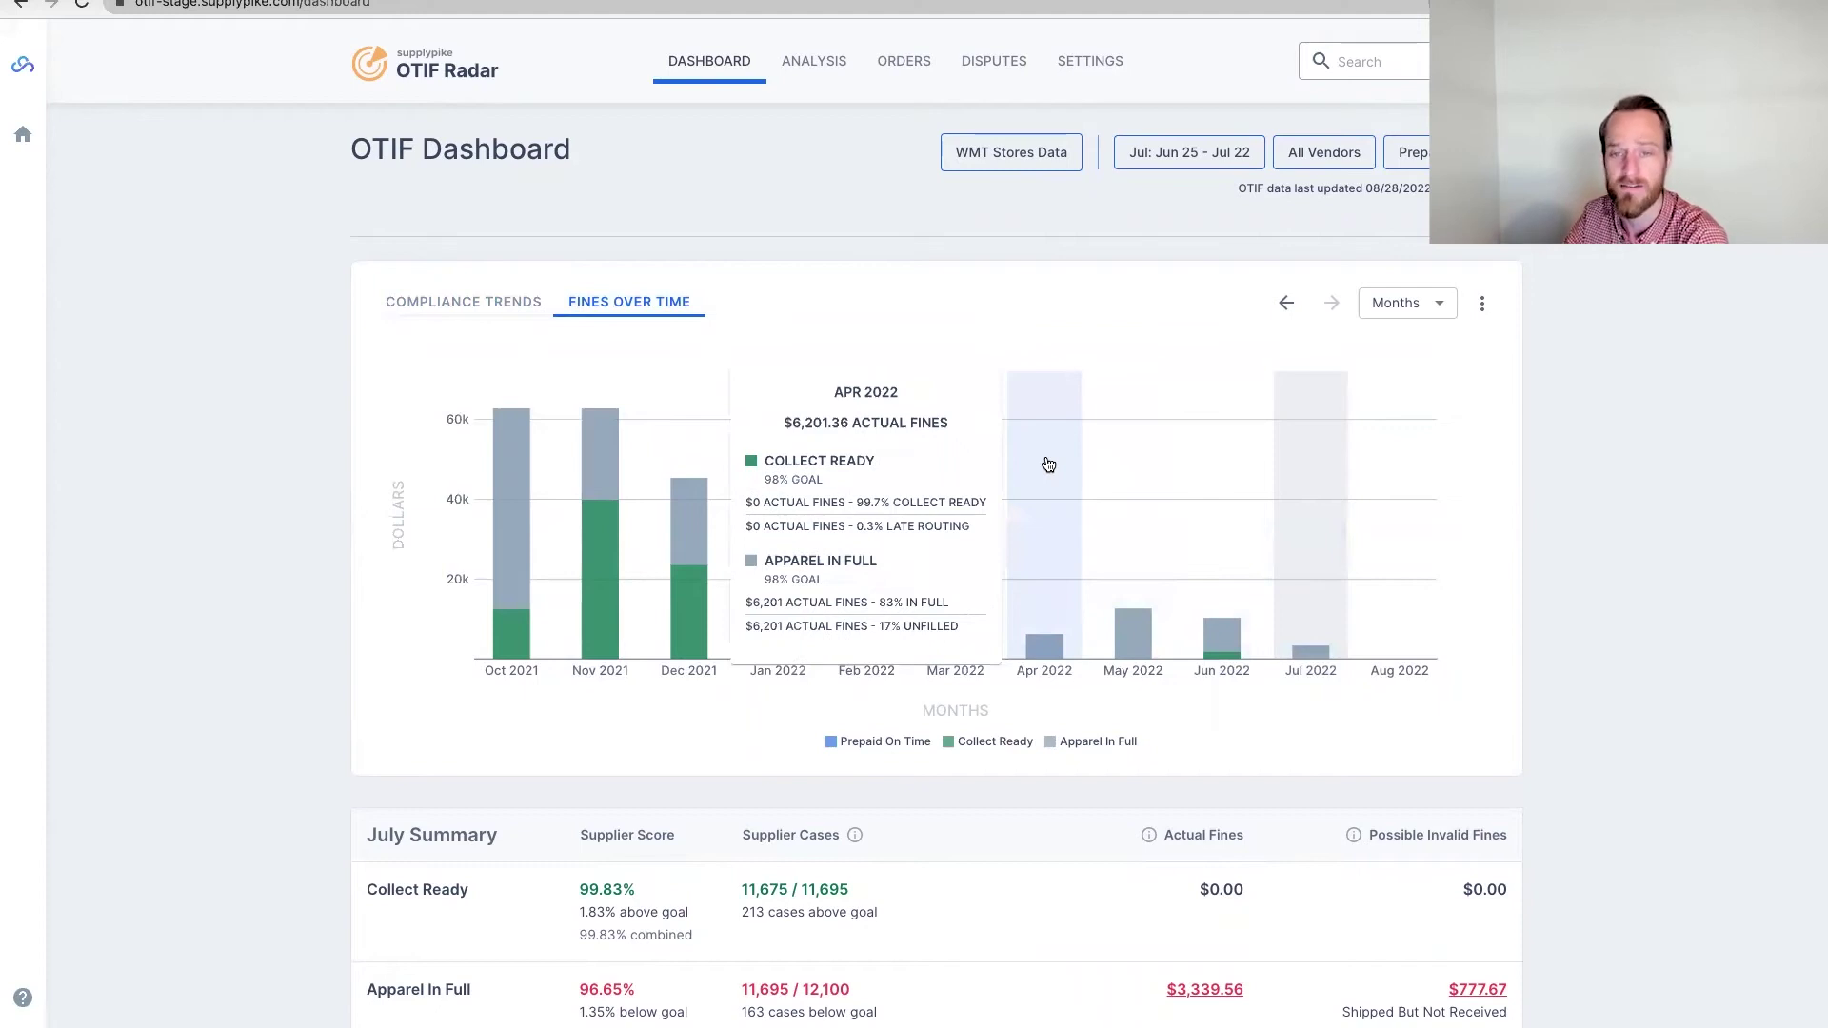
mouse_move(1216, 486)
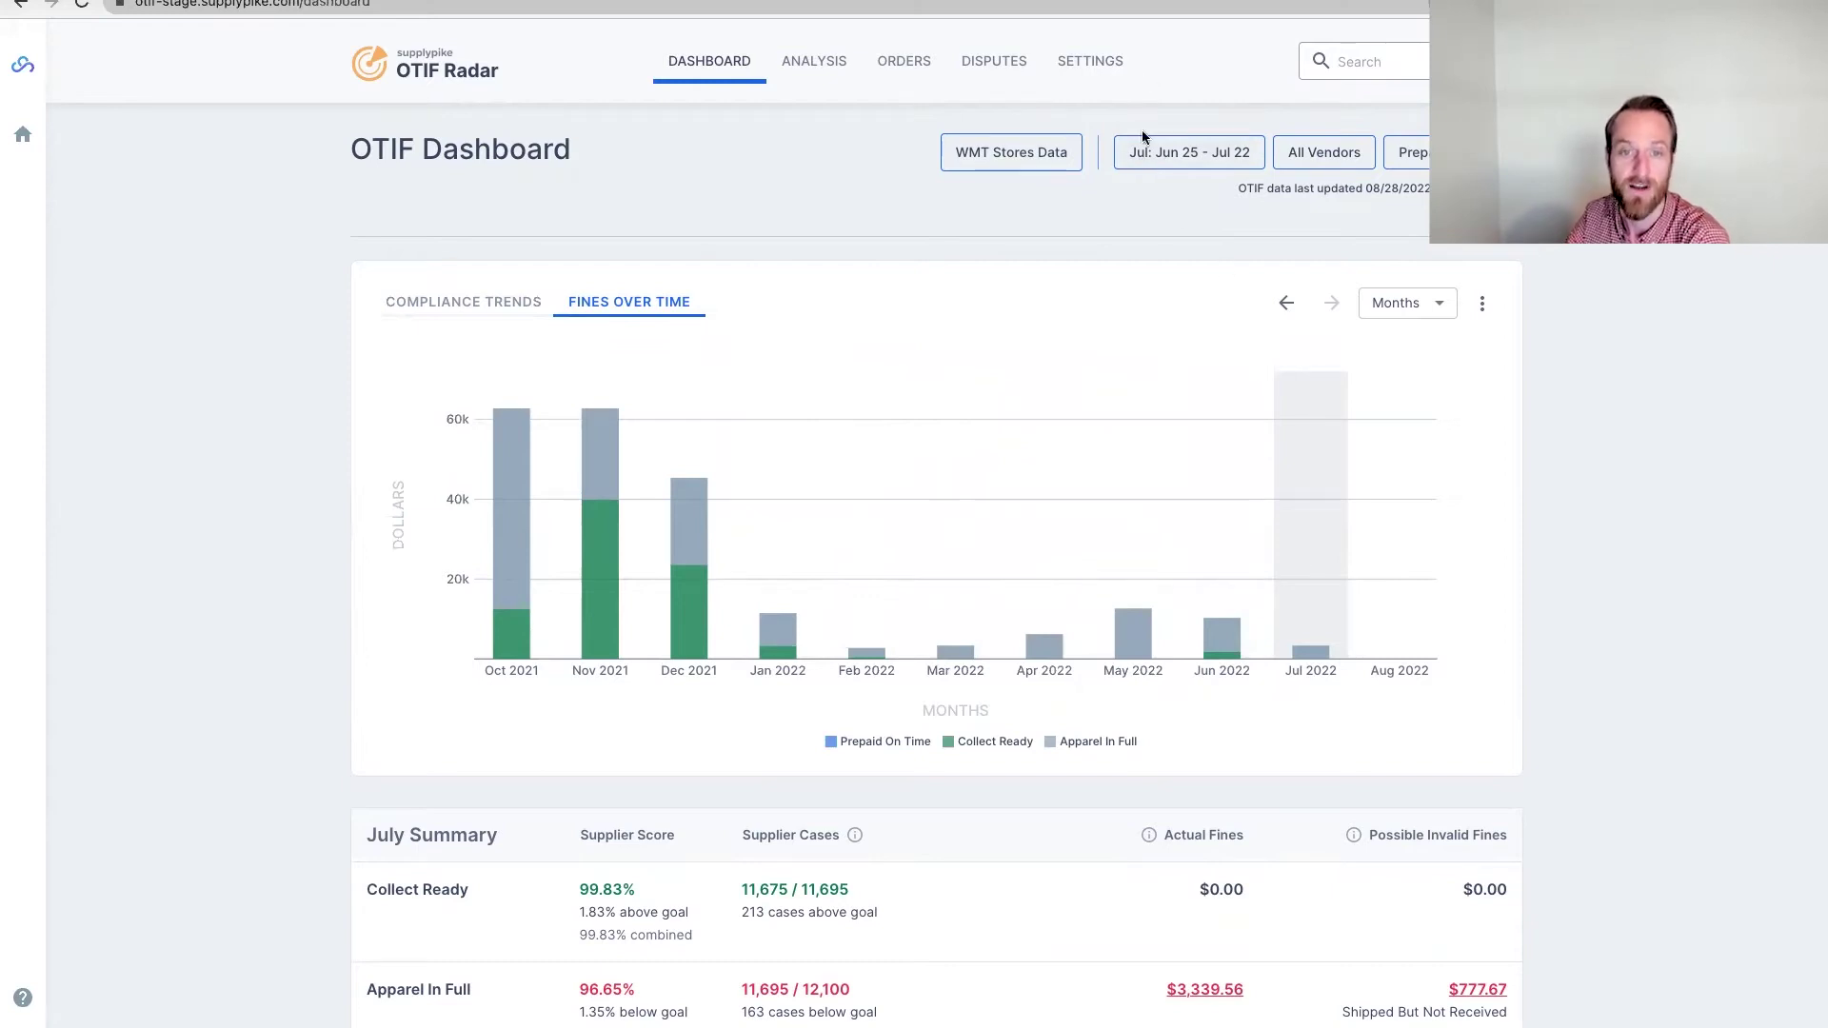
mouse_move(1301, 601)
scroll(1251, 773, down, 3)
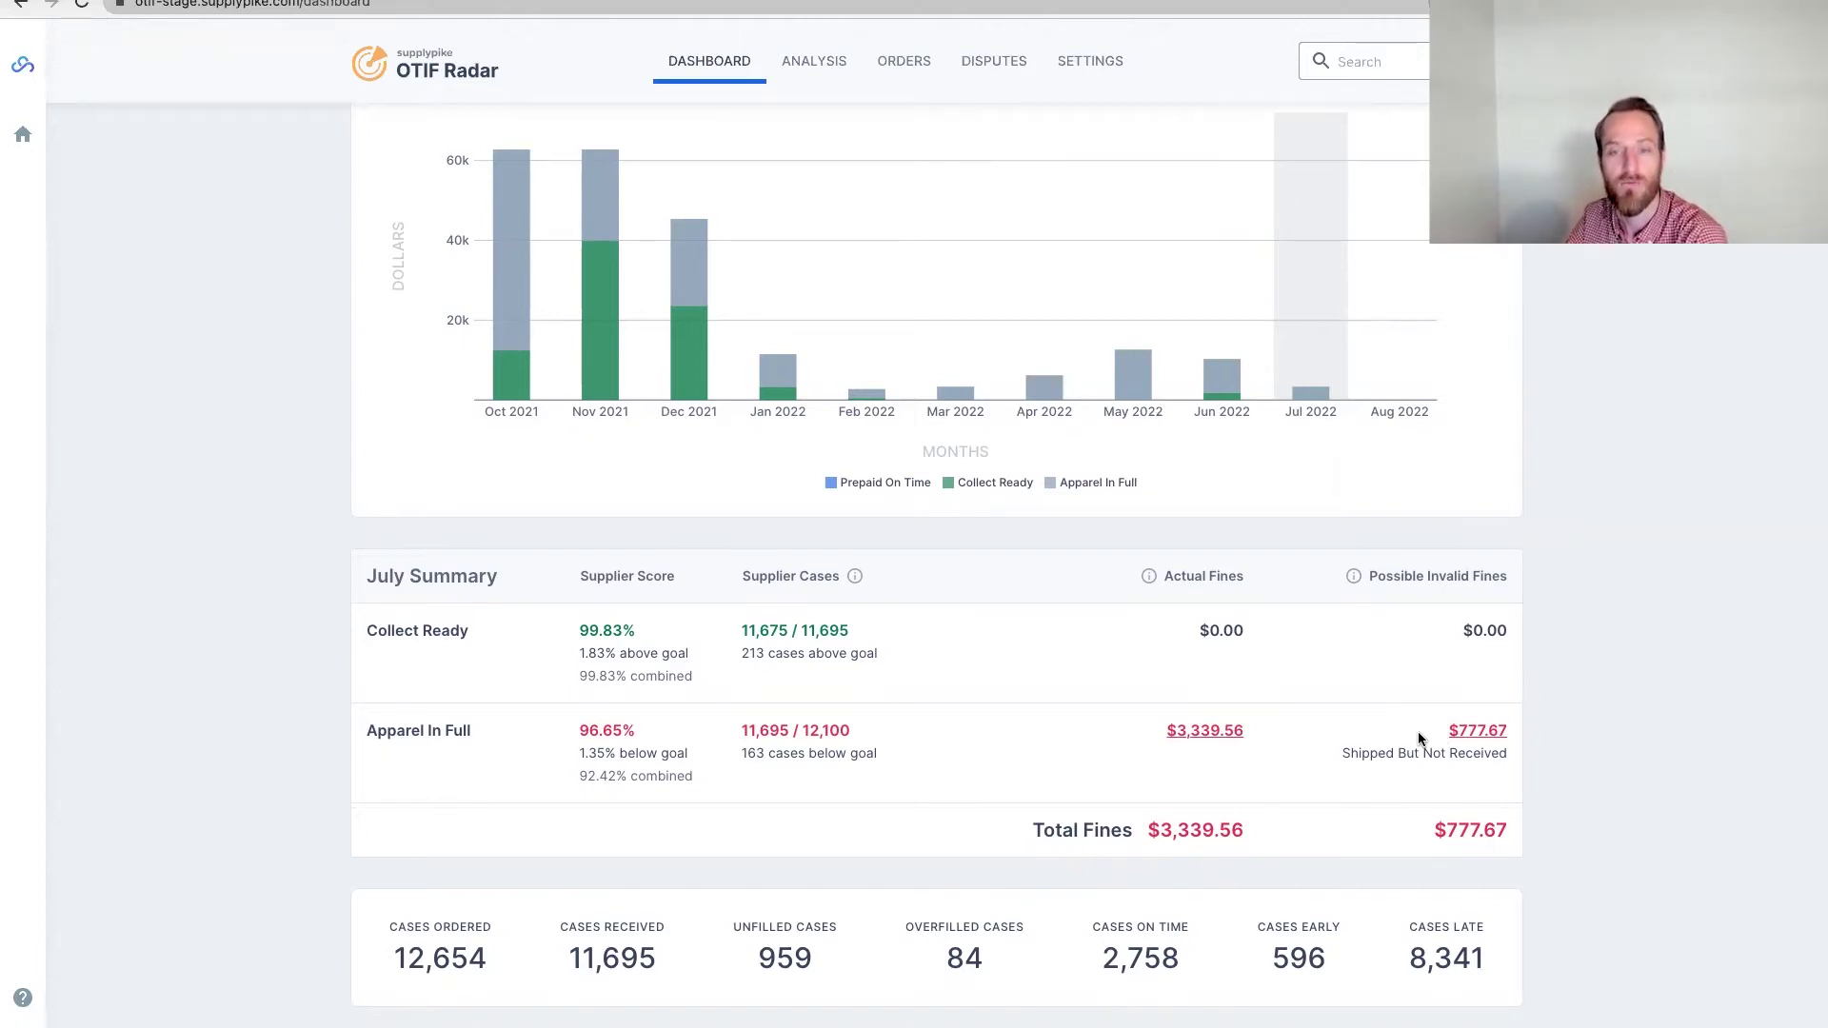
Load the Jun 2022 bar's figures and view the June Summary with $10,271.88 total fines.
click(1225, 370)
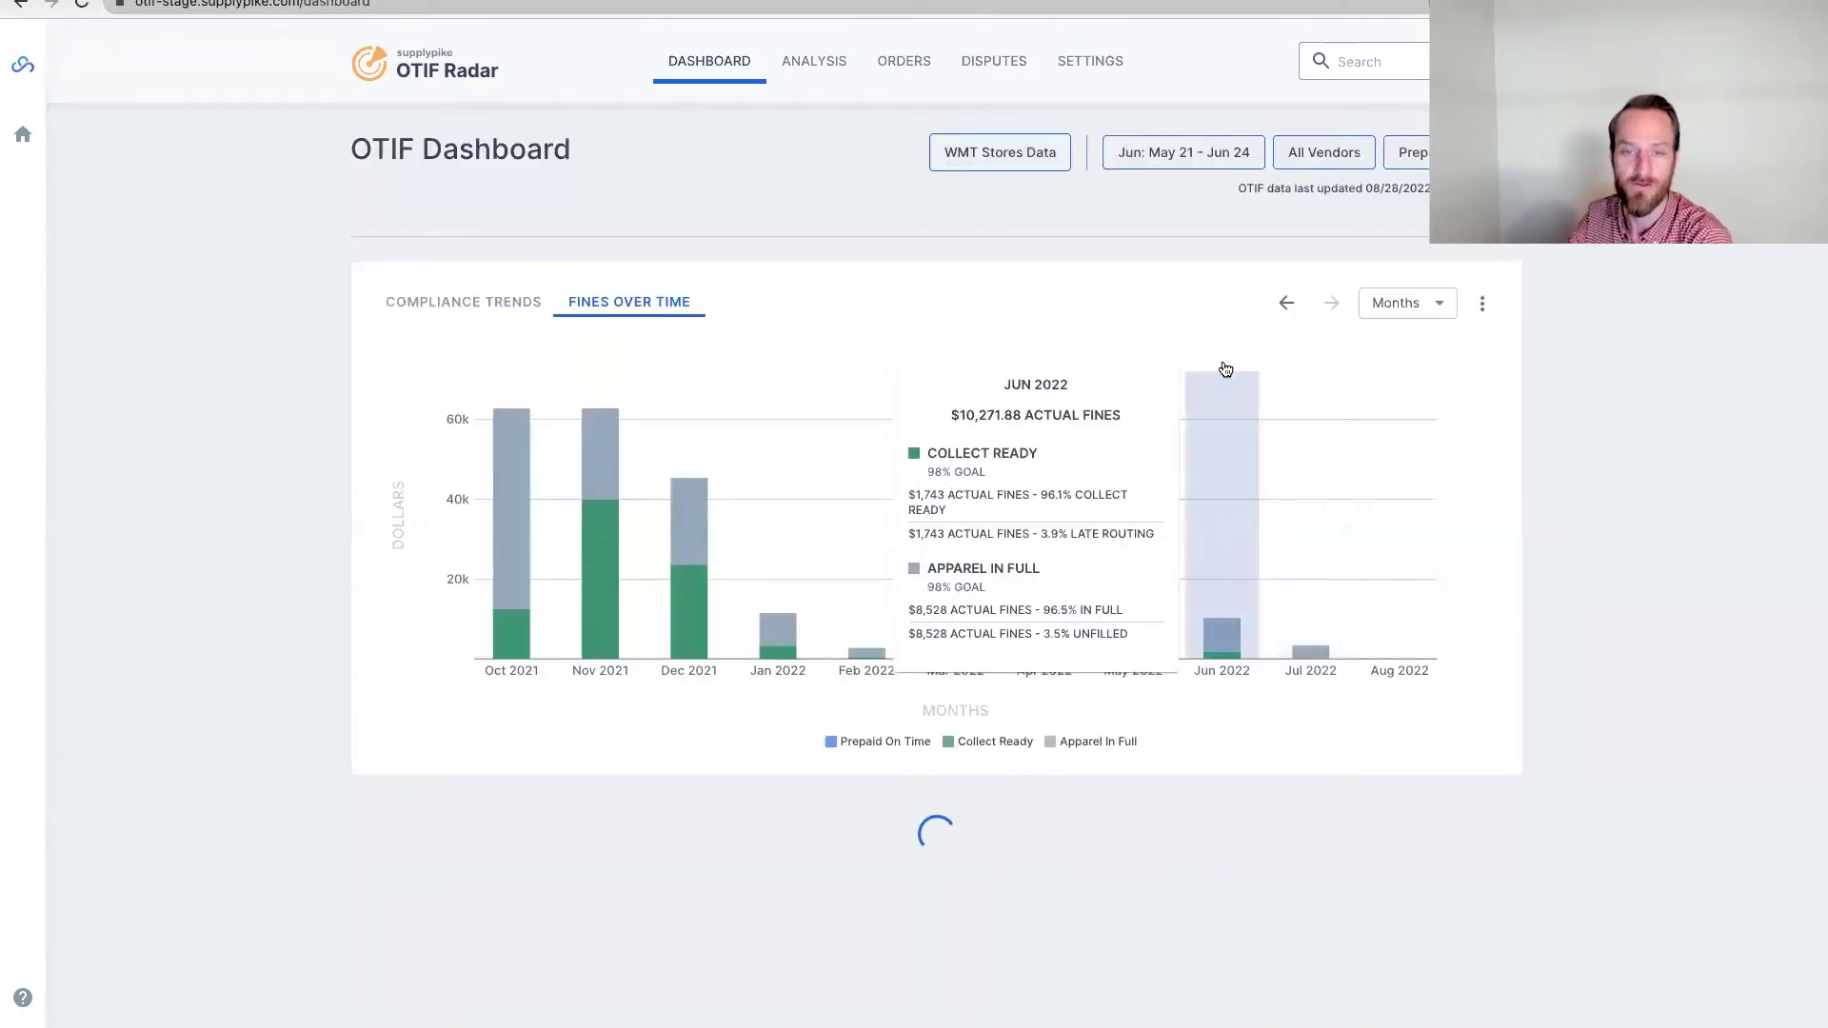
scroll(1225, 678, down, 4)
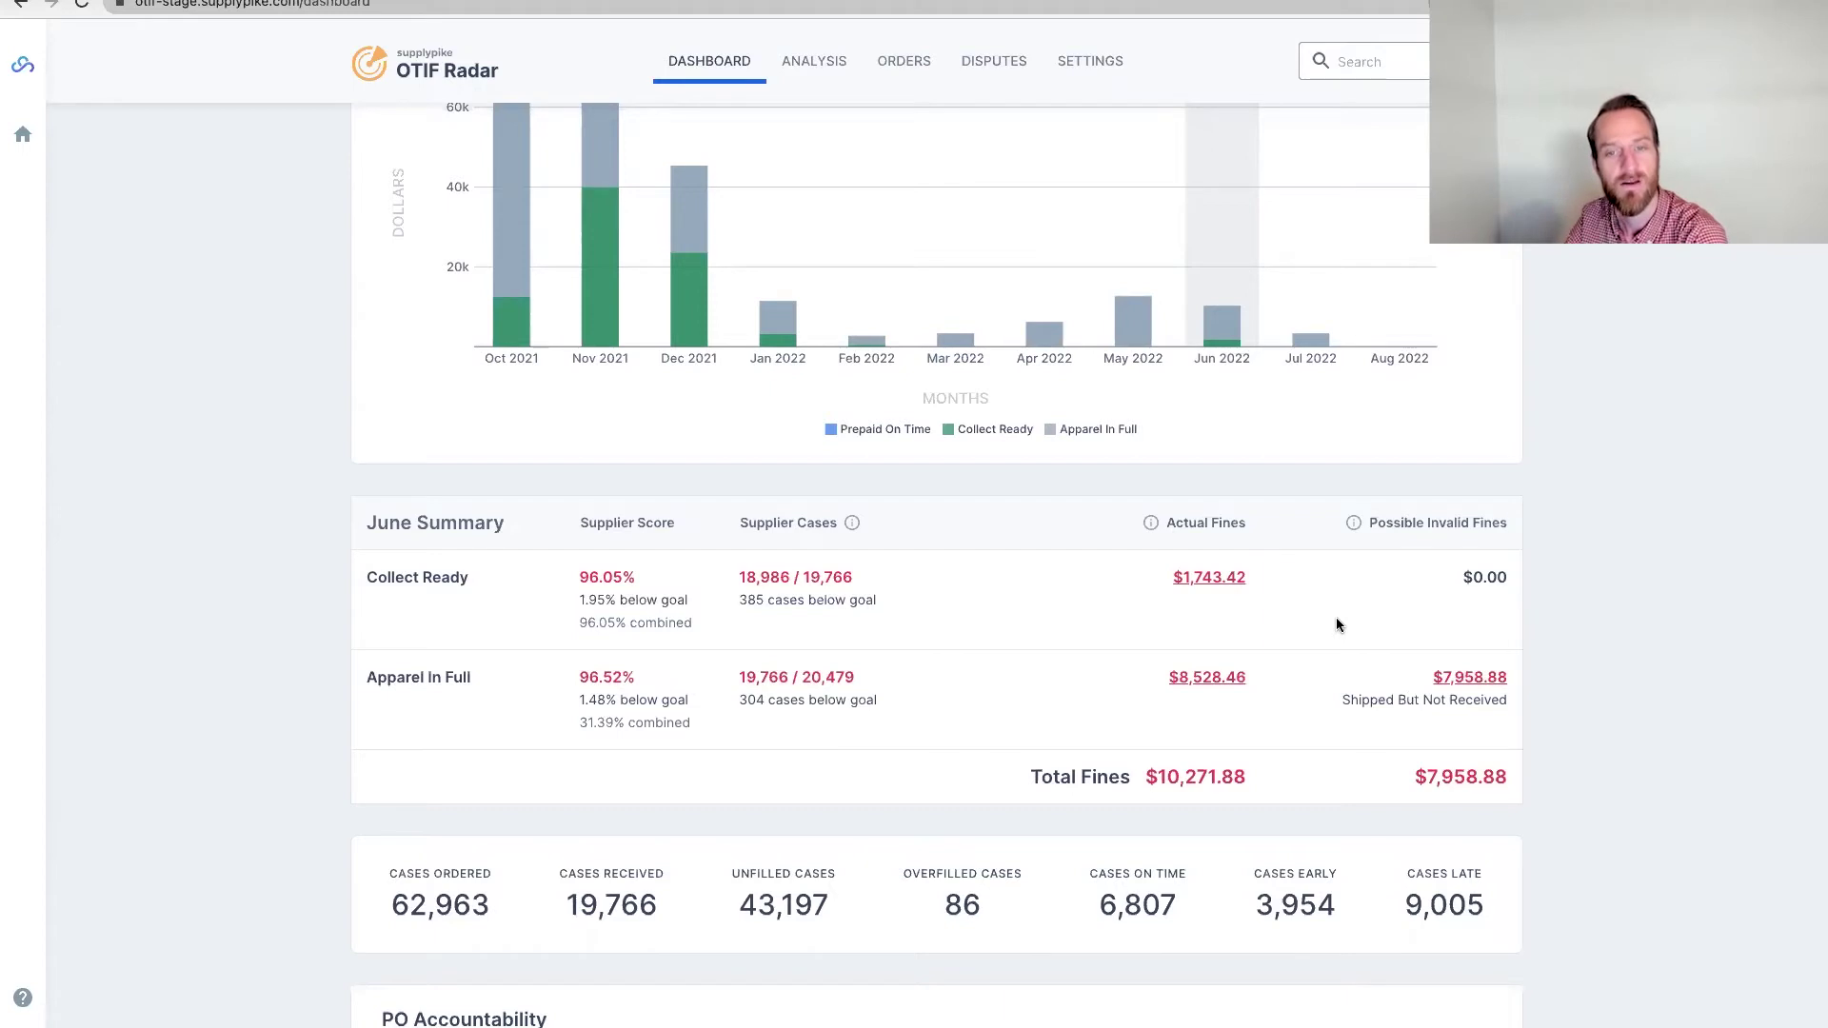
click(1290, 276)
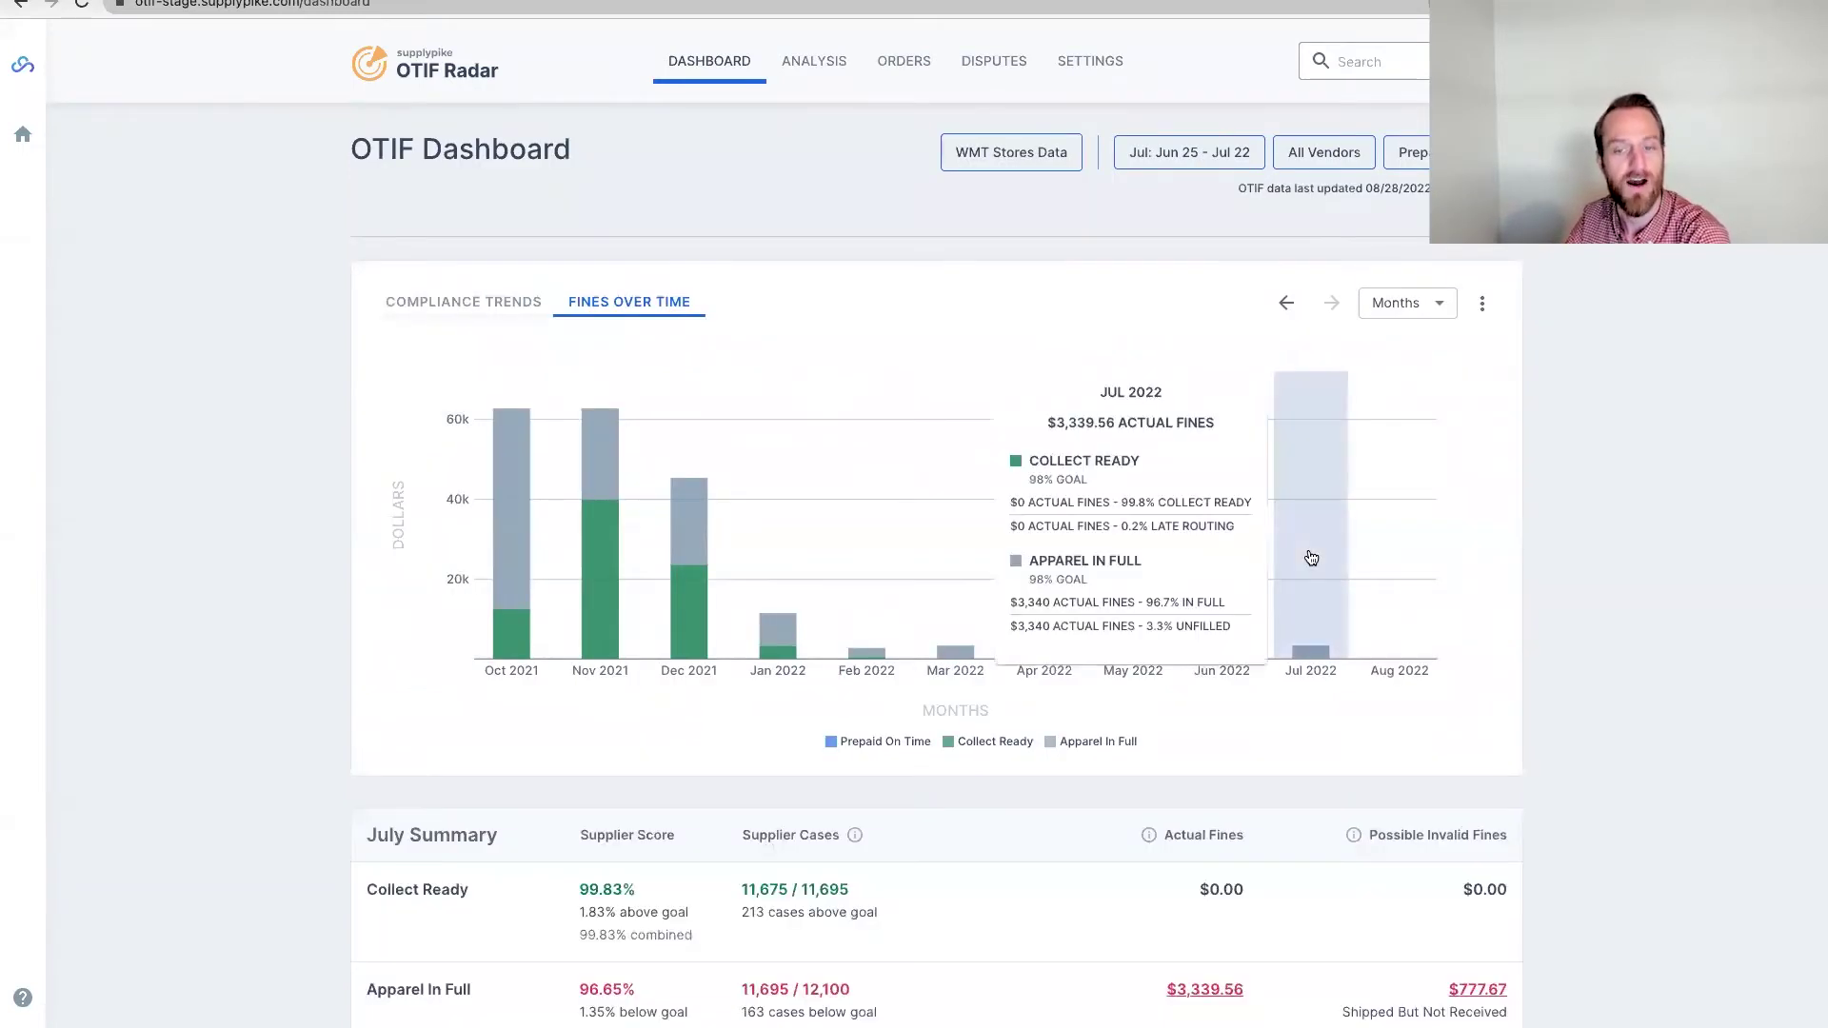
scroll(1311, 558, down, 3)
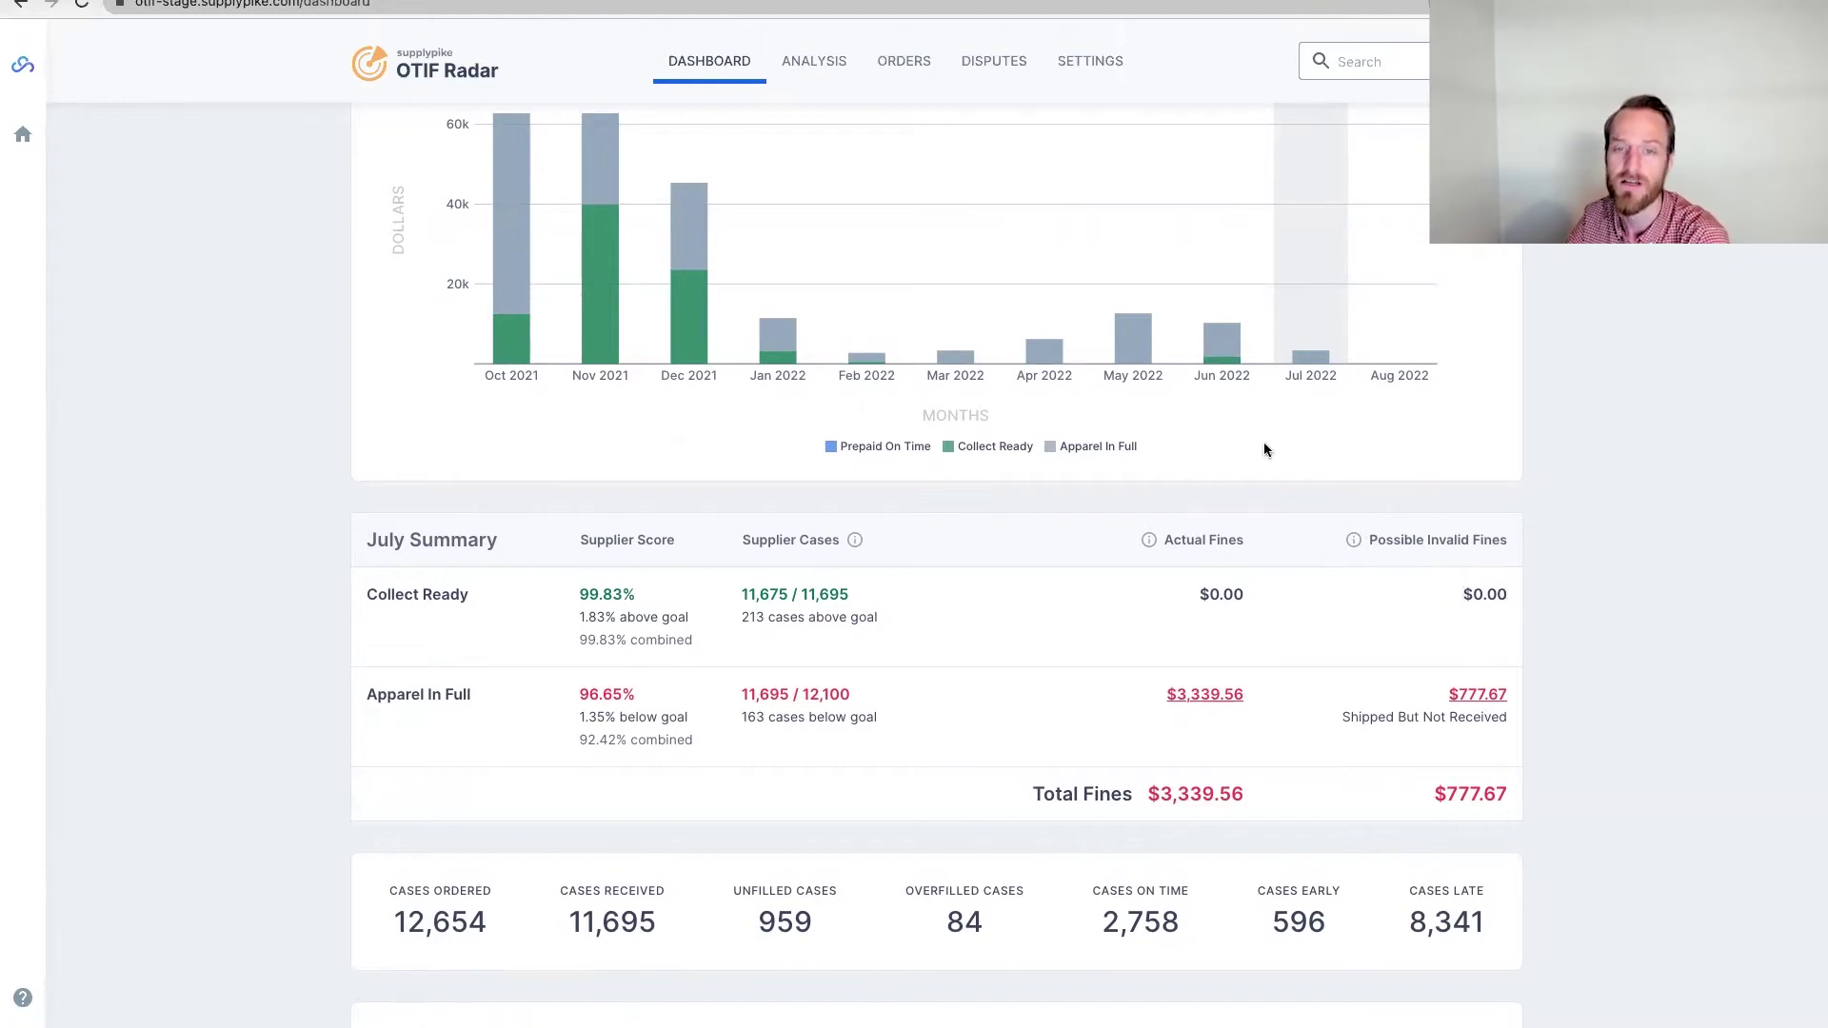
click(1230, 360)
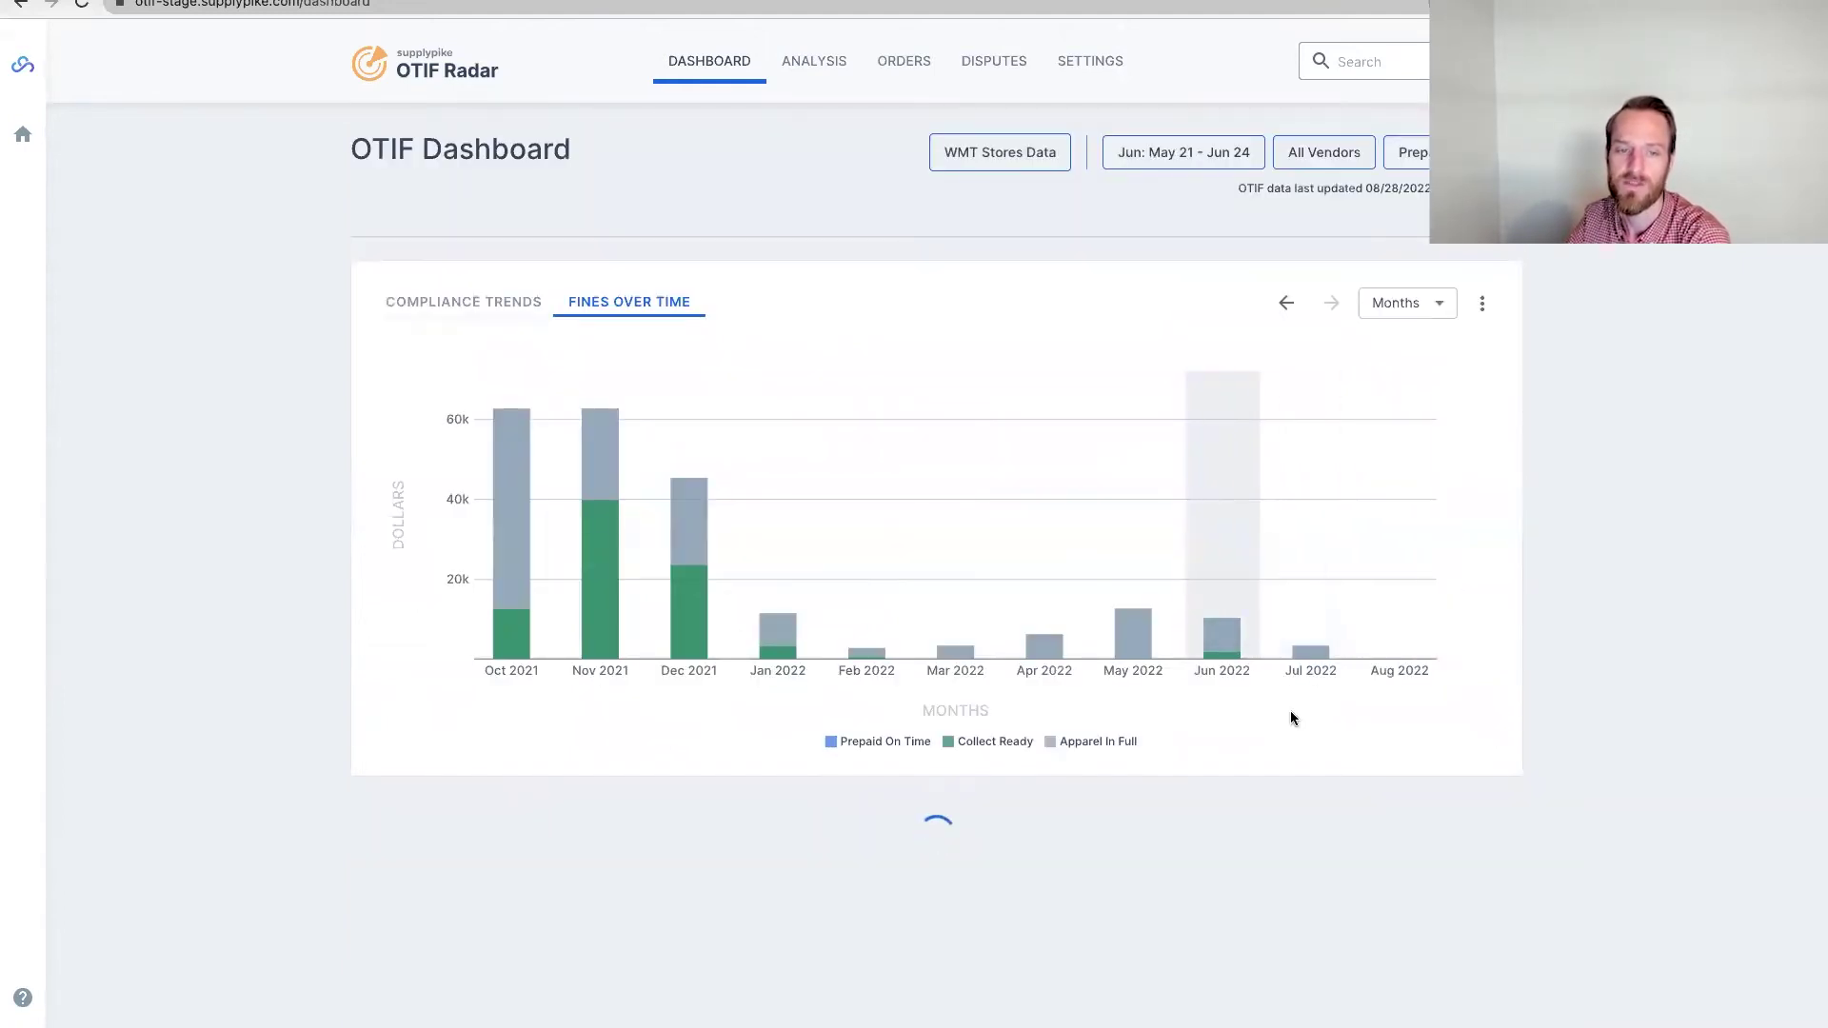
scroll(1288, 720, down, 4)
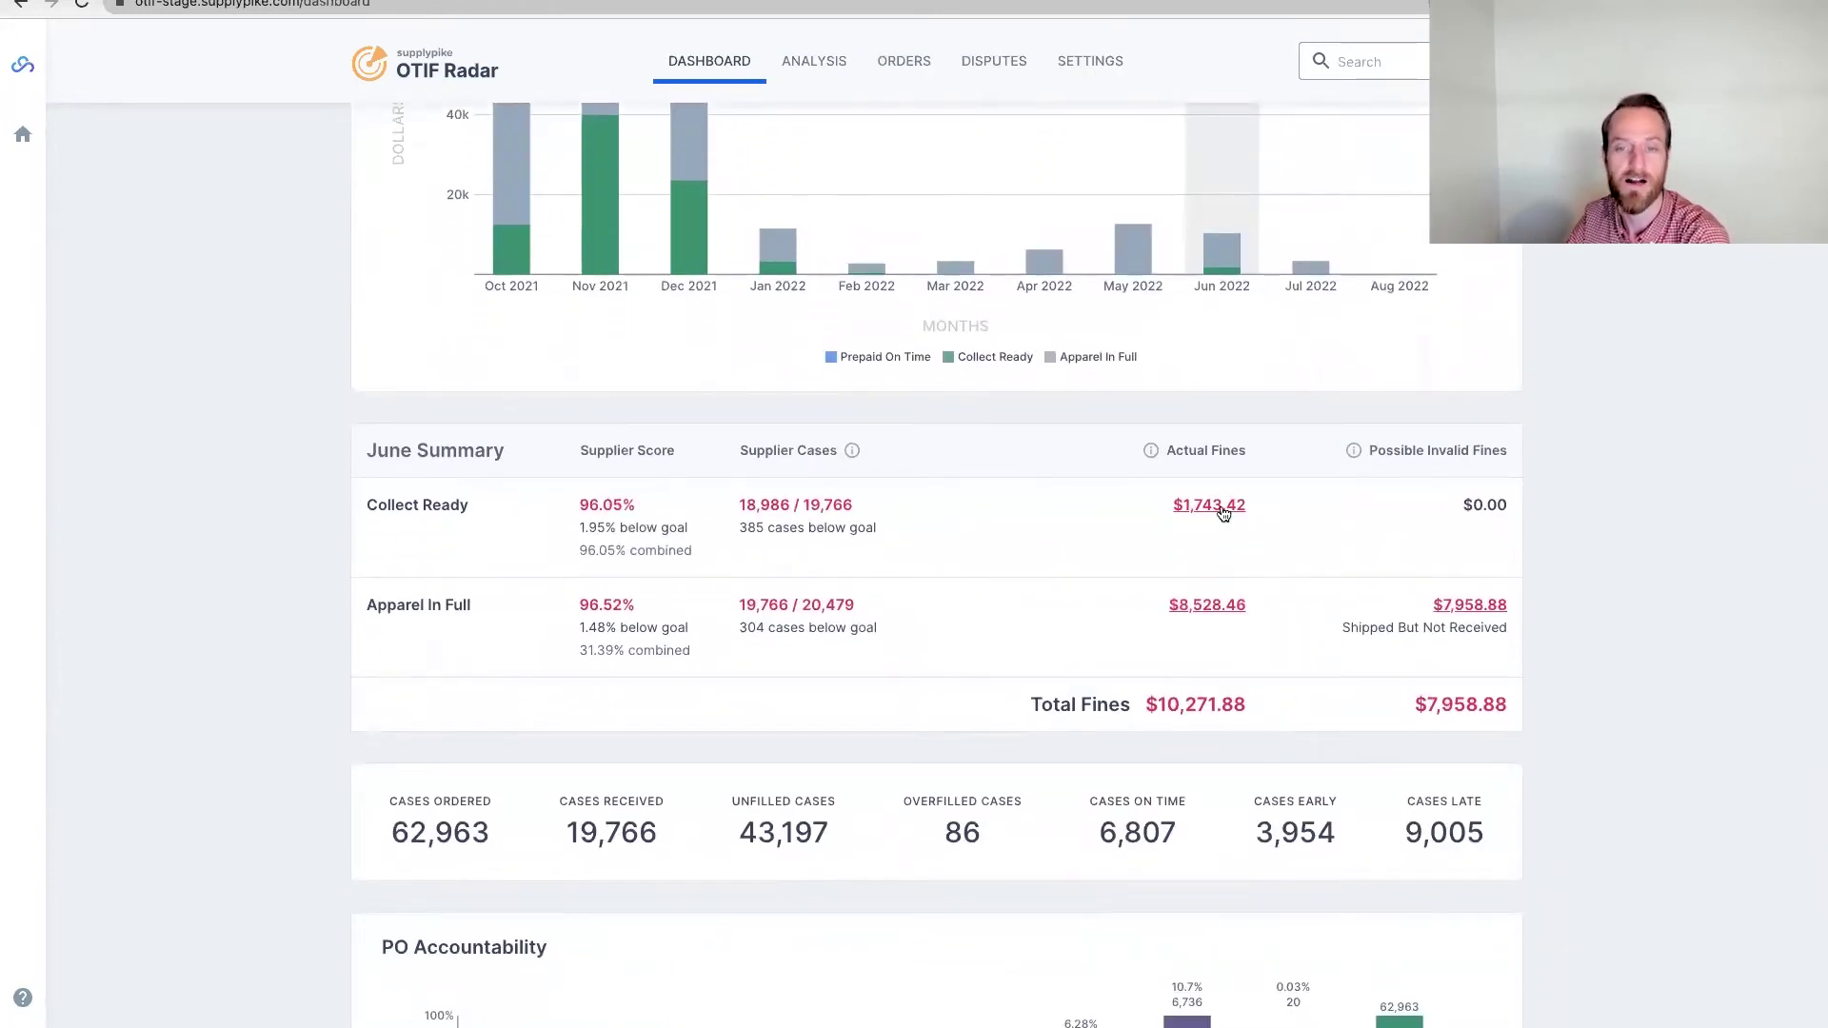
click(1439, 507)
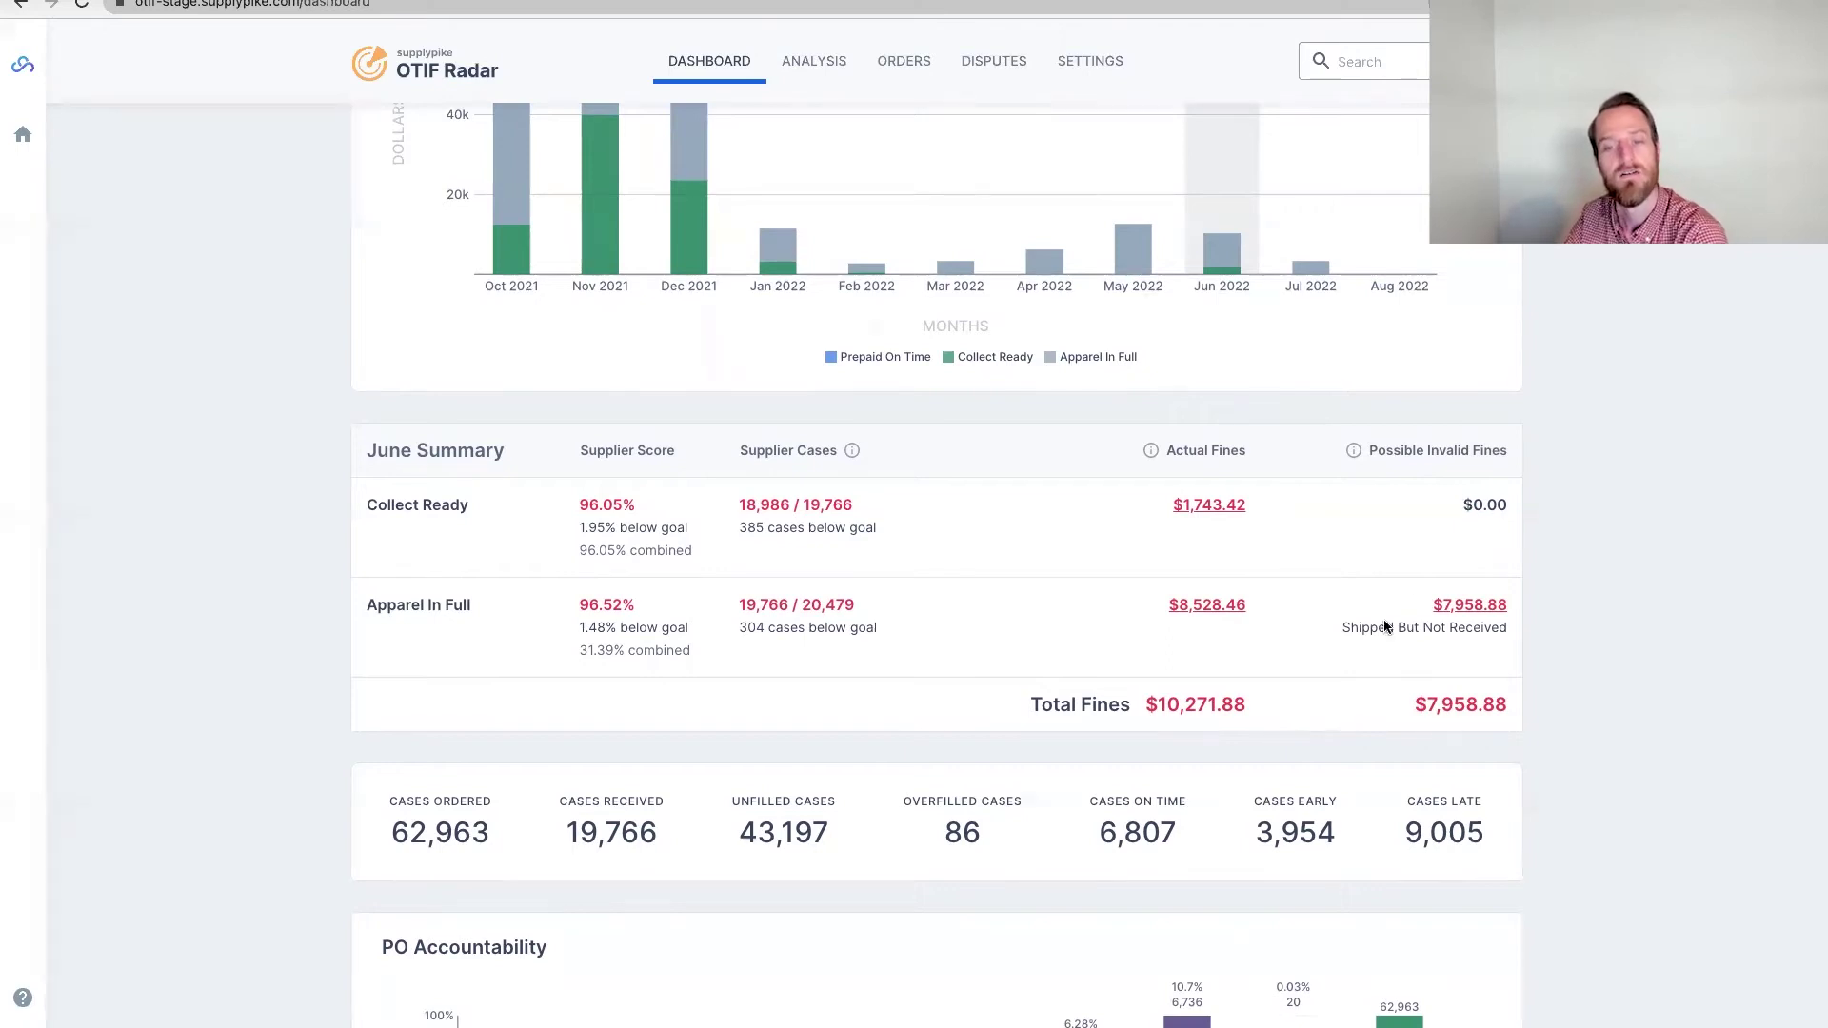
Open the orders behind the $7,958.88 possibly invalid fines and select all 95 purchase orders.
click(1447, 609)
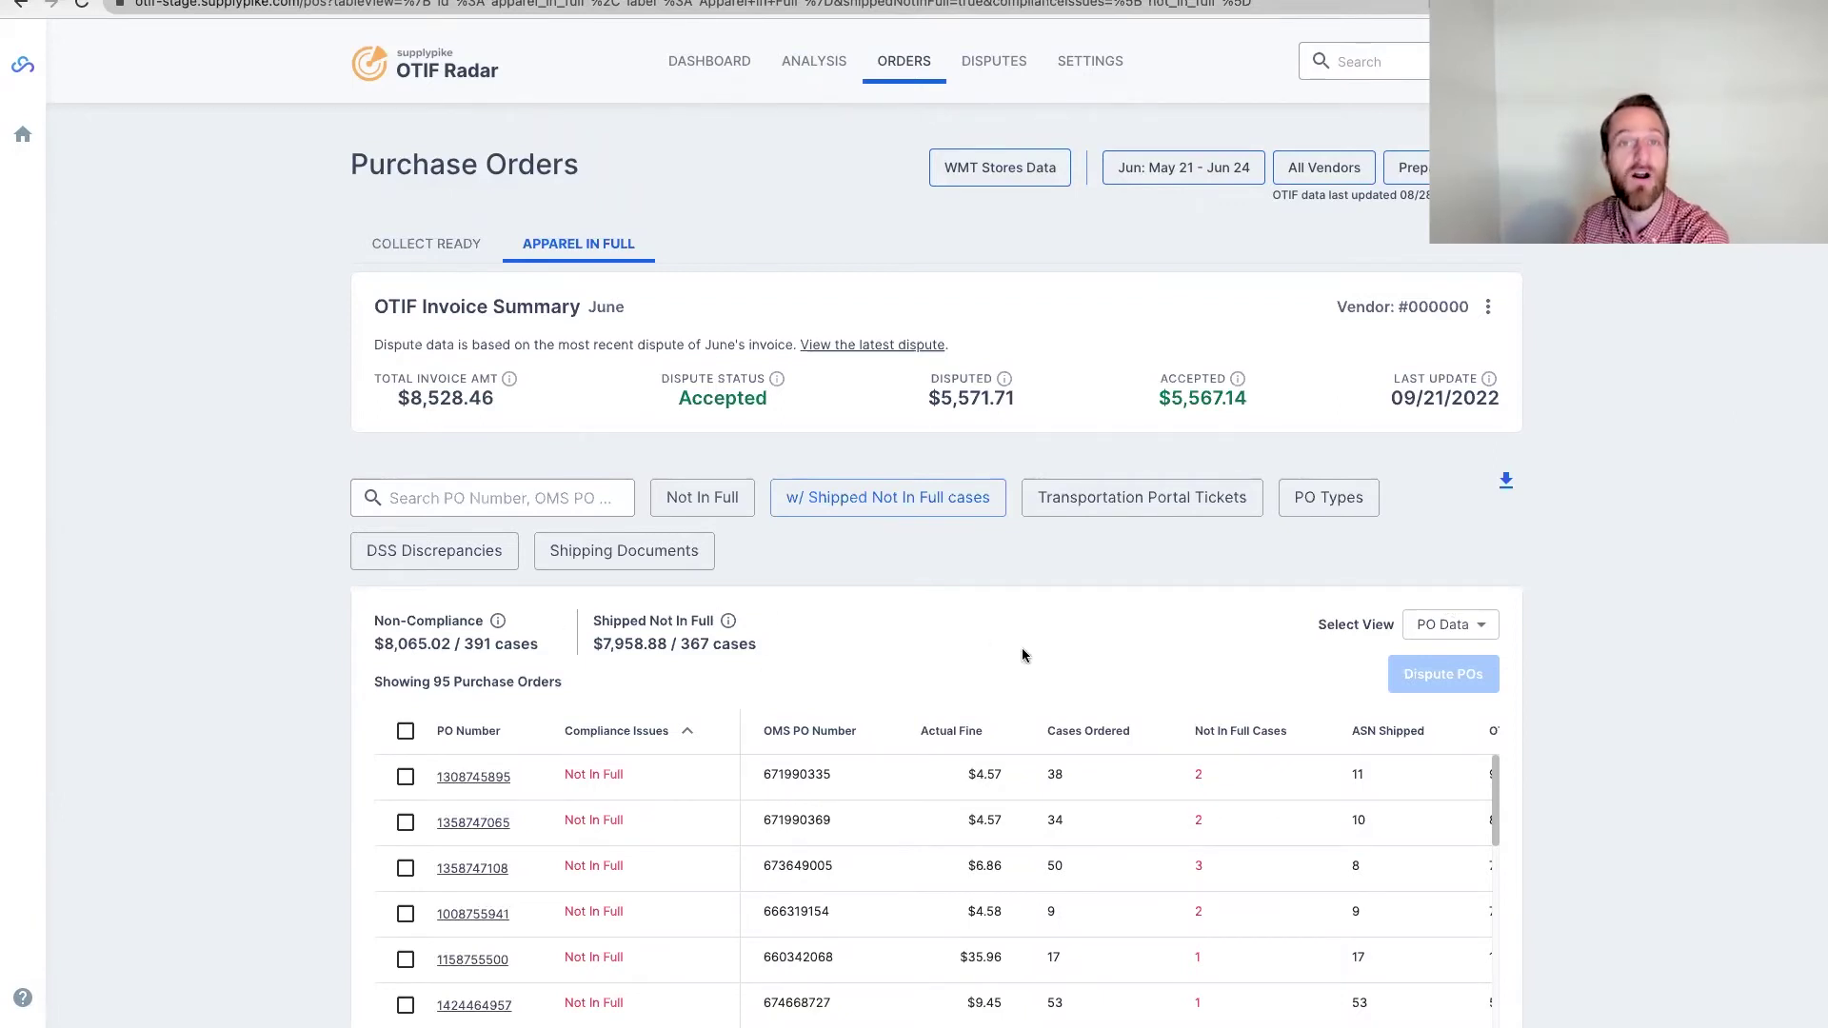
scroll(1023, 650, down, 3)
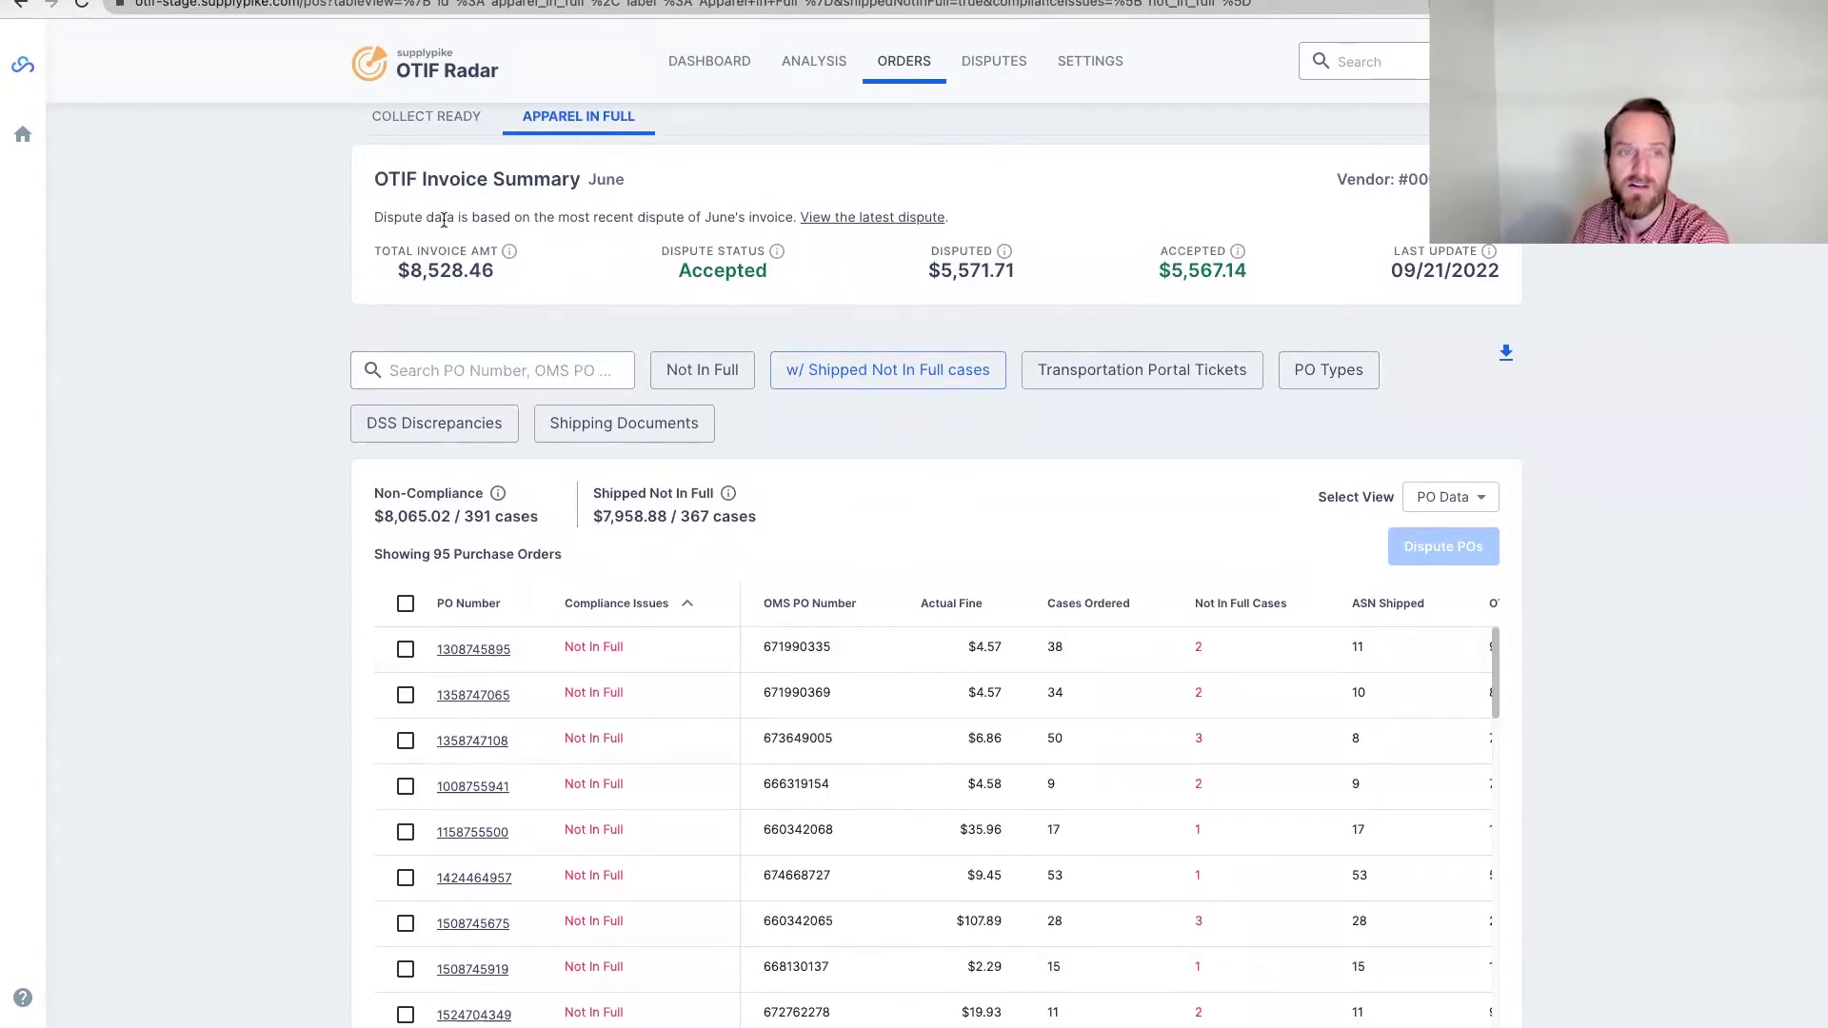
scroll(376, 200, up, 3)
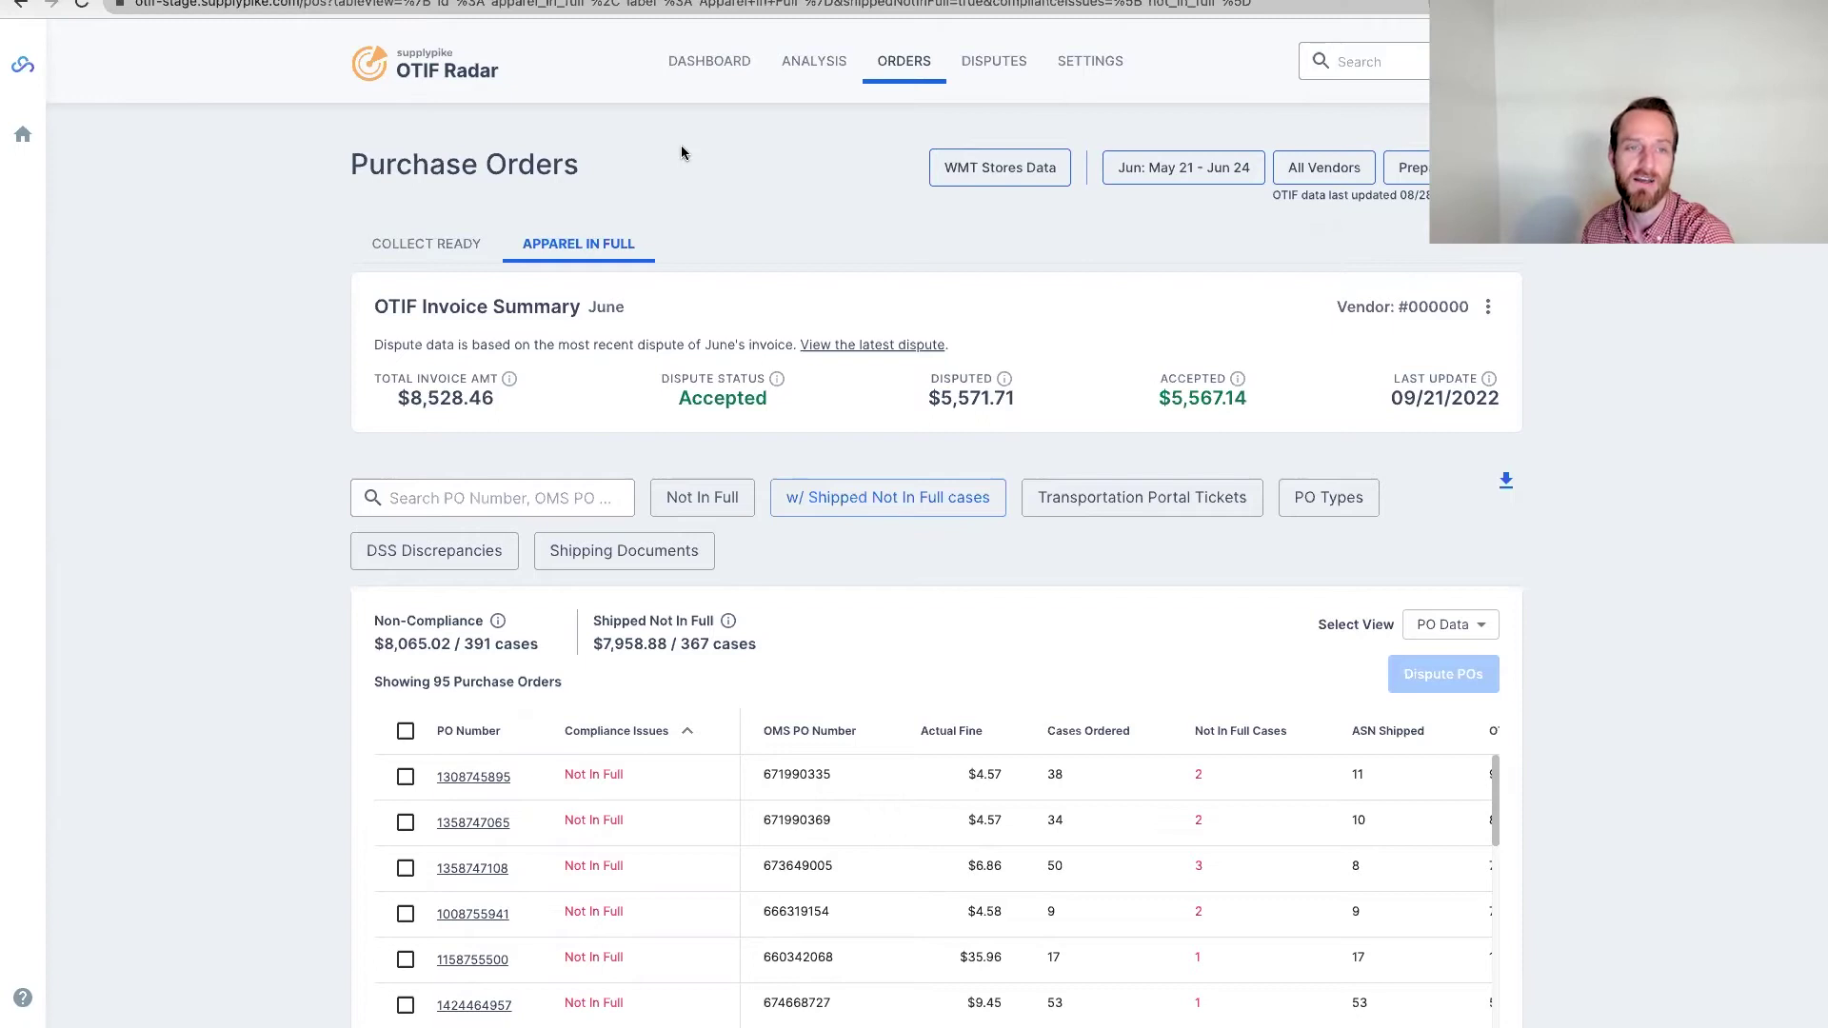
click(406, 730)
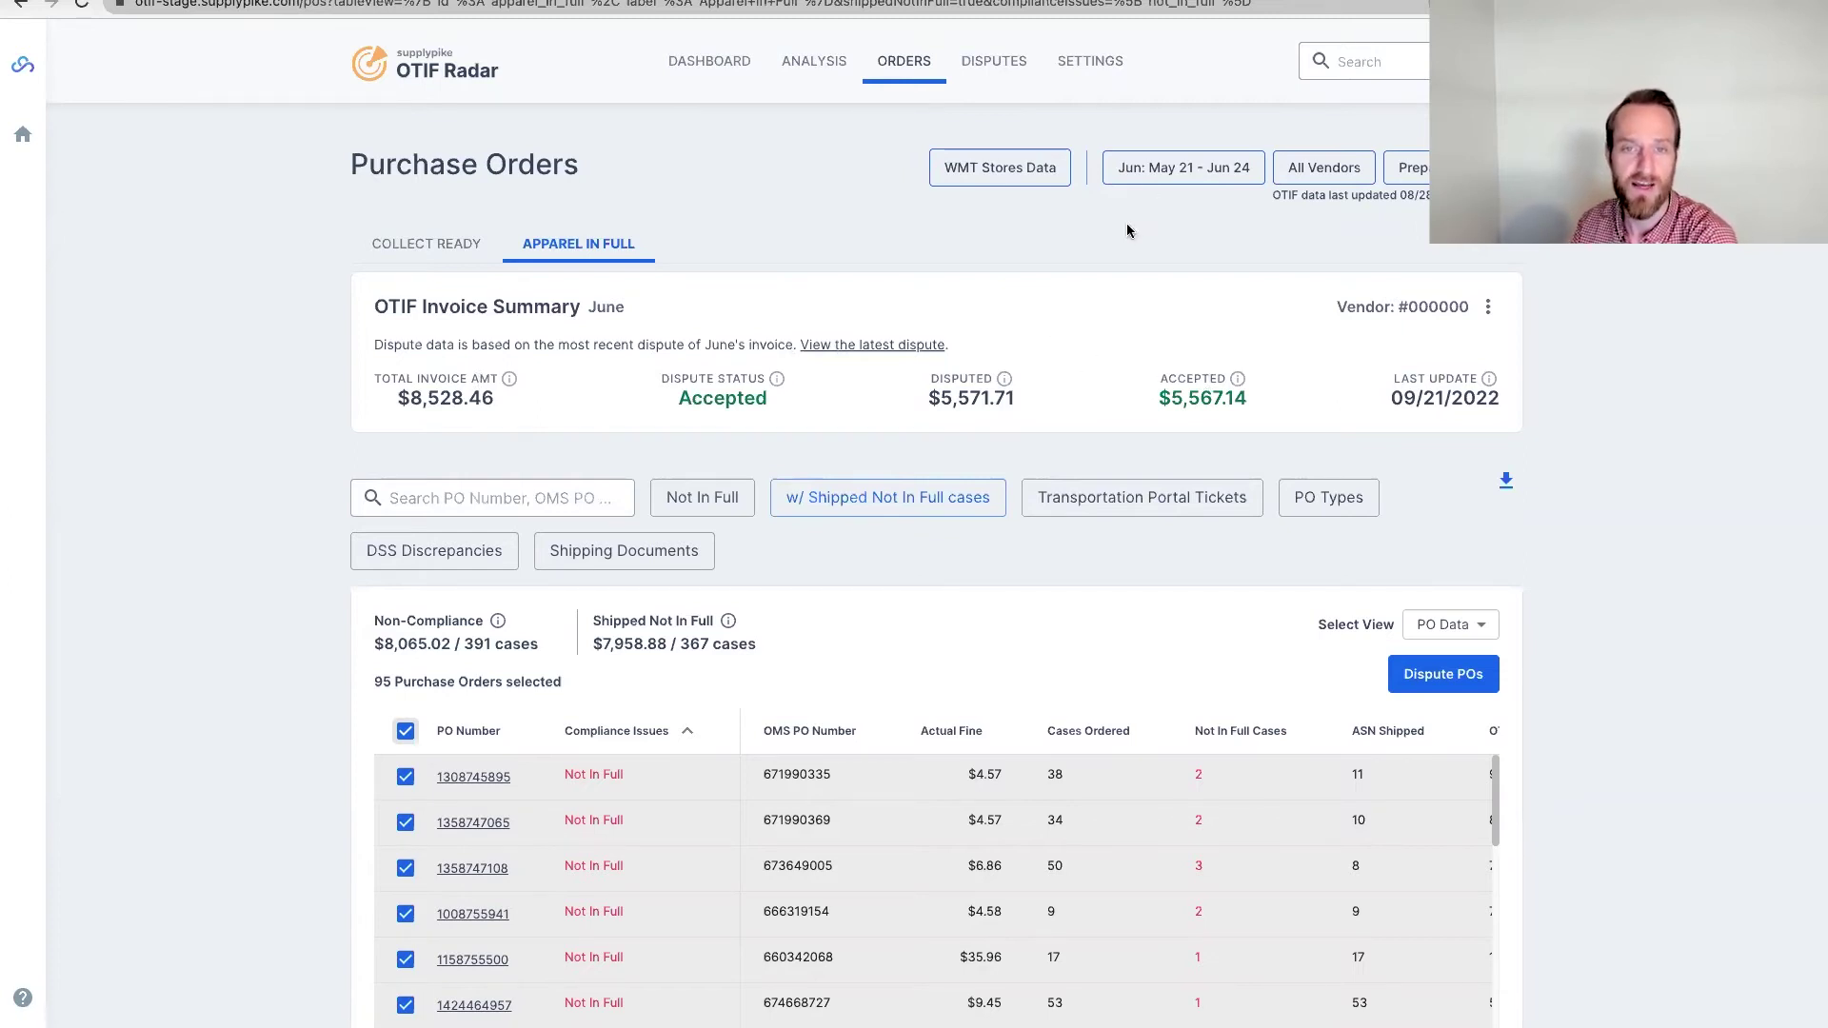
Open the Walmart Calendar from the 'Jun: May 21 - Jun 24' date button.
click(1156, 168)
Choose Jul '22 in the calendar and view the 60 July Apparel In Full purchase orders.
click(1659, 321)
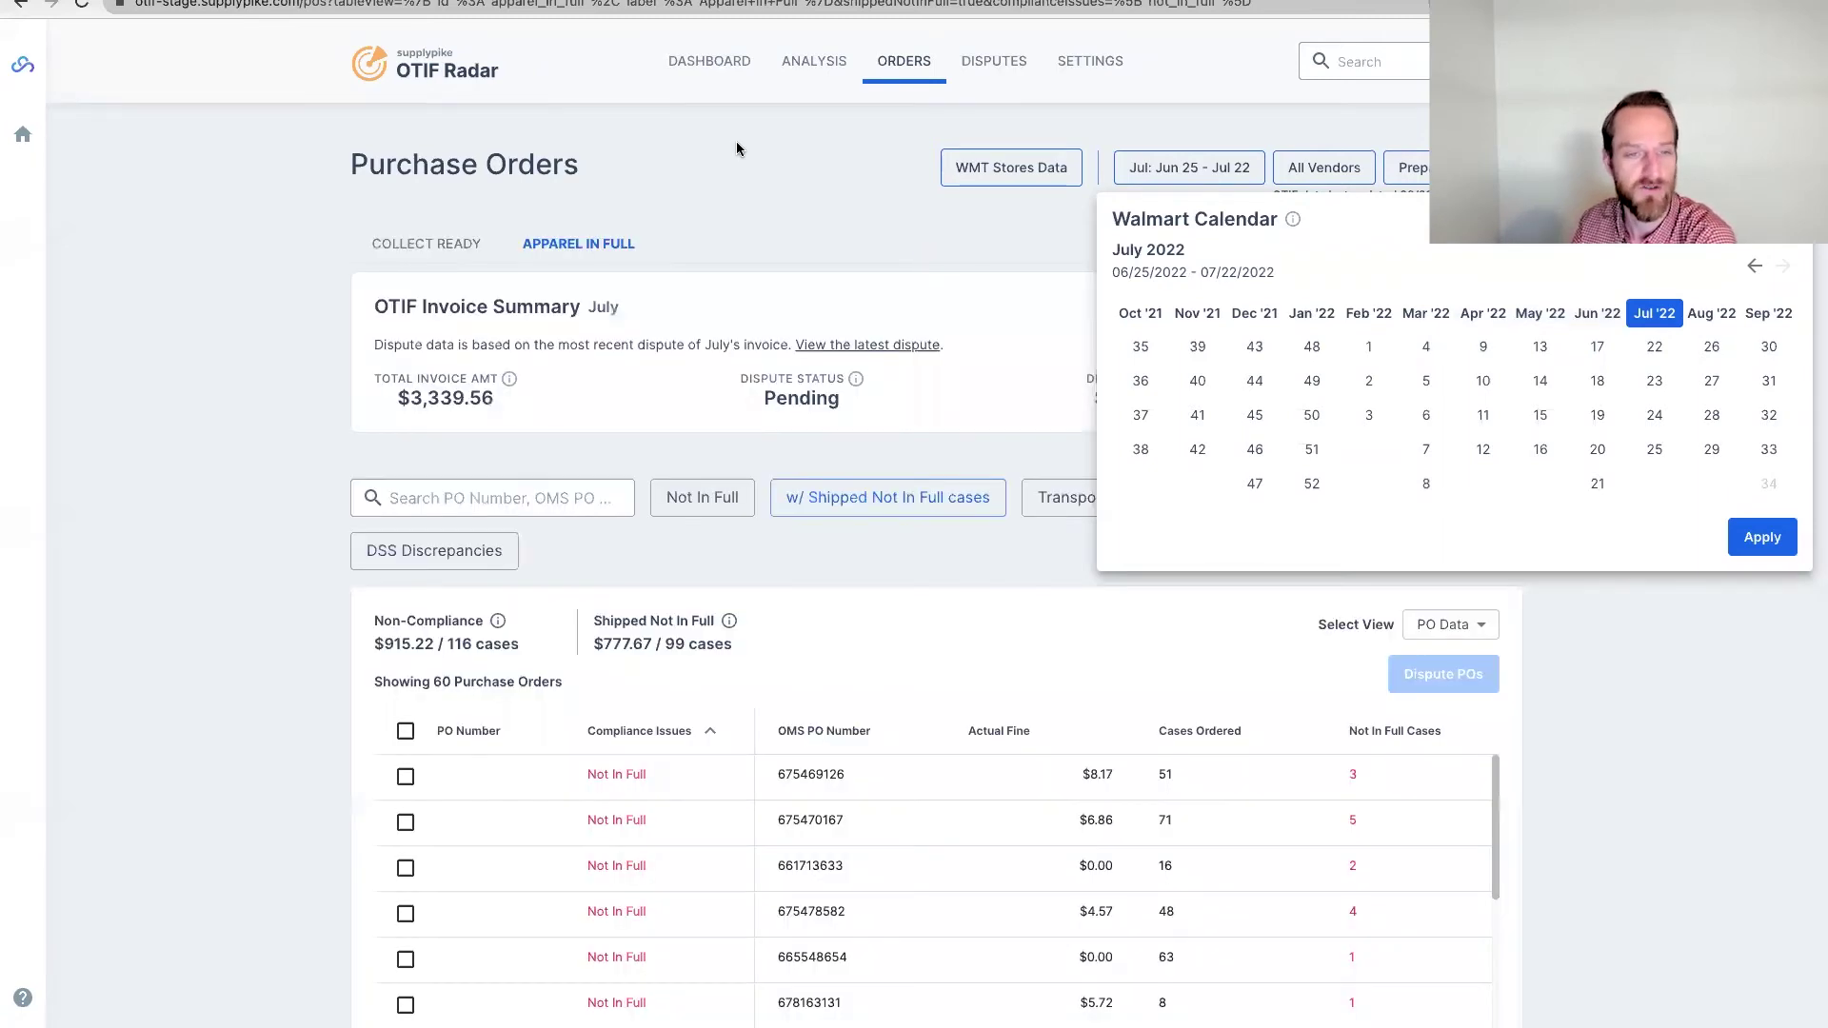
click(738, 157)
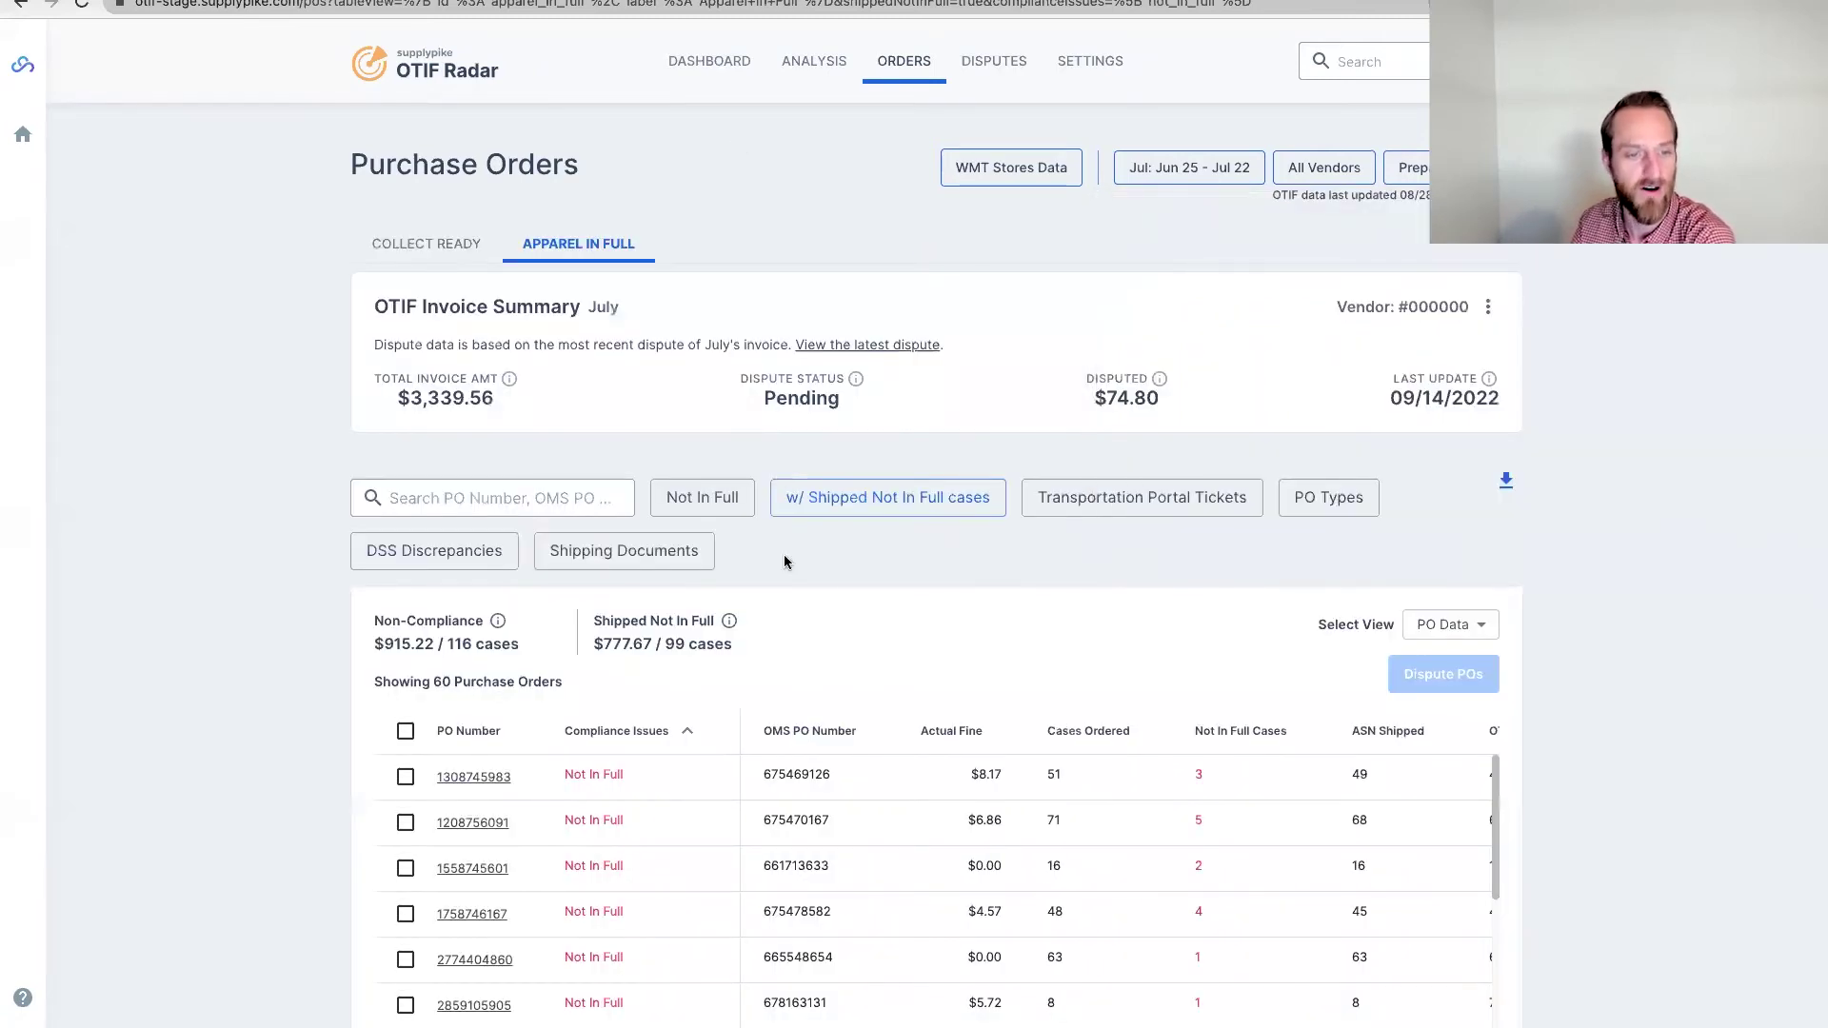
scroll(784, 562, down, 1)
scroll(784, 562, up, 1)
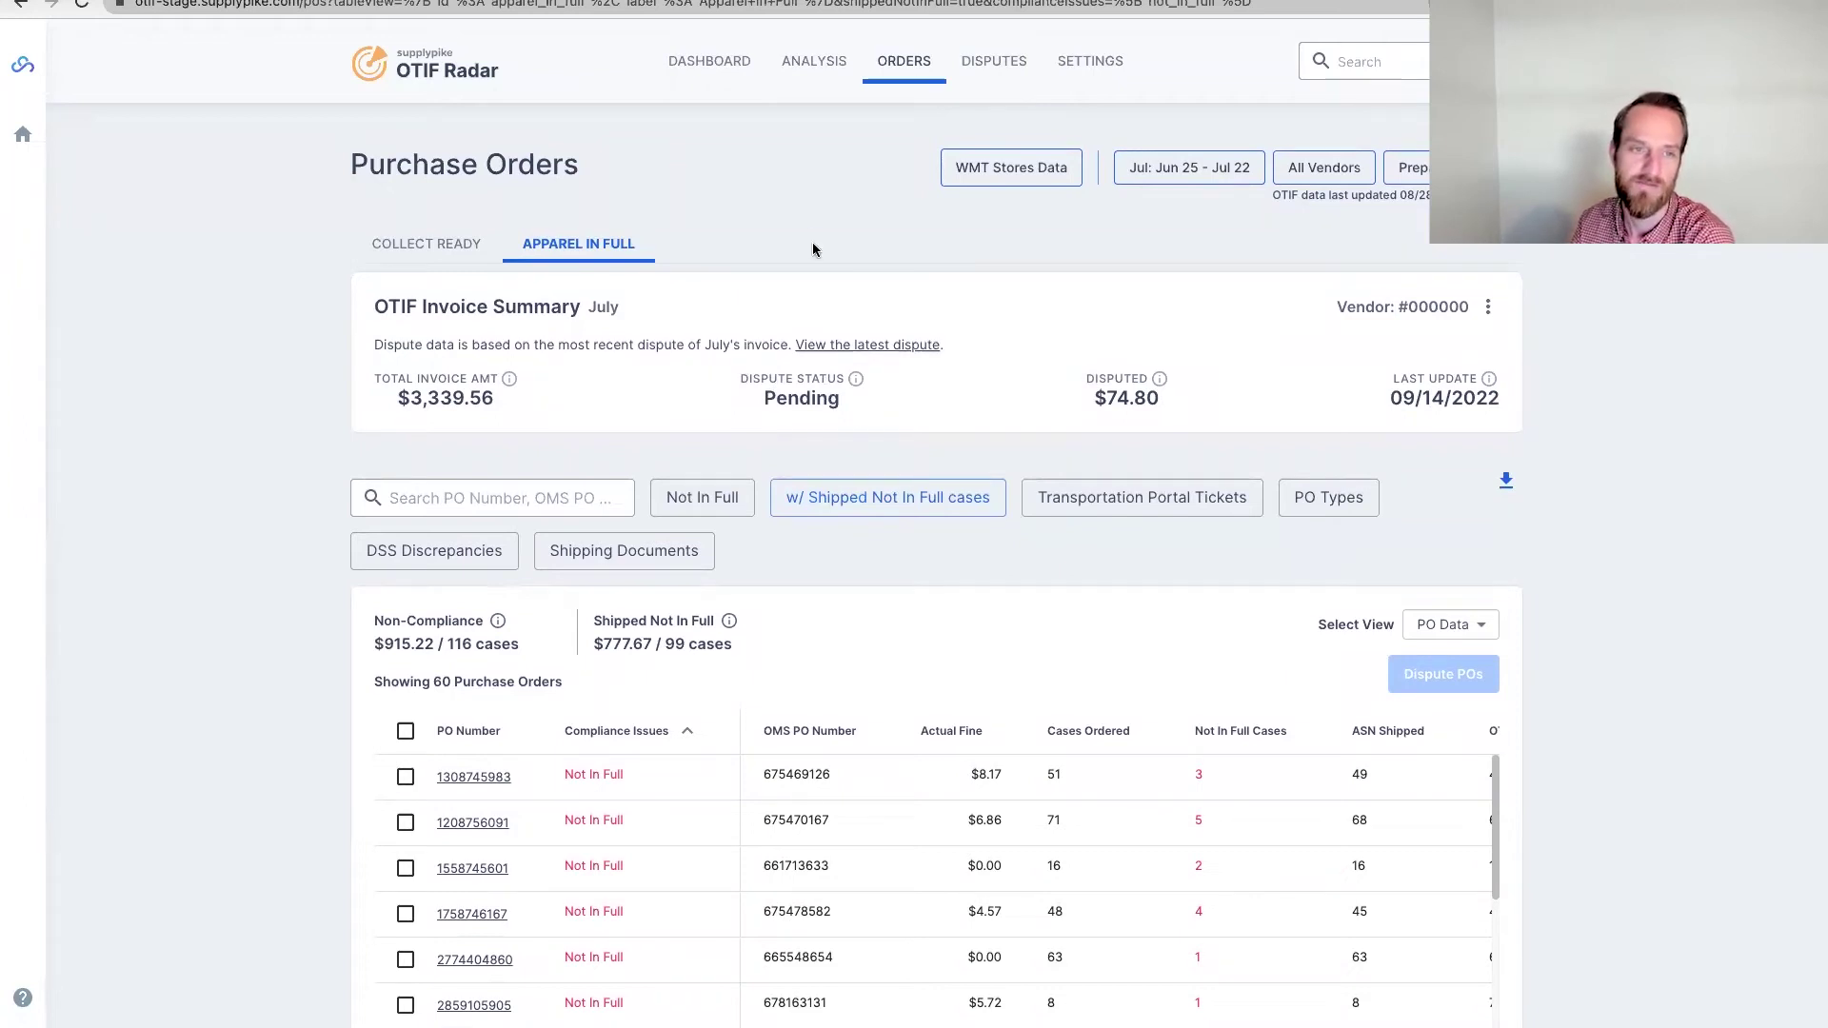
scroll(679, 562, down, 1)
scroll(680, 562, down, 2)
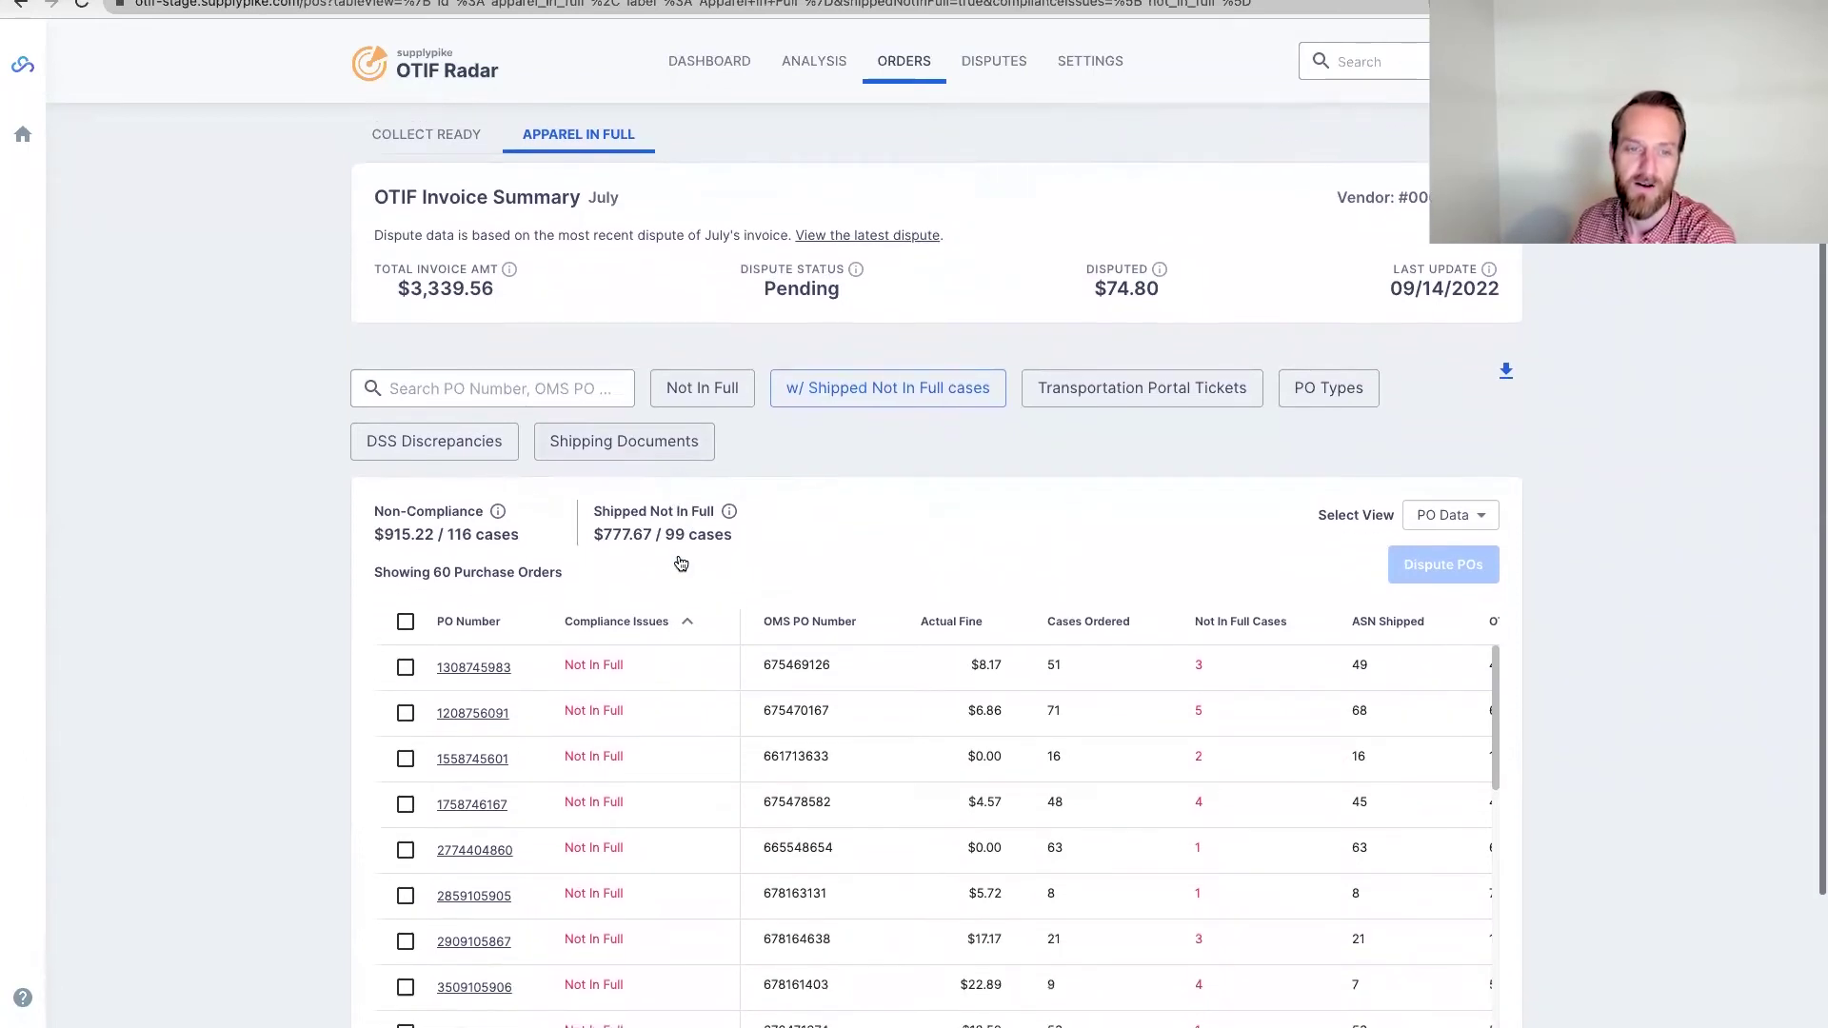
scroll(685, 559, up, 2)
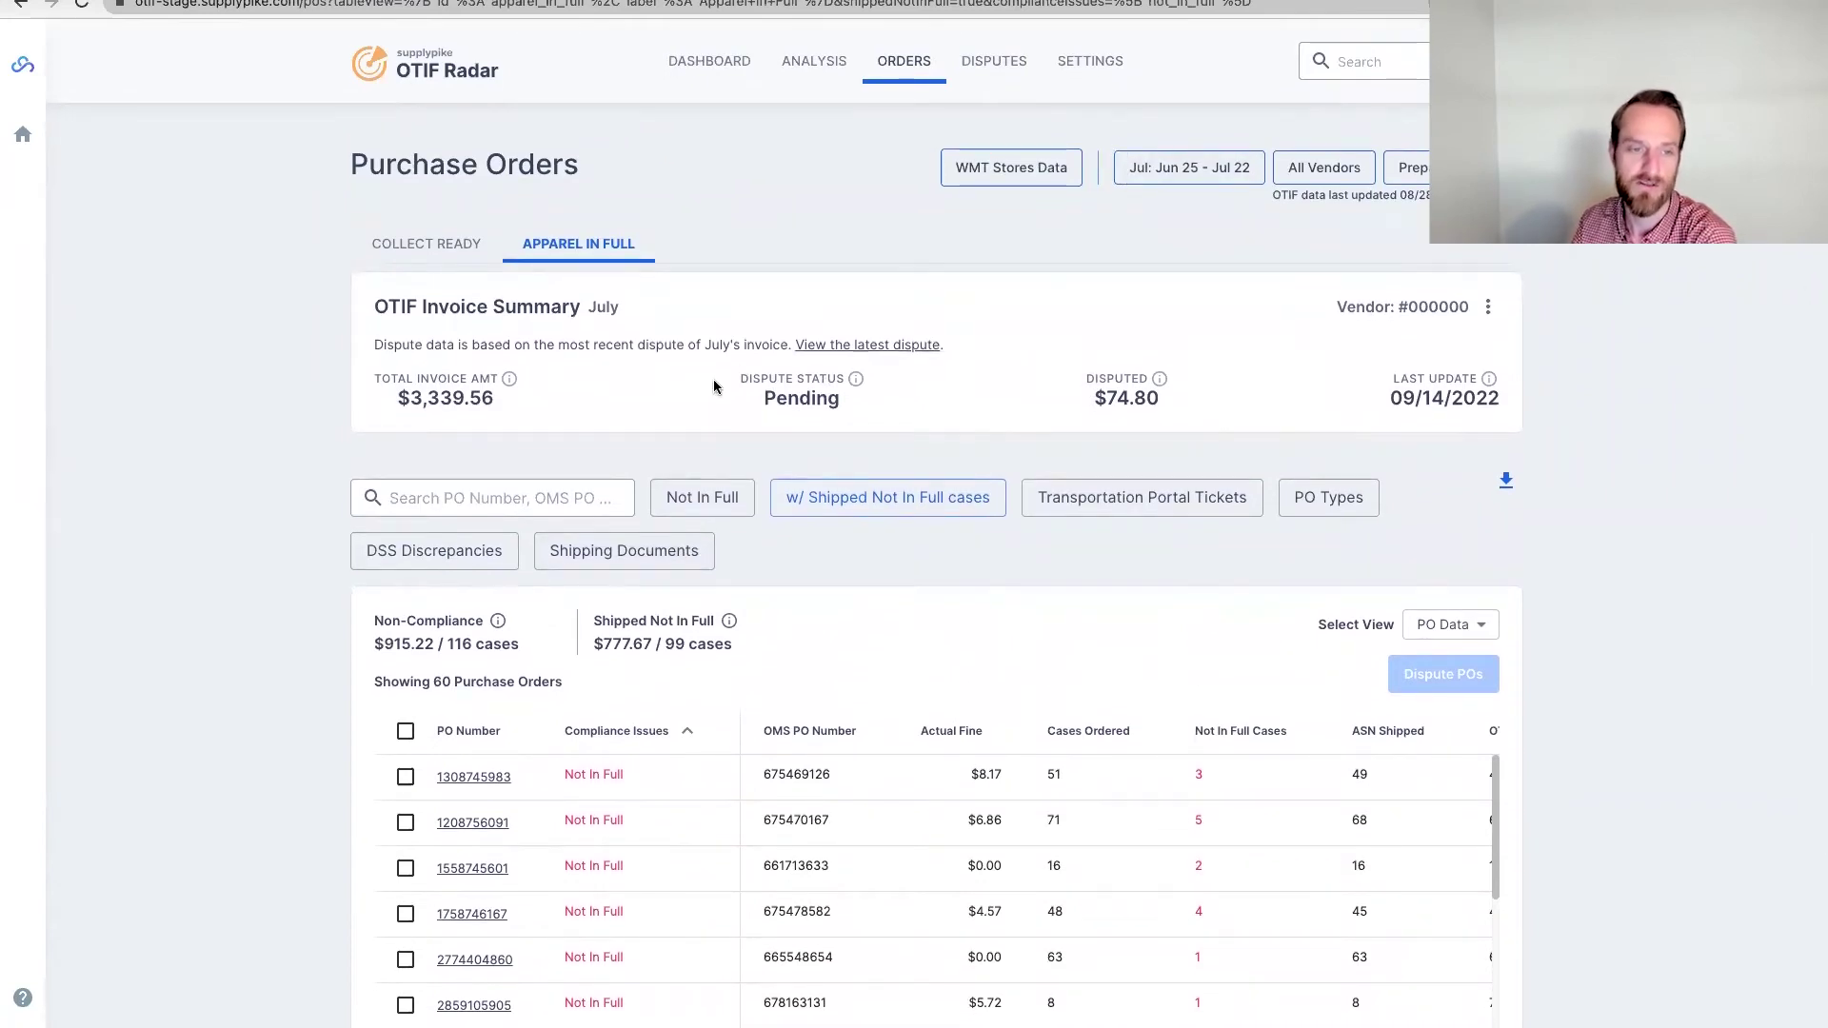
Tick the table's select-all checkbox so all 60 July purchase orders are selected.
scroll(714, 385, down, 3)
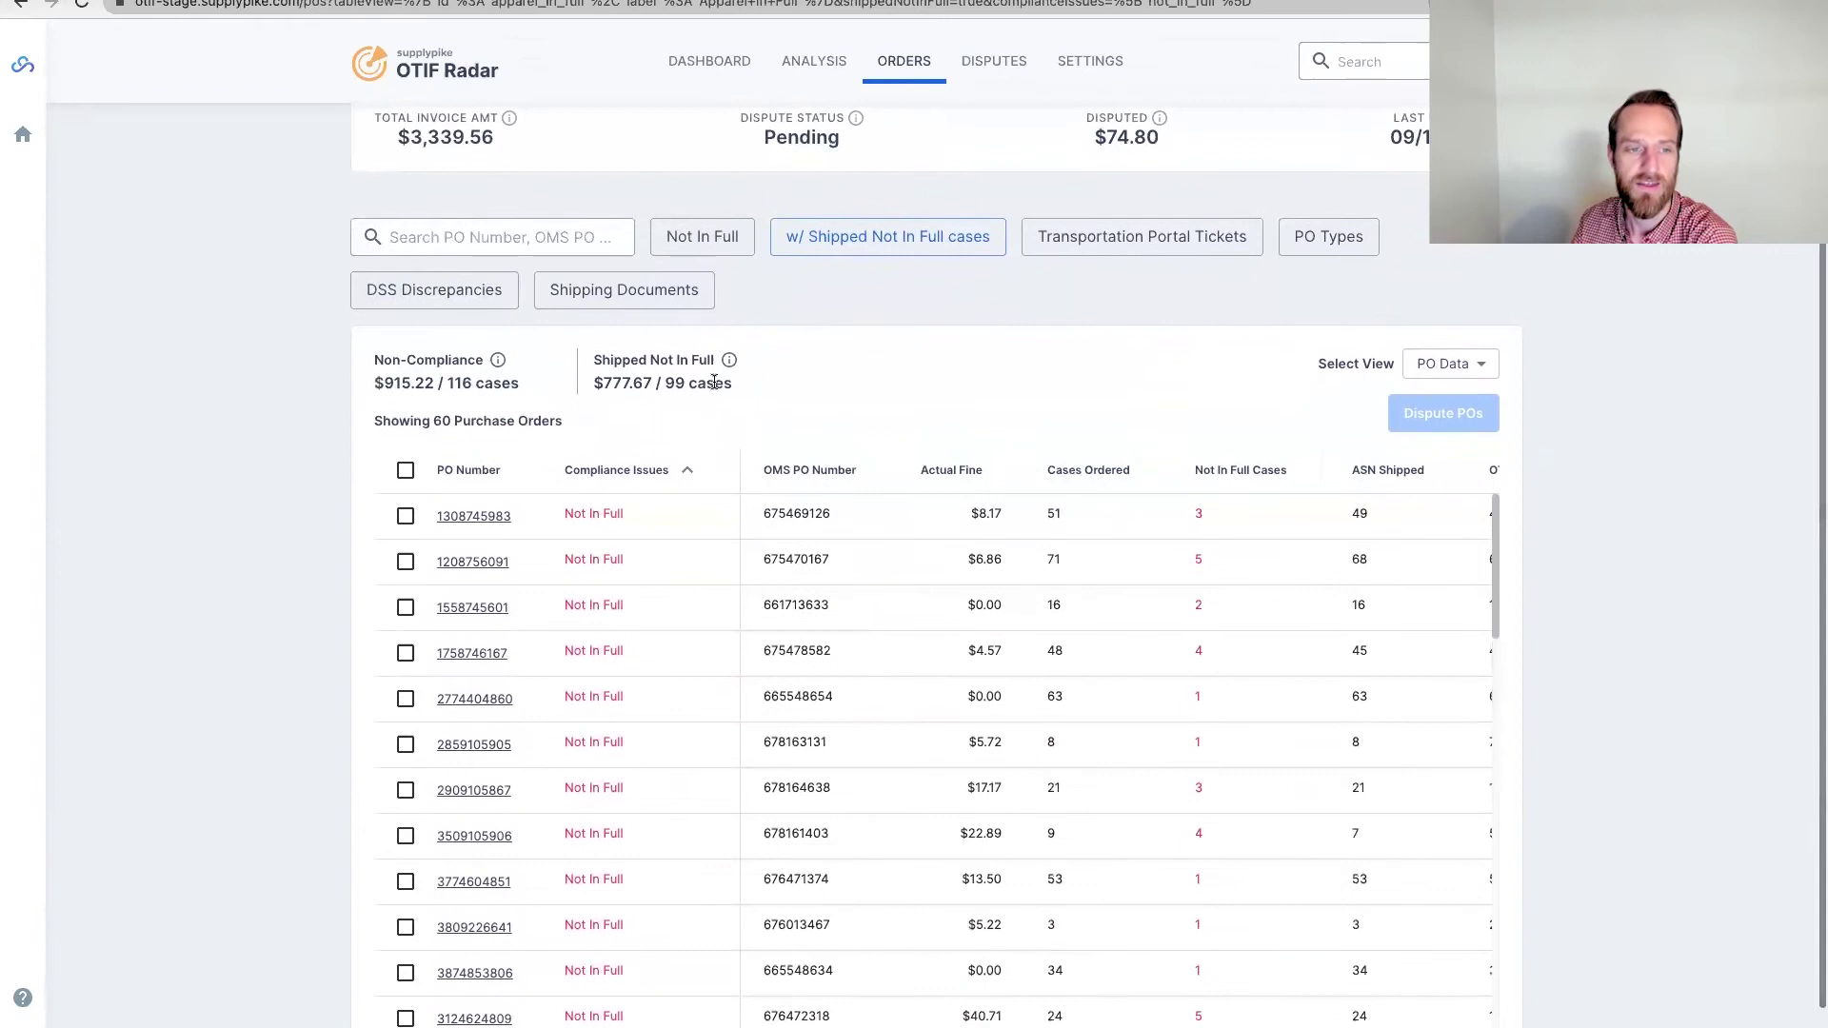
scroll(714, 382, down, 1)
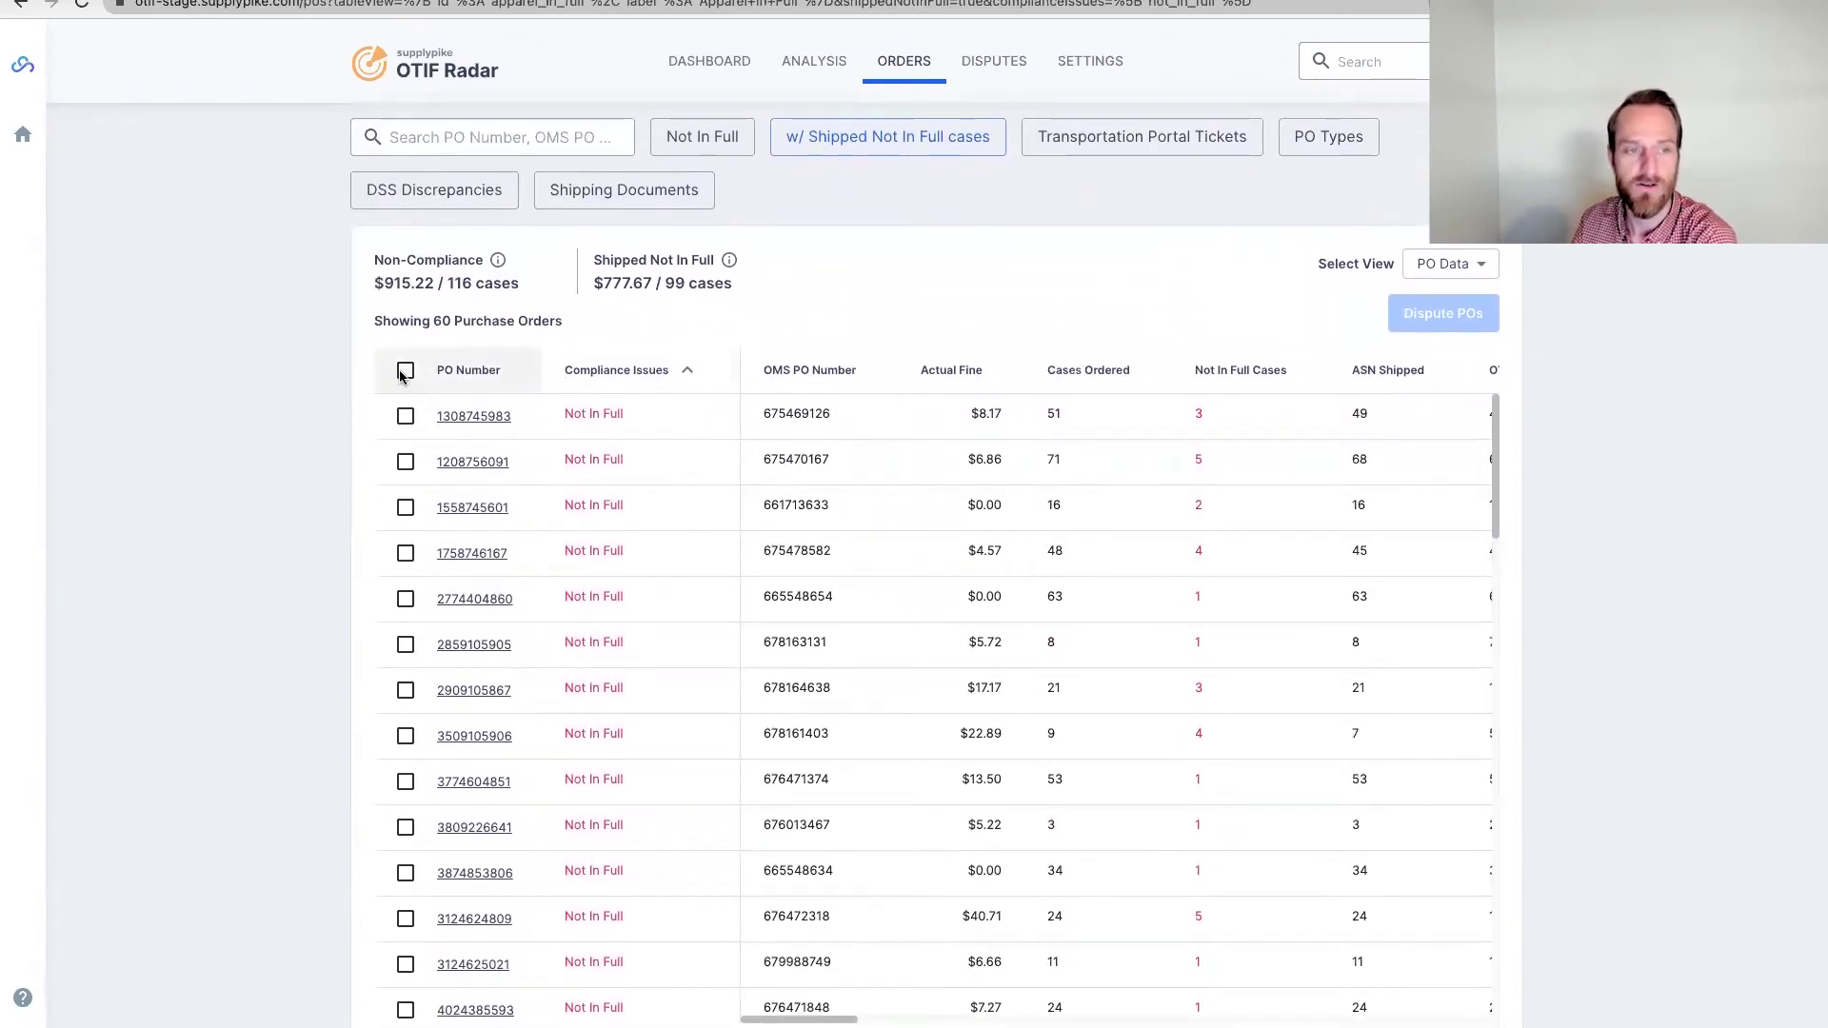
click(405, 371)
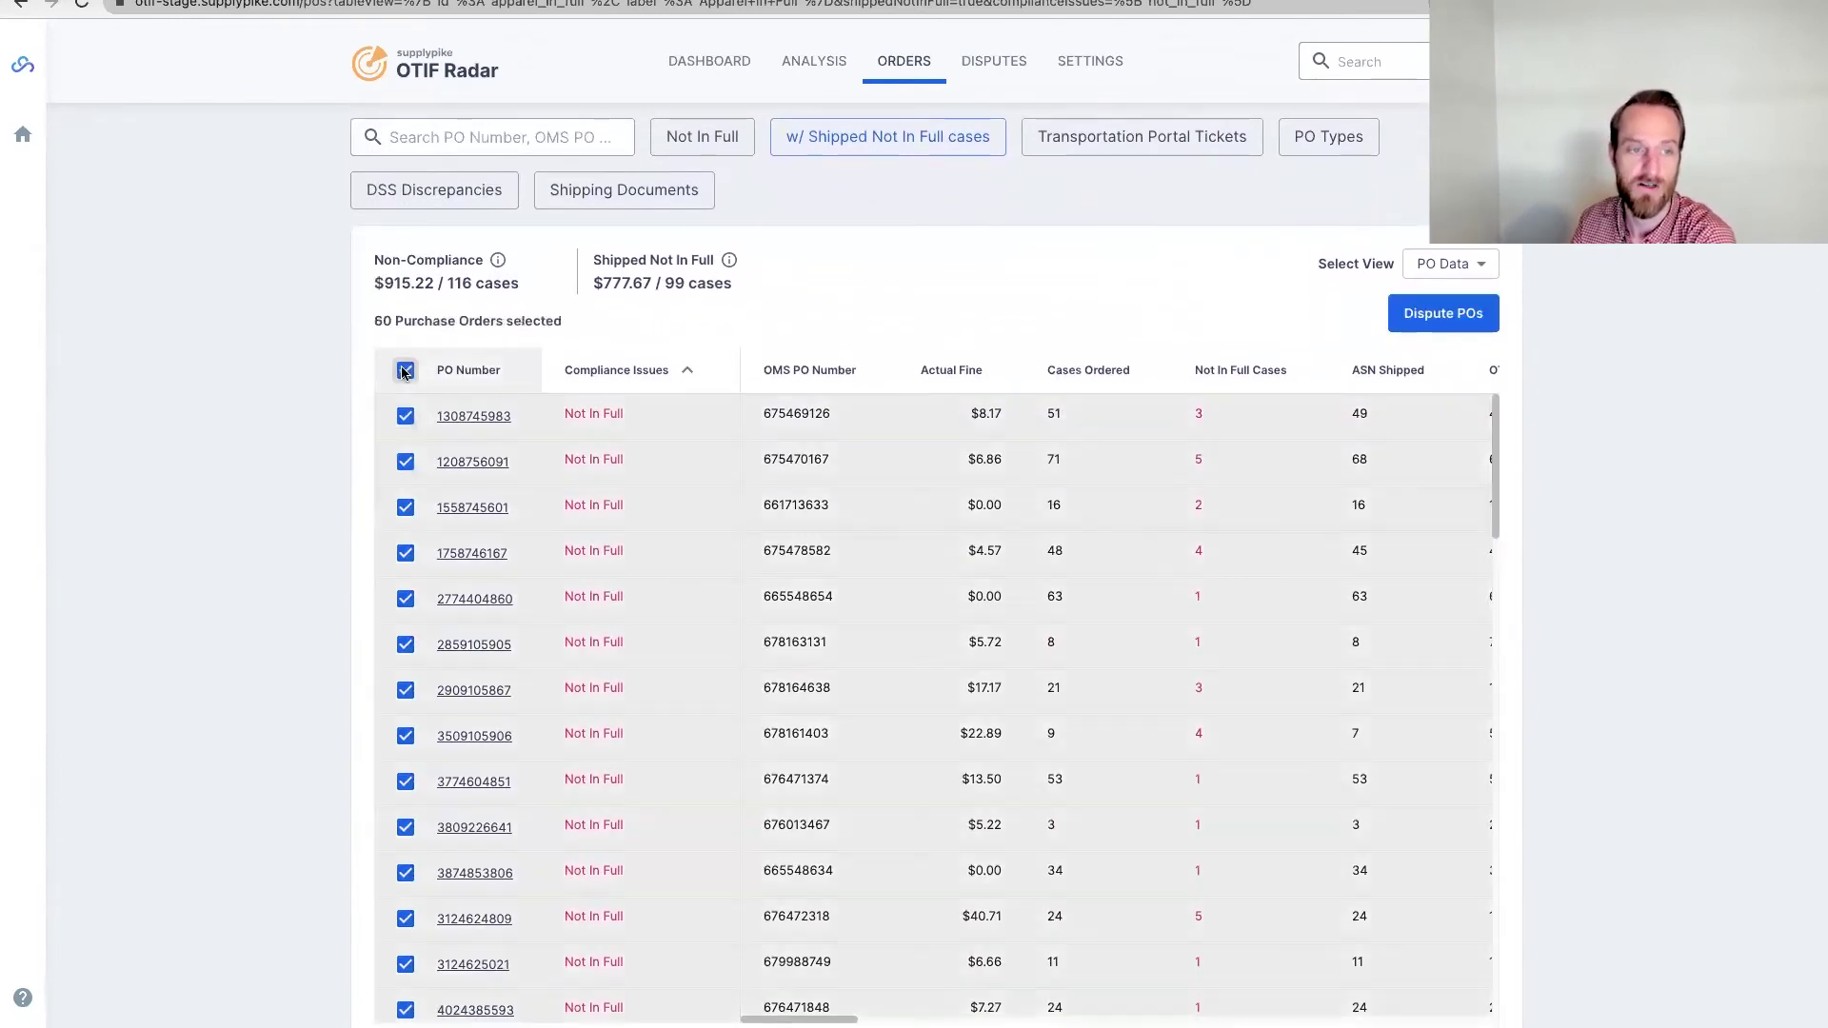
scroll(768, 250, up, 1)
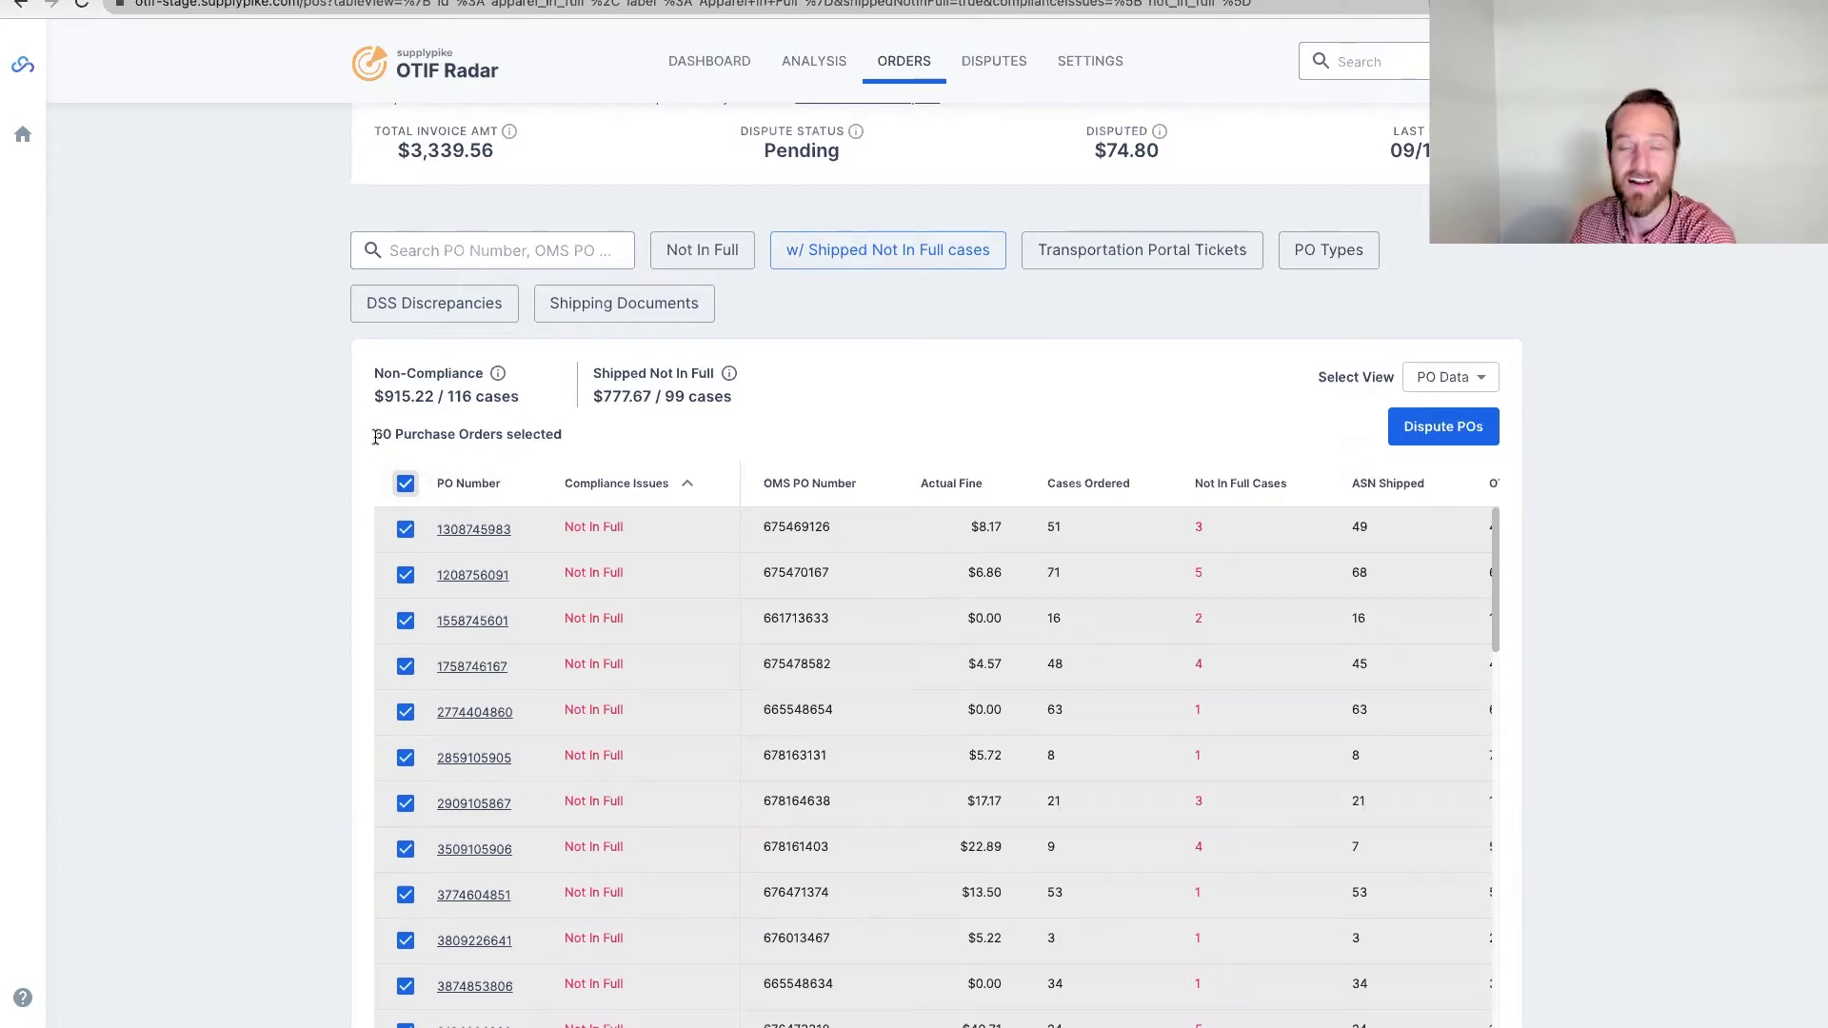
click(406, 486)
click(407, 485)
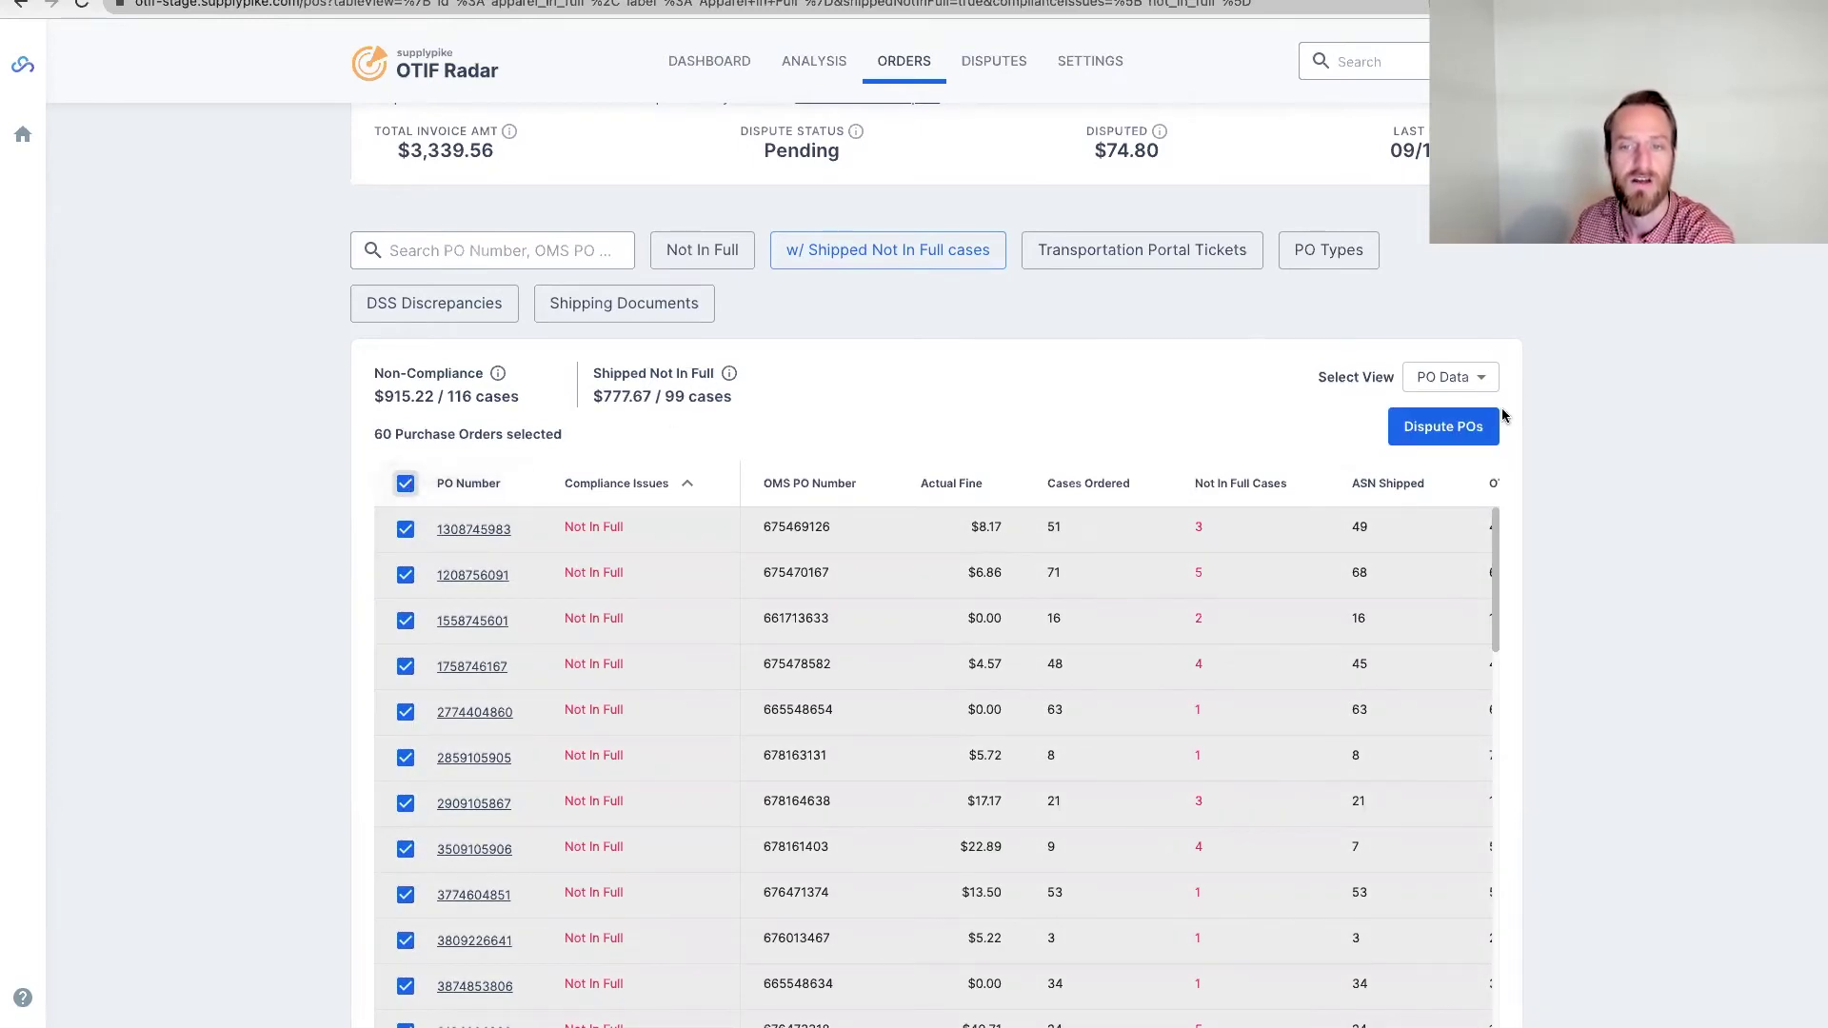
Open the Create WMT Stores Dispute form and review the $777.67 Incorrect Billing dispute.
click(1430, 430)
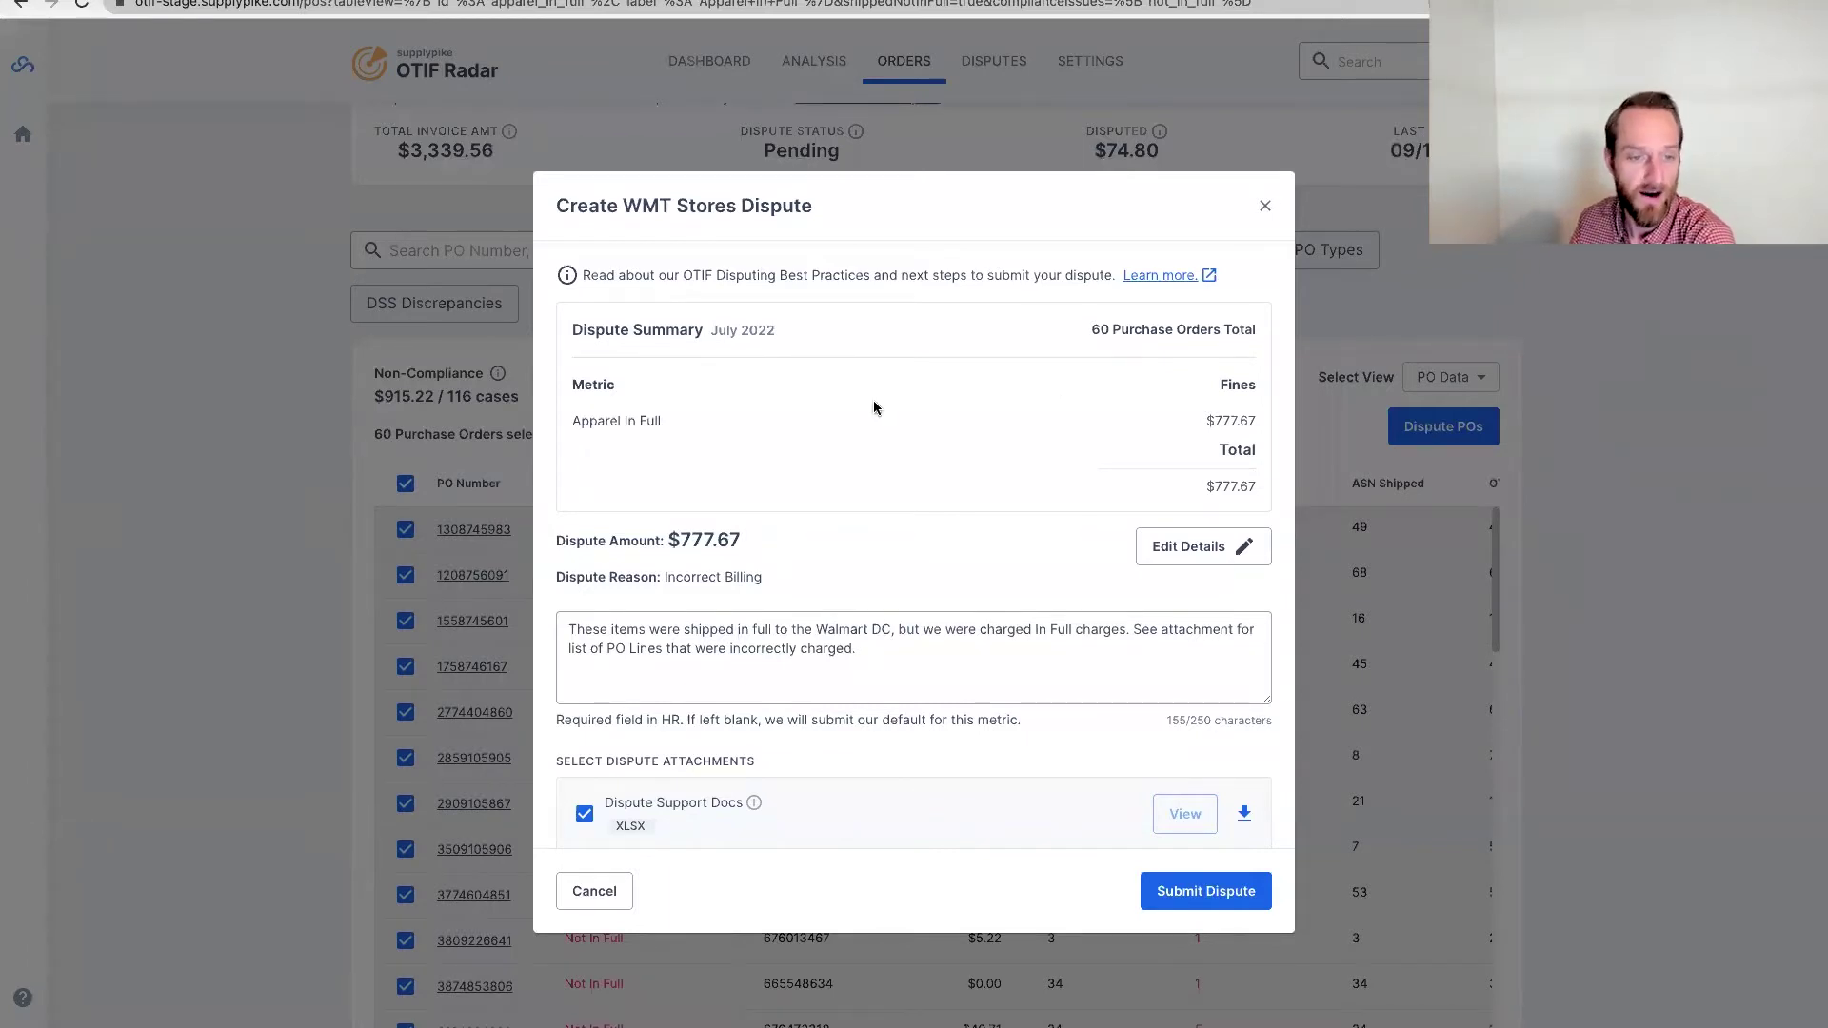
scroll(940, 449, down, 2)
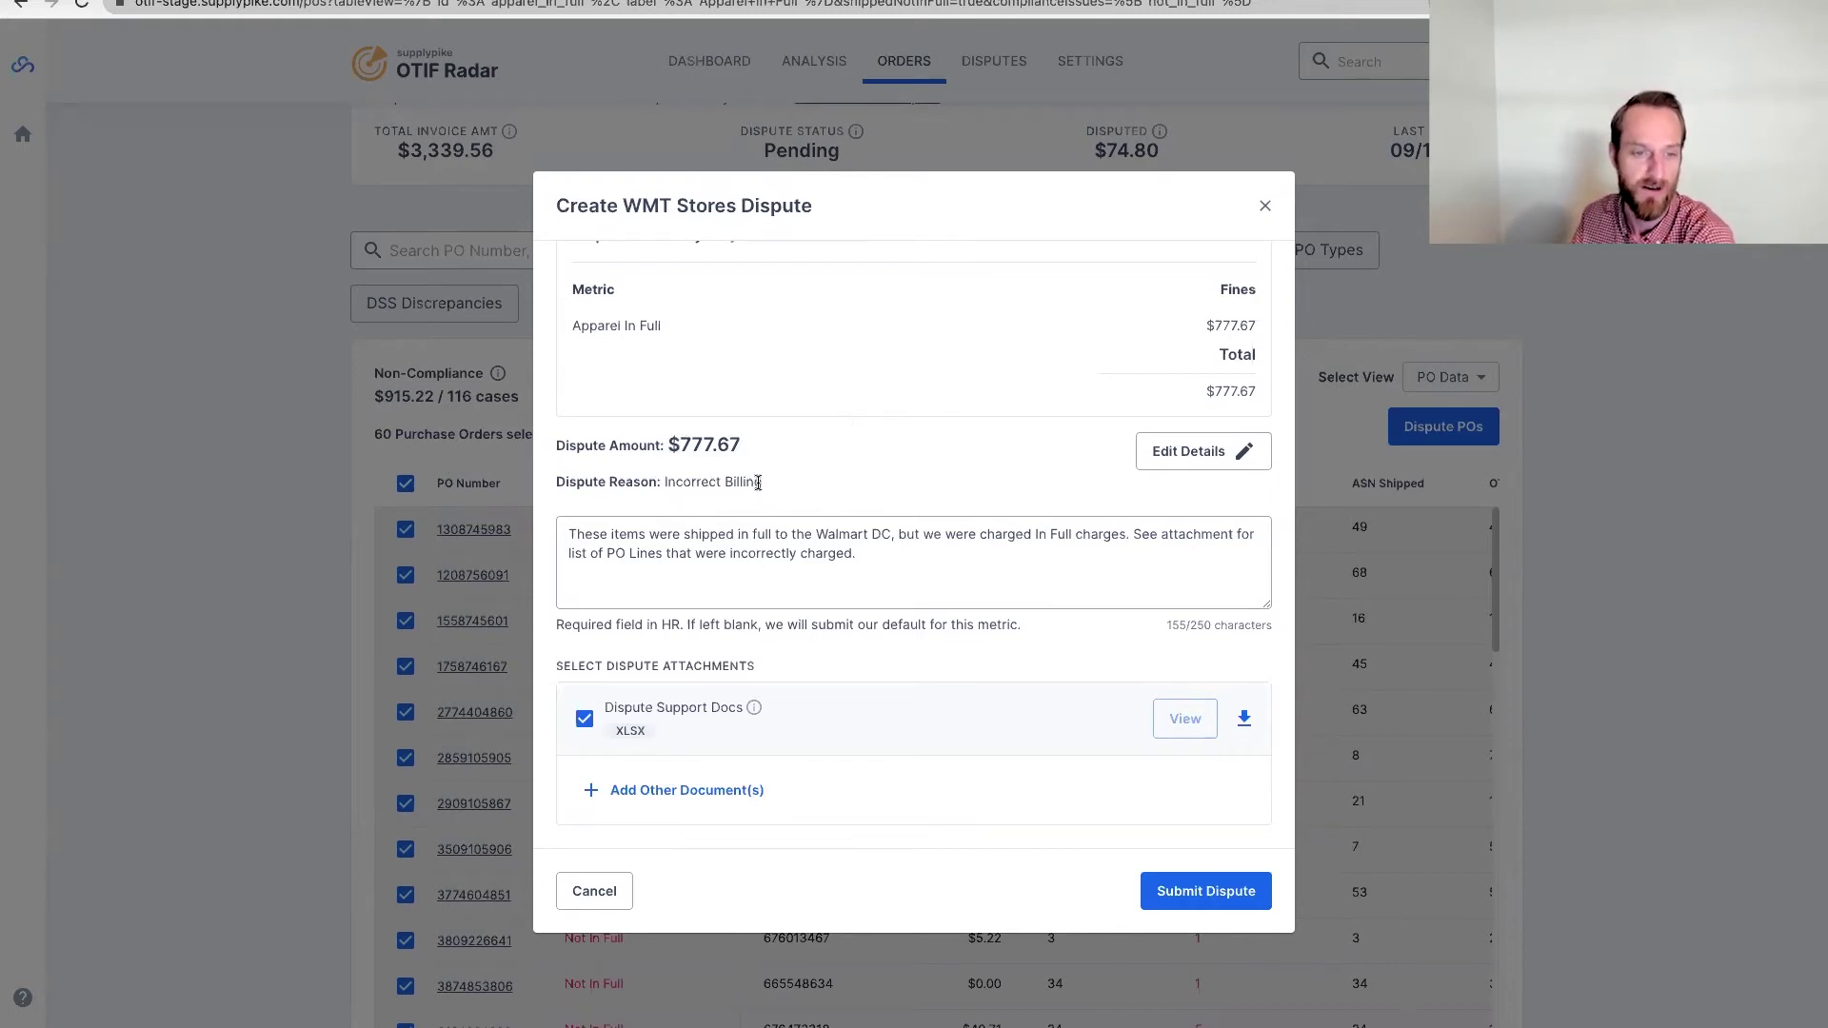
drag(761, 482, 659, 481)
click(659, 481)
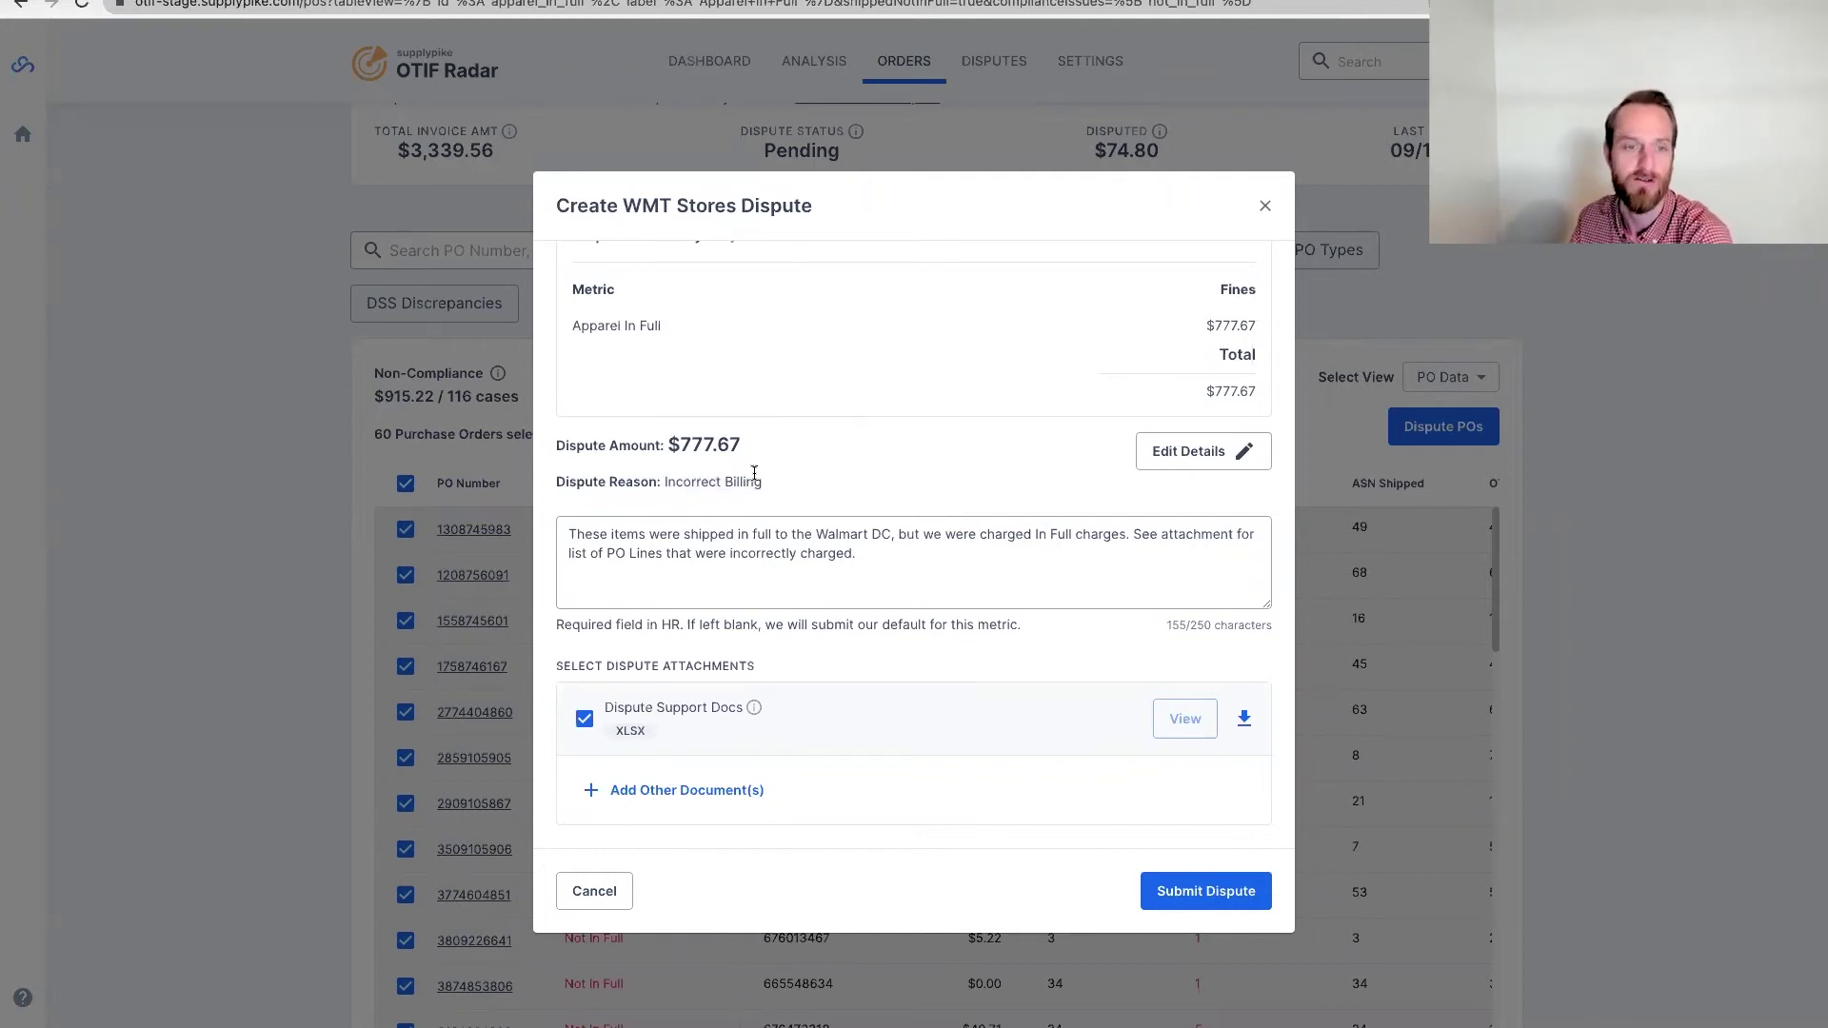
drag(761, 481, 671, 479)
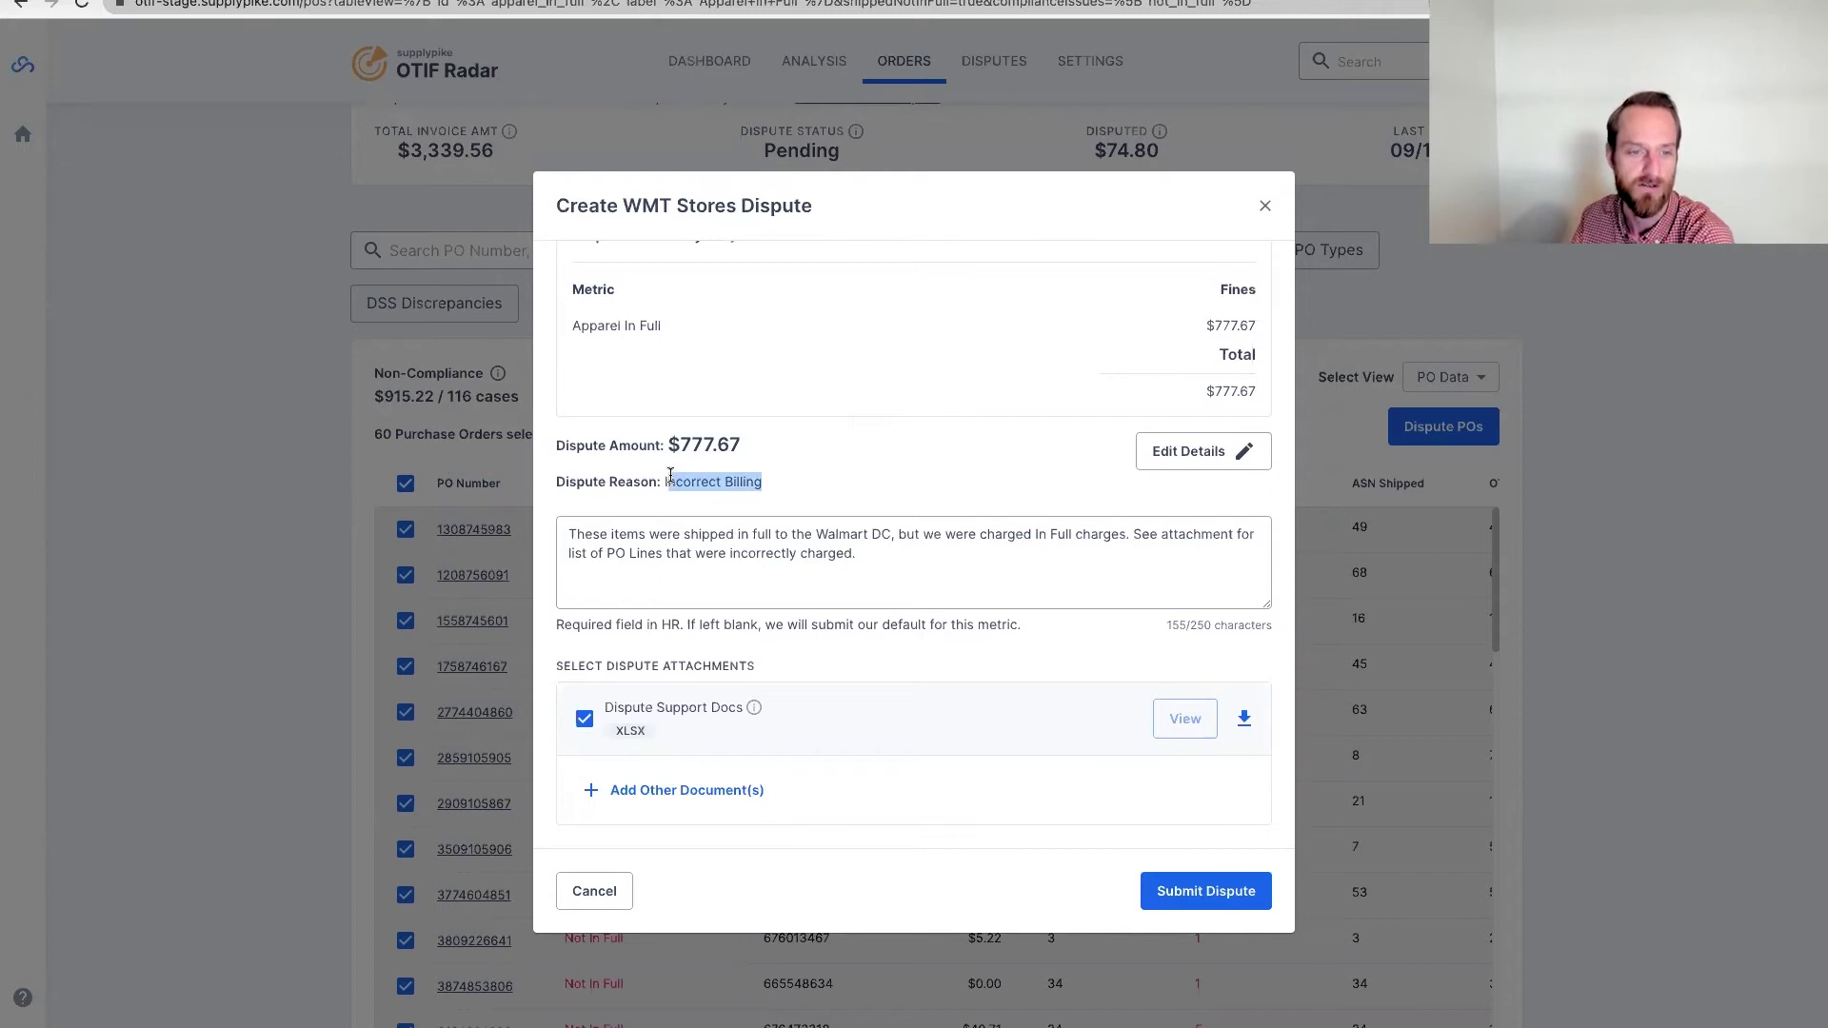
click(670, 479)
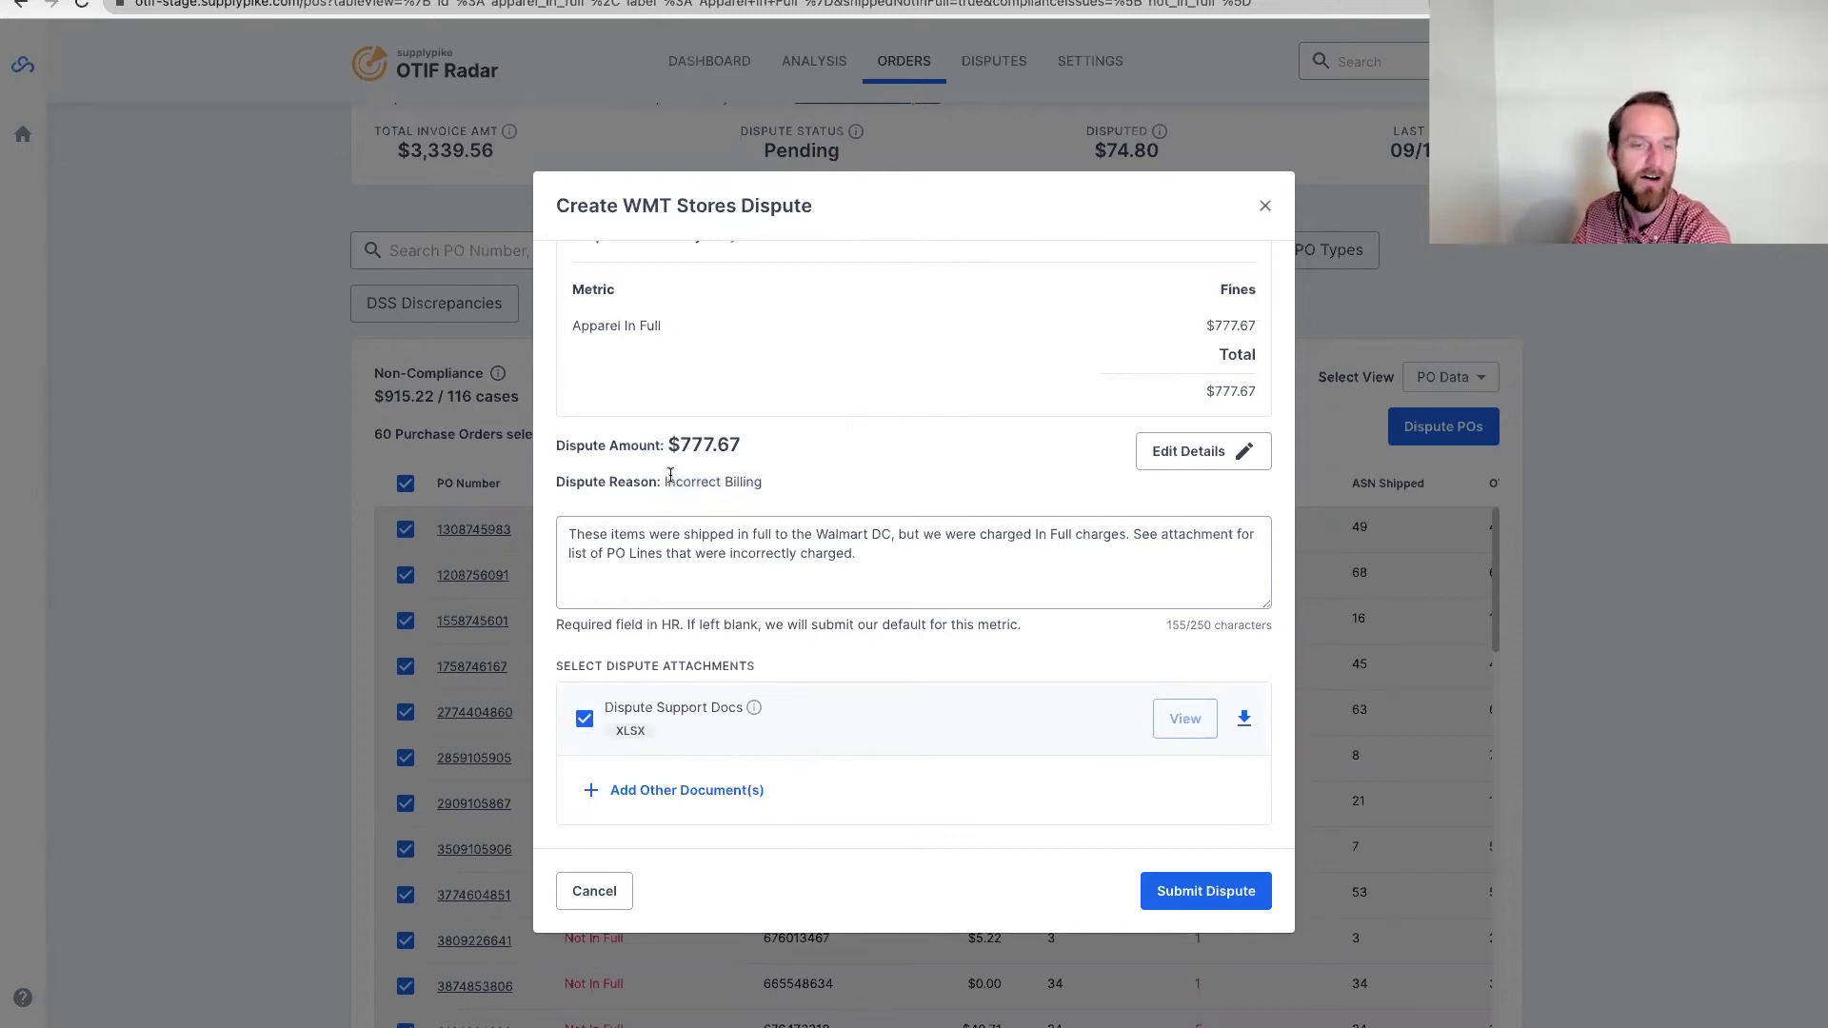
click(834, 535)
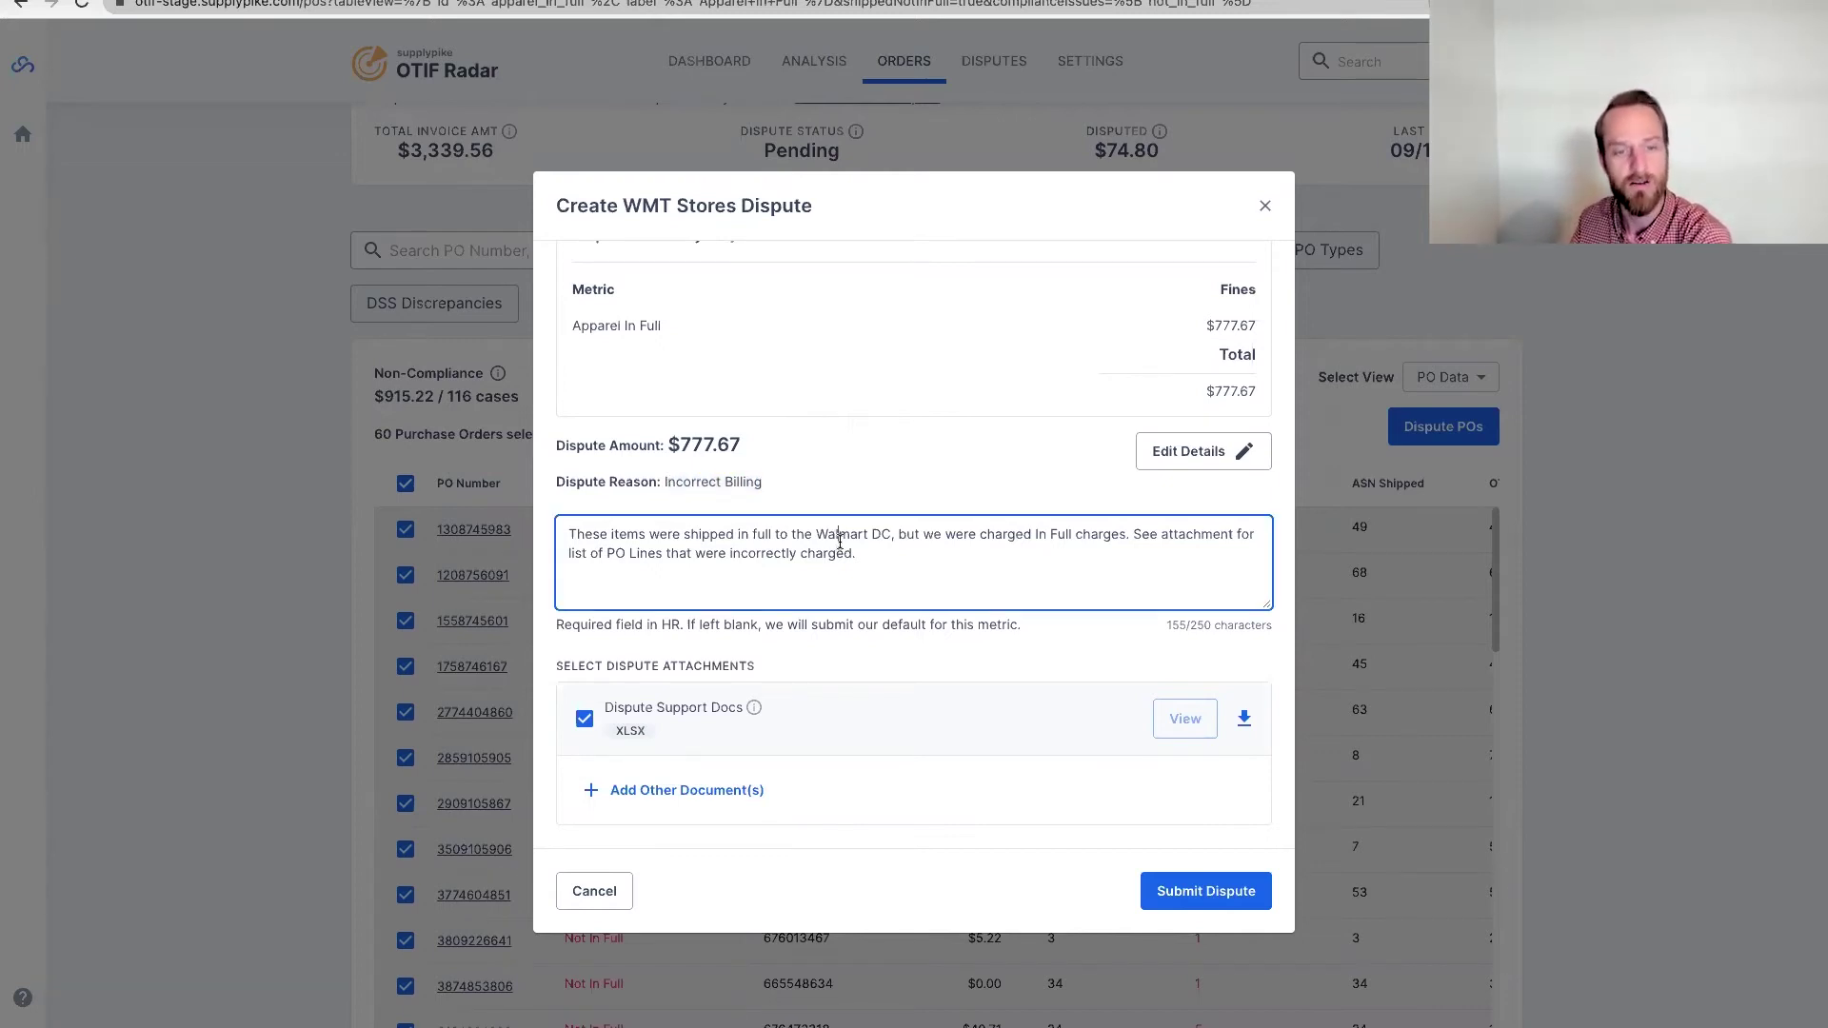
drag(857, 554, 539, 510)
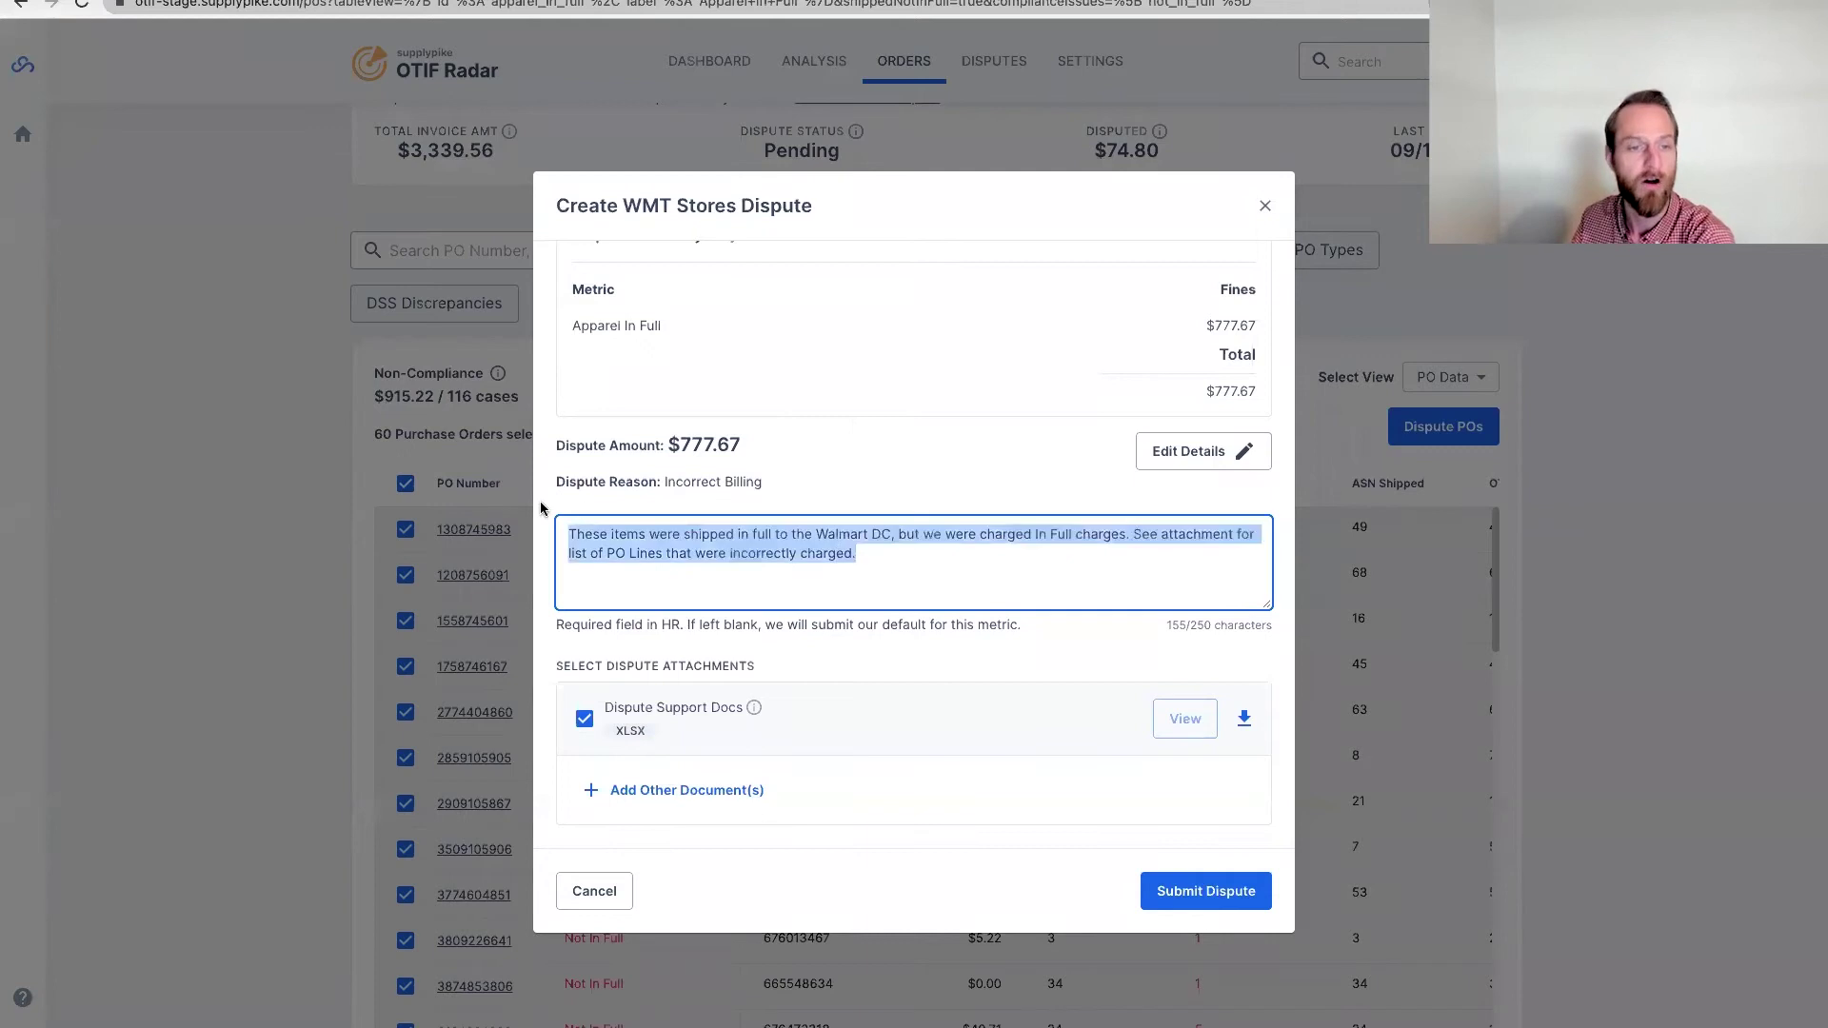
click(674, 541)
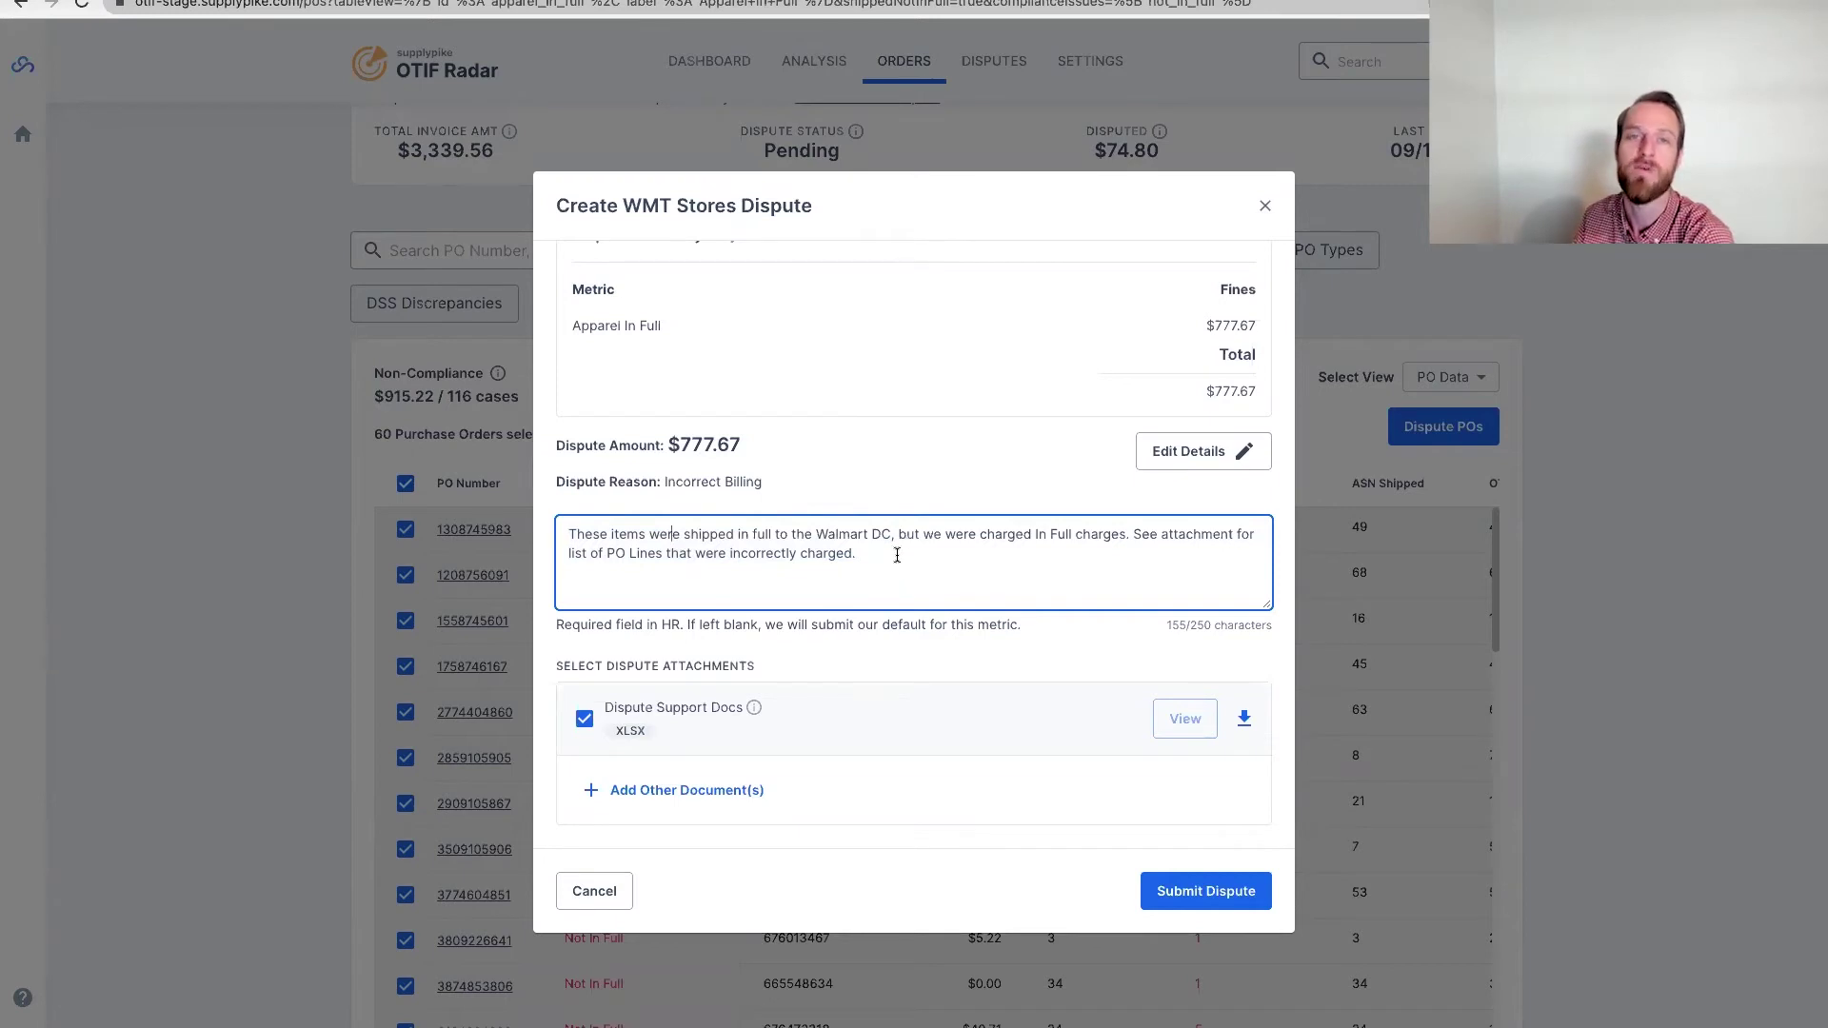
drag(897, 555, 455, 536)
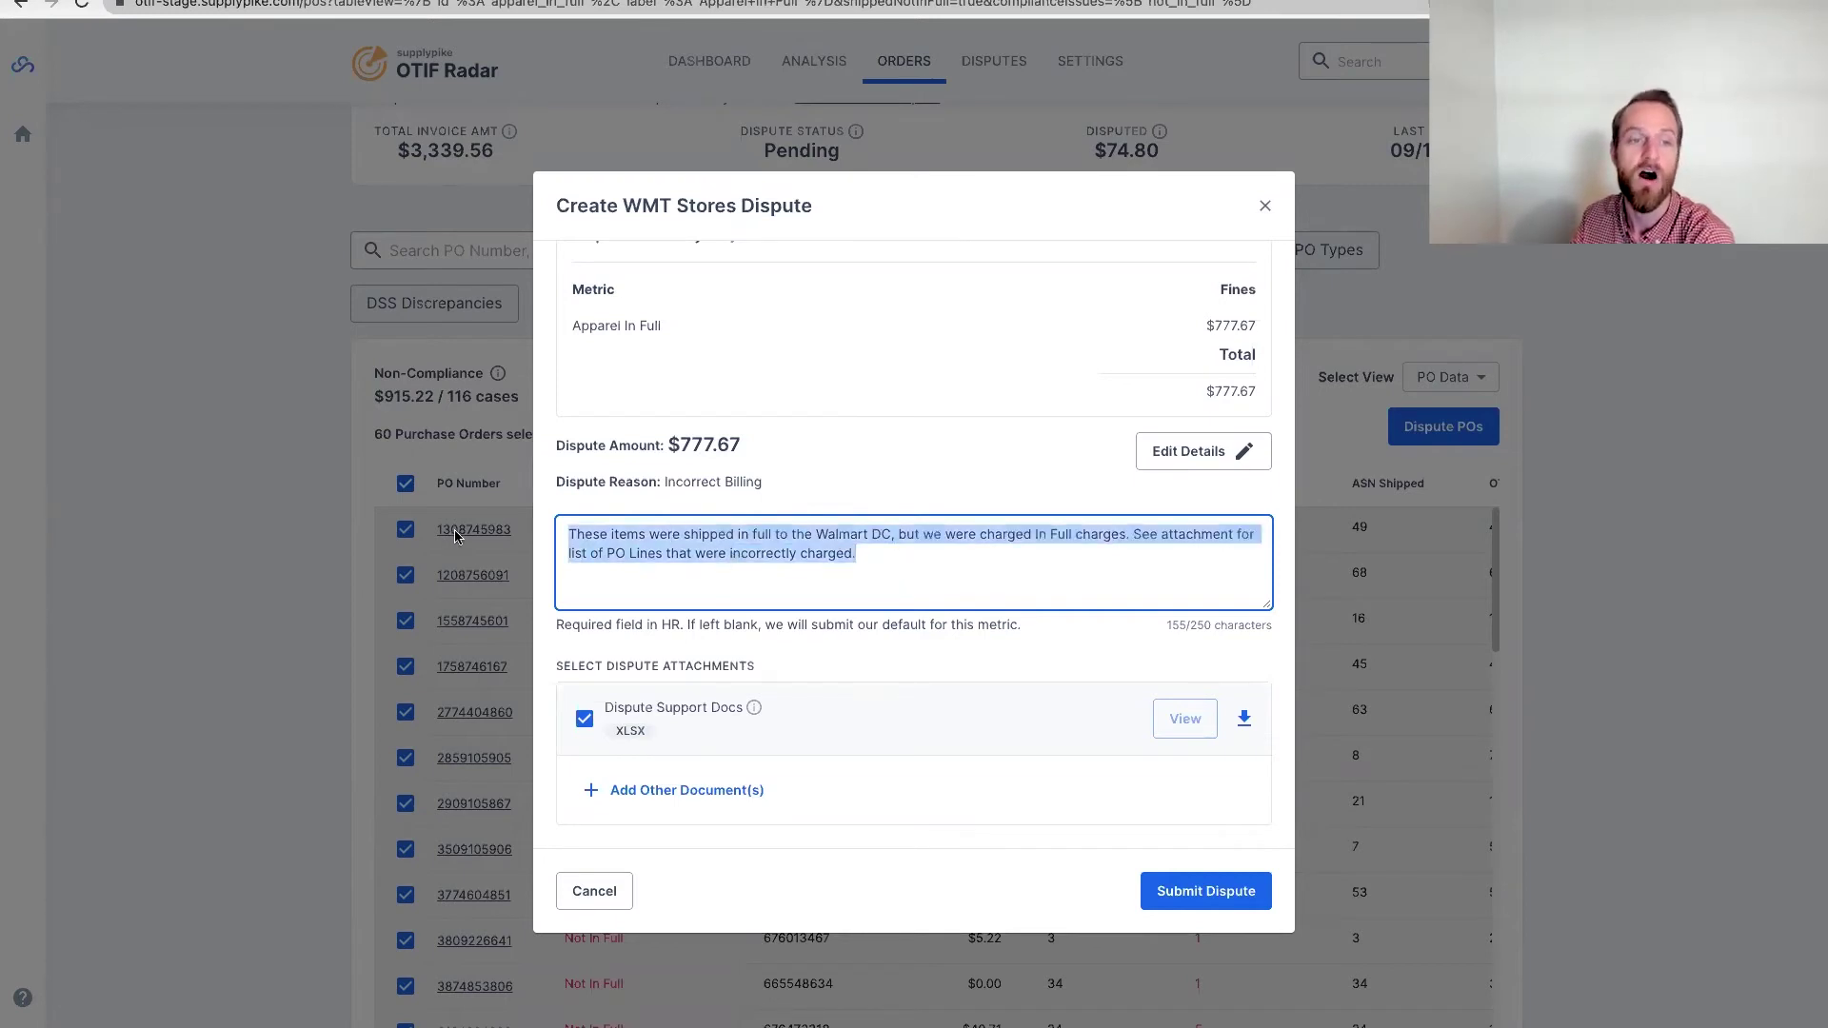
click(716, 535)
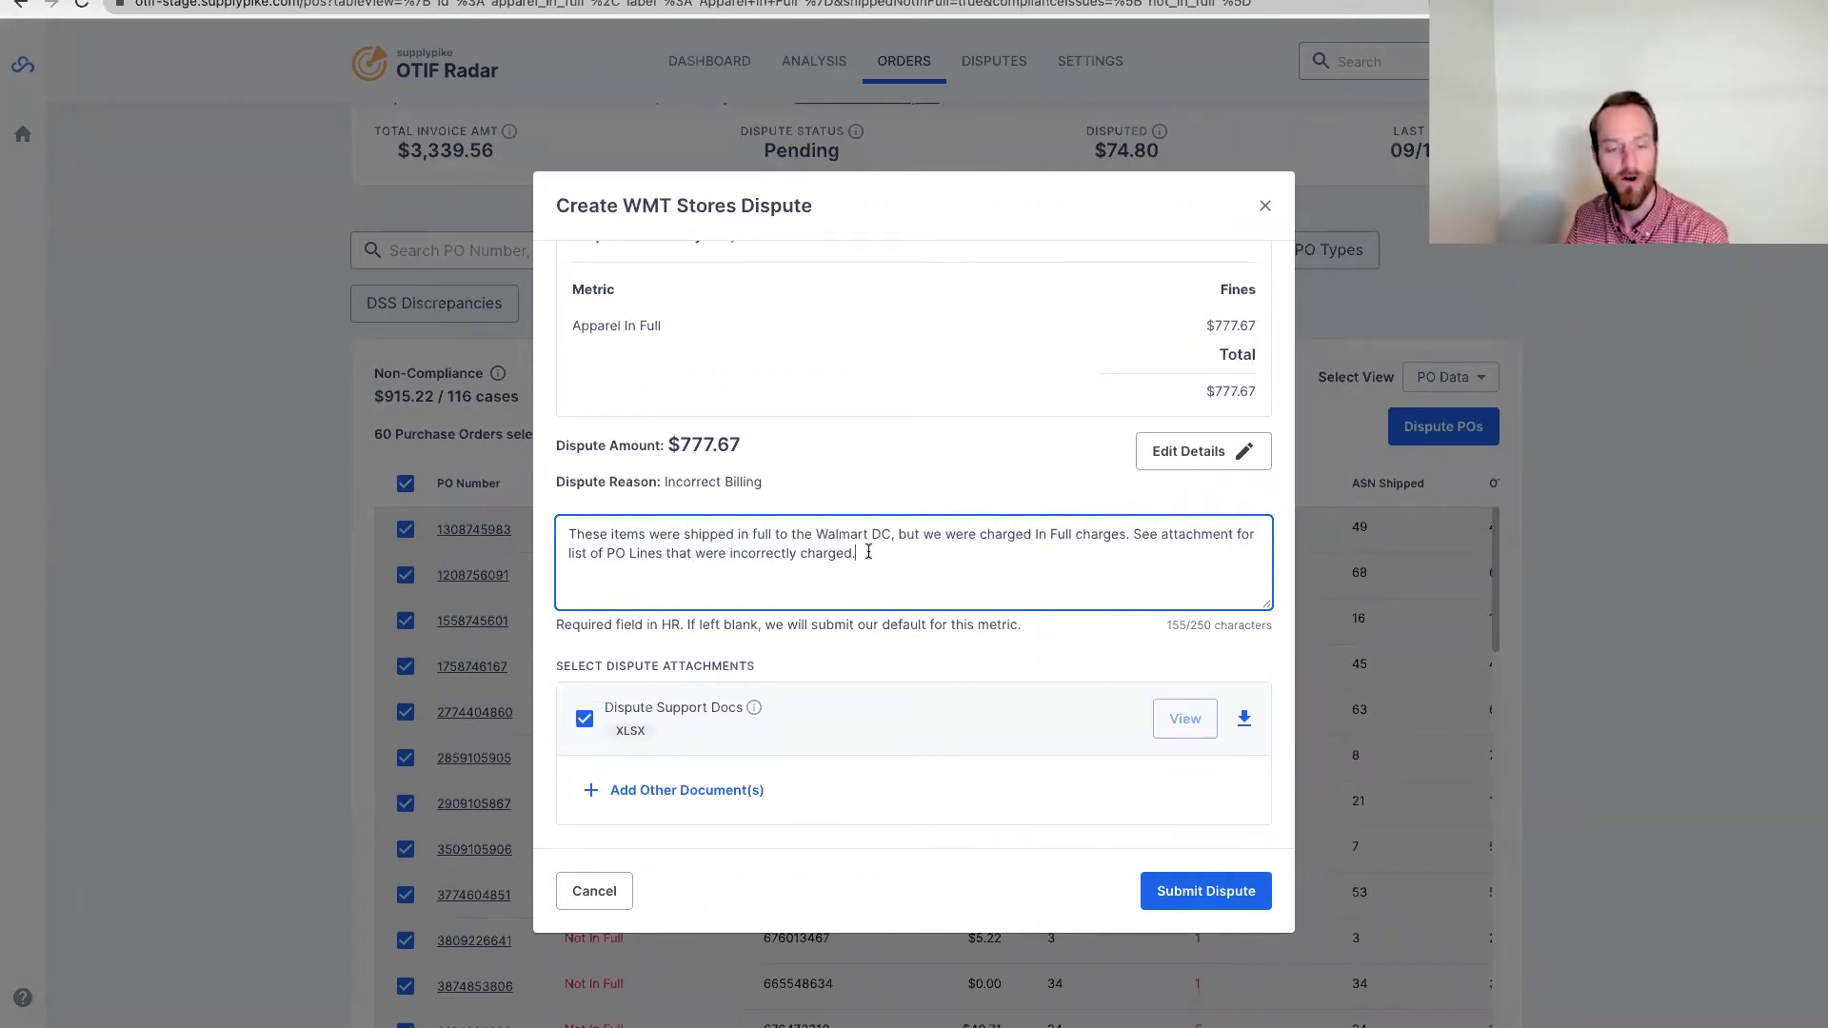
drag(868, 552, 568, 480)
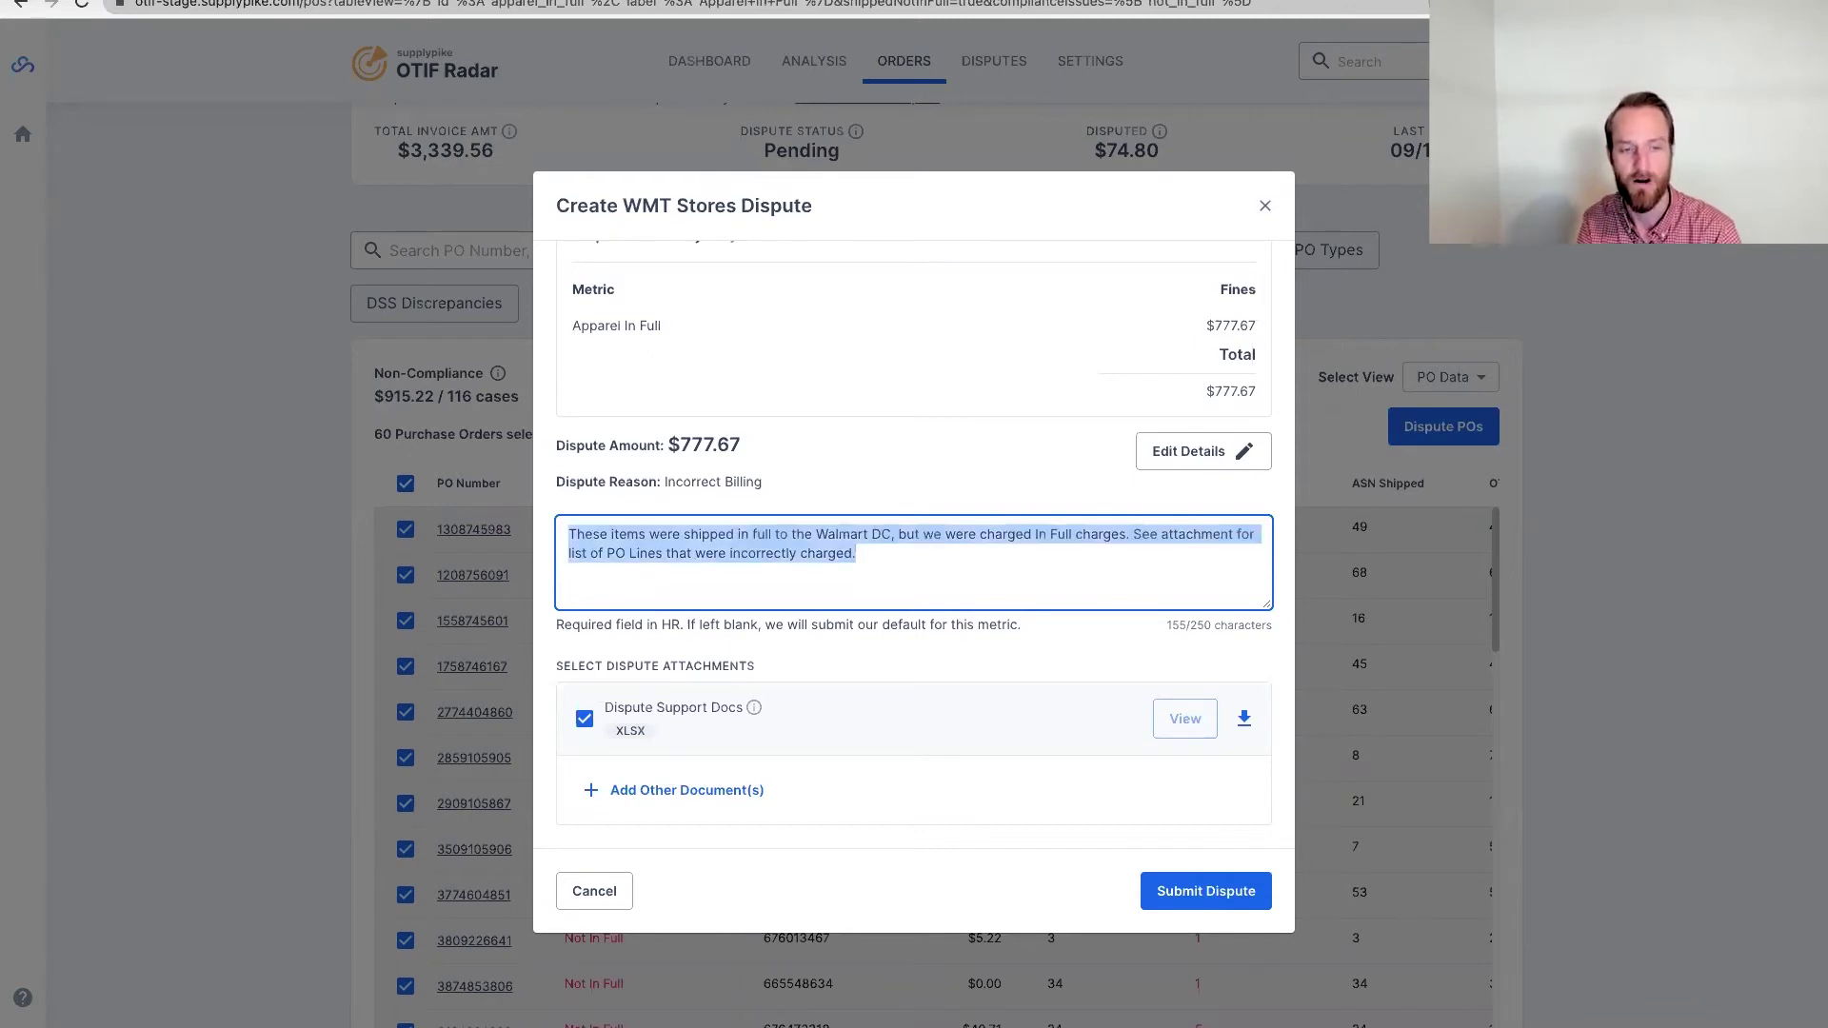
Delete the description text and the test word 'Test', leaving the box at 0/250.
key(BackSpace)
text(Test)
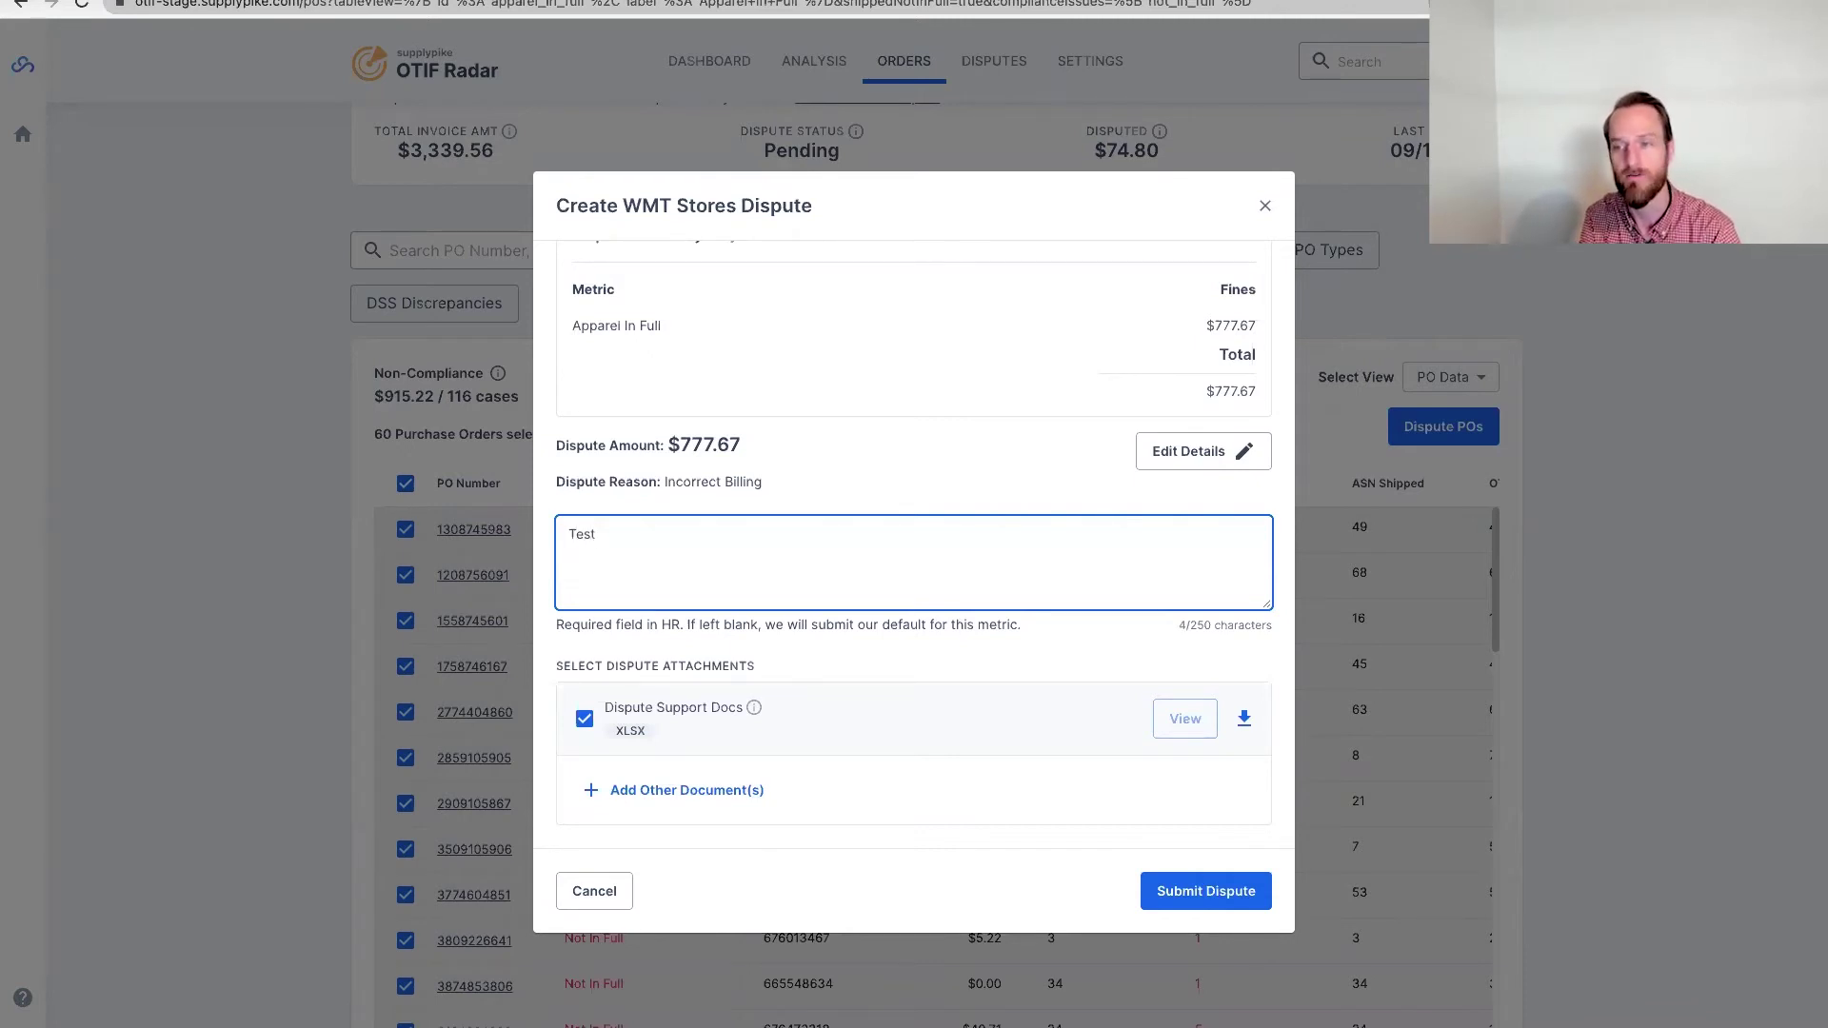
key(ctrl+a)
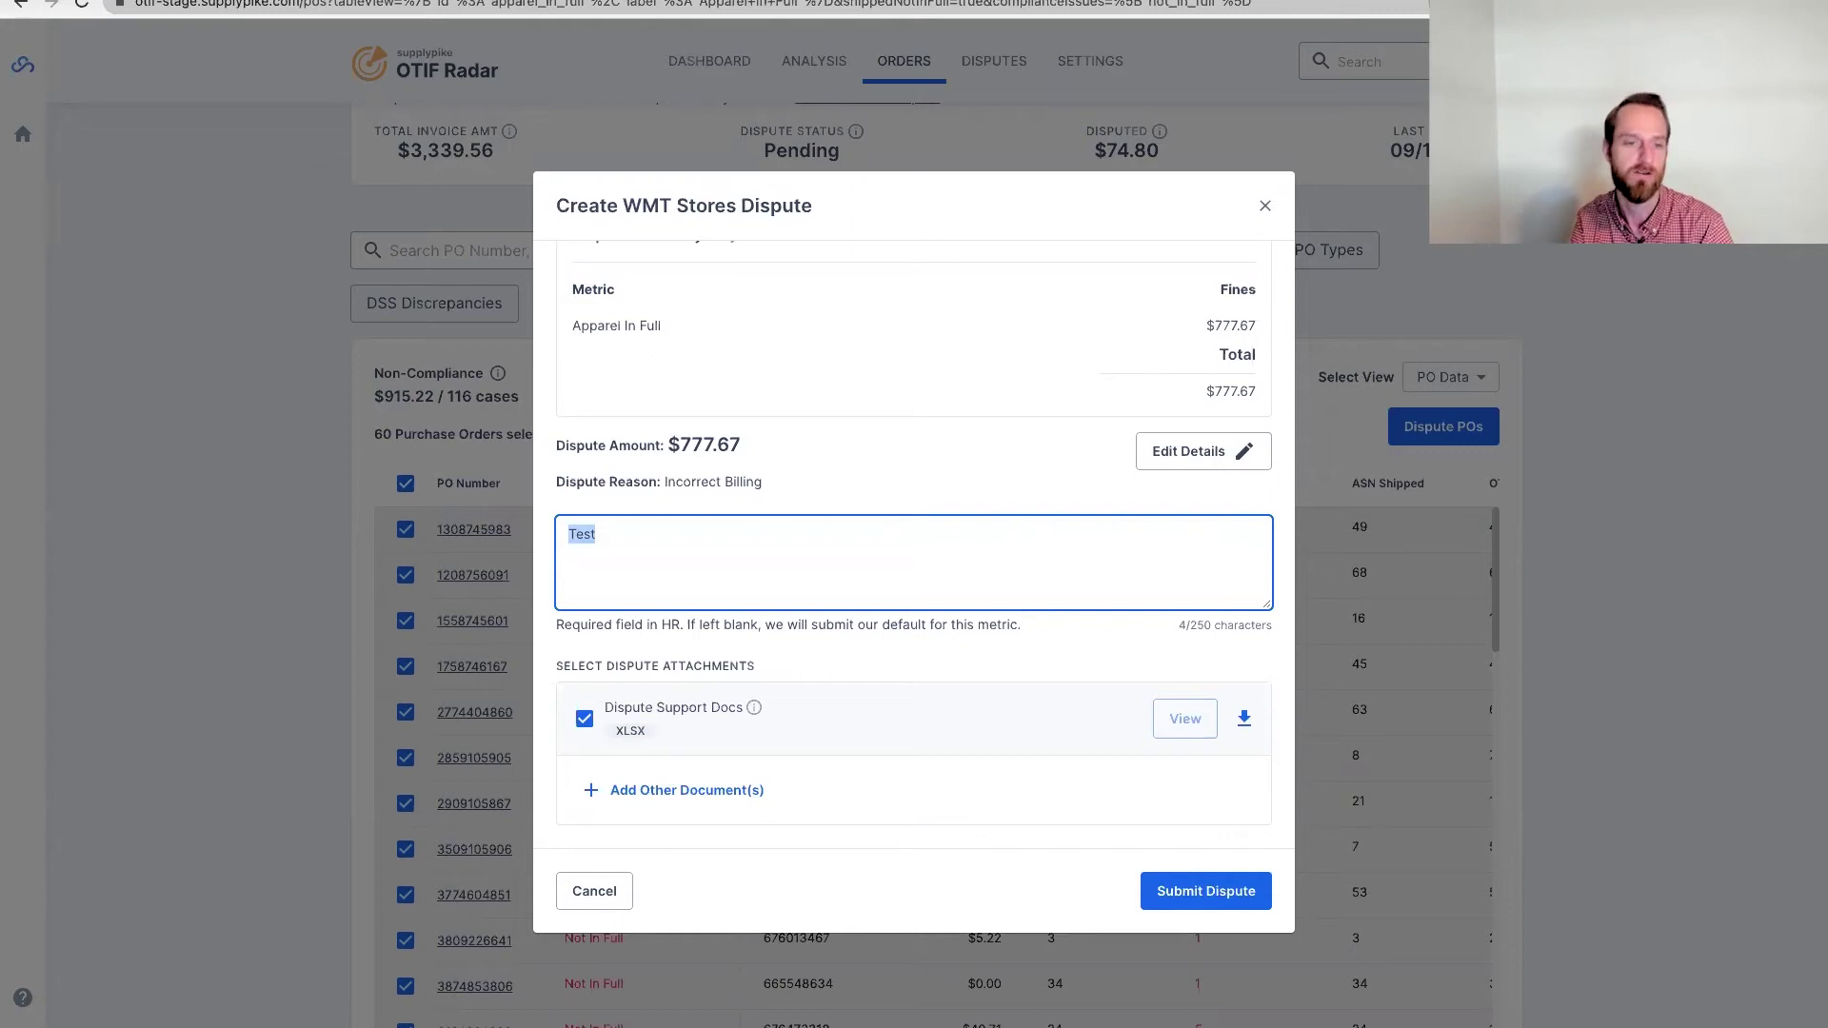
key(BackSpace)
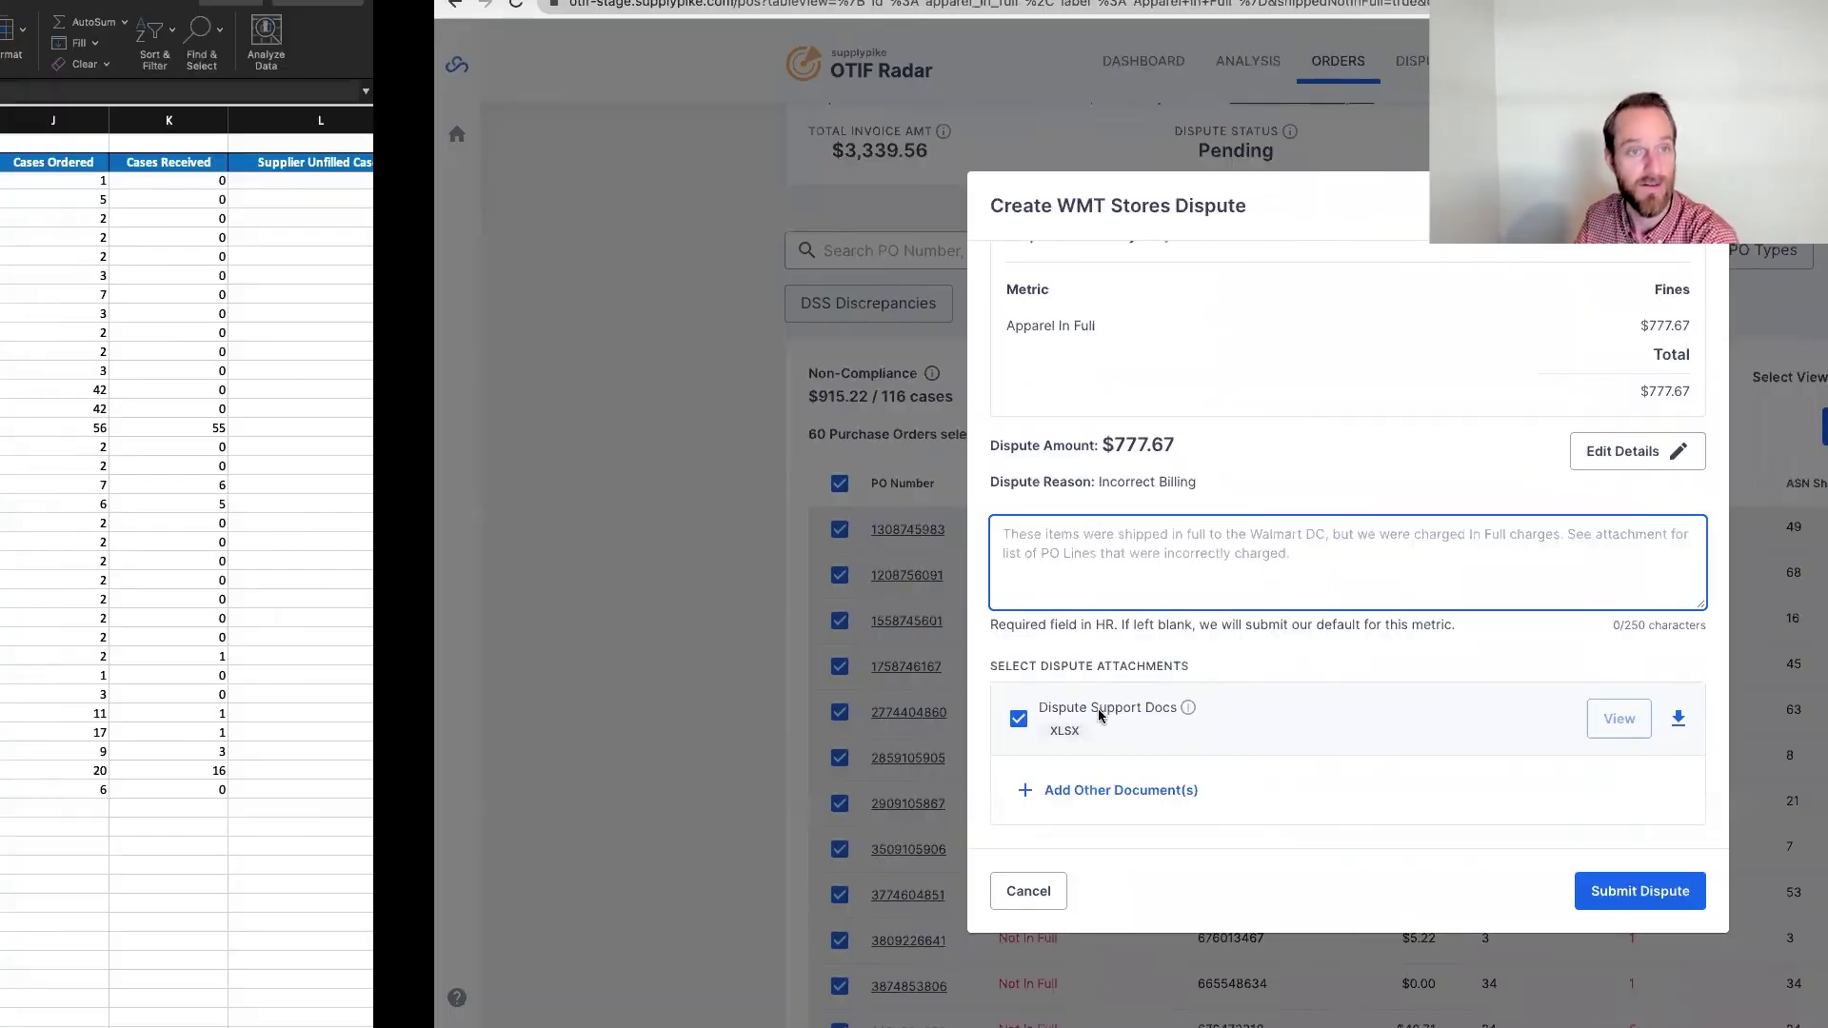
Bring the Excel support spreadsheet forward and scroll right across its columns.
click(844, 655)
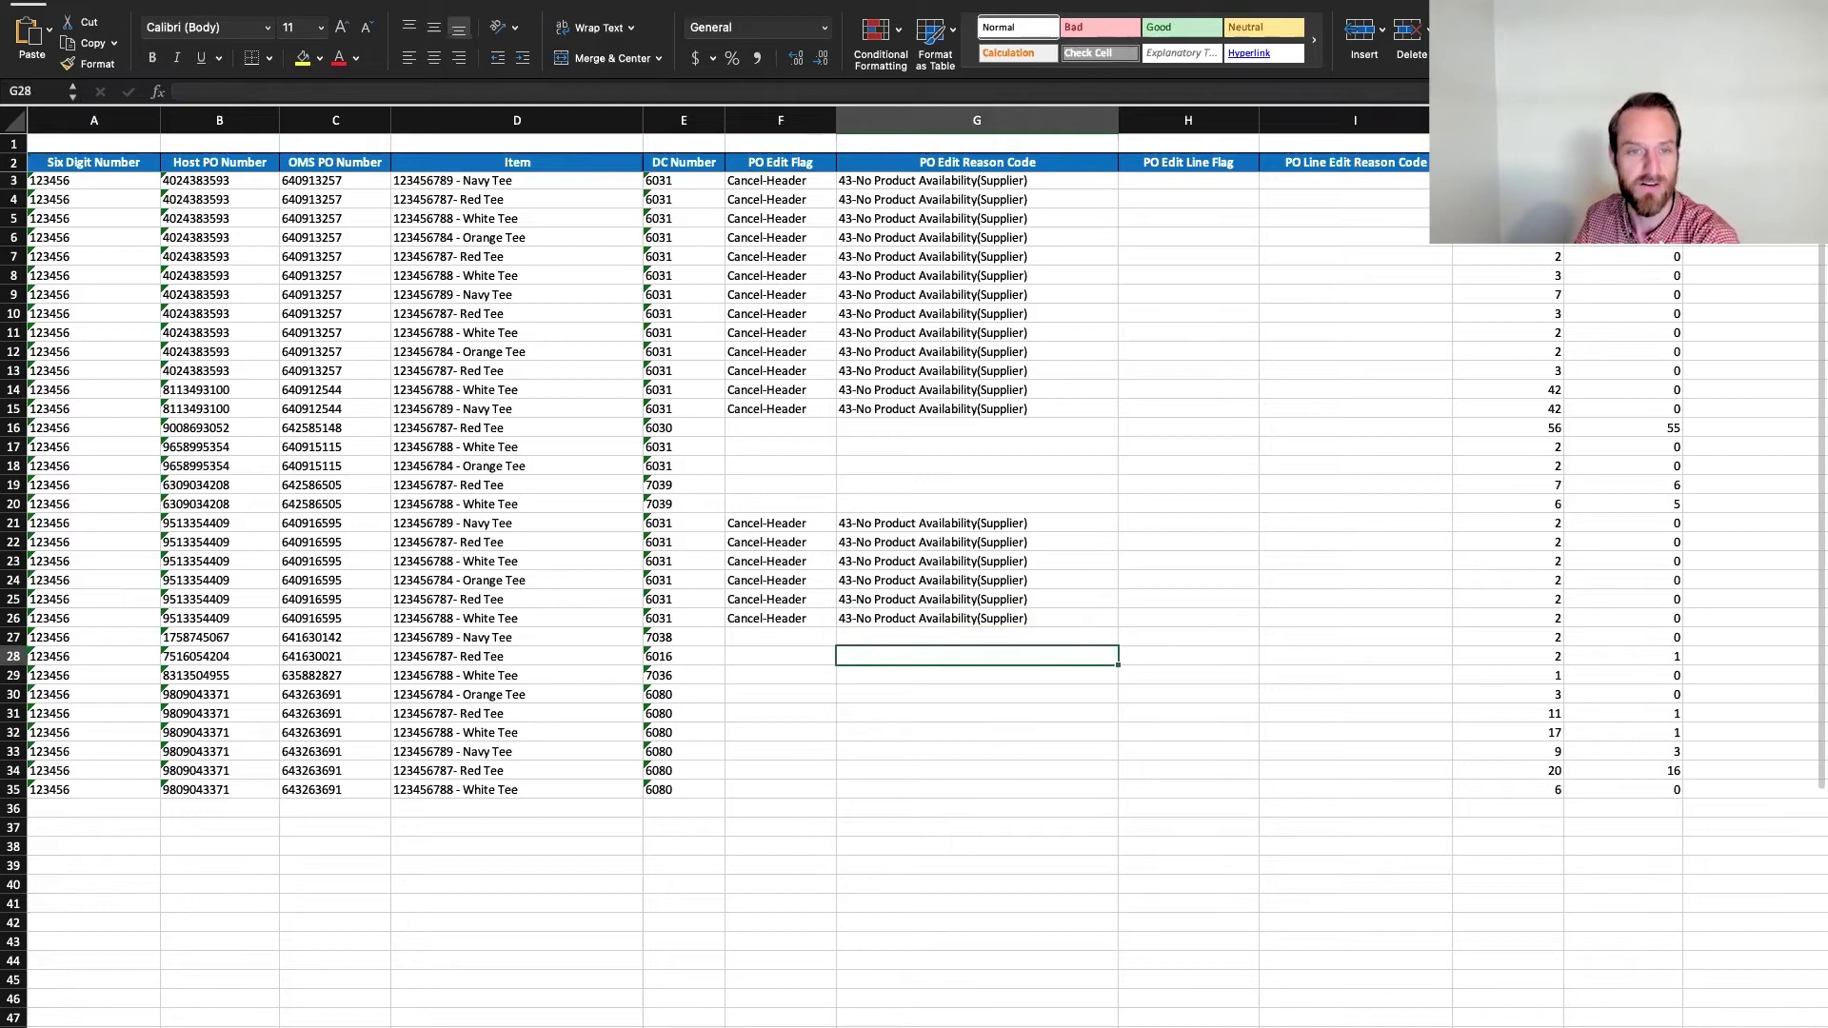
scroll(558, 555, up, 1)
scroll(558, 555, up, 1)
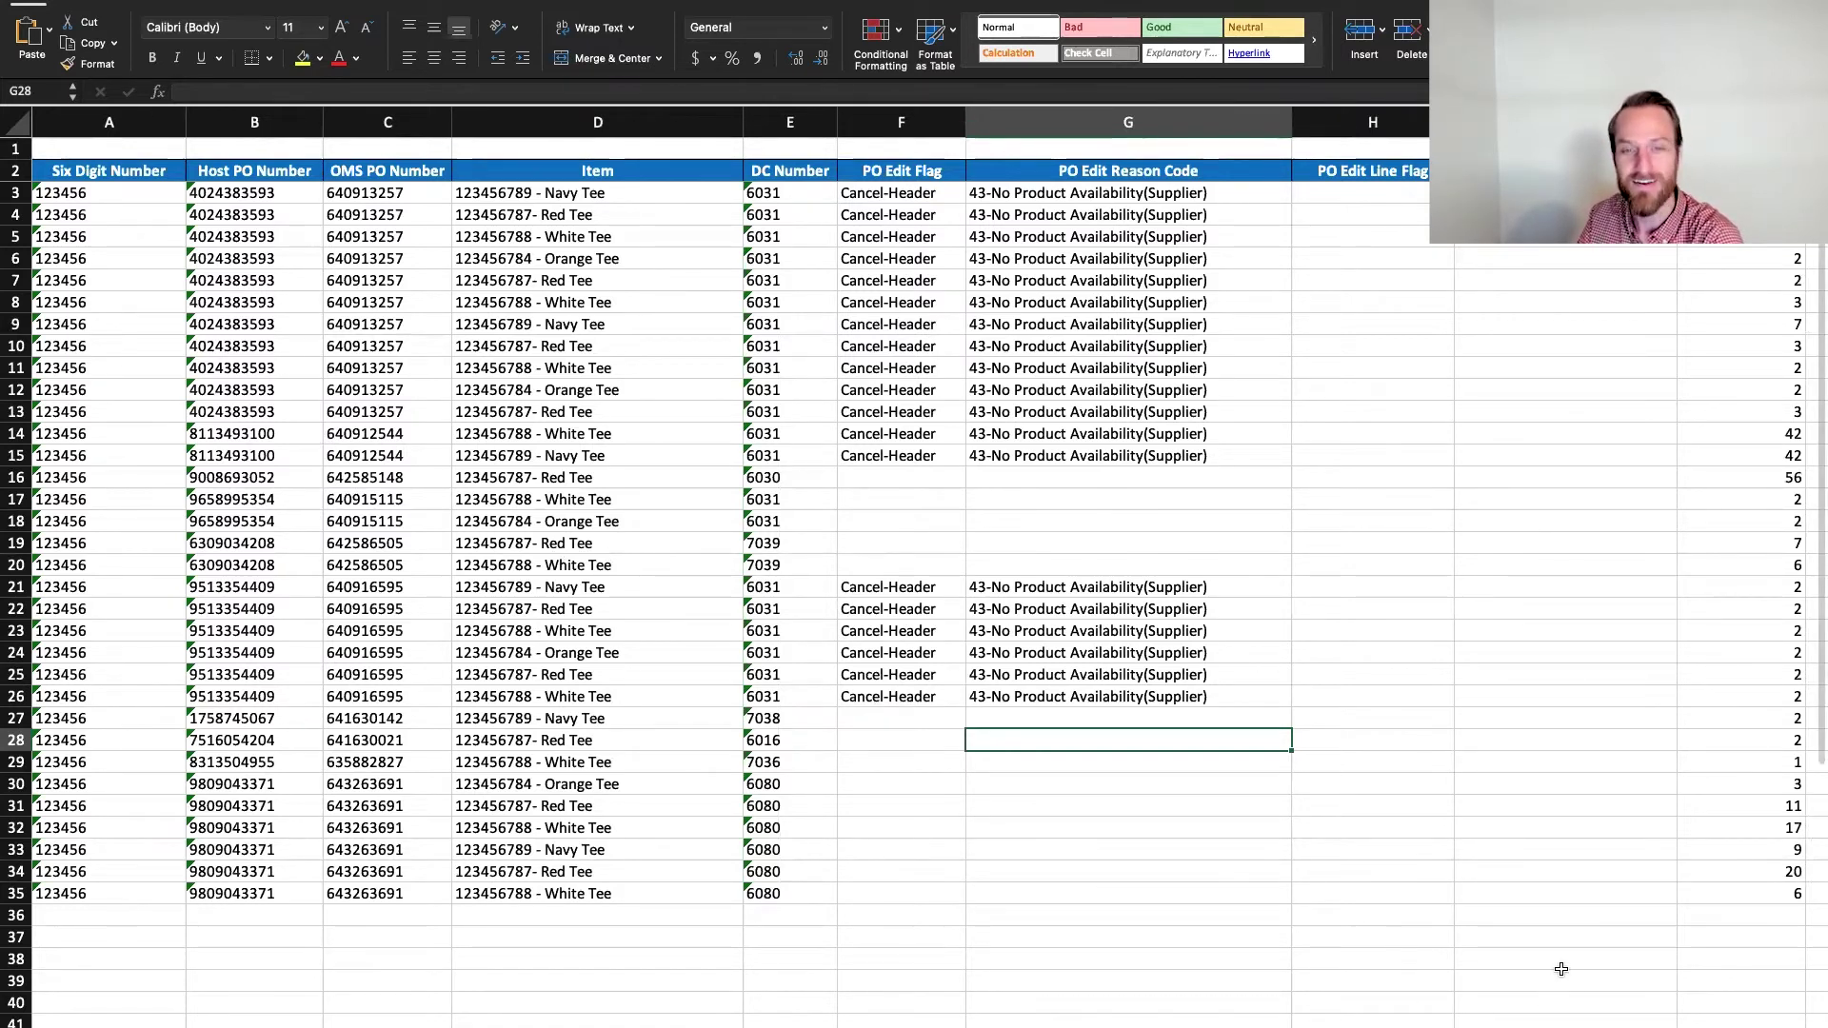
scroll(701, 395, right, 2)
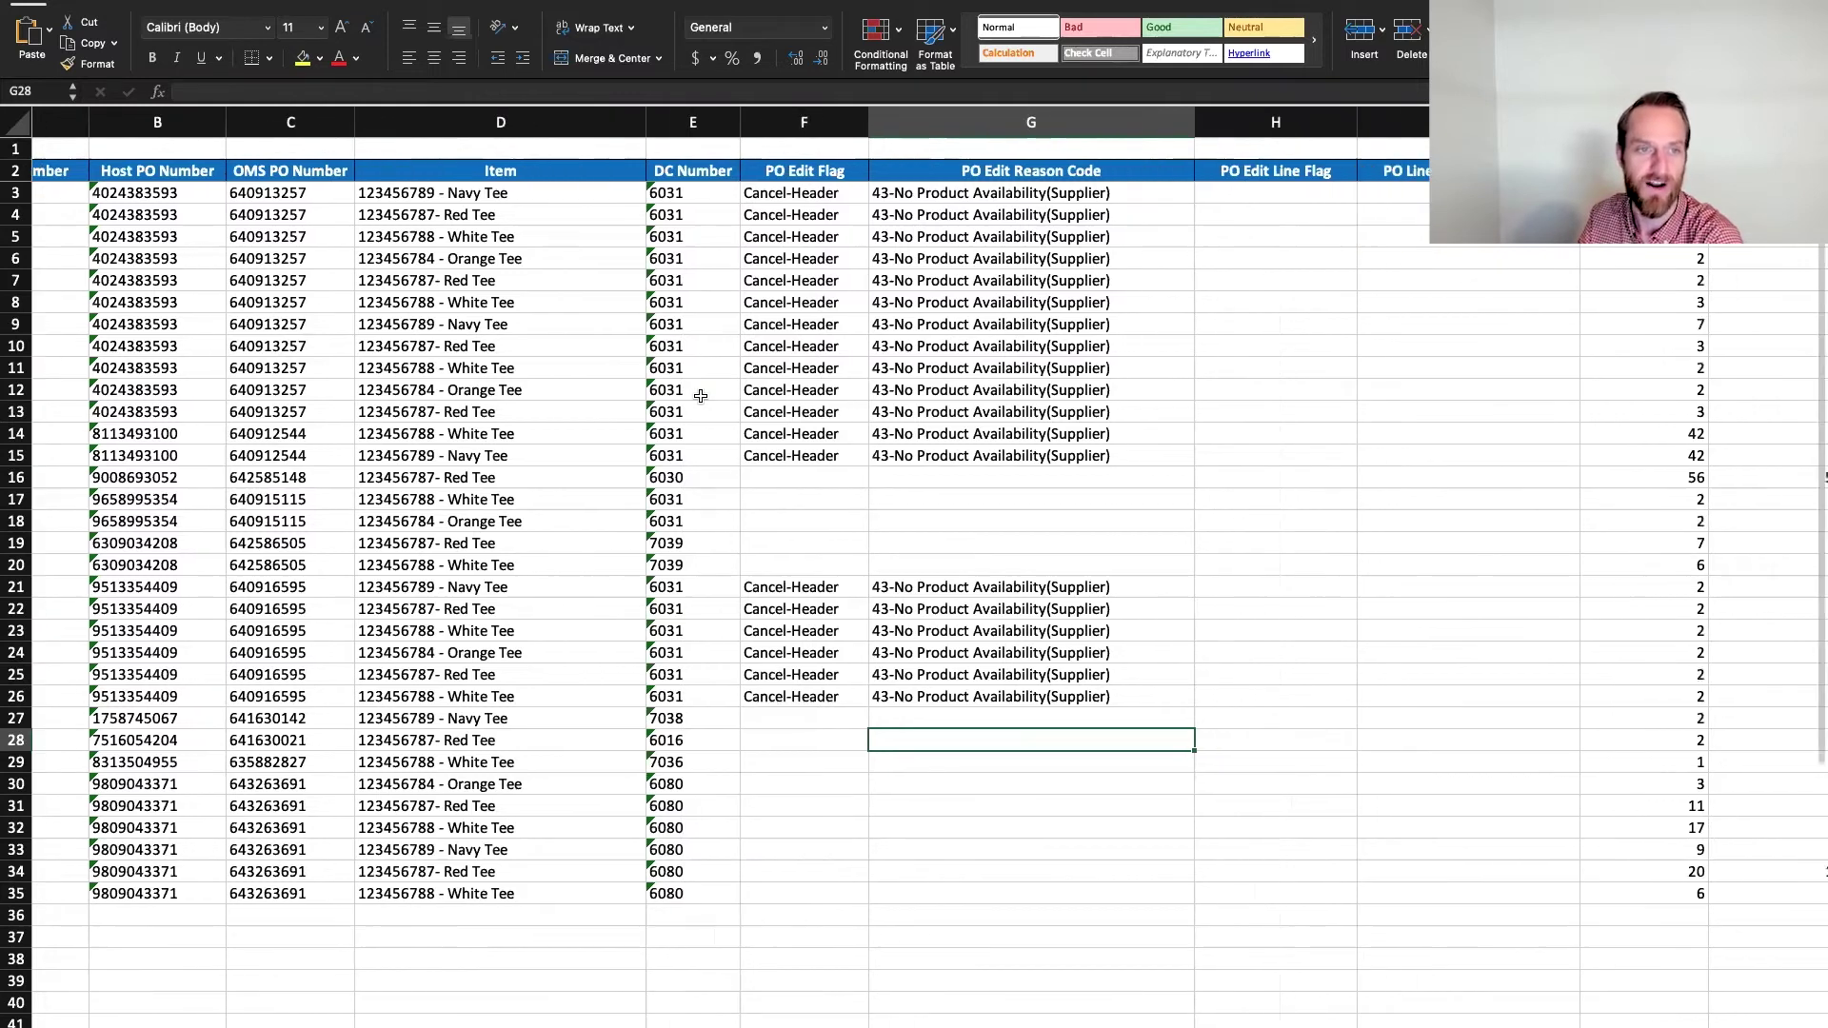
scroll(701, 395, right, 10)
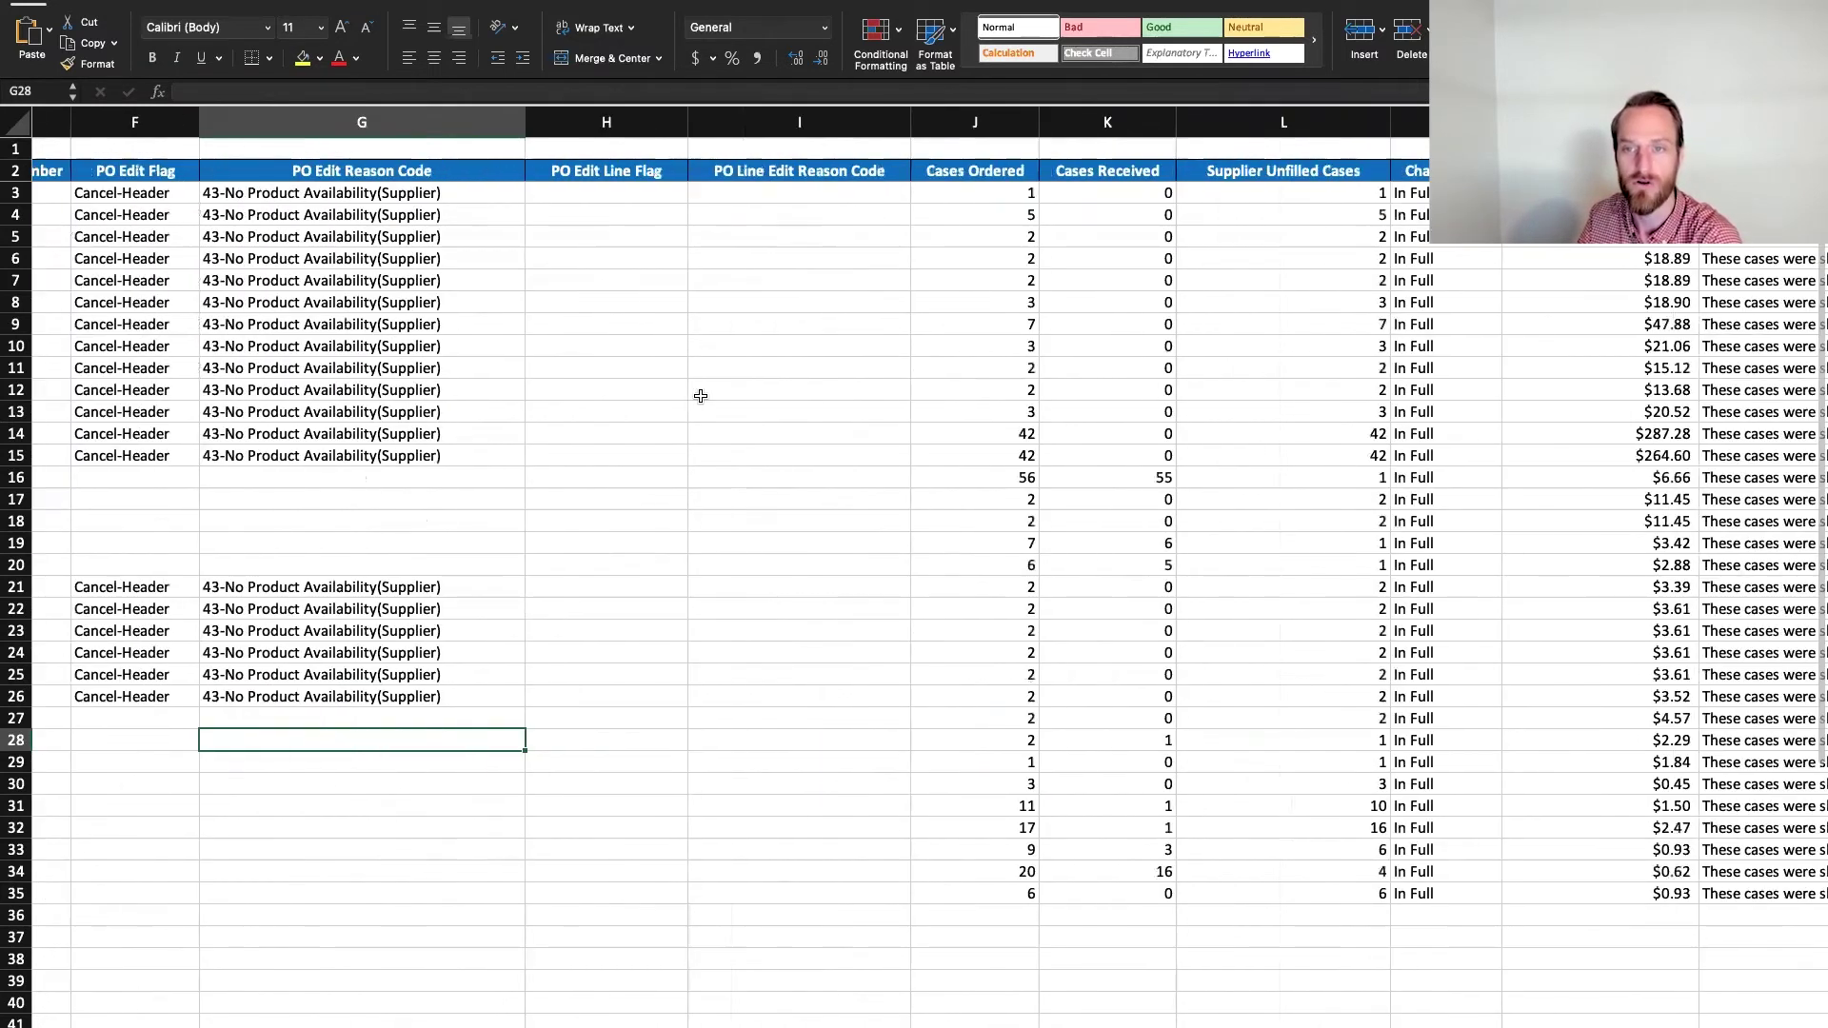
scroll(701, 395, right, 12)
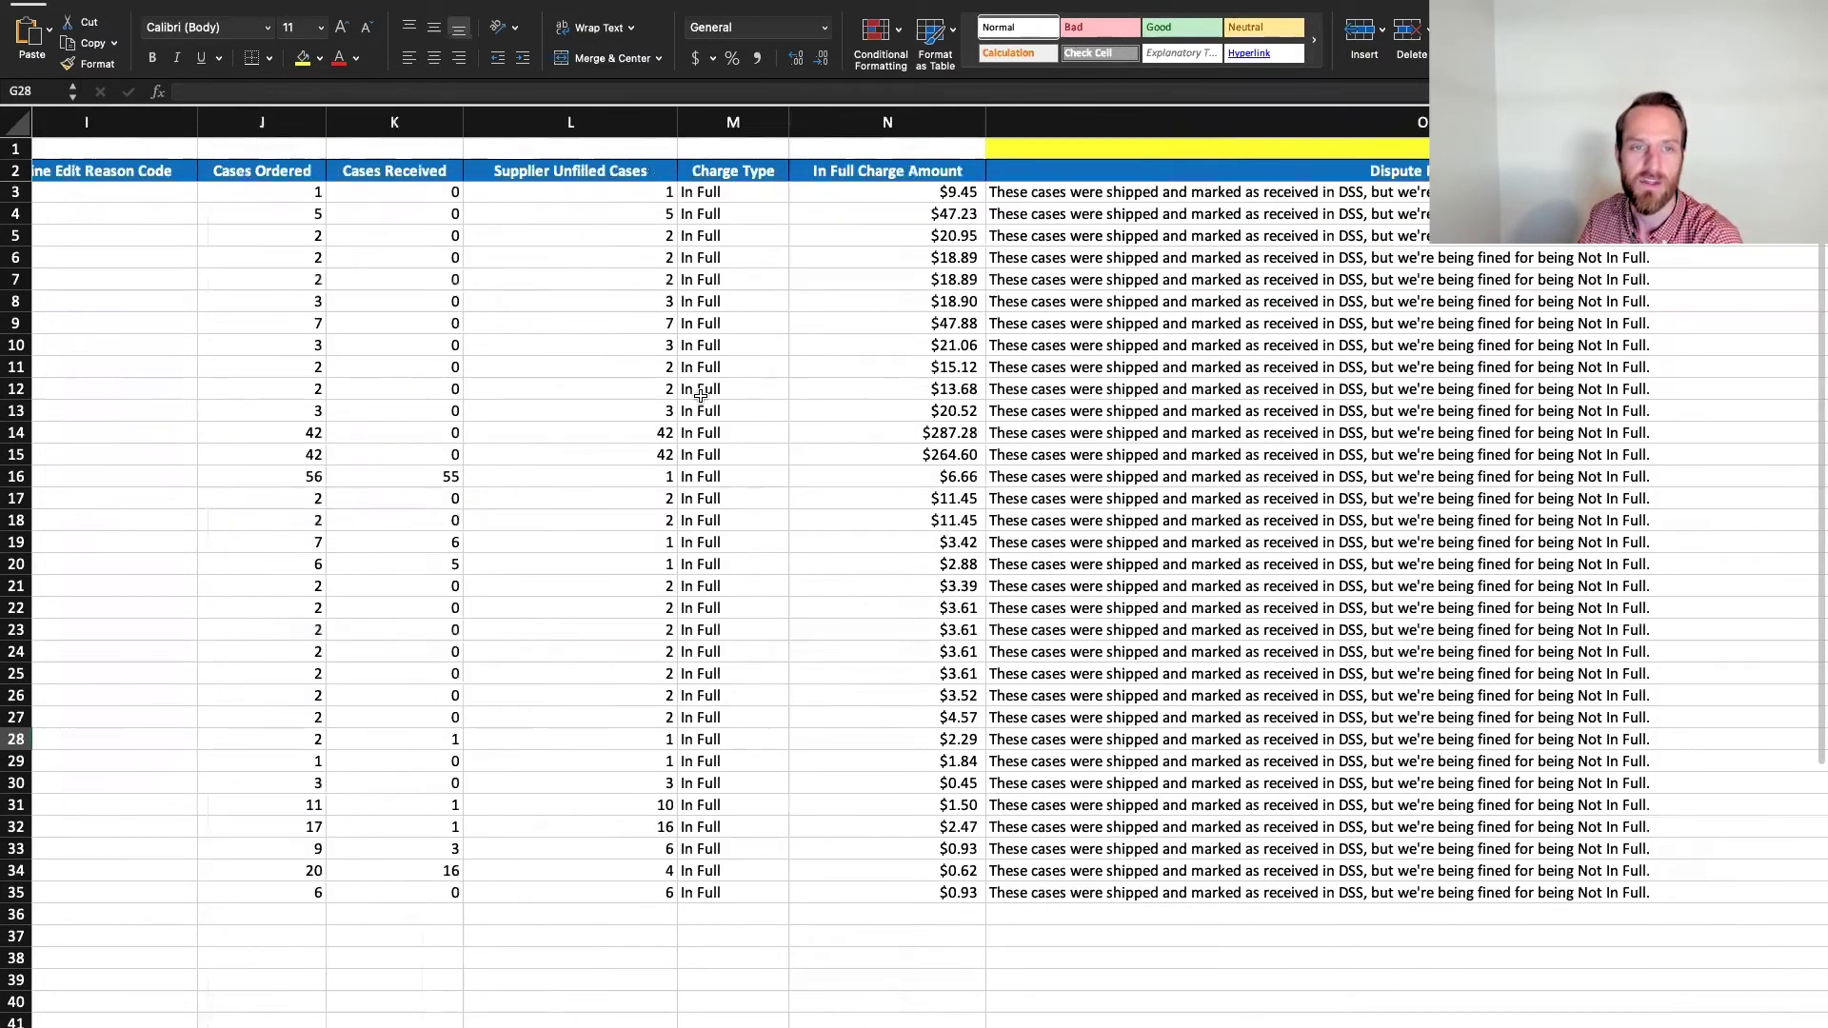
scroll(701, 395, left, 15)
scroll(701, 395, right, 5)
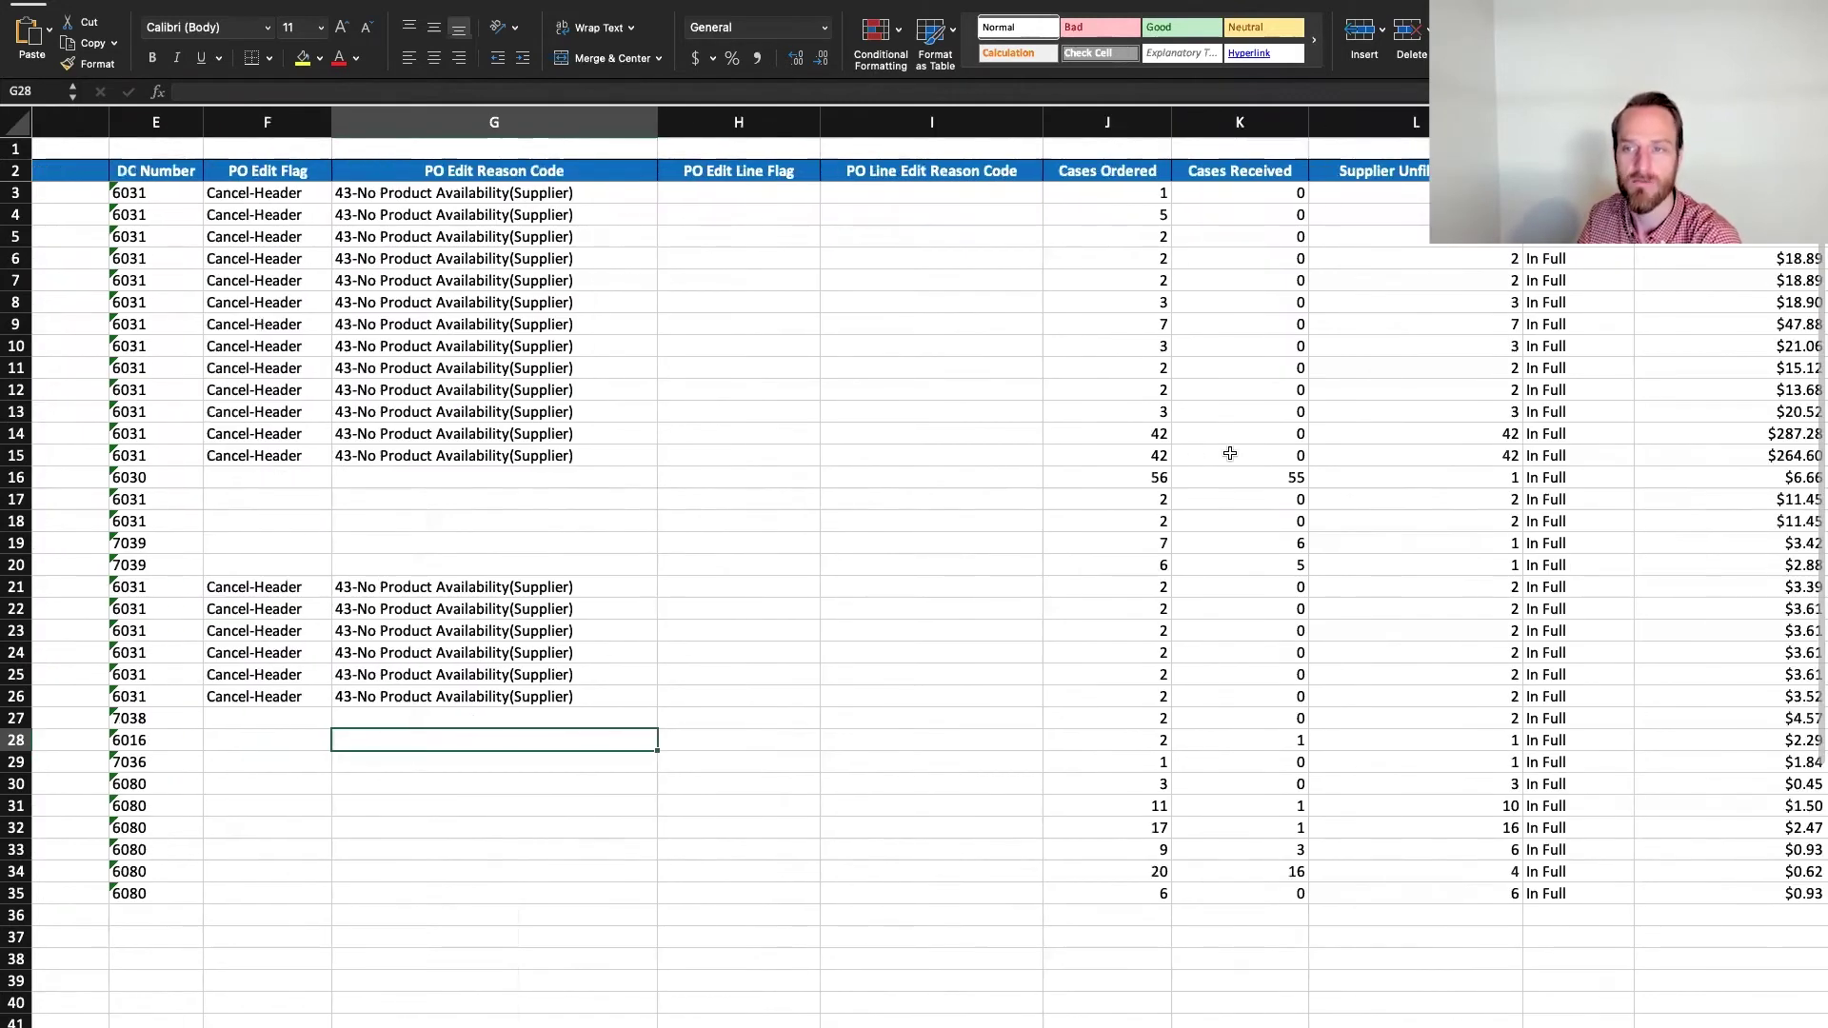
scroll(1230, 453, right, 6)
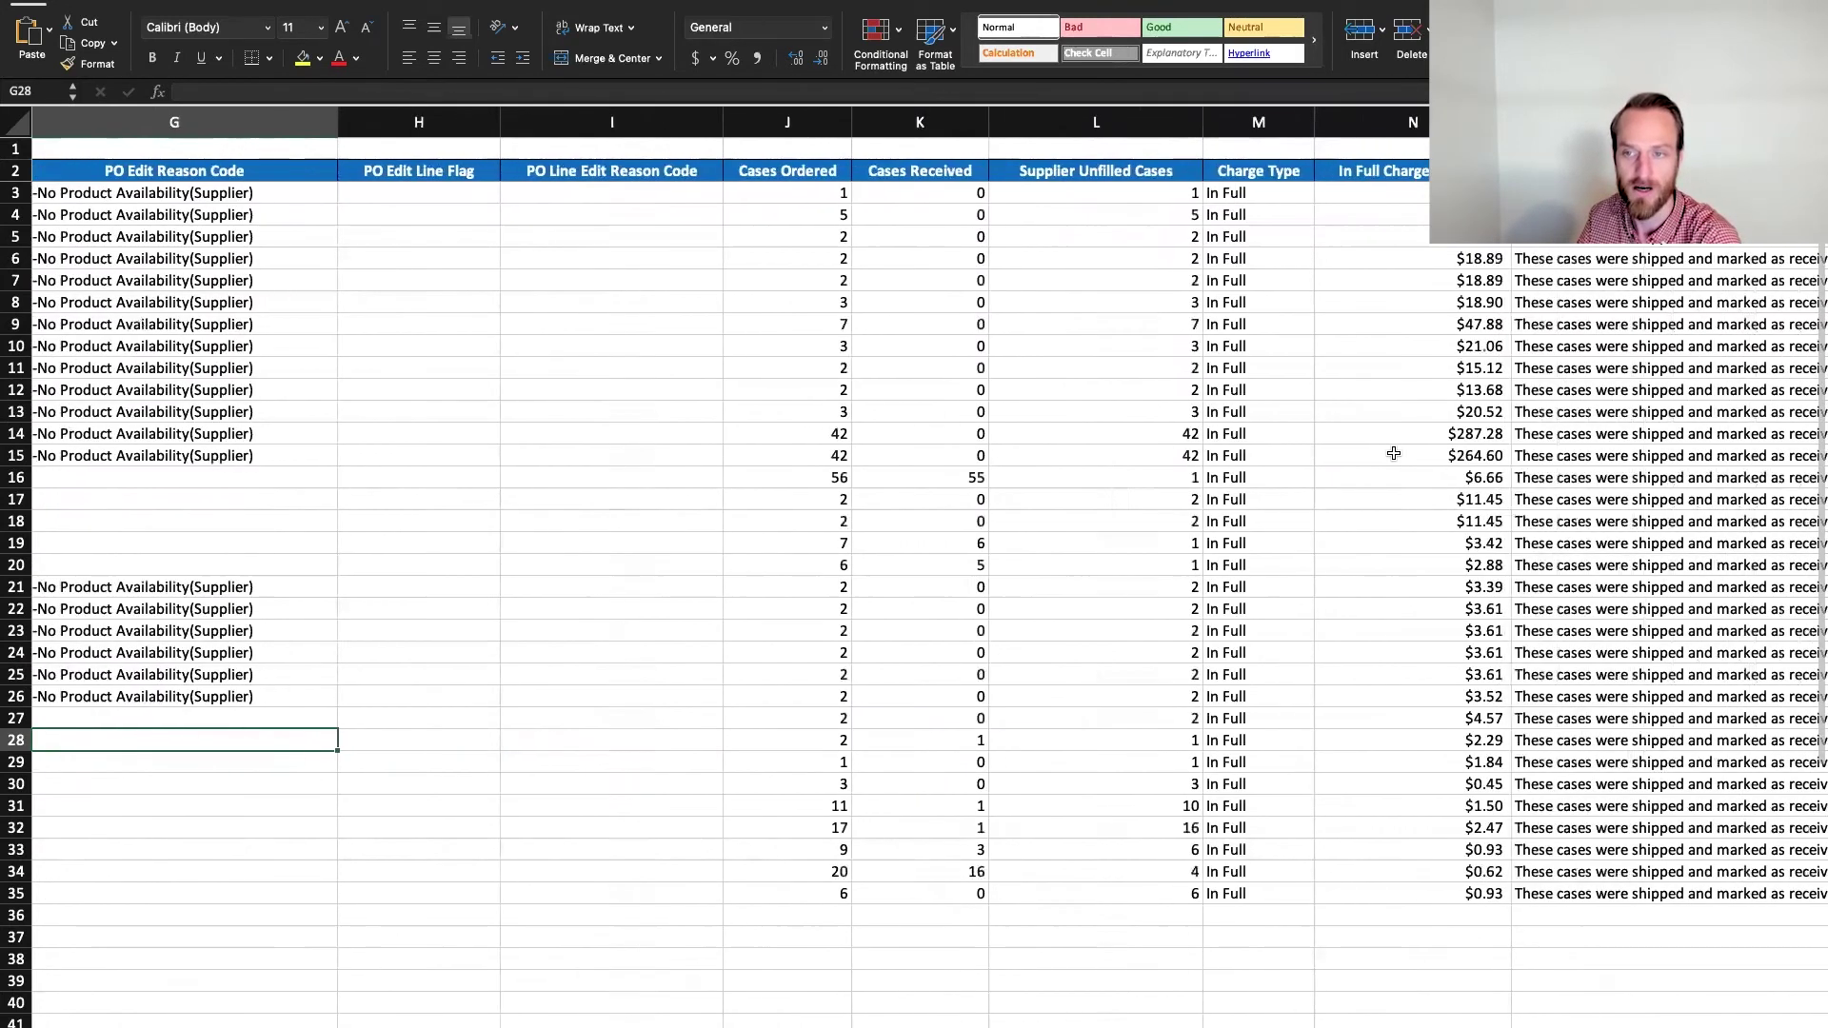
scroll(1394, 454, right, 18)
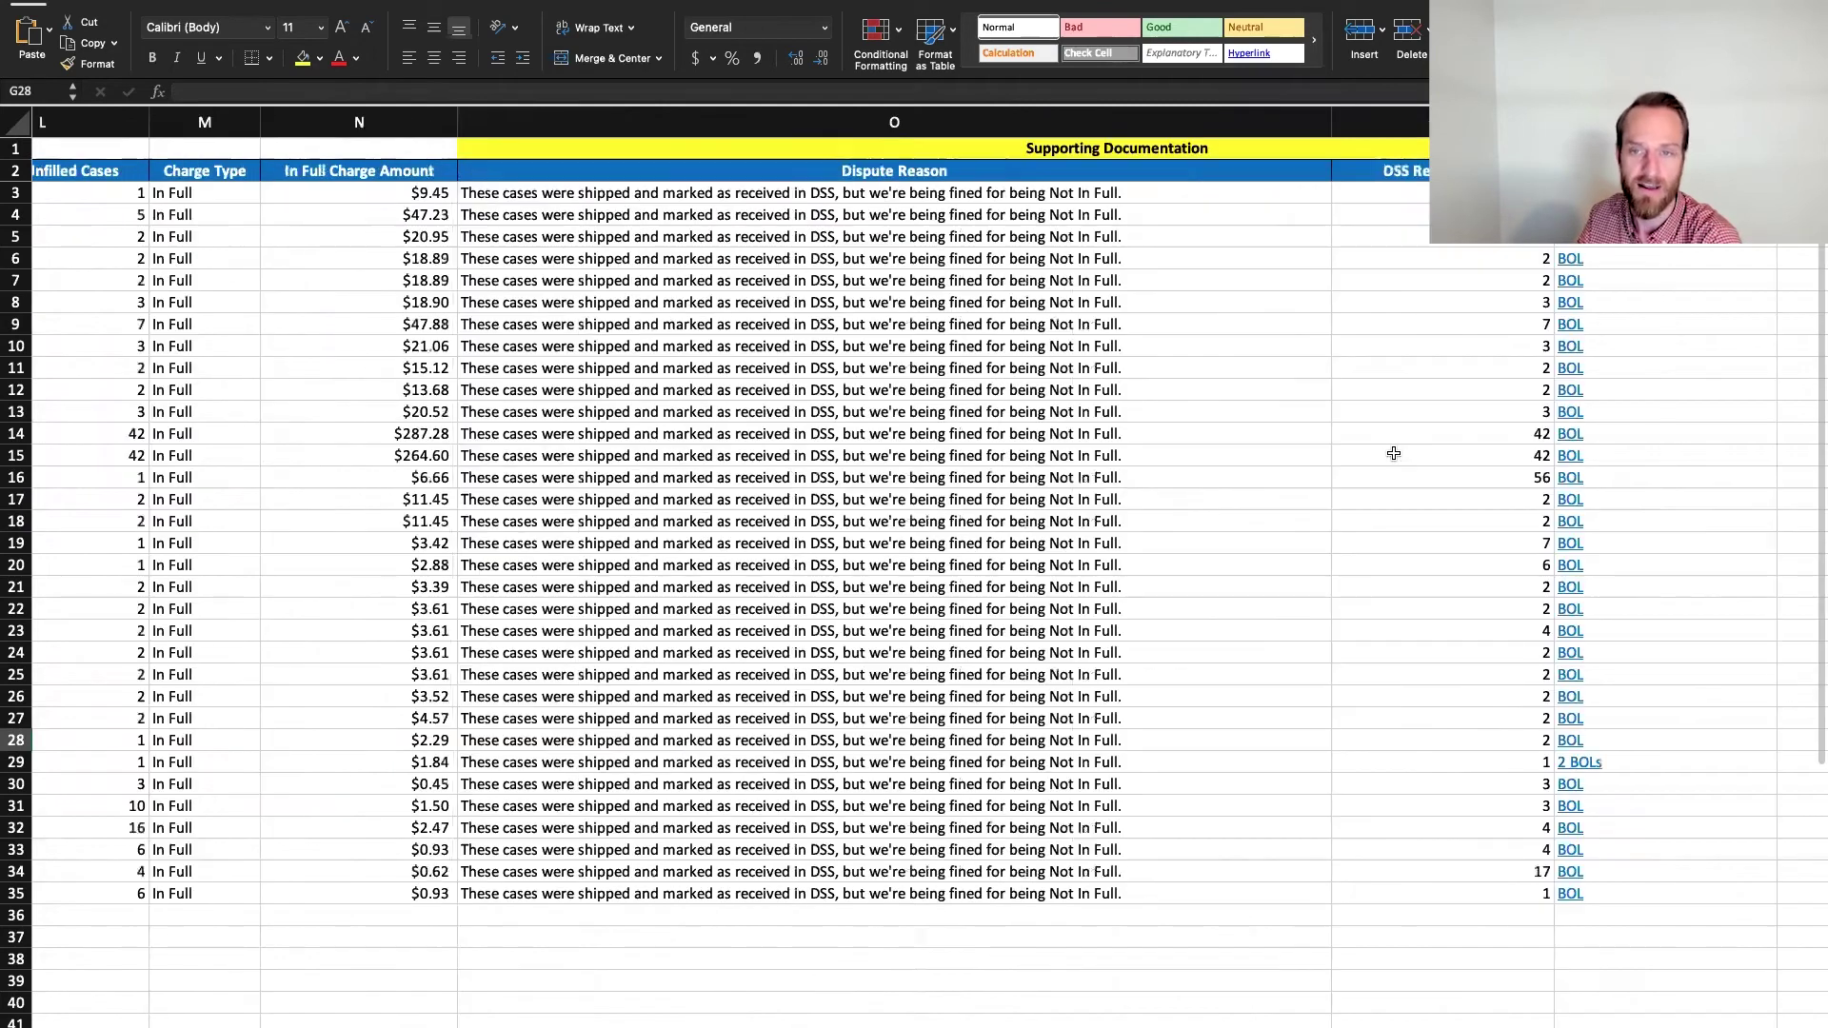
scroll(1394, 453, right, 2)
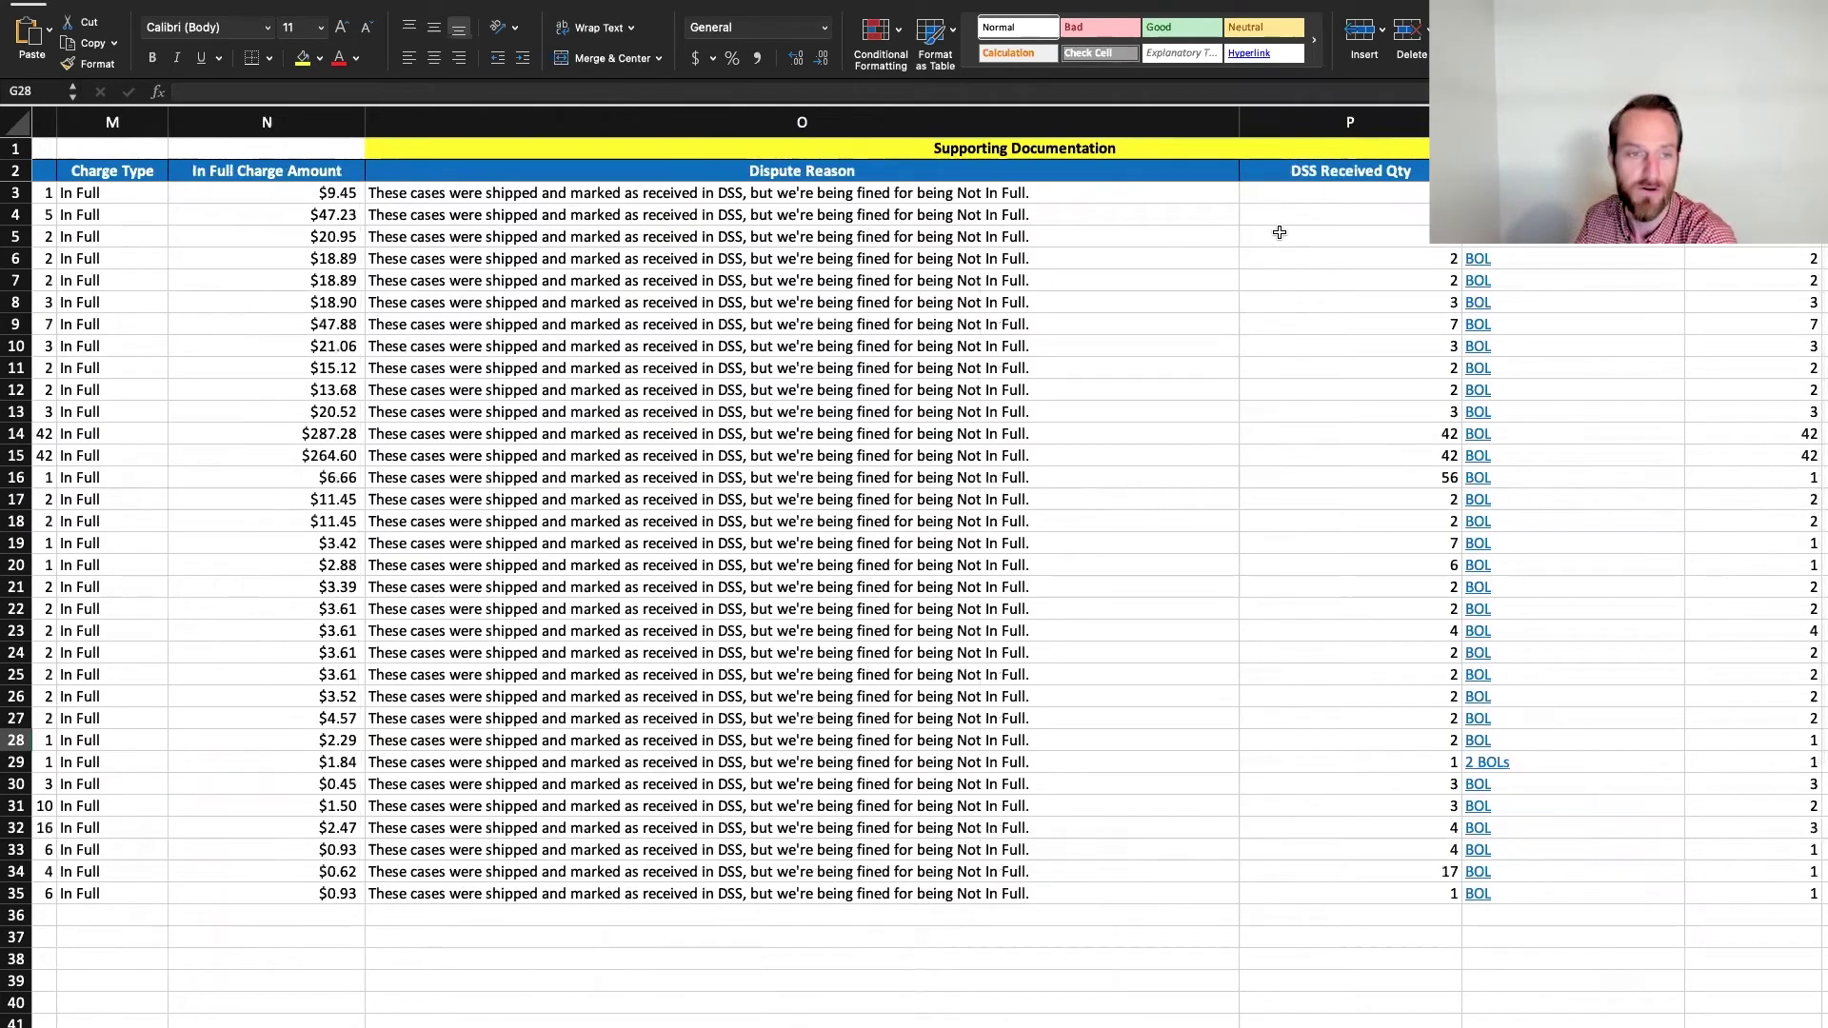
Check cells O5 and P4, then select the Disputed Cases and Amount Requested columns R and S.
click(905, 243)
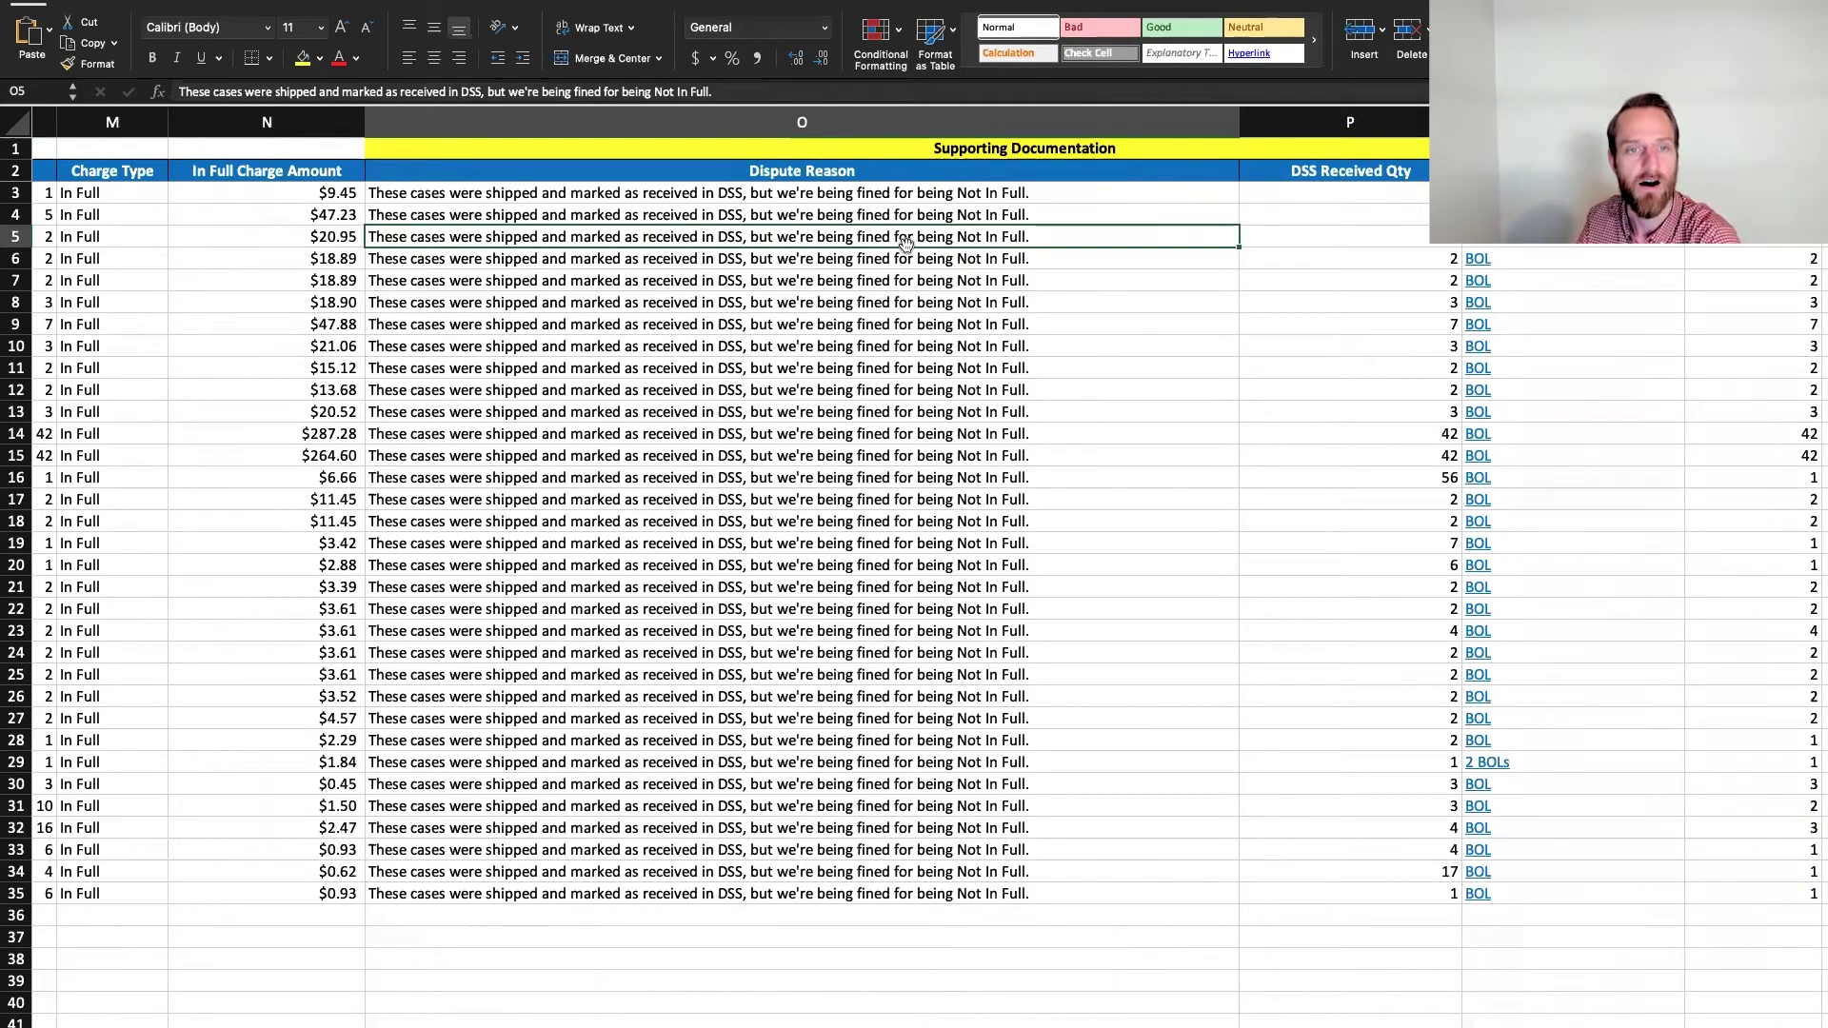
click(1384, 210)
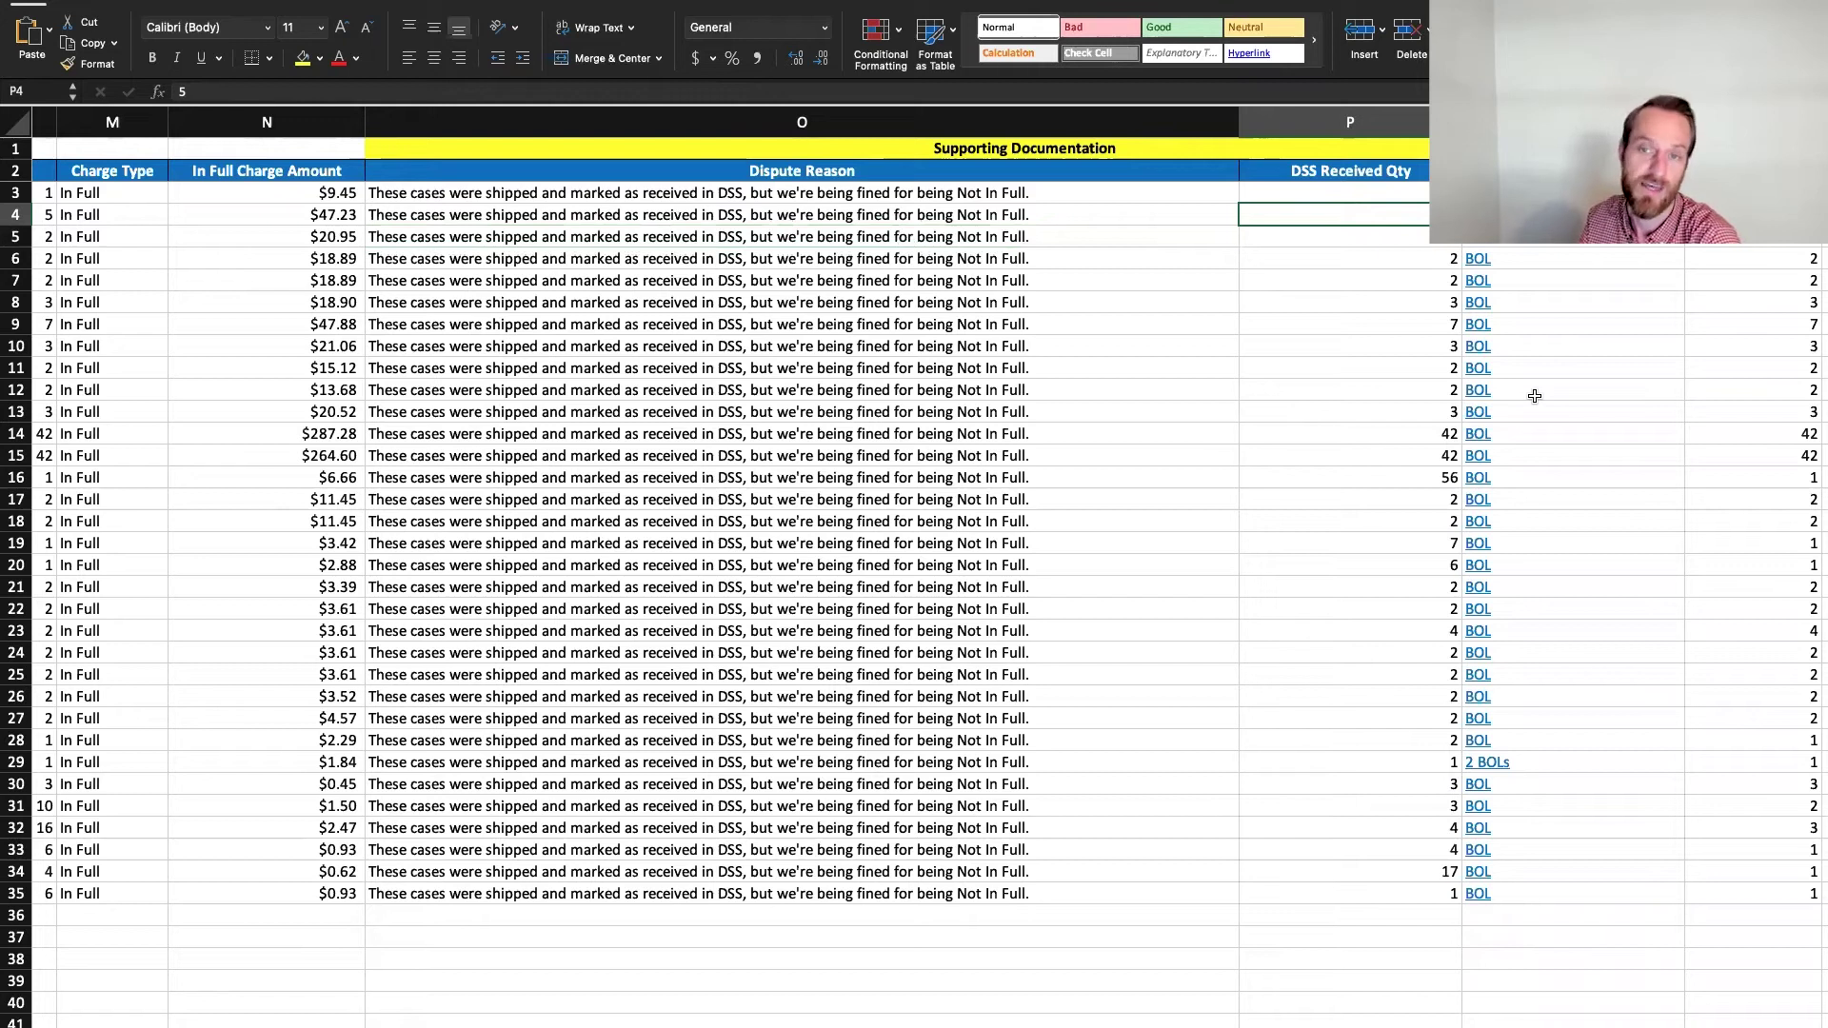
scroll(1534, 395, right, 5)
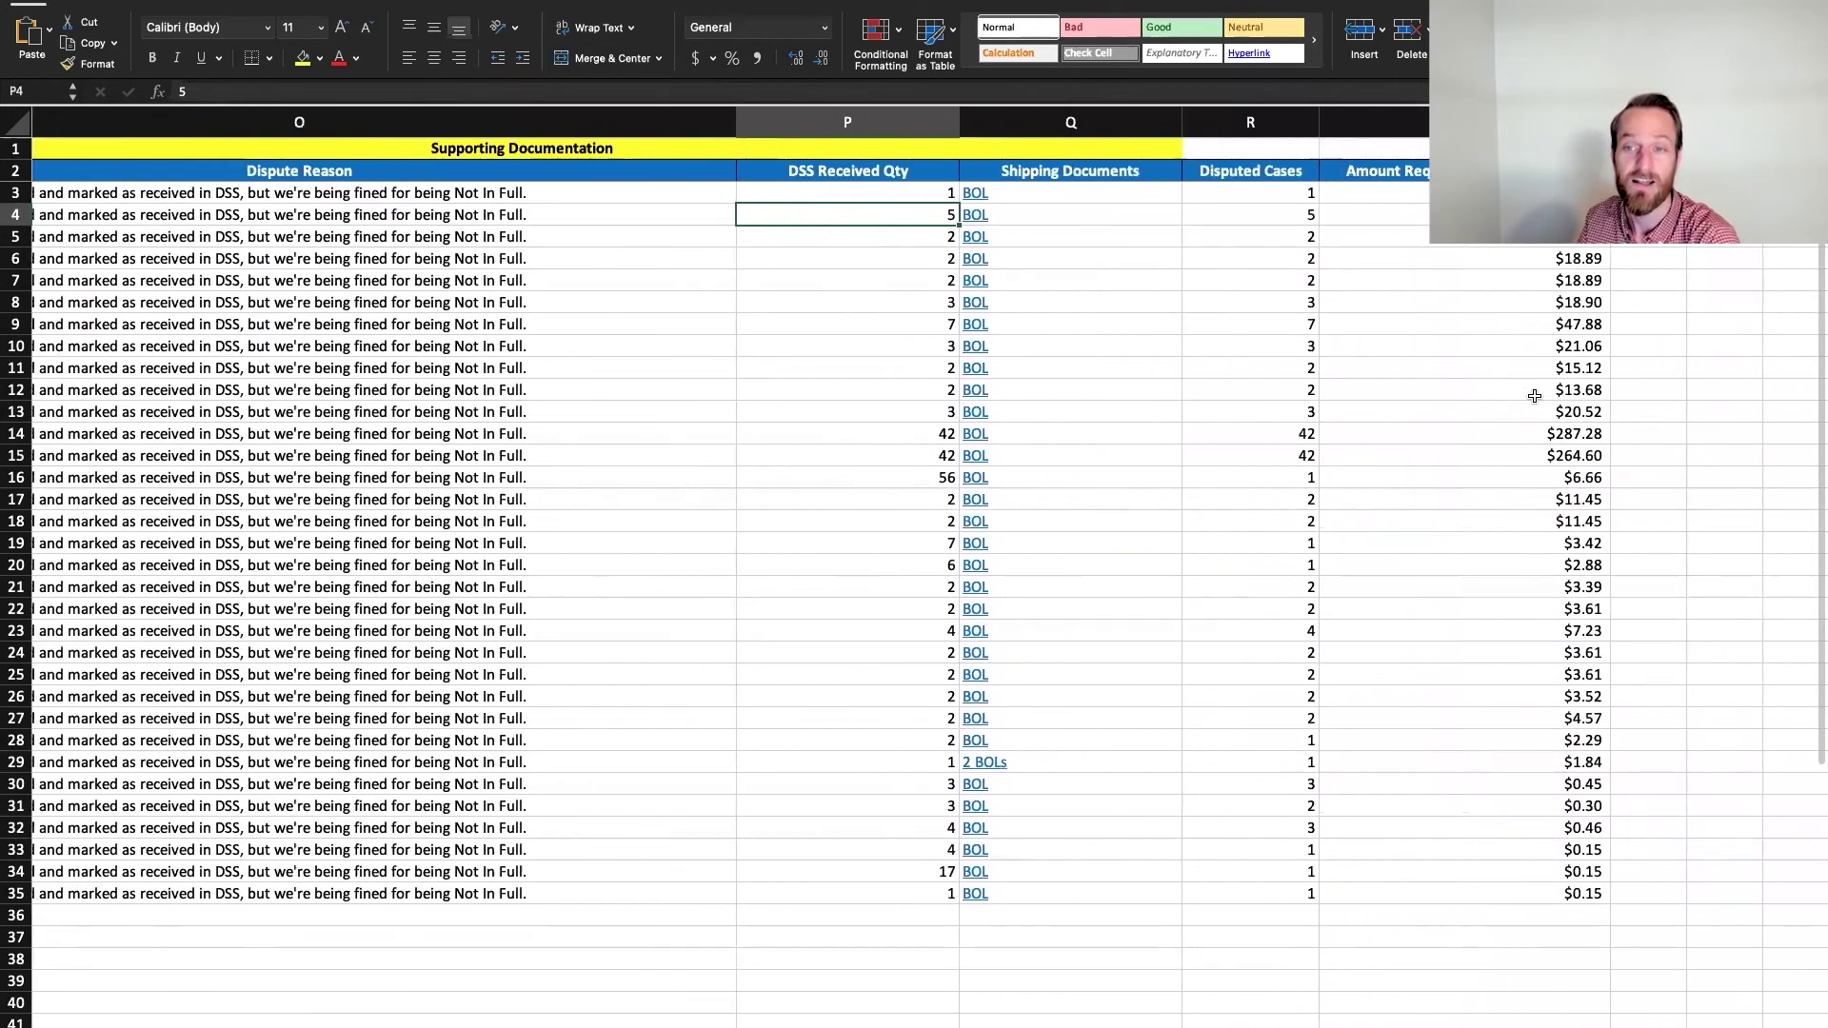
scroll(1534, 395, right, 1)
drag(1161, 122, 1281, 119)
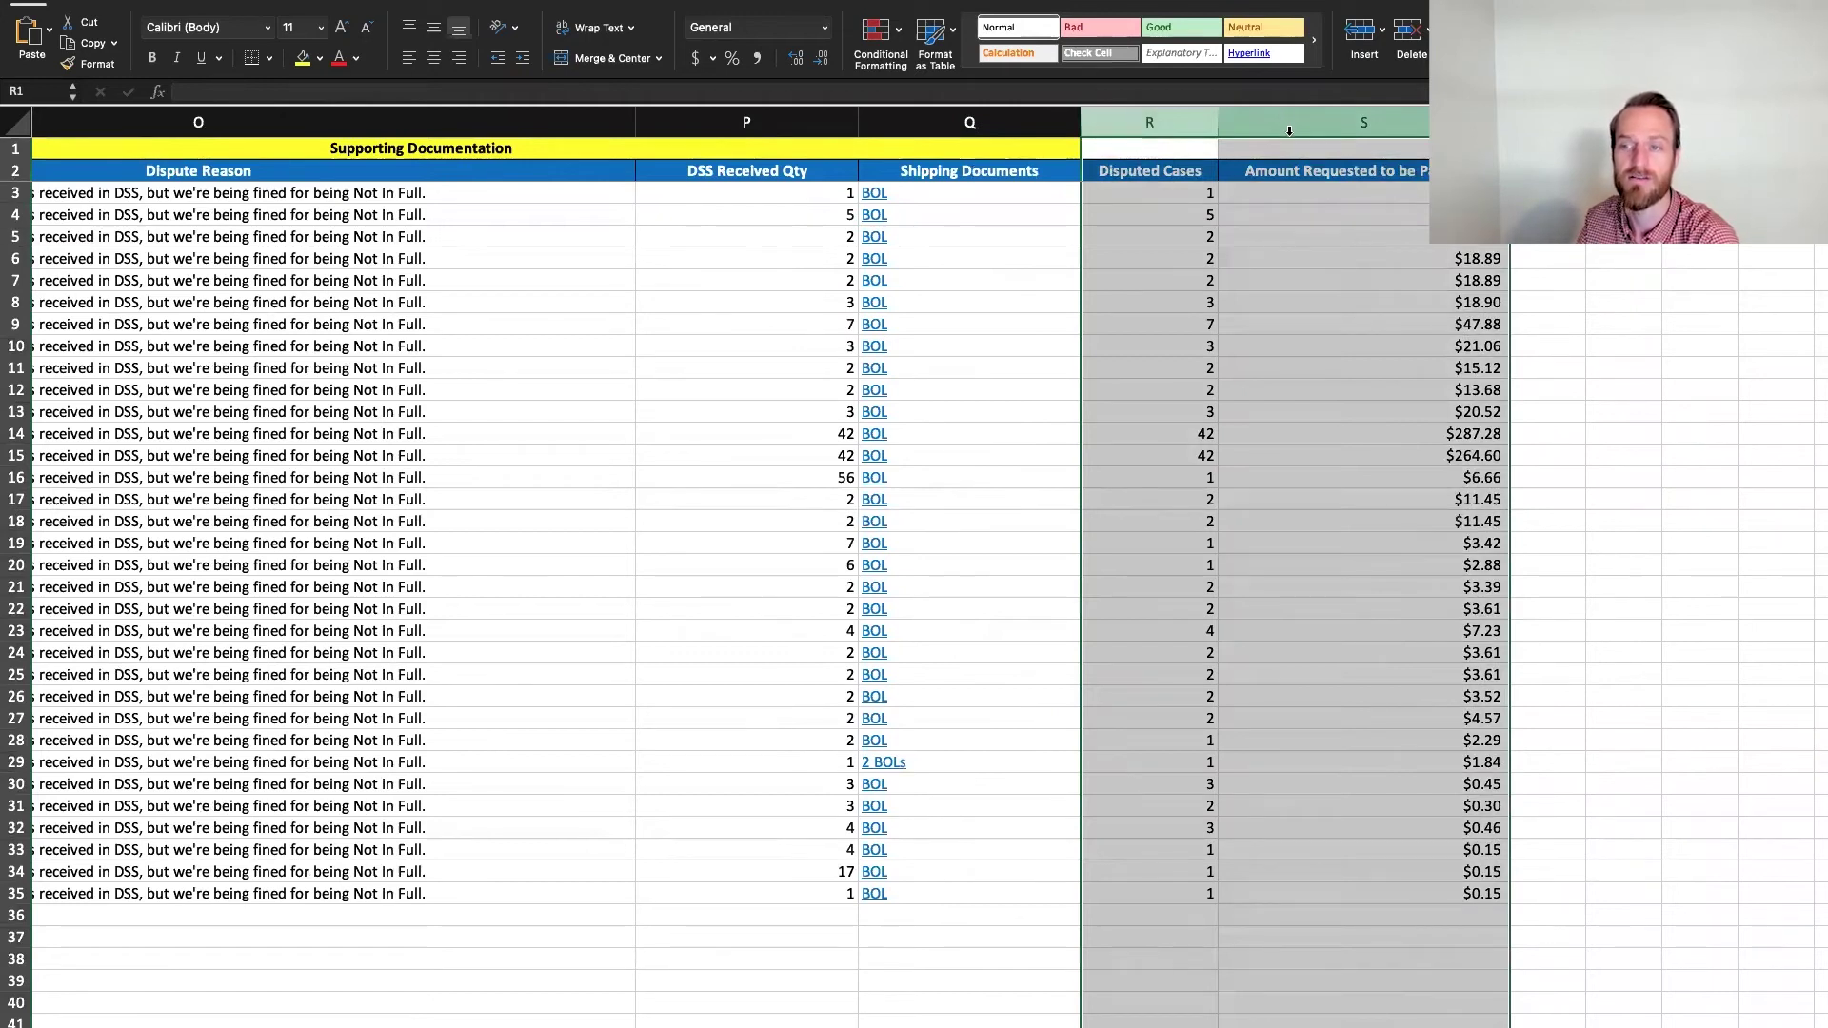
Check the requested amount in S8 and the reason and received quantity in O9 and P9.
click(1375, 301)
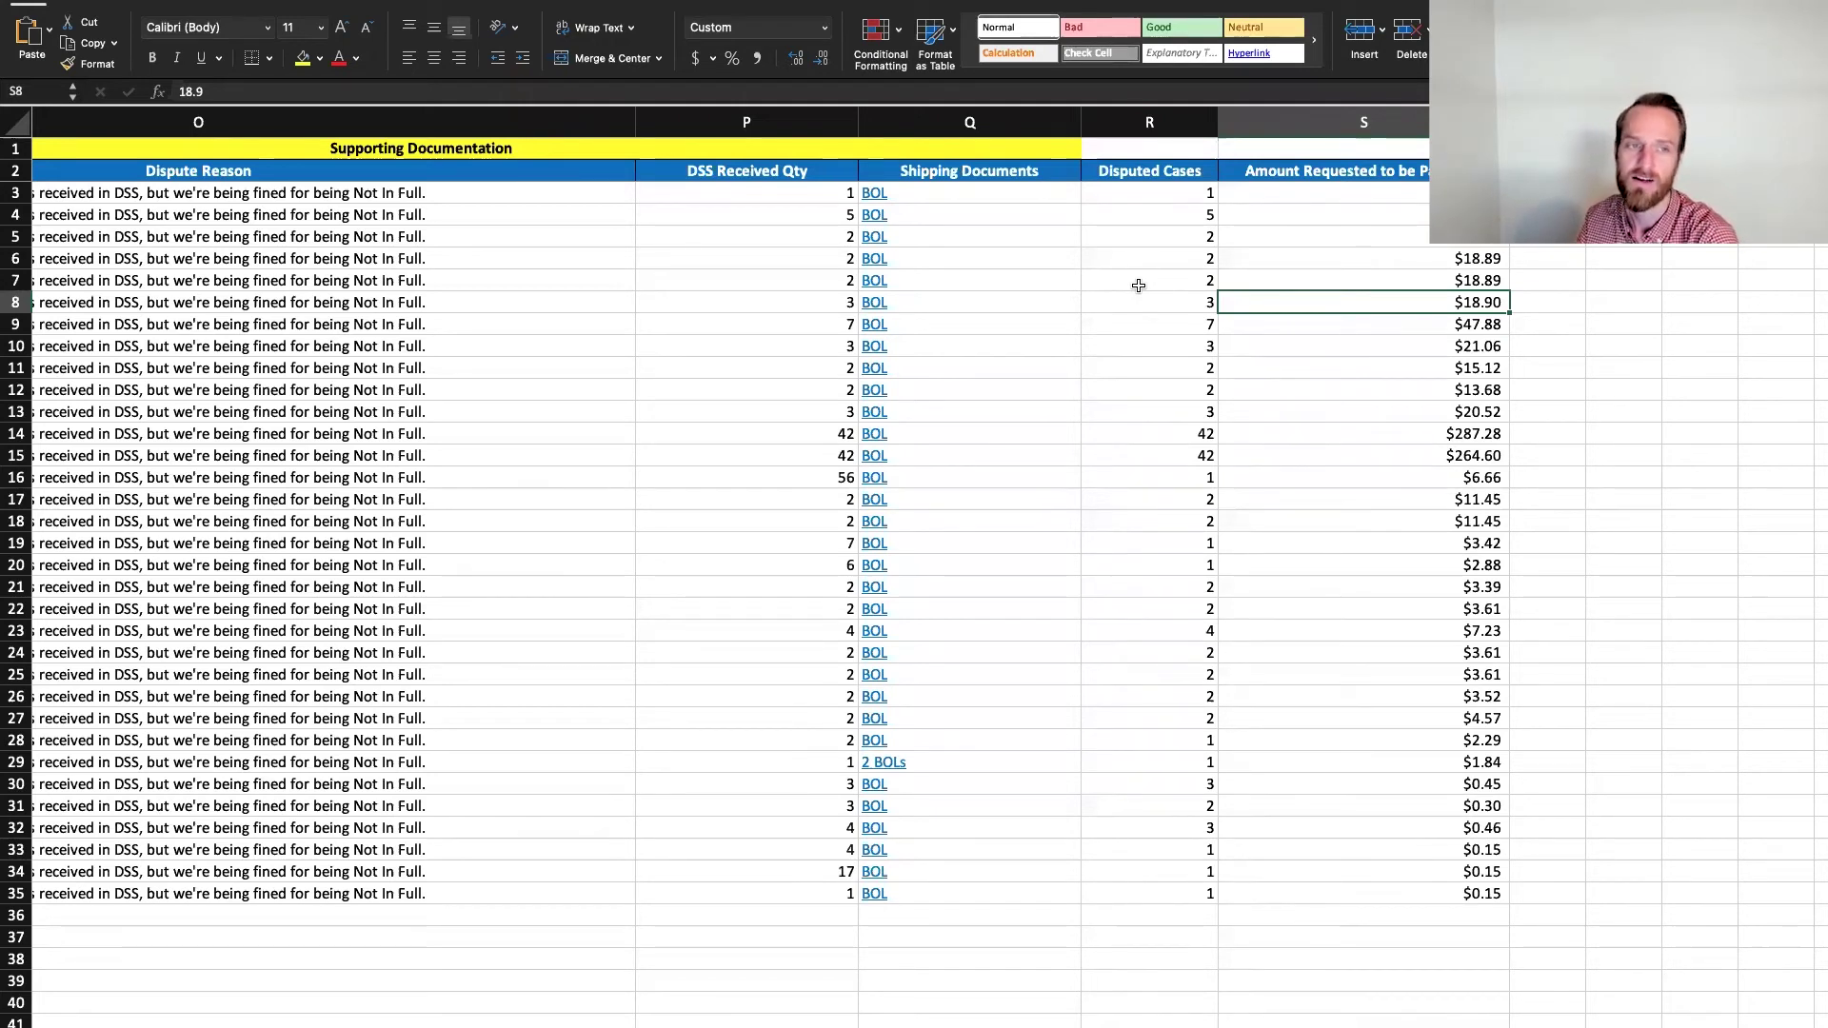
click(487, 315)
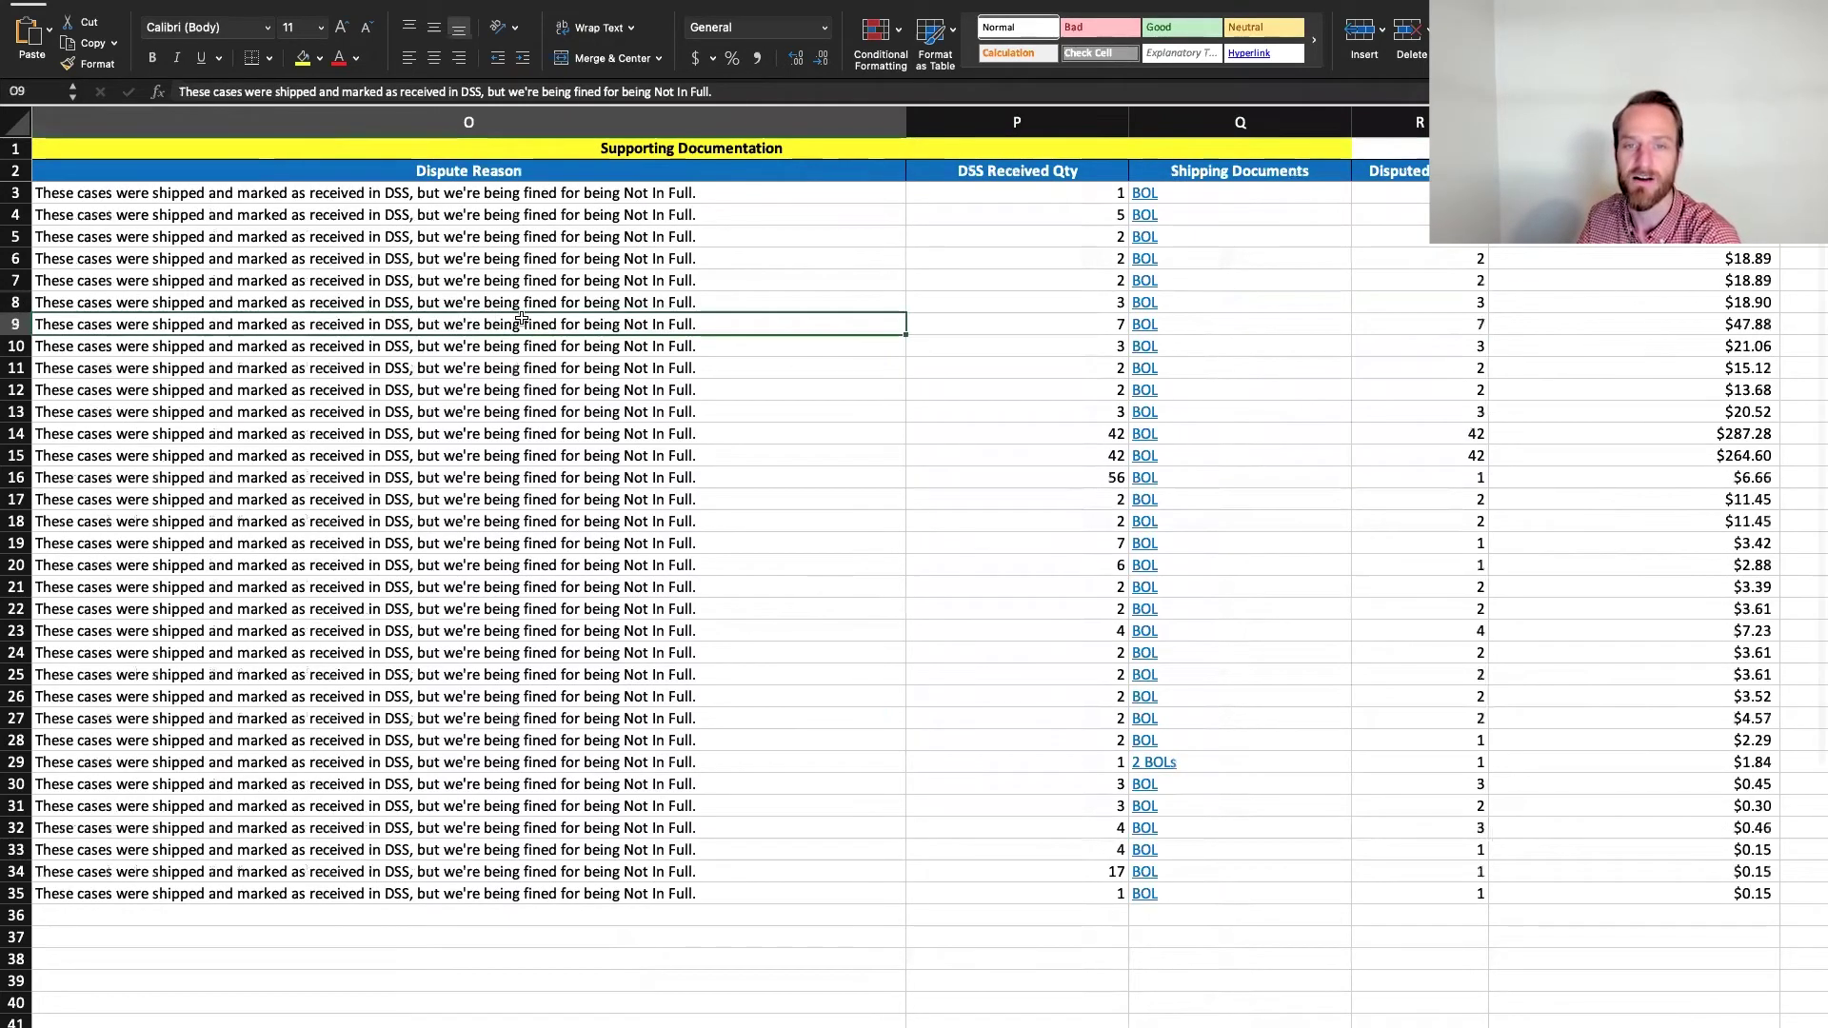
click(1009, 327)
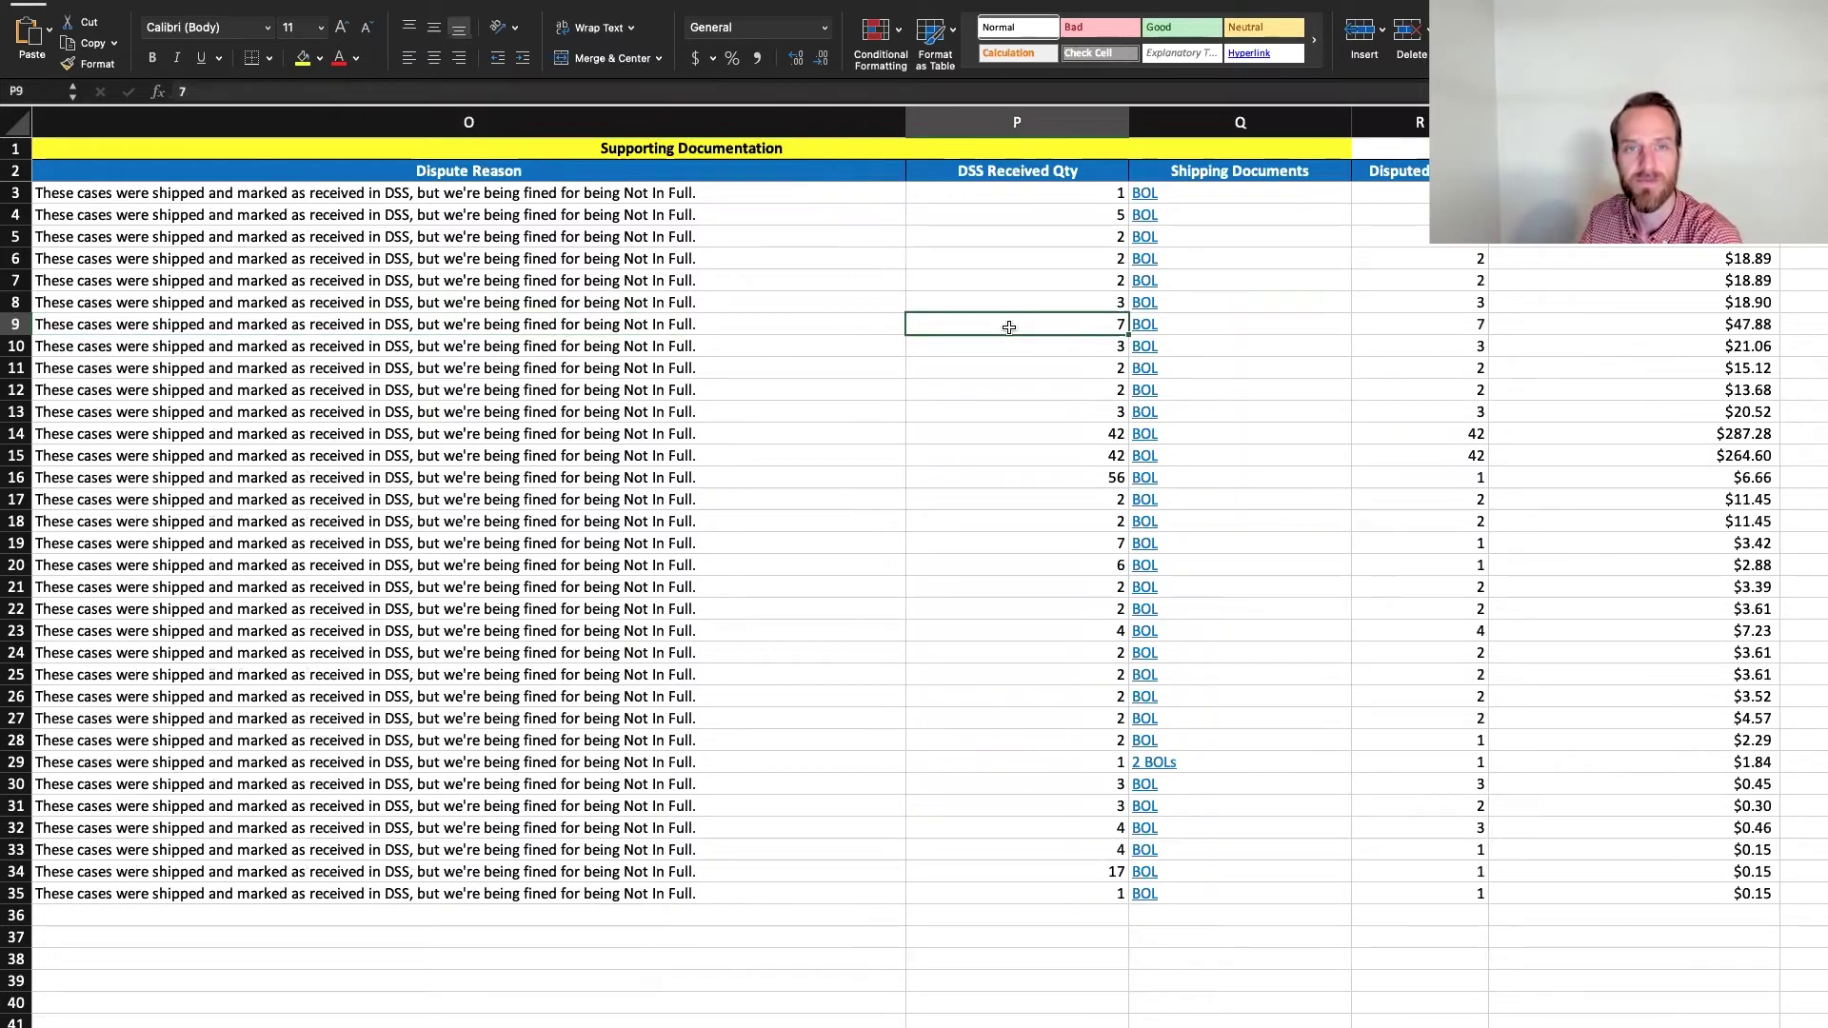
key(ctrl+Right)
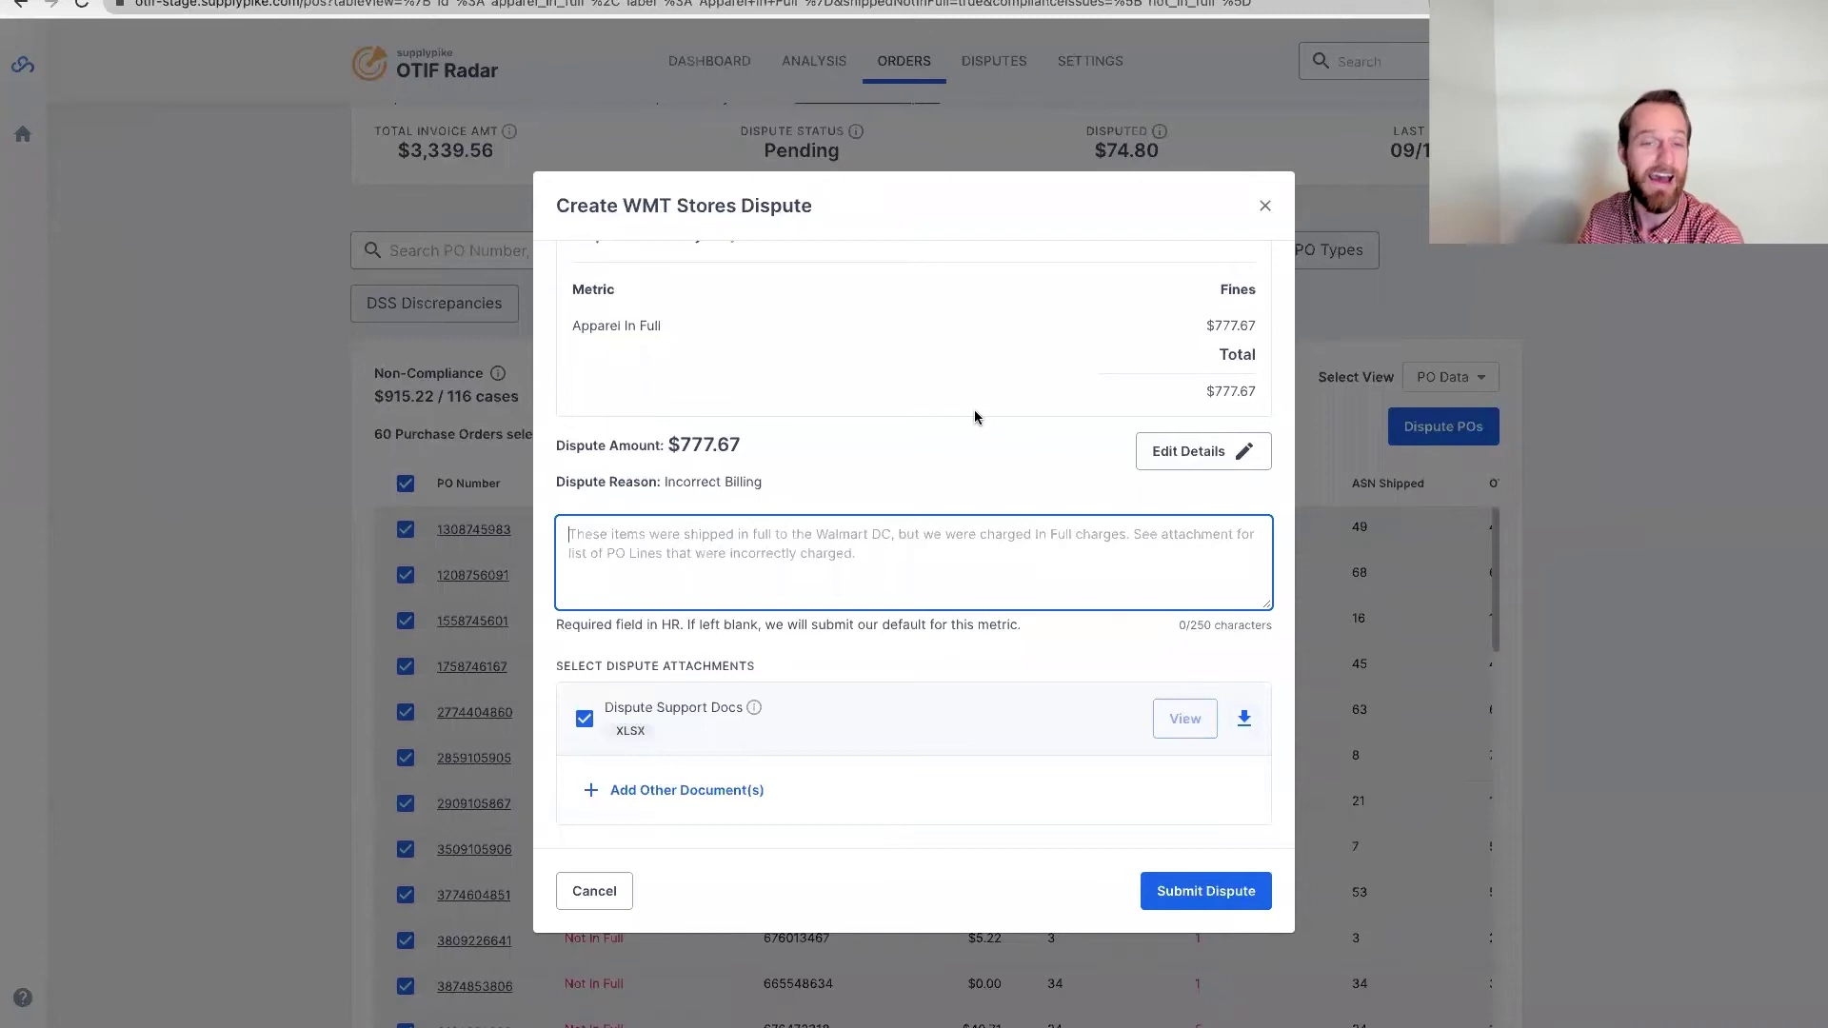
Keep the XLSX Dispute Support Docs attached, then close the dispute form unsubmitted.
click(584, 720)
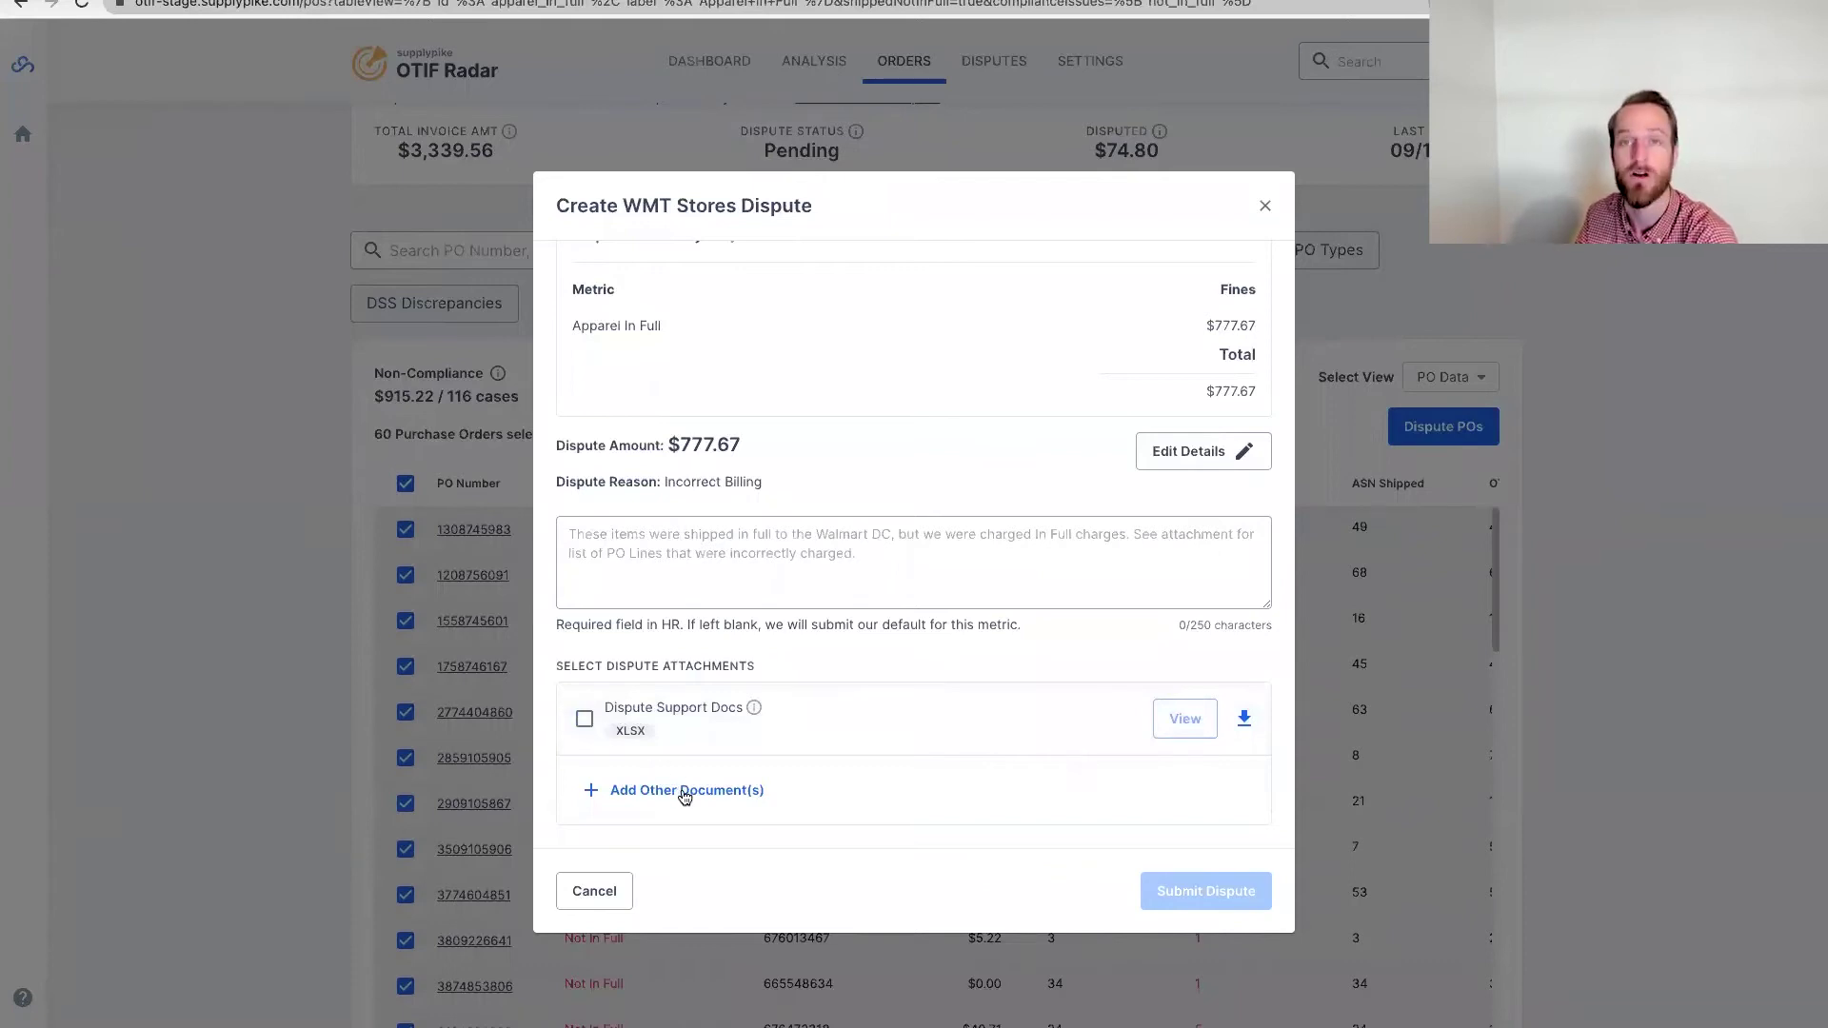
click(585, 719)
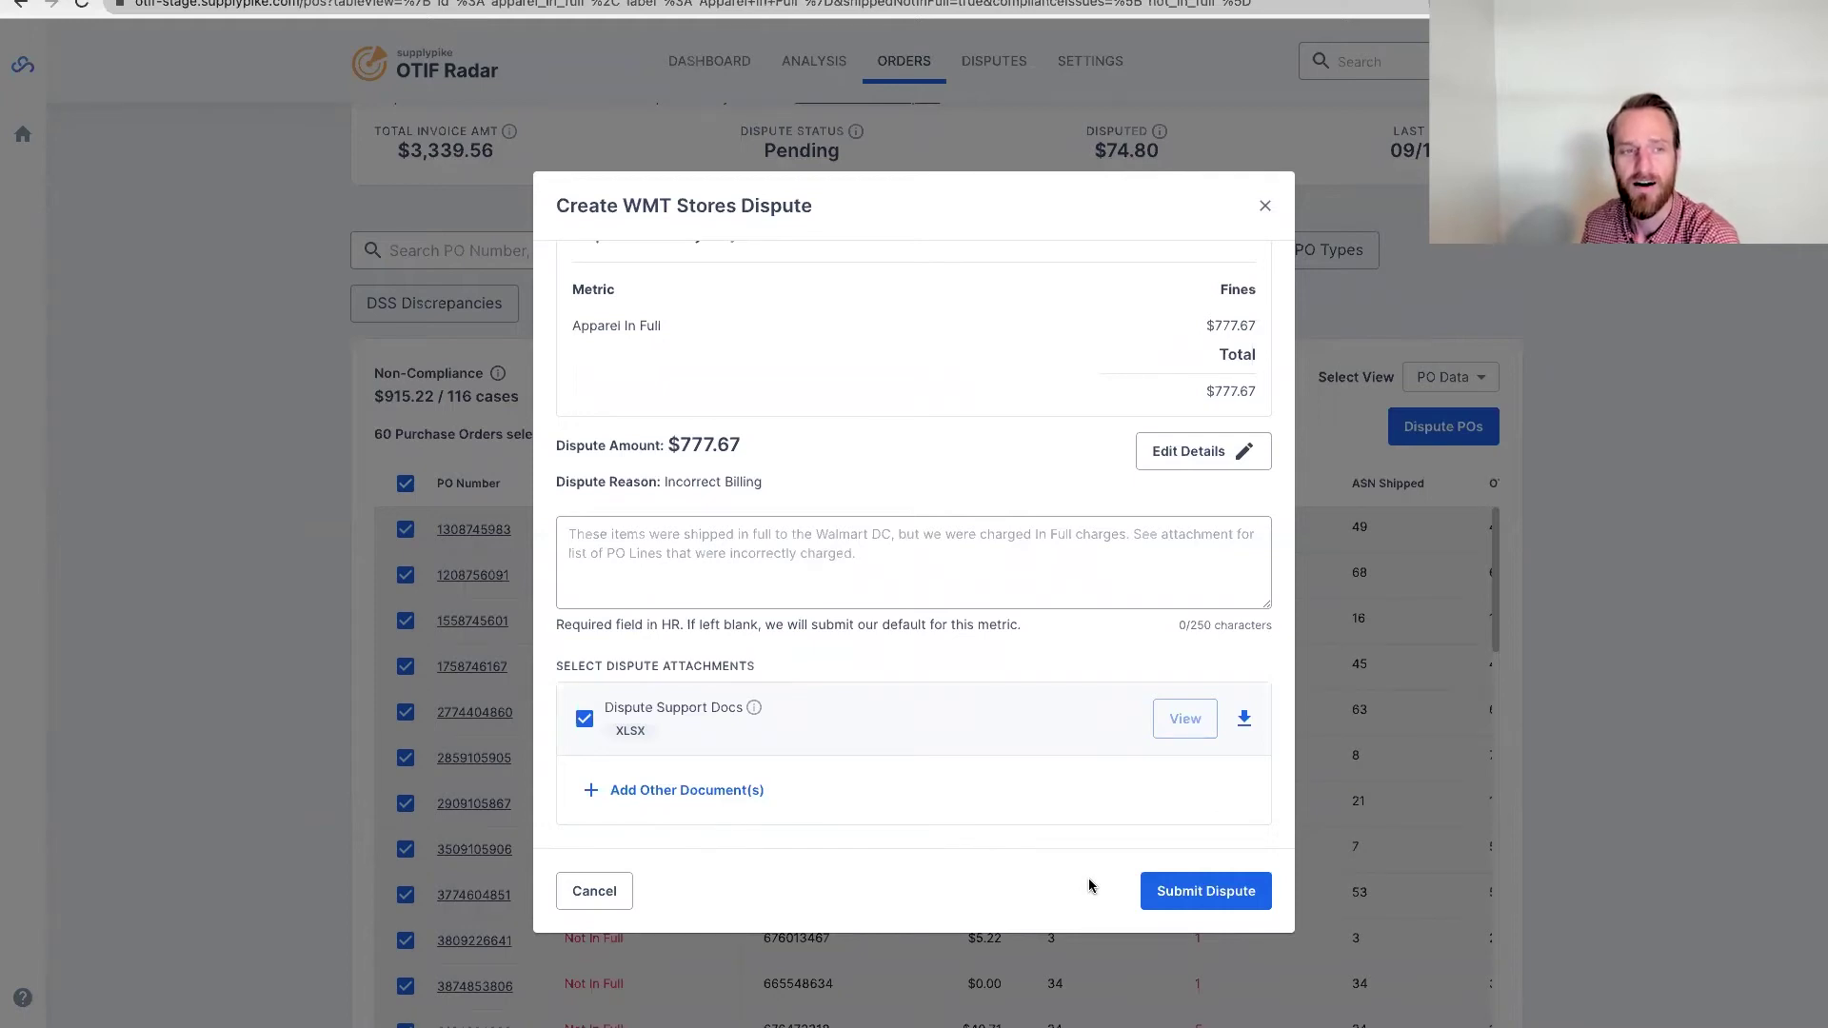
click(1265, 206)
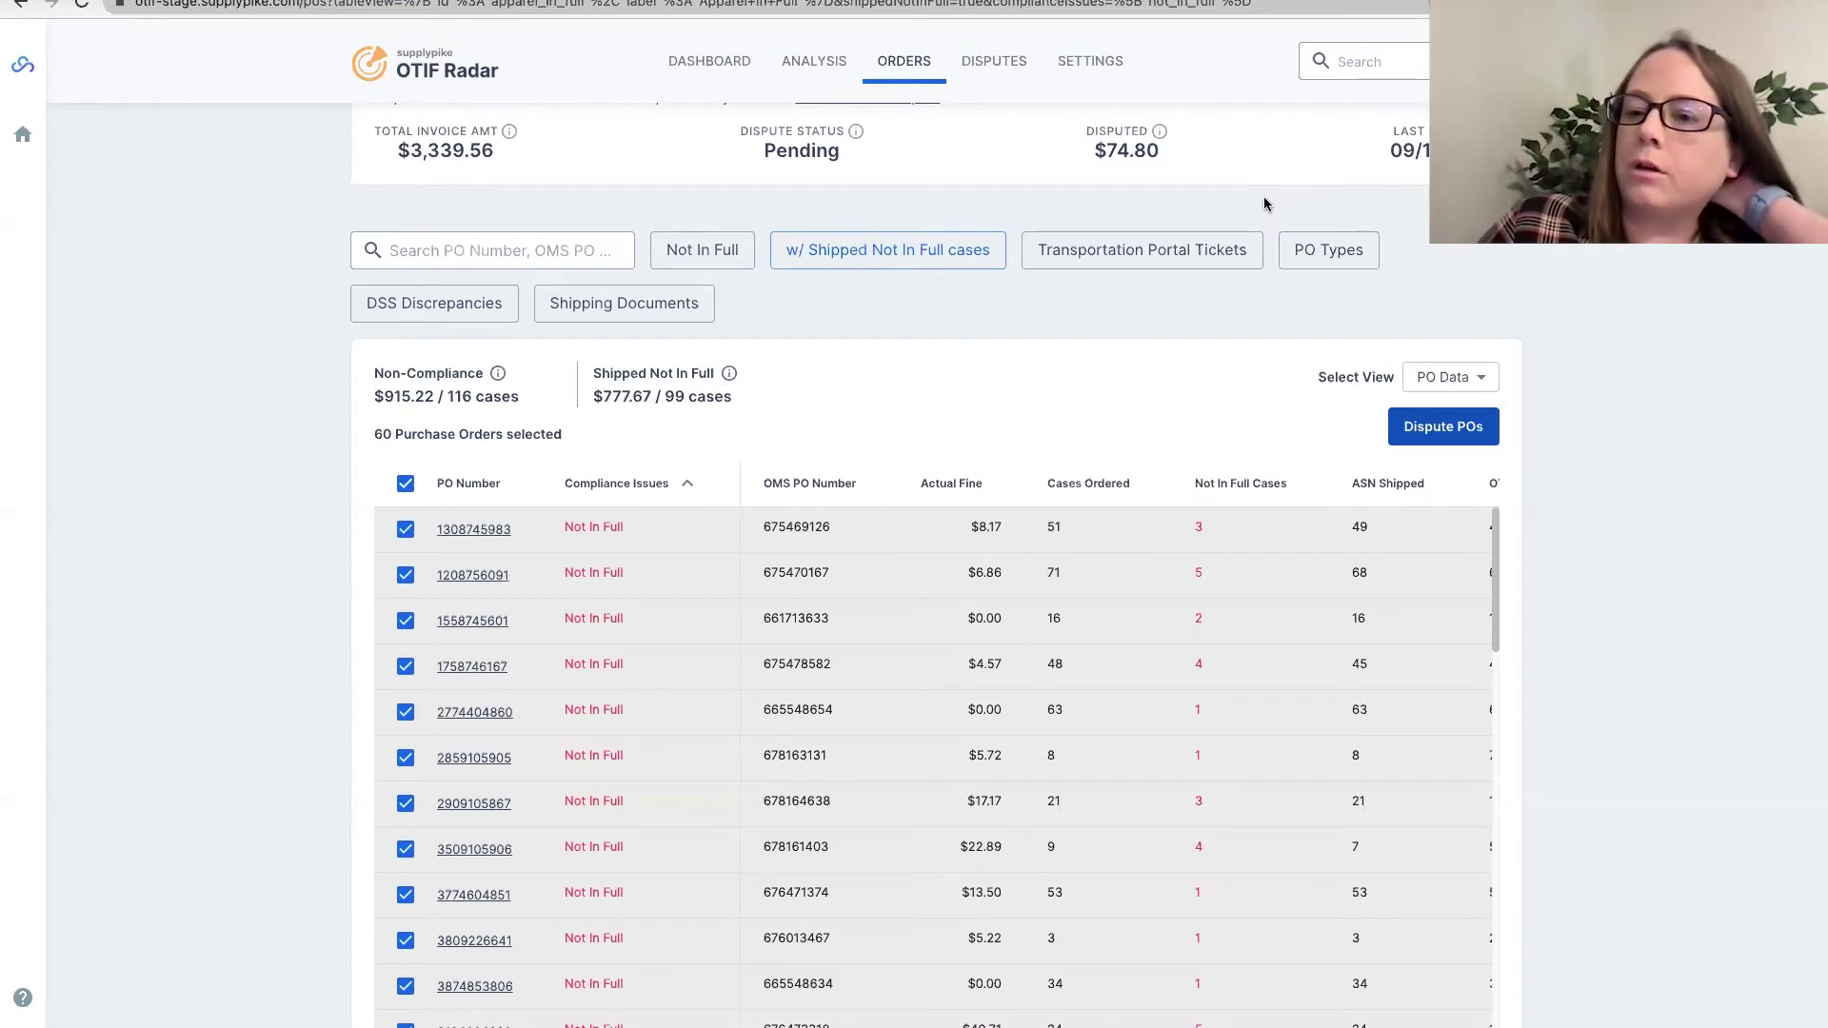
Return to the top of the Orders page and go to the OTIF Dashboard.
scroll(1265, 204, up, 3)
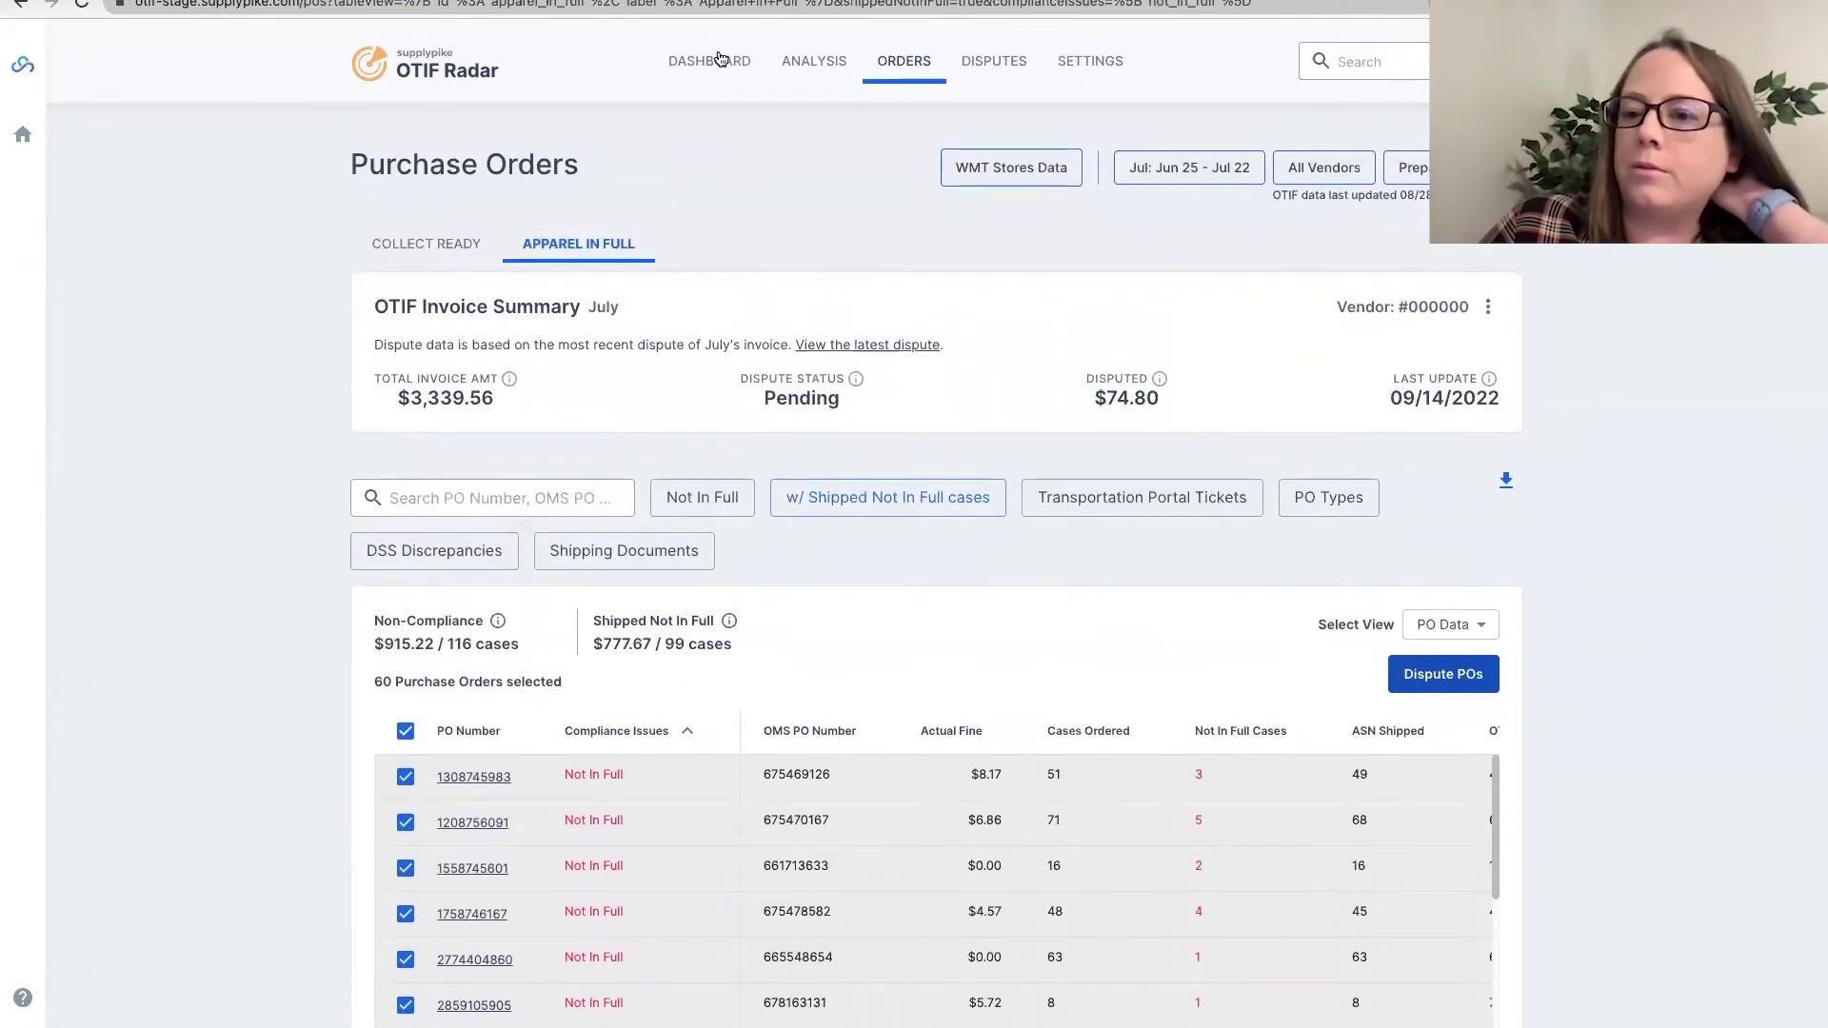
click(720, 59)
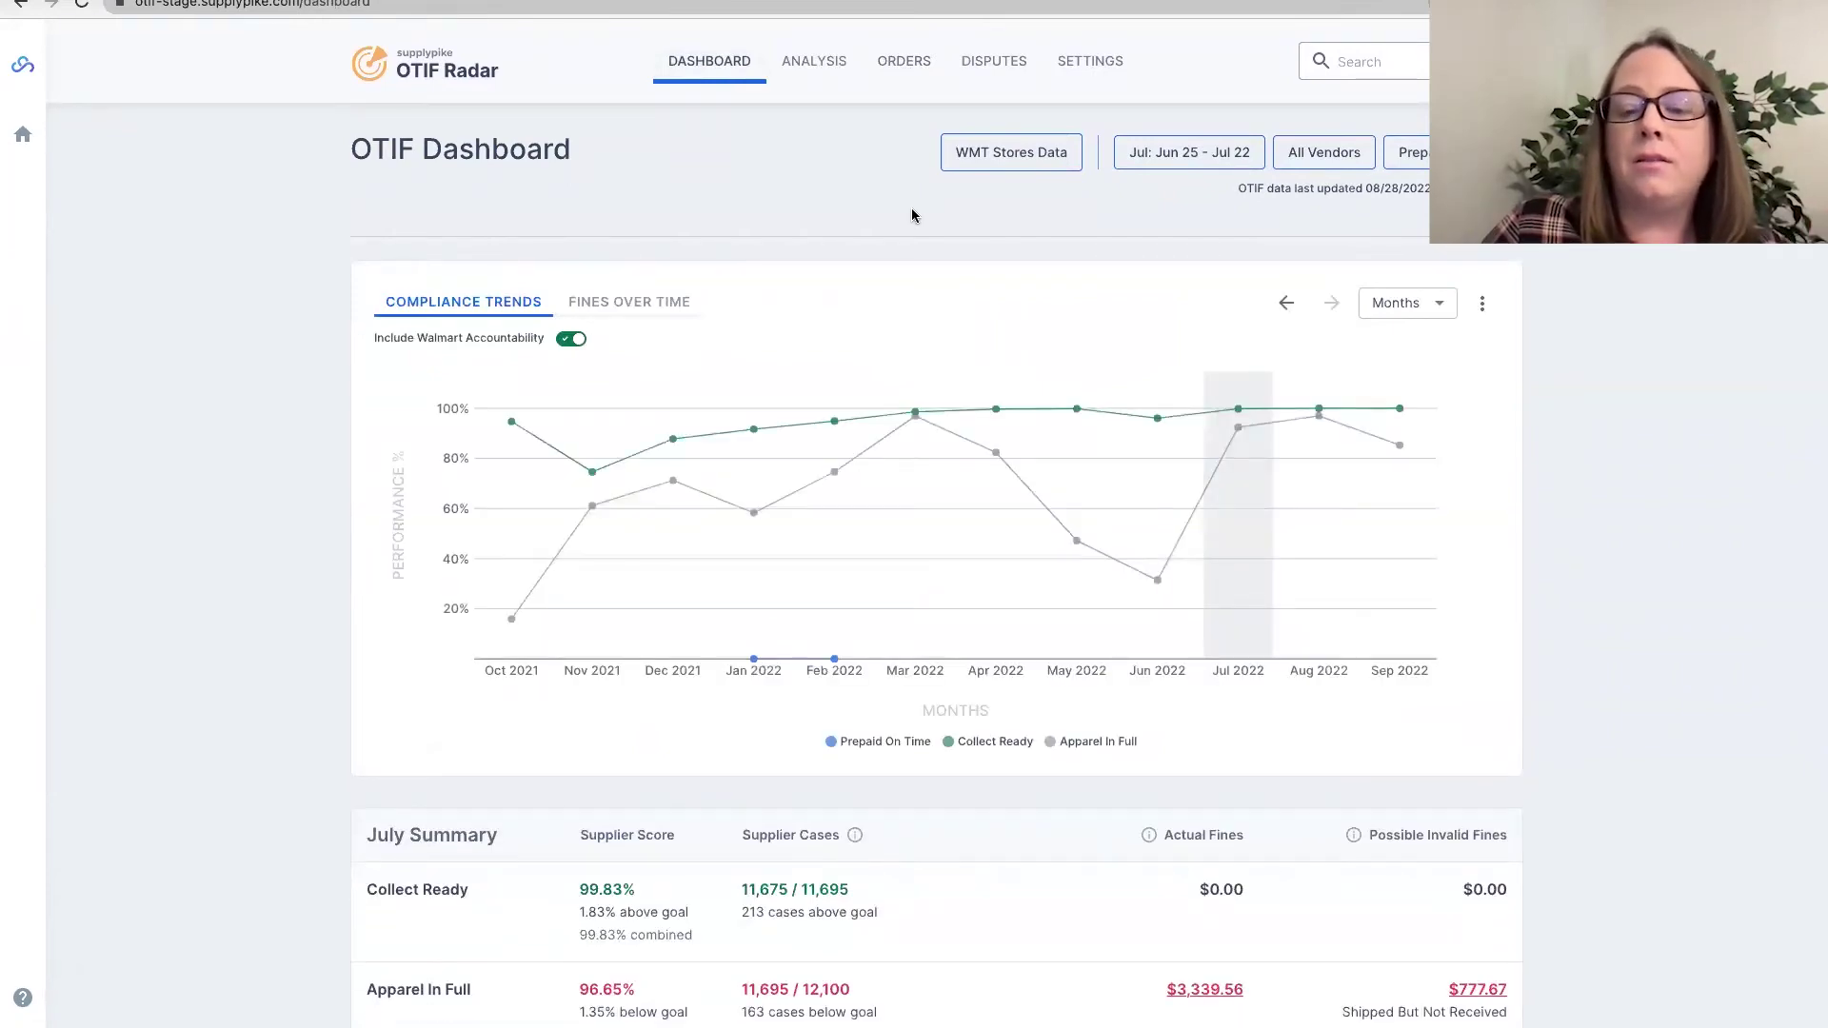
Switch the dashboard to September 2022 data (Sep: Aug 20 - Sep 23).
click(1416, 474)
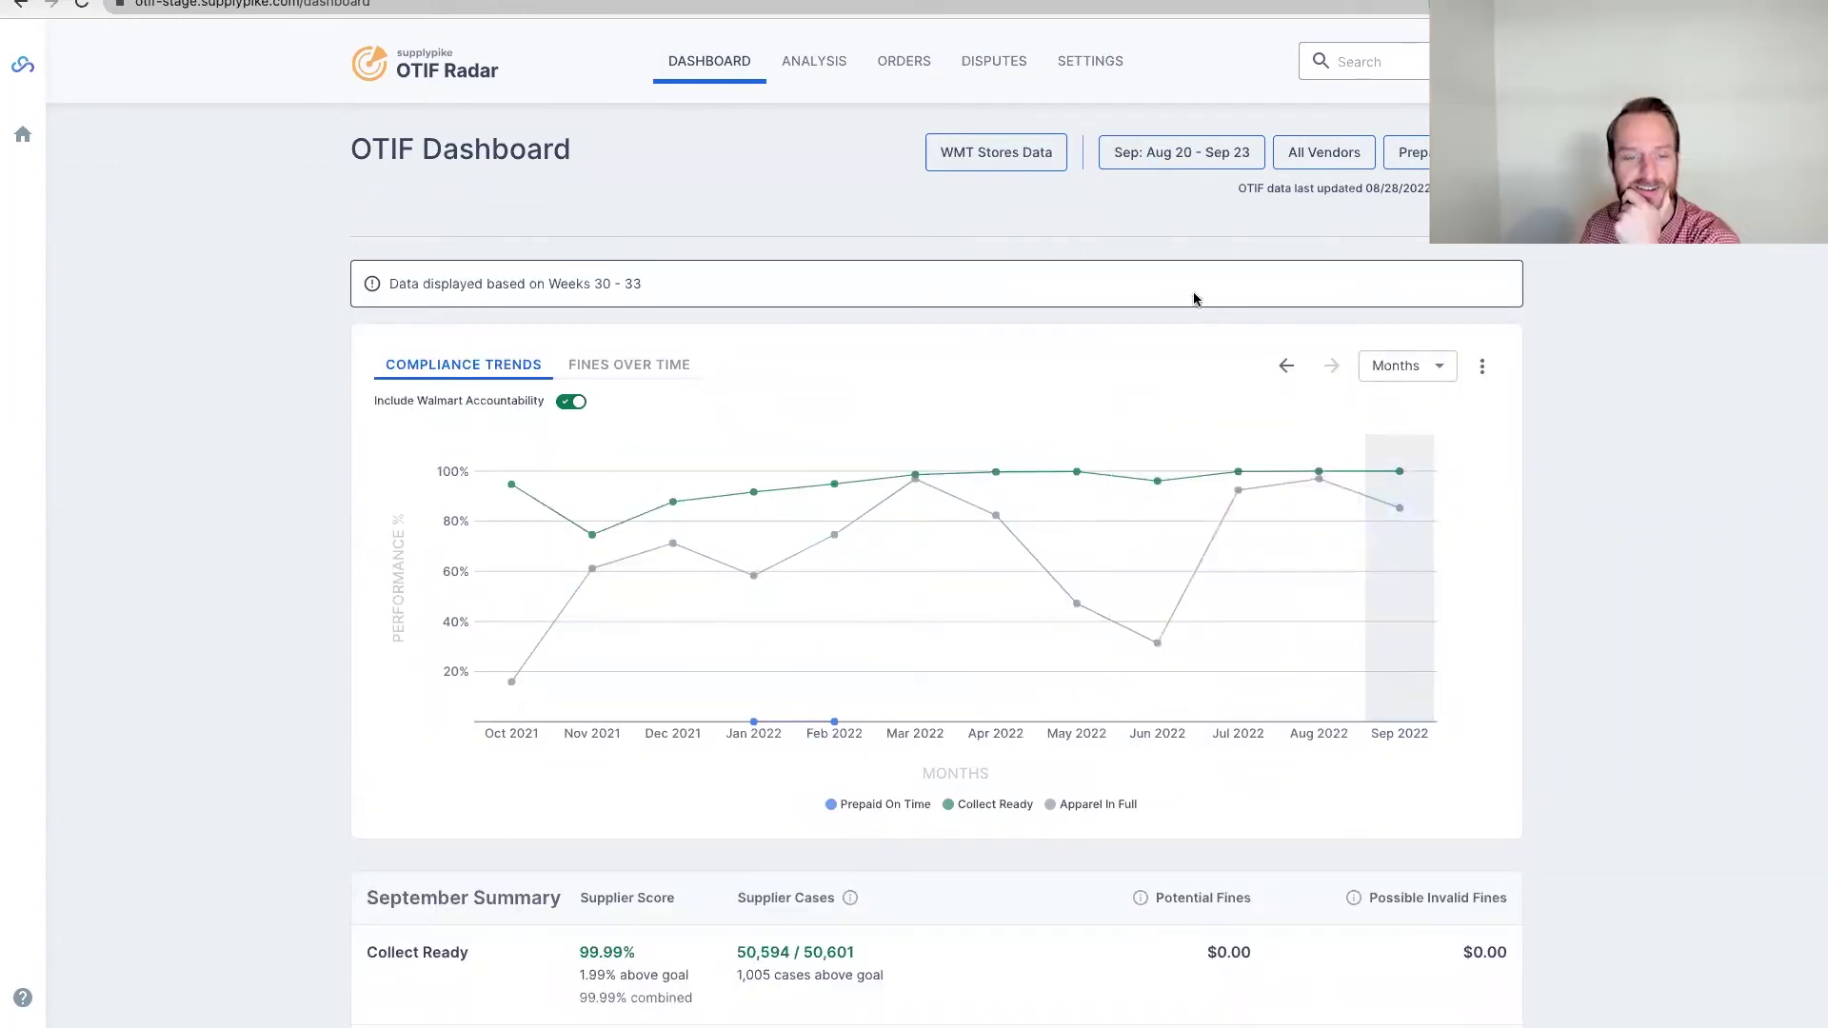
scroll(1193, 298, down, 3)
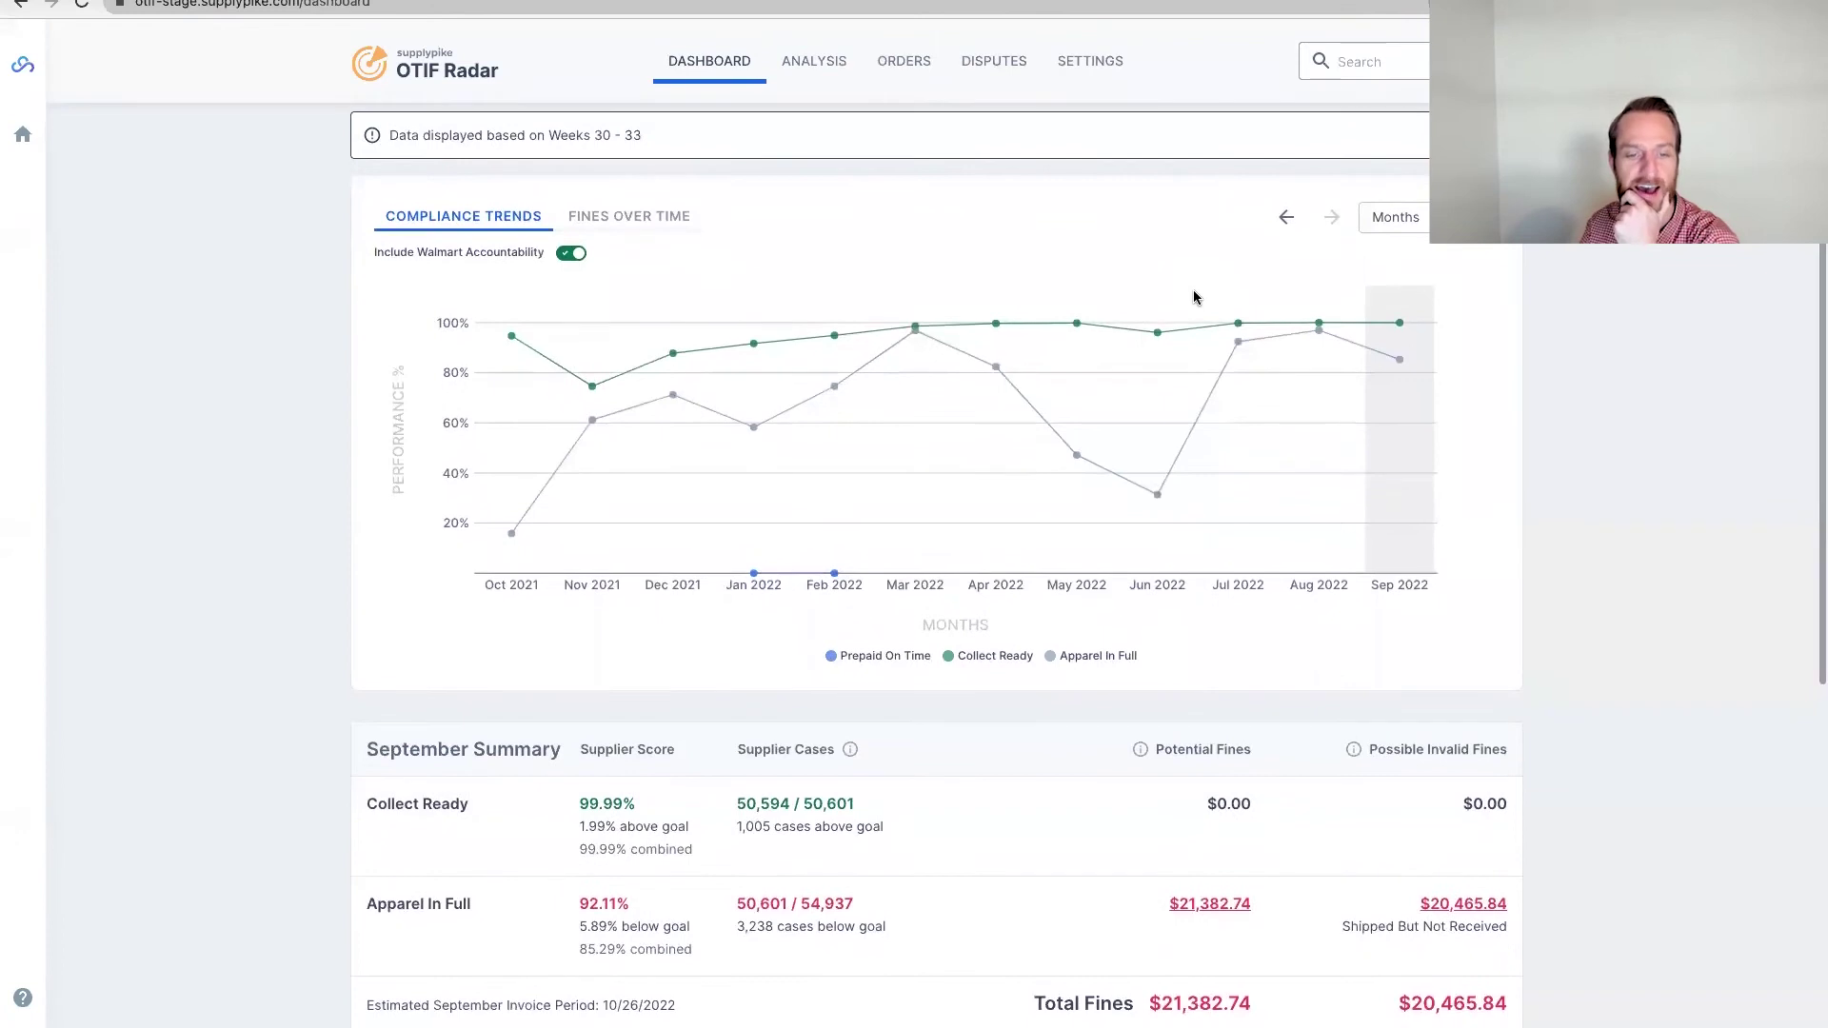
scroll(1193, 298, up, 4)
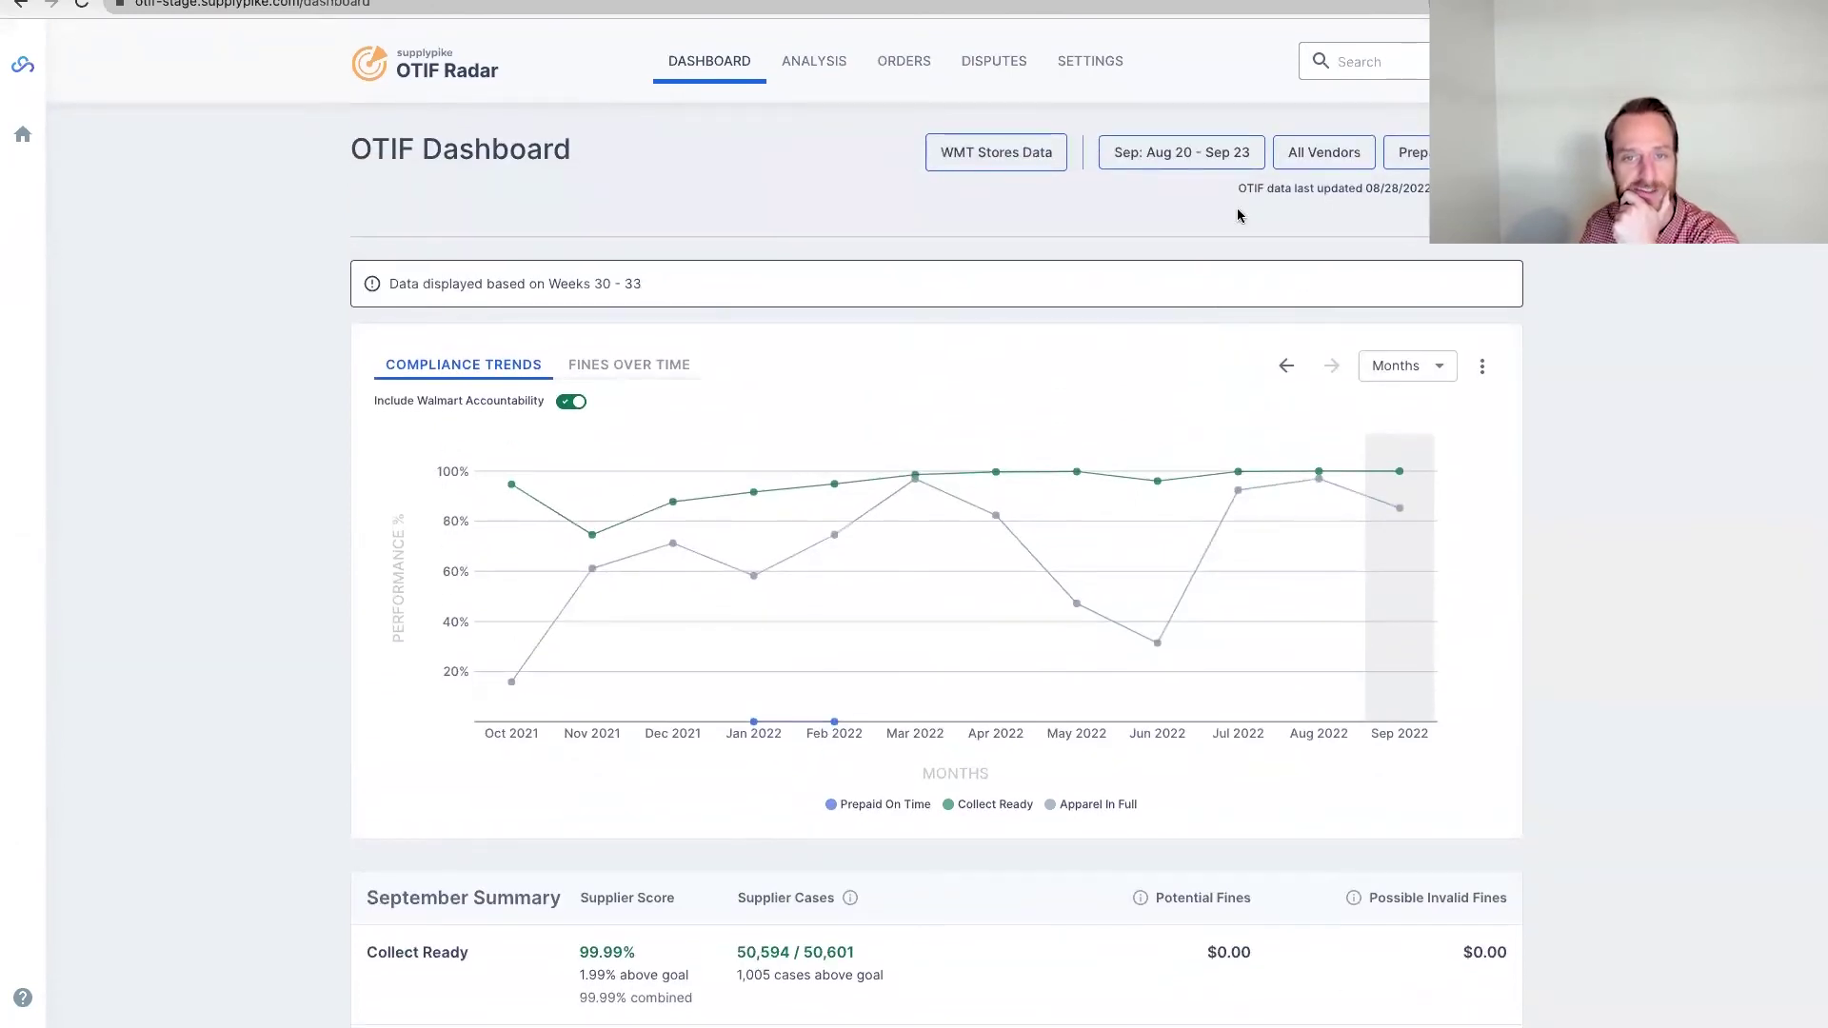
click(1199, 170)
click(919, 219)
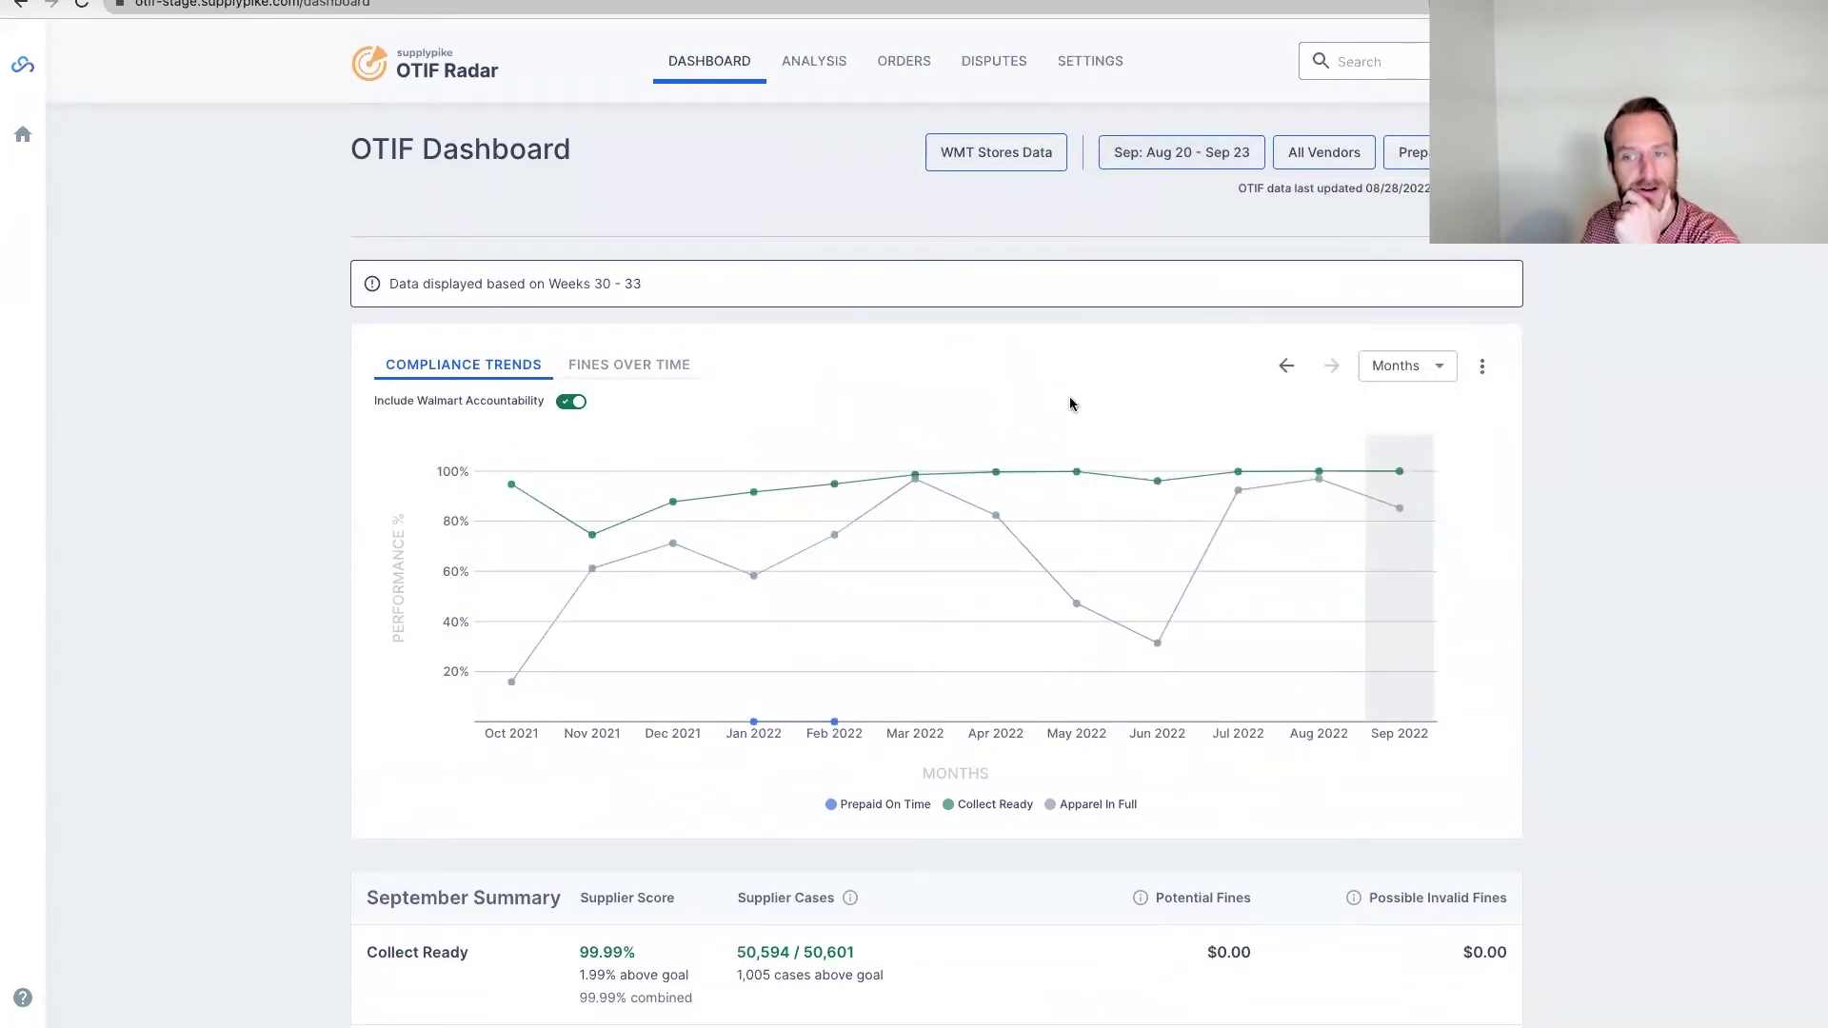
Highlight the September Summary's estimated invoice period date, 10/26/2022.
mouse_move(1188, 562)
scroll(1187, 562, down, 5)
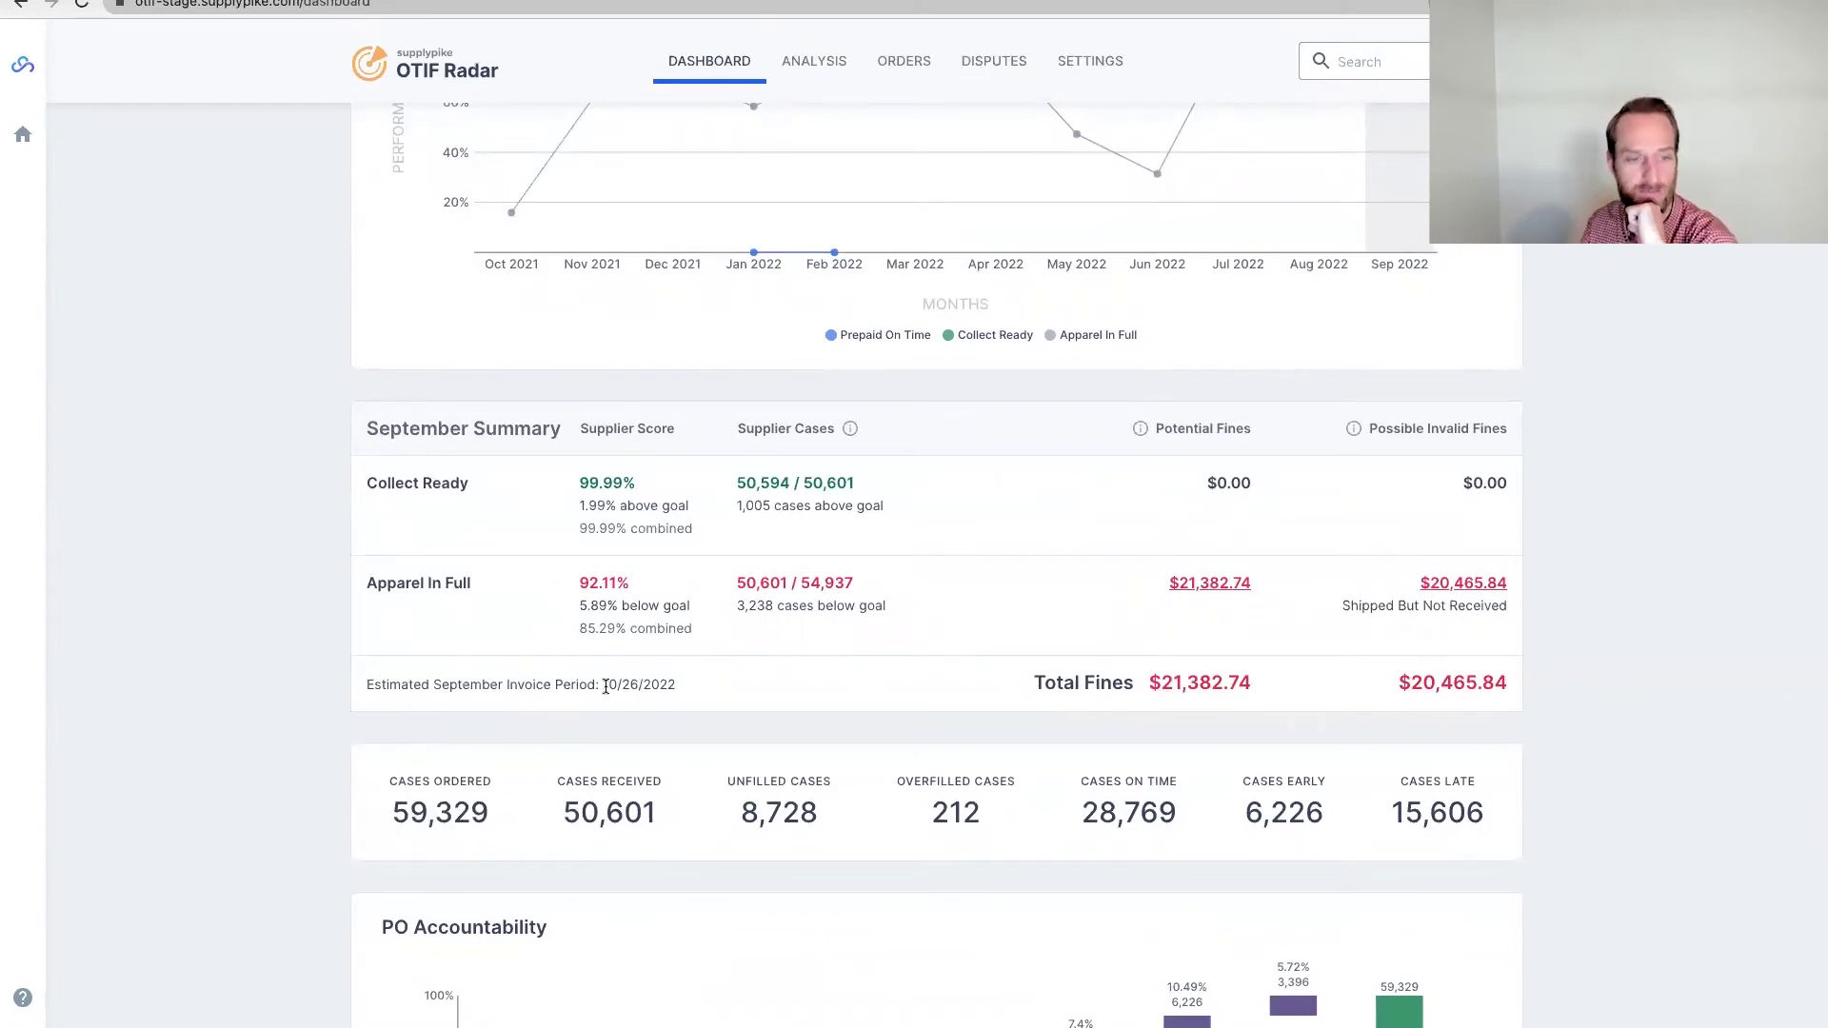
drag(603, 687, 683, 685)
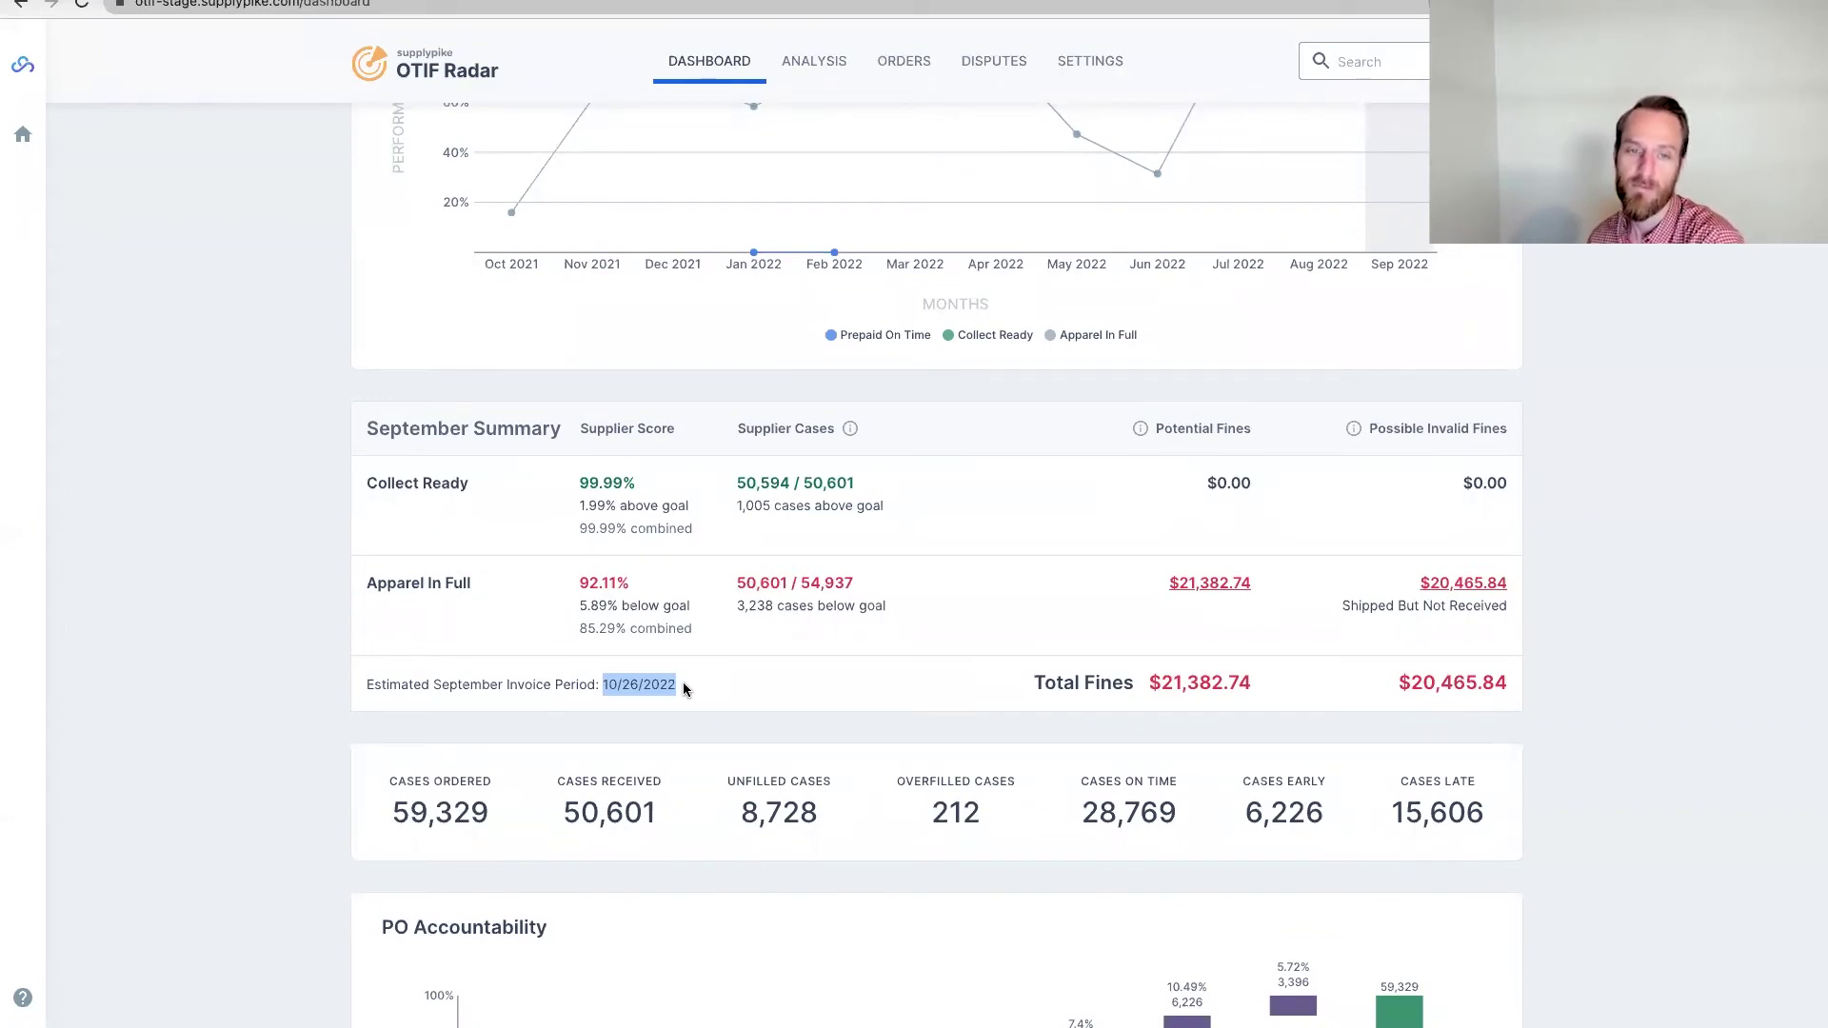
scroll(682, 681, up, 5)
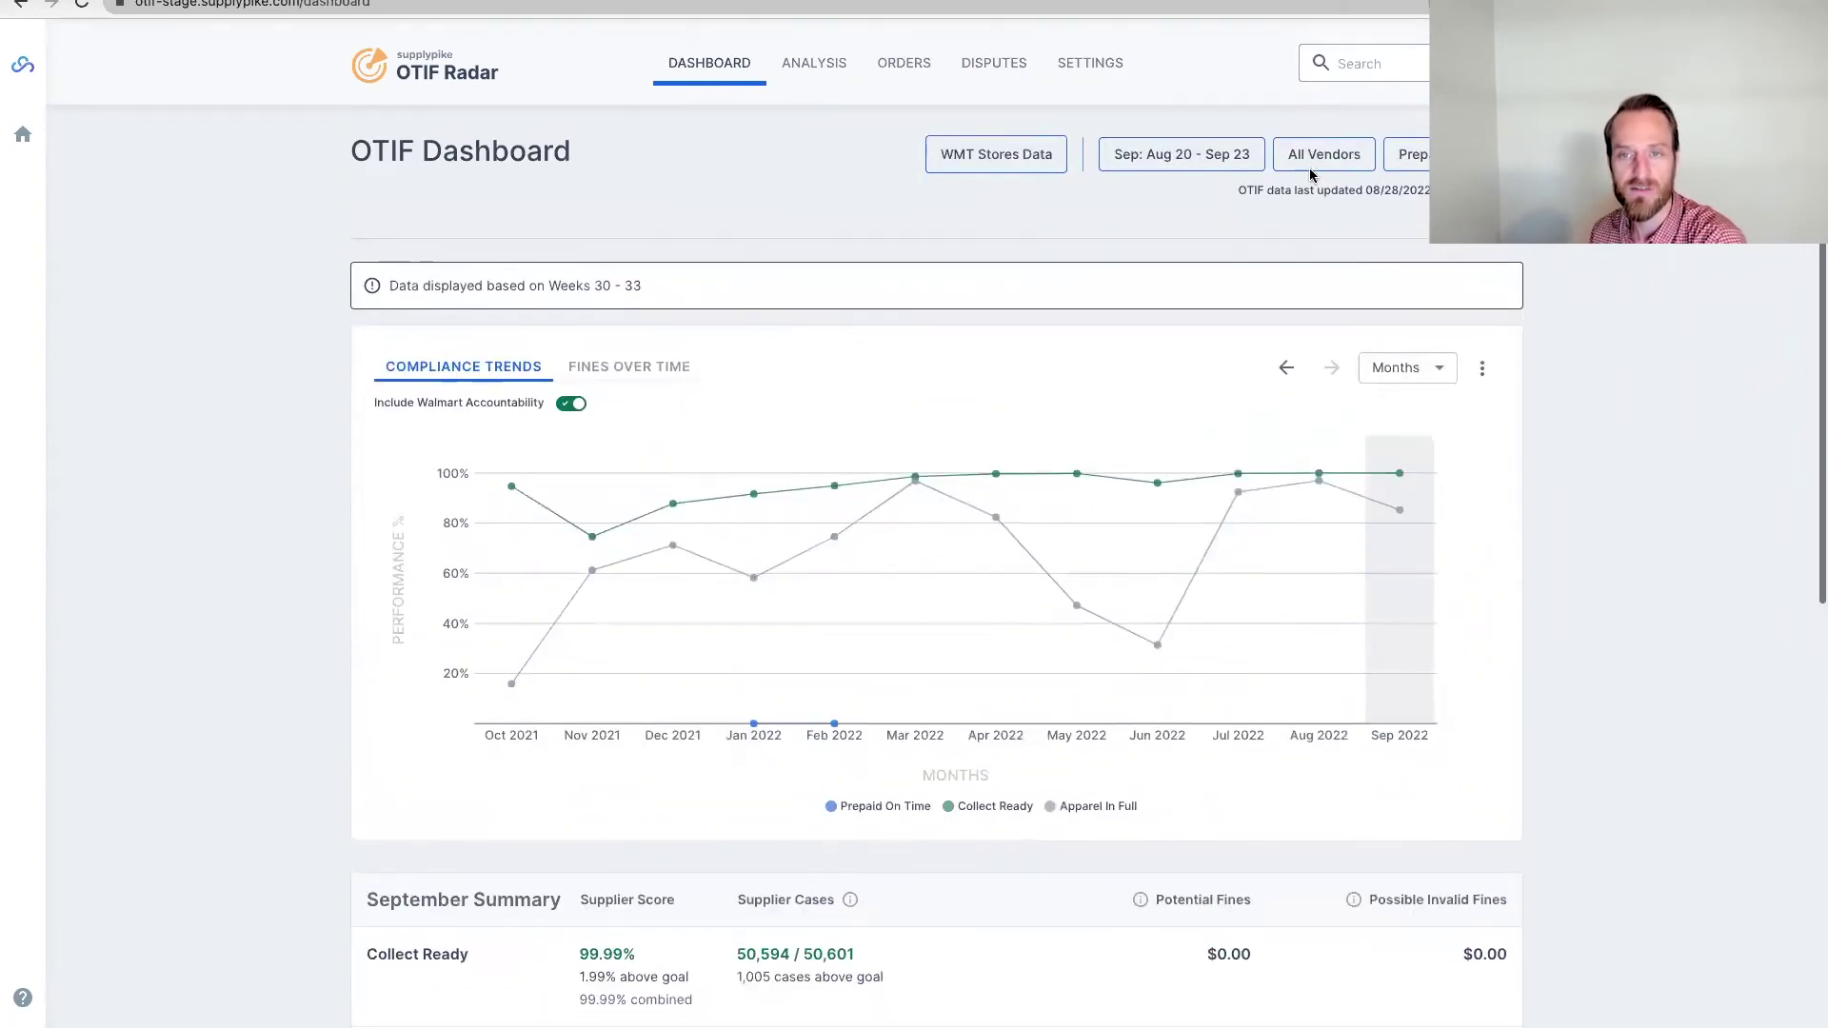
Open the Walmart Calendar from the 'Sep: Aug 20 - Sep 23' button, previewing Week 31.
click(1202, 152)
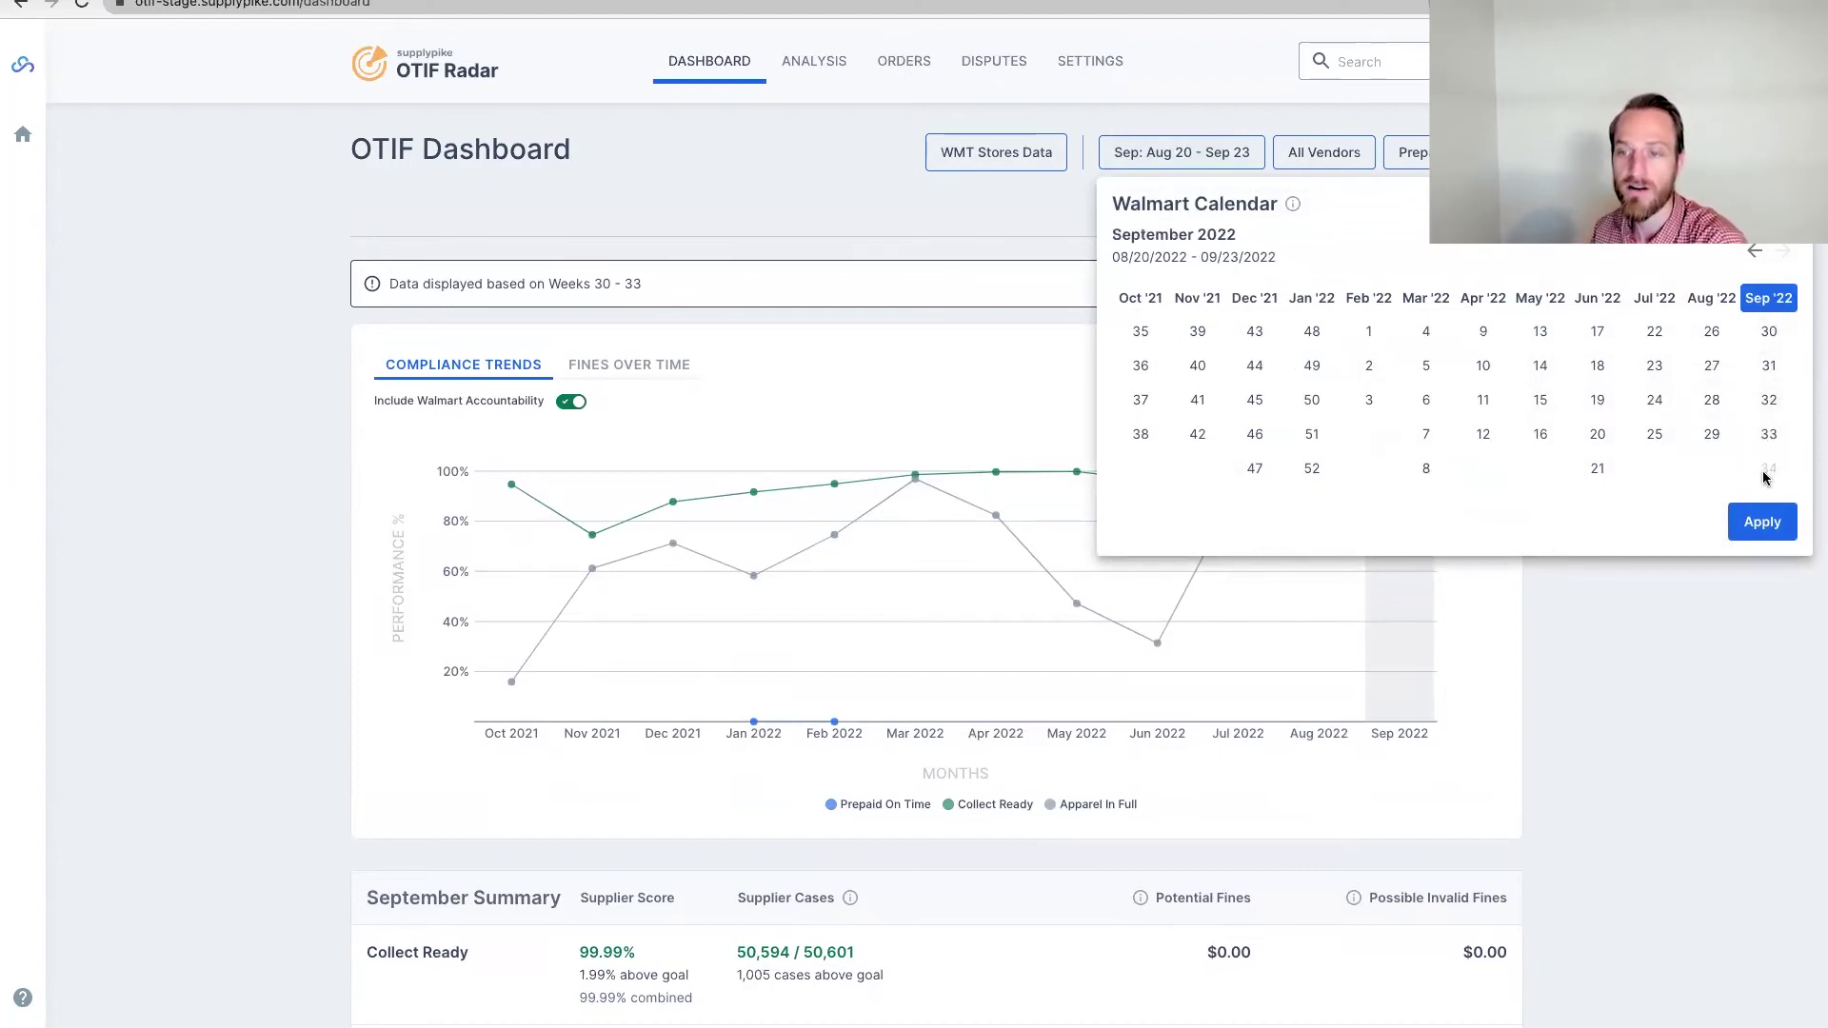
click(905, 189)
scroll(957, 681, down, 3)
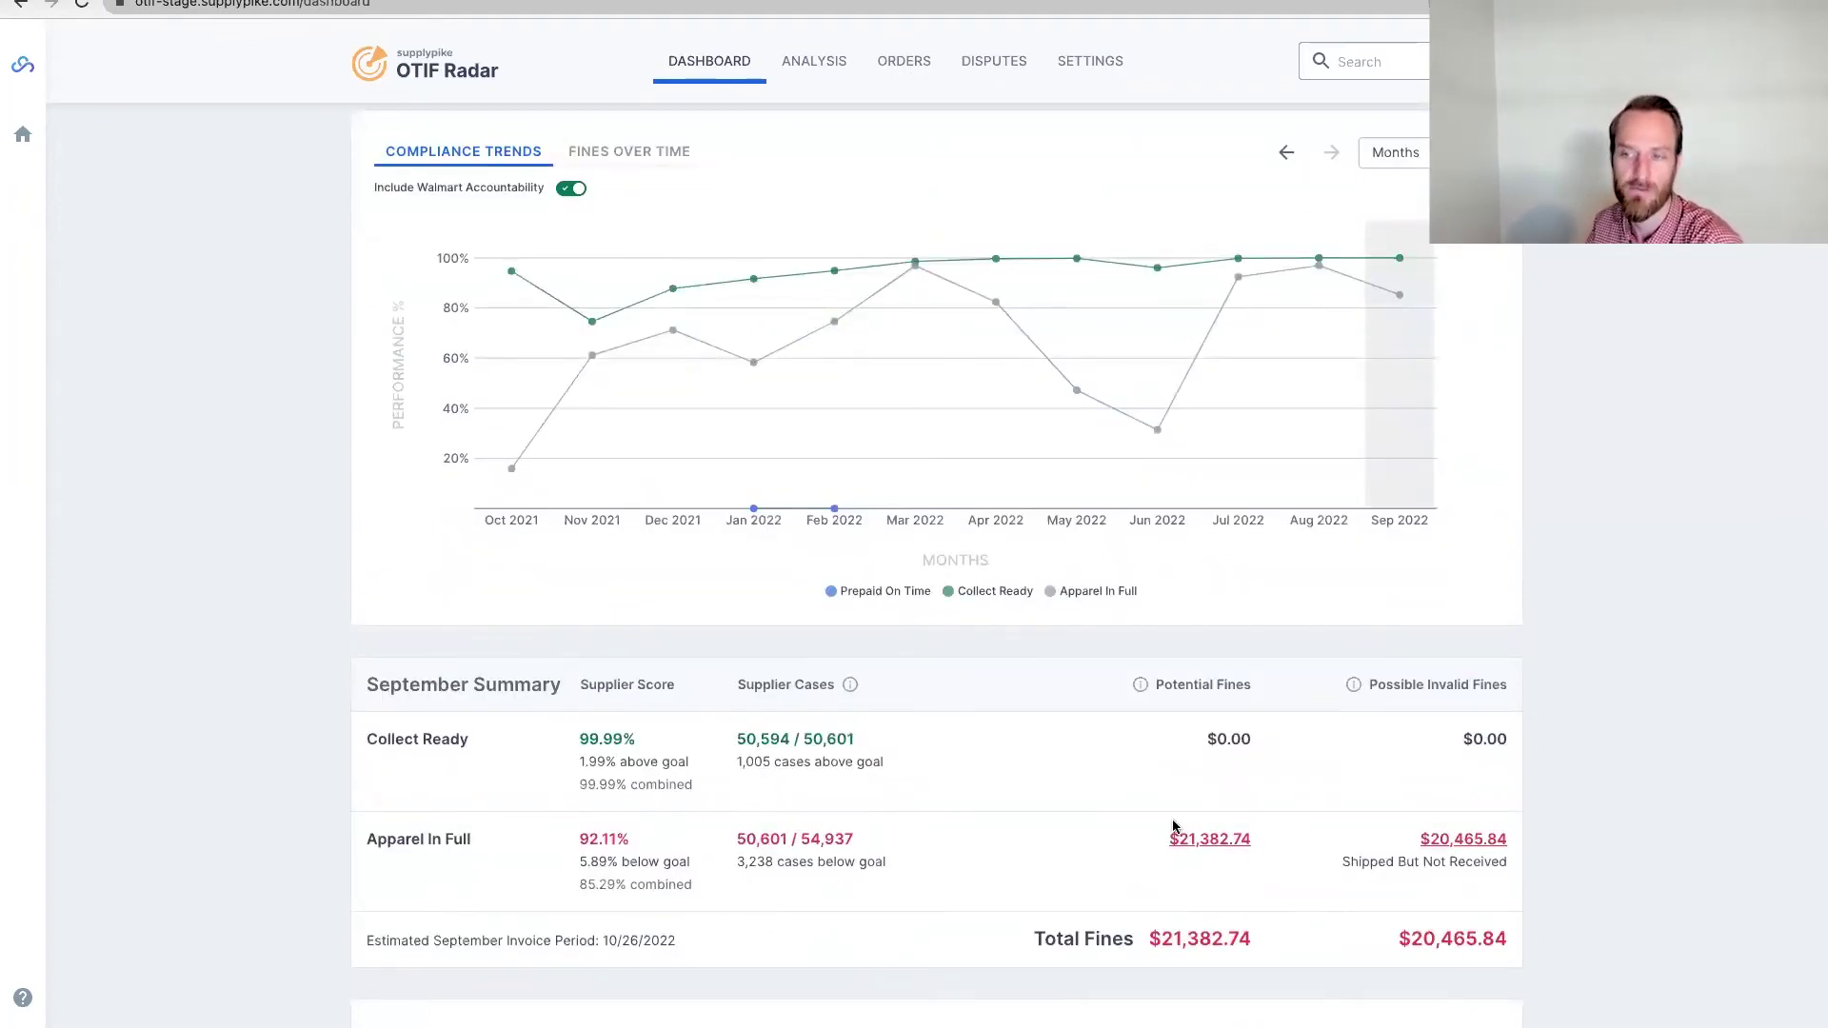
scroll(1173, 827, up, 3)
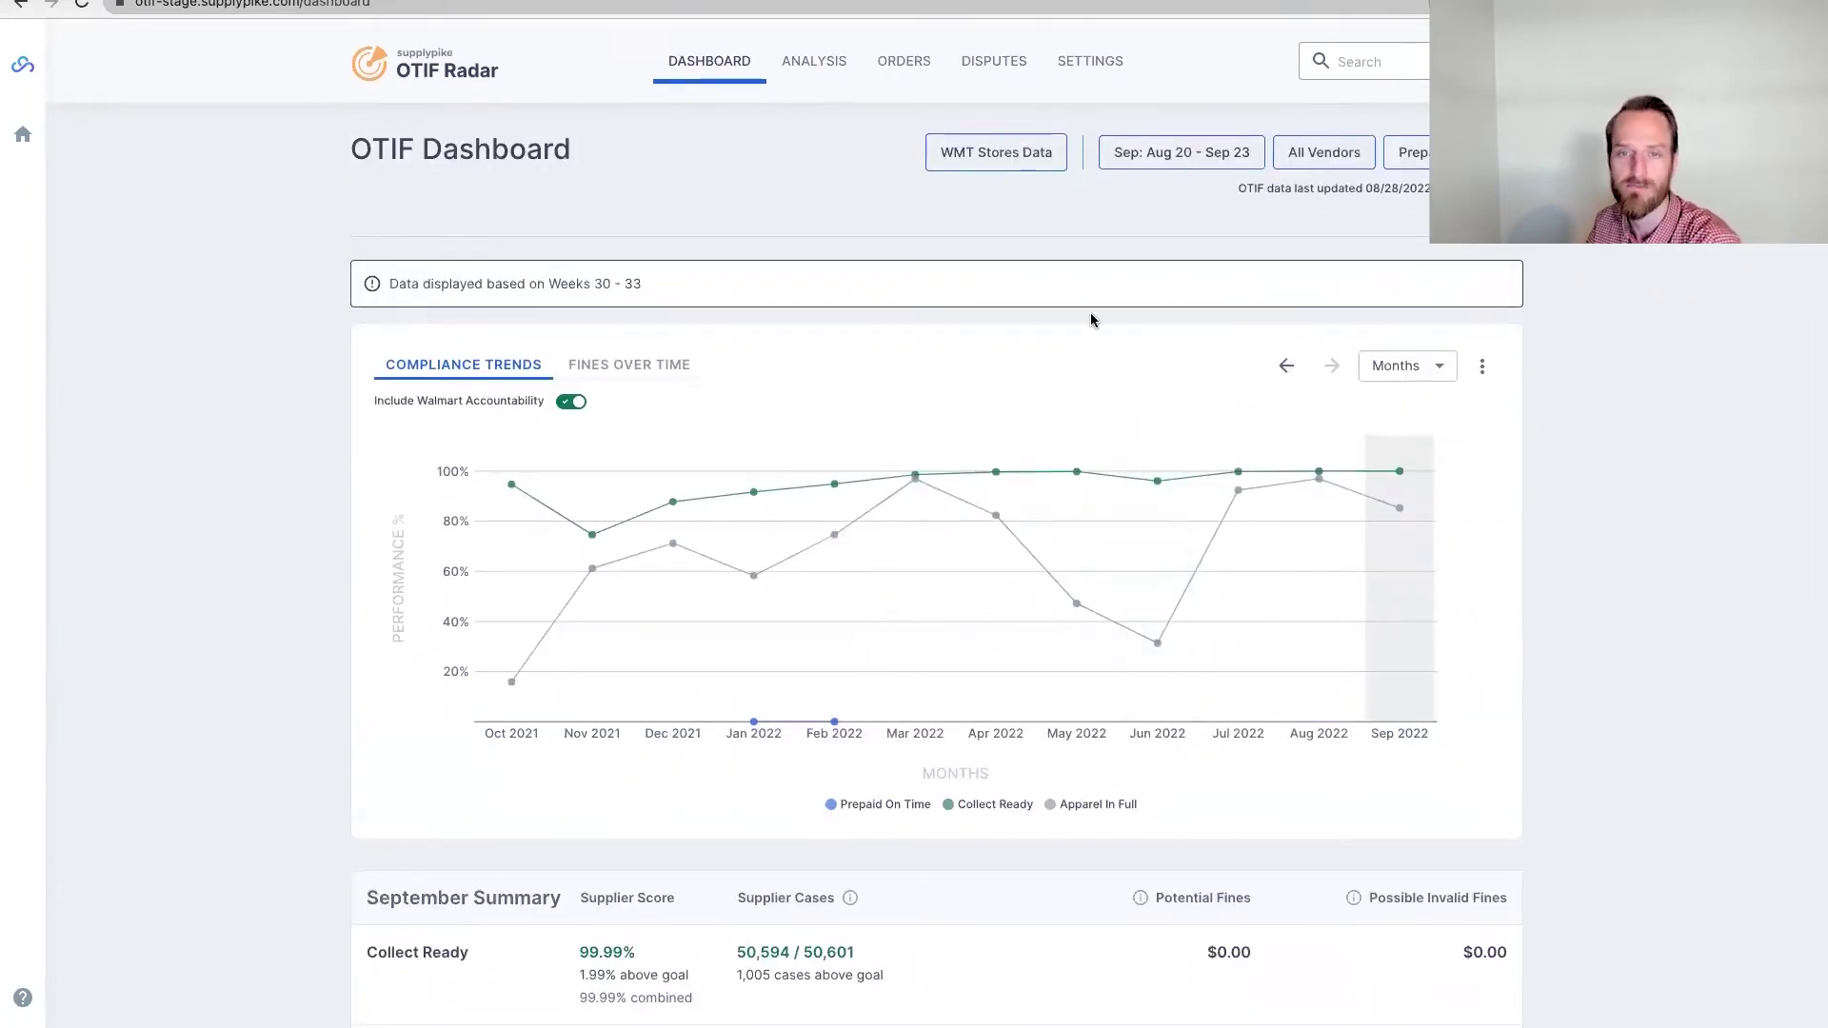
click(1180, 163)
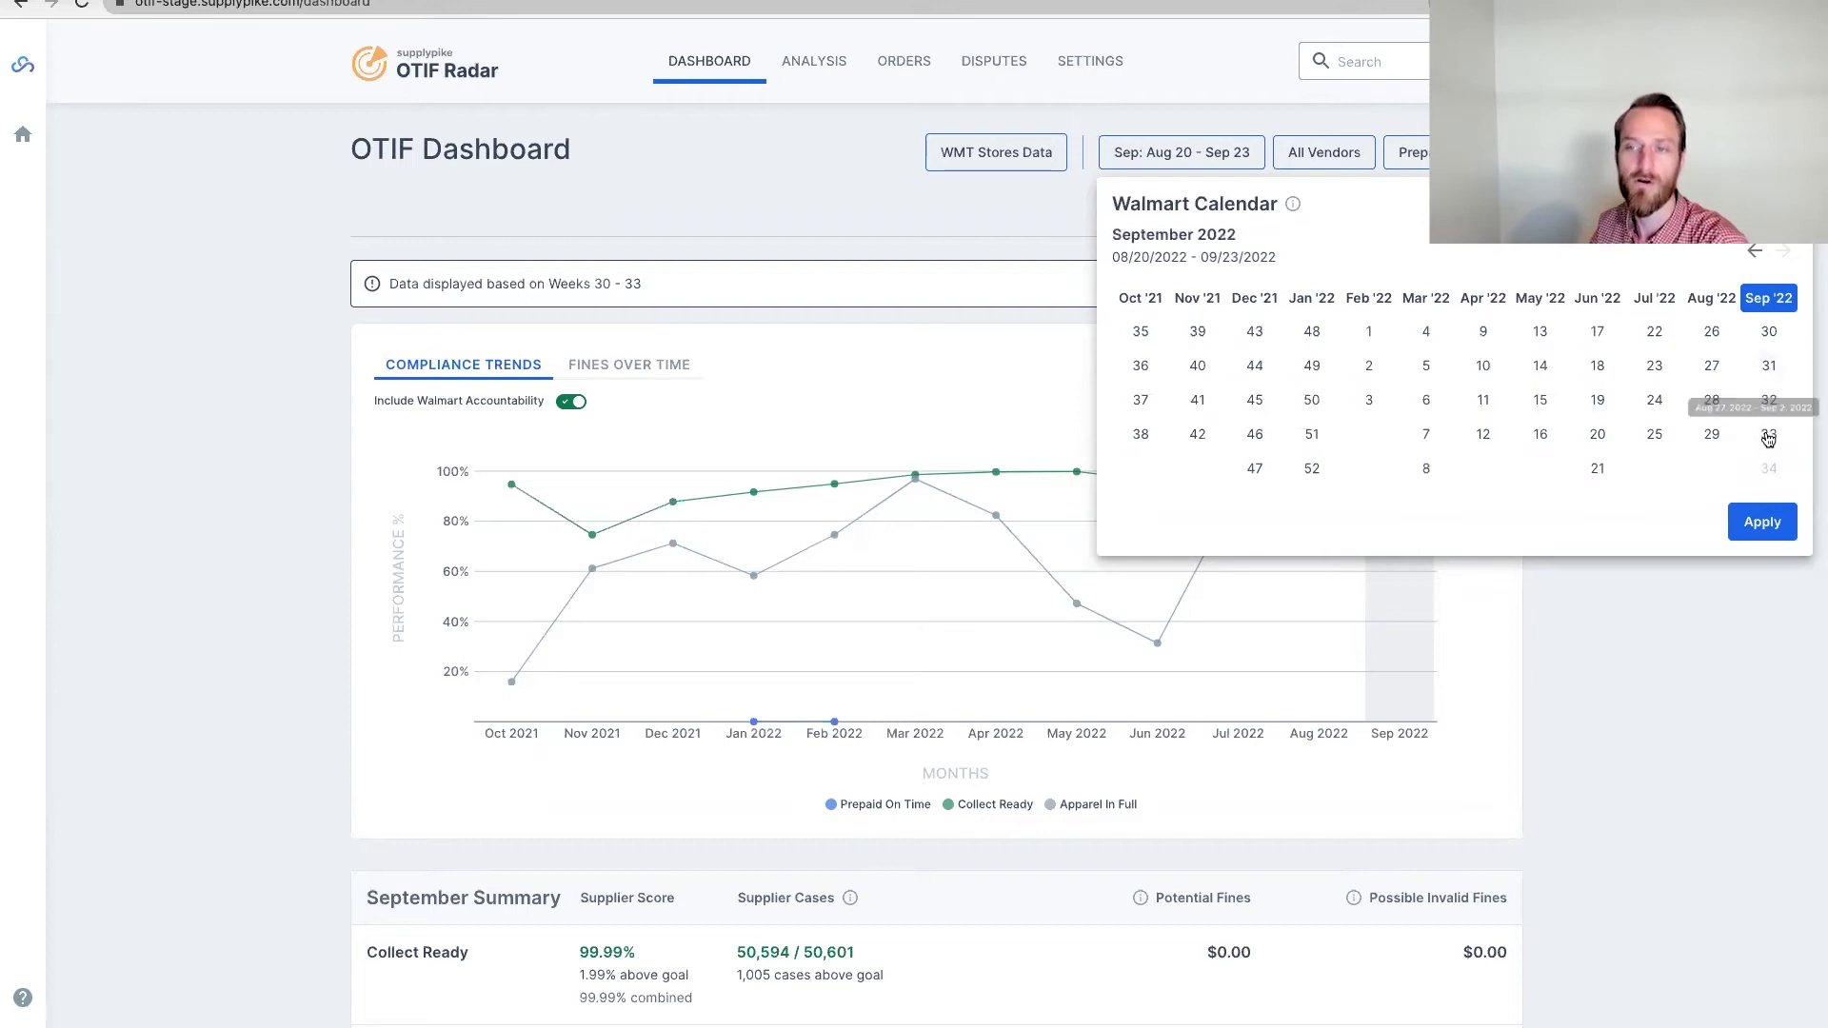
Dismiss the Walmart Calendar and scroll to the Compliance Trends chart and September Summary.
click(1773, 368)
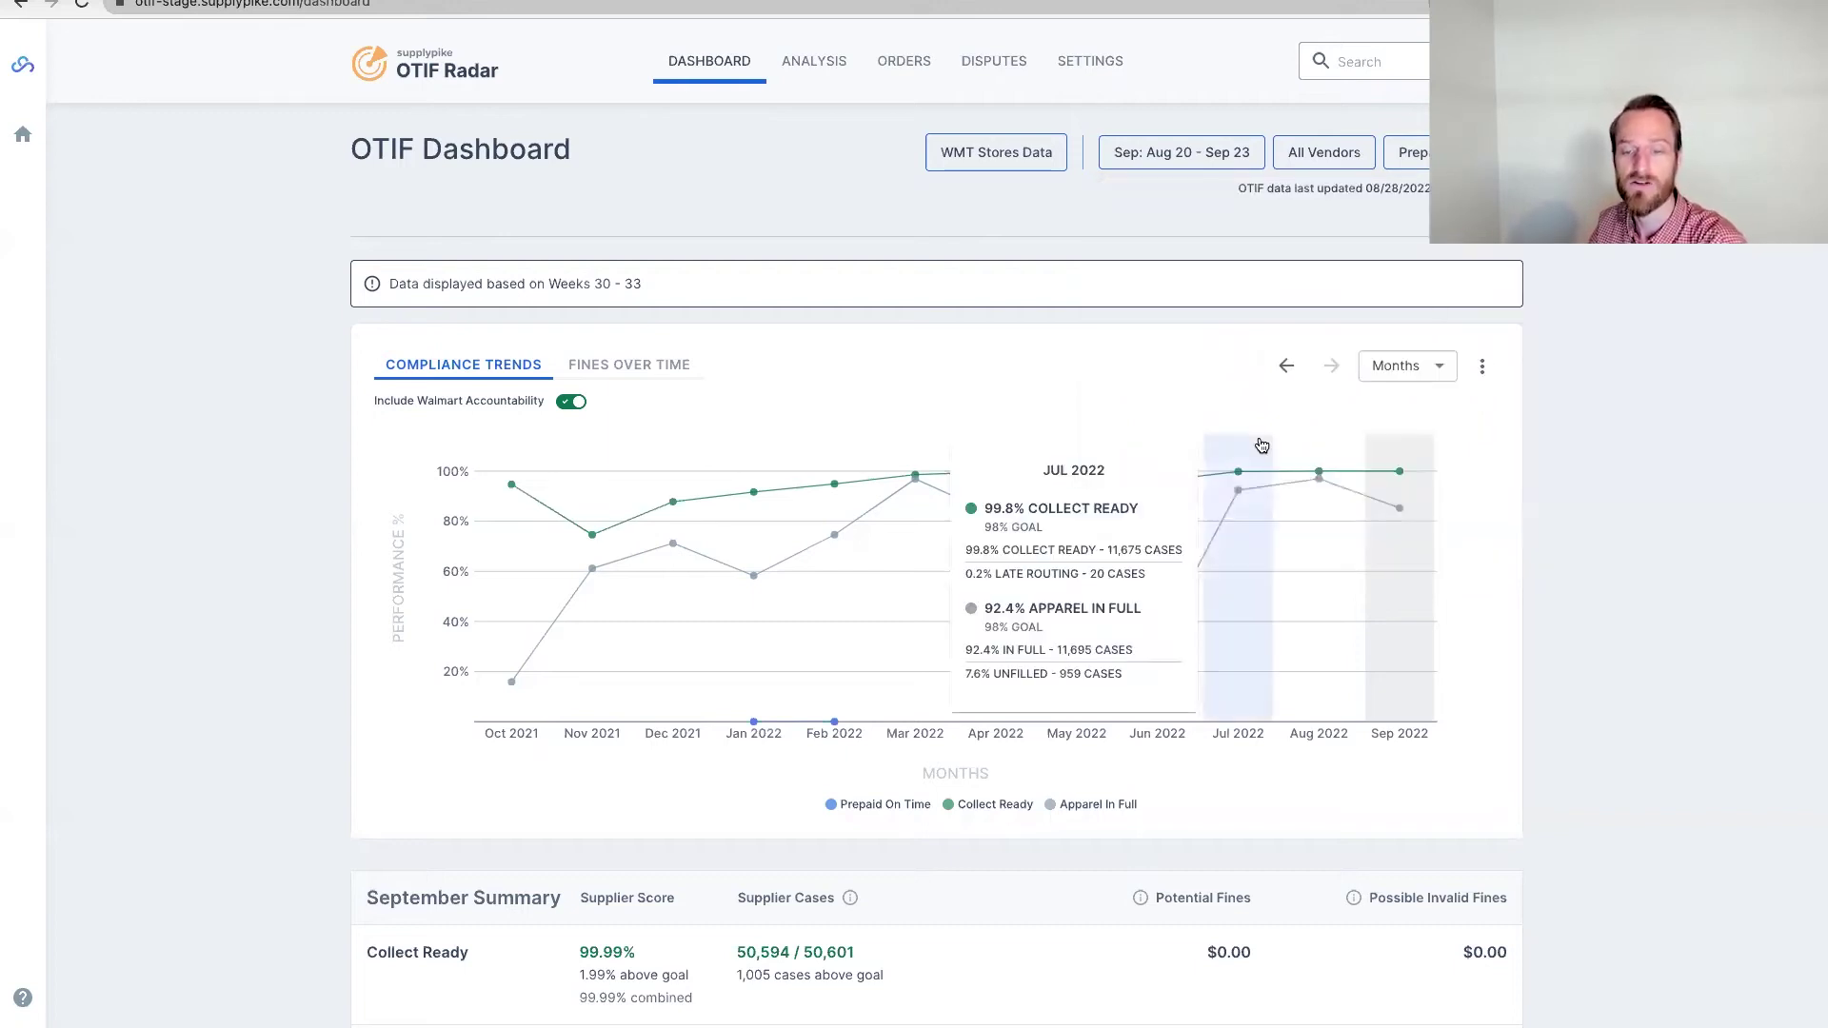
scroll(1261, 446, down, 3)
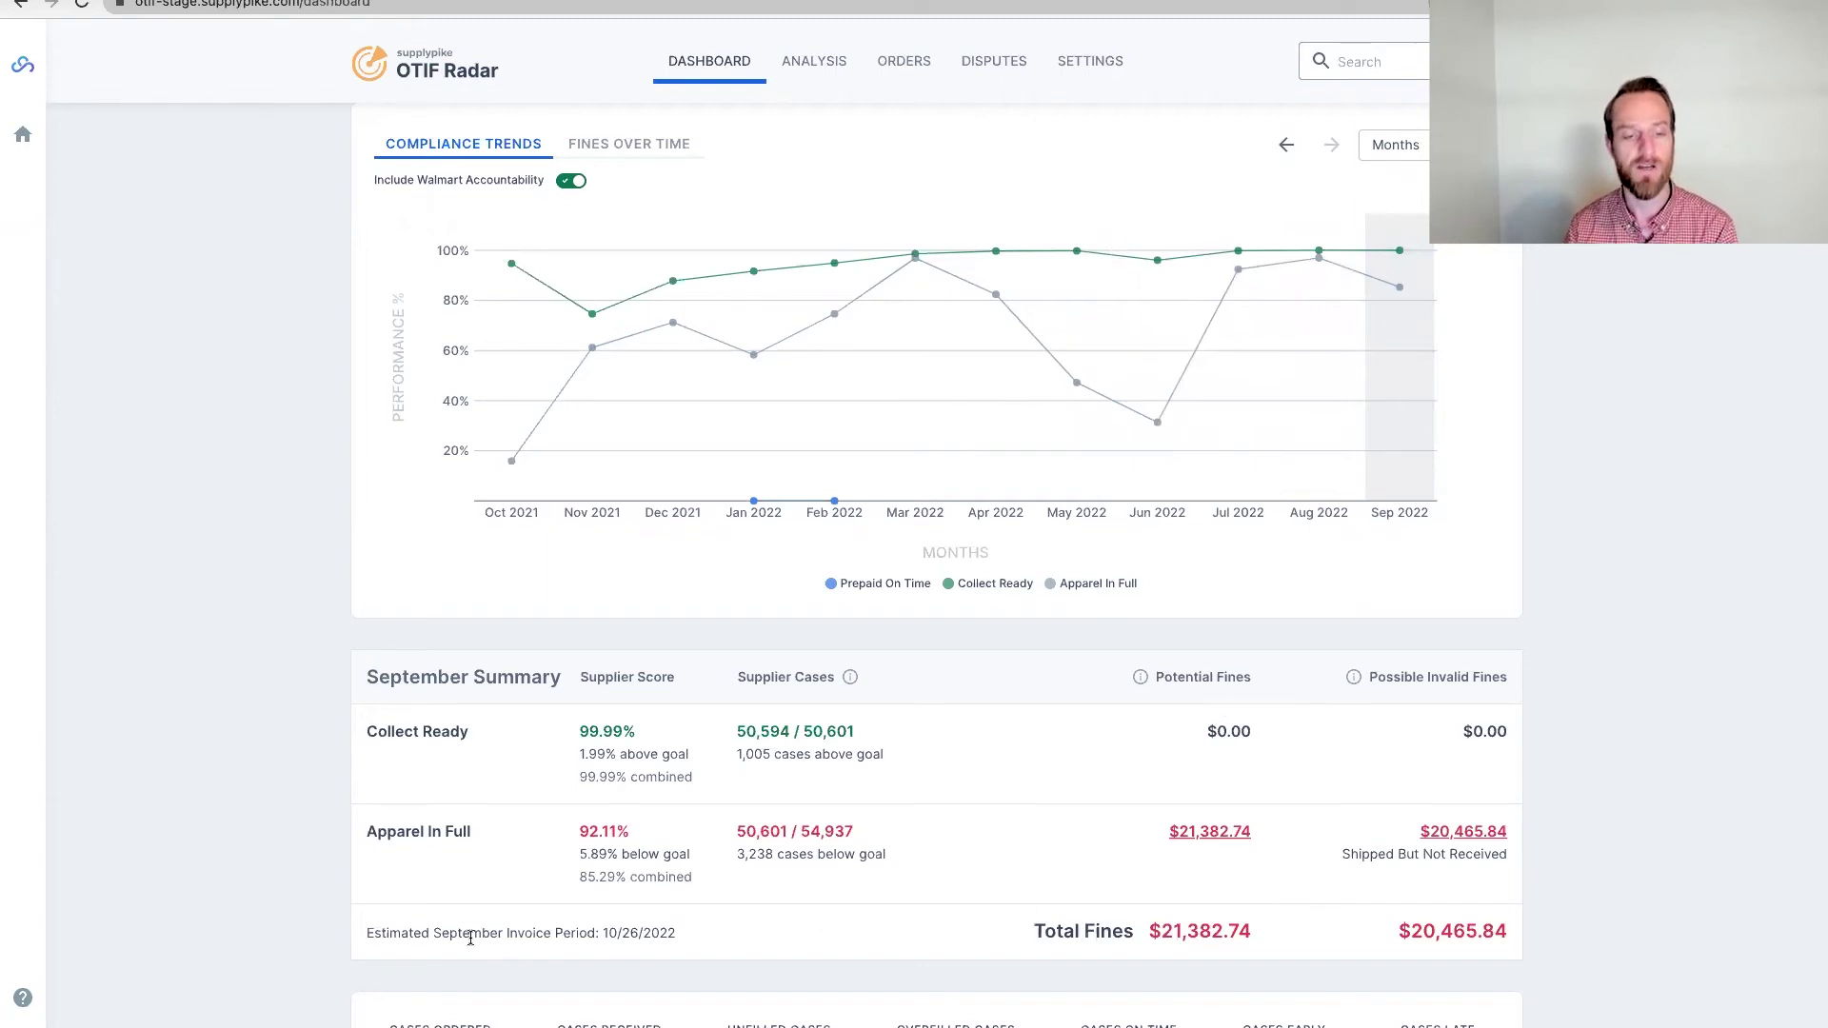
drag(364, 934, 671, 931)
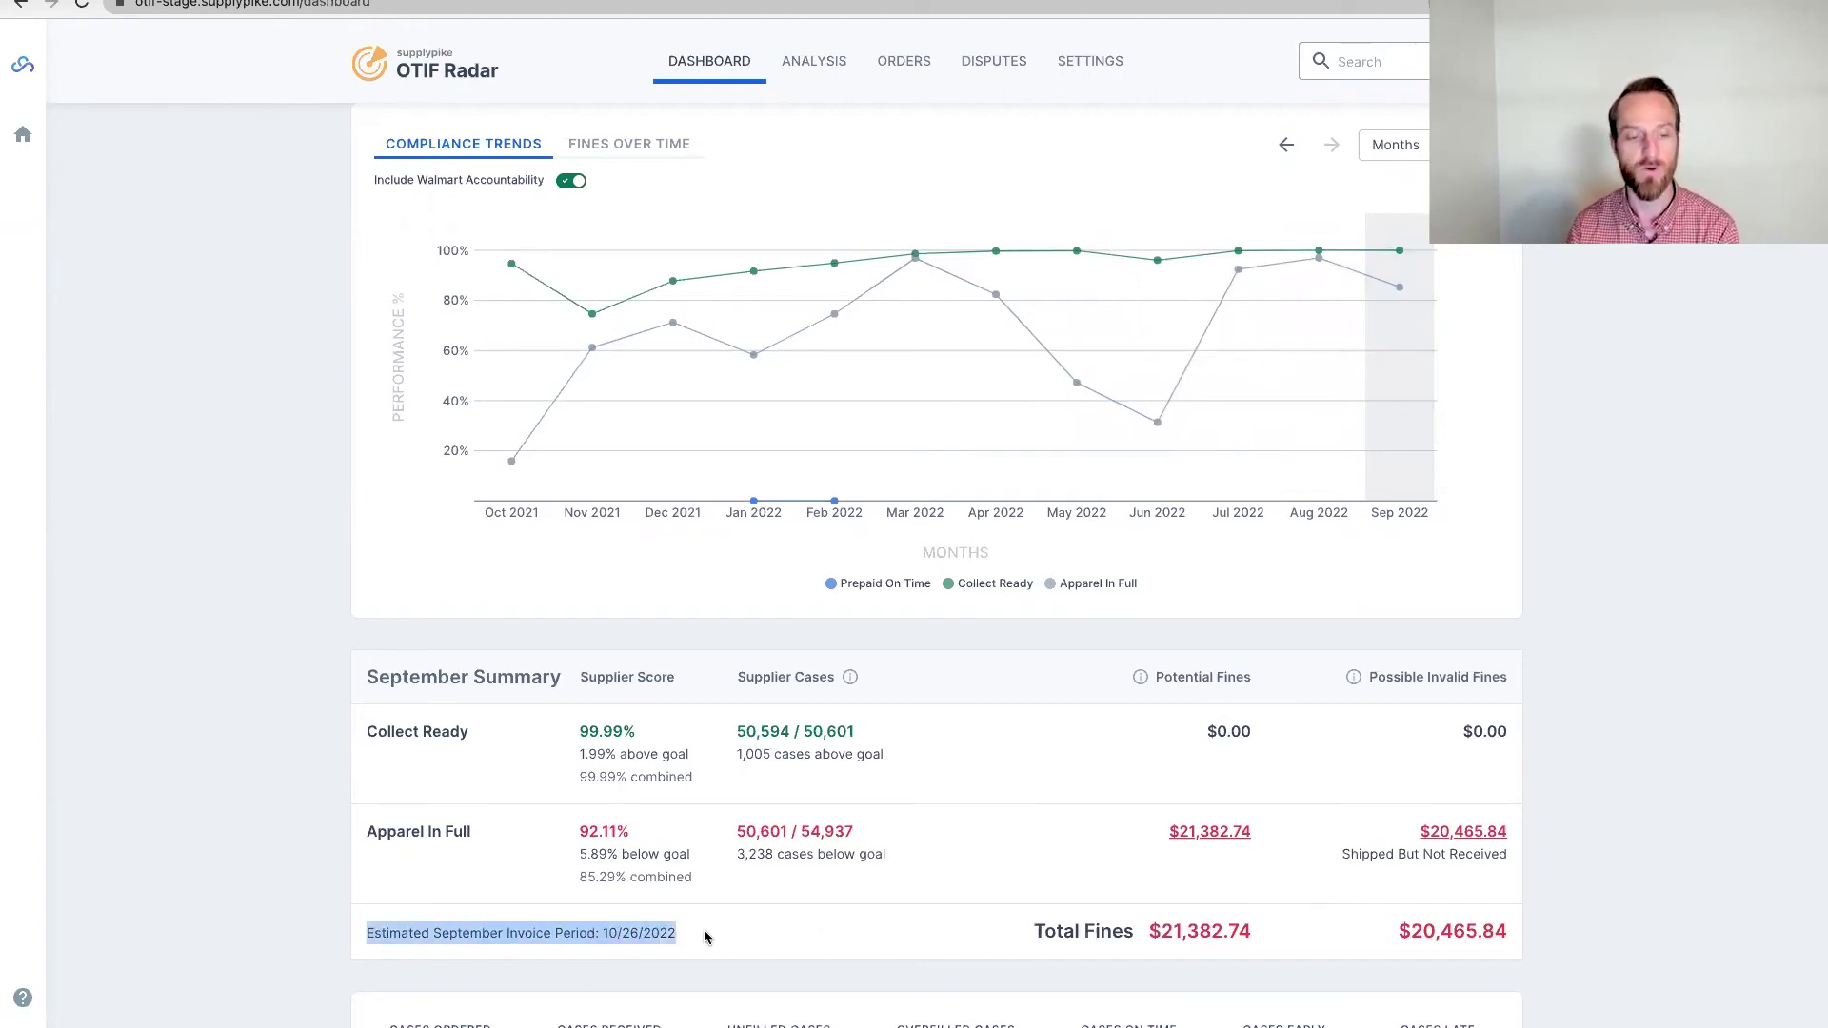
click(704, 931)
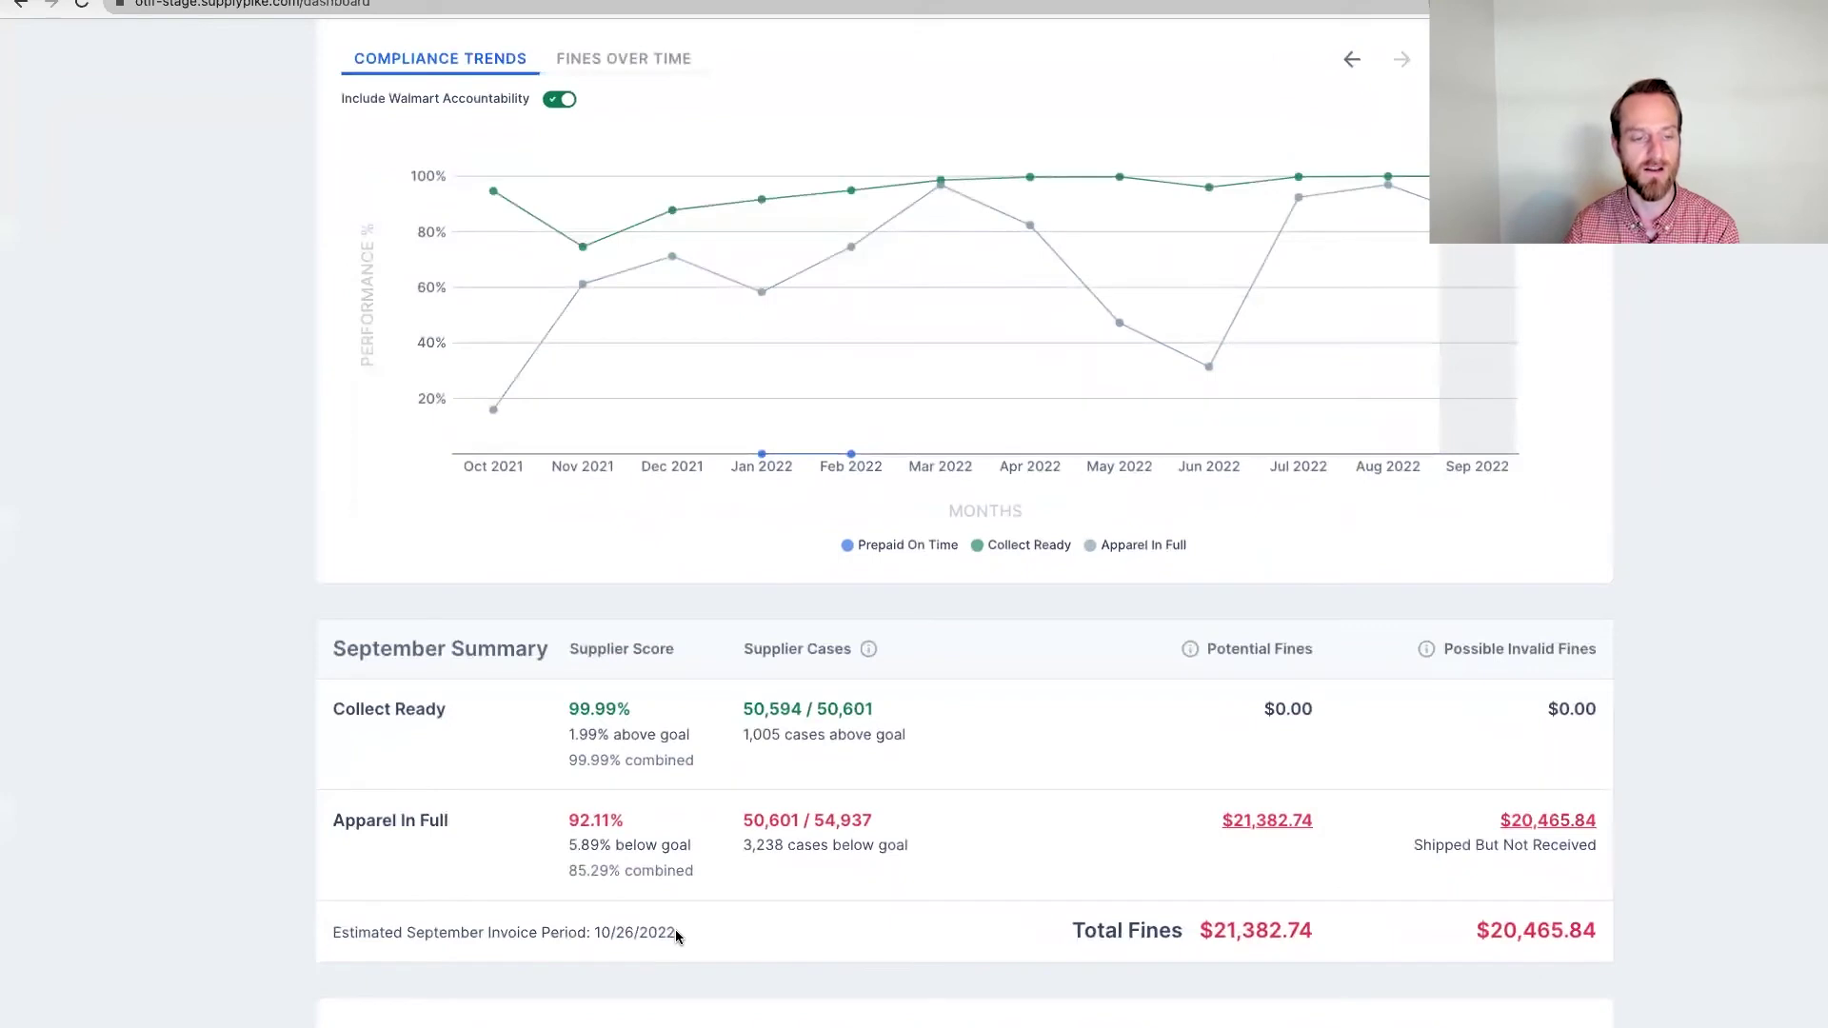
scroll(676, 929, up, 2)
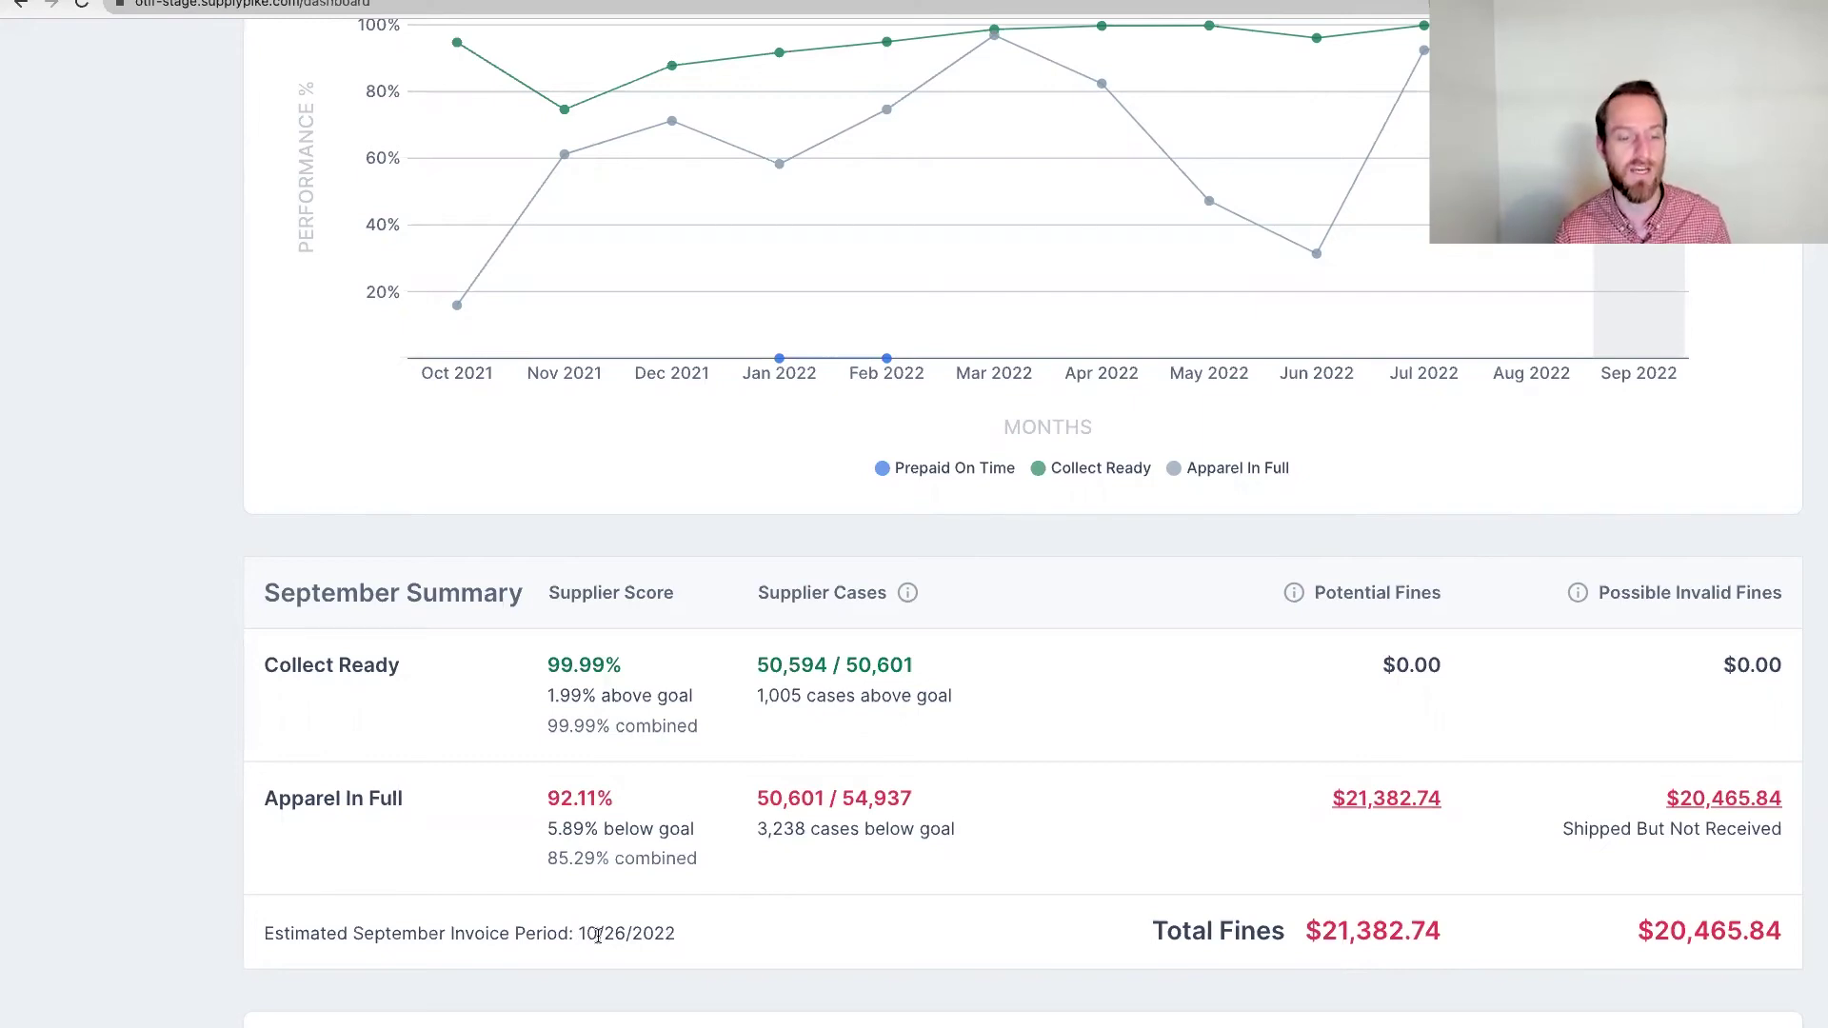
drag(584, 937, 711, 939)
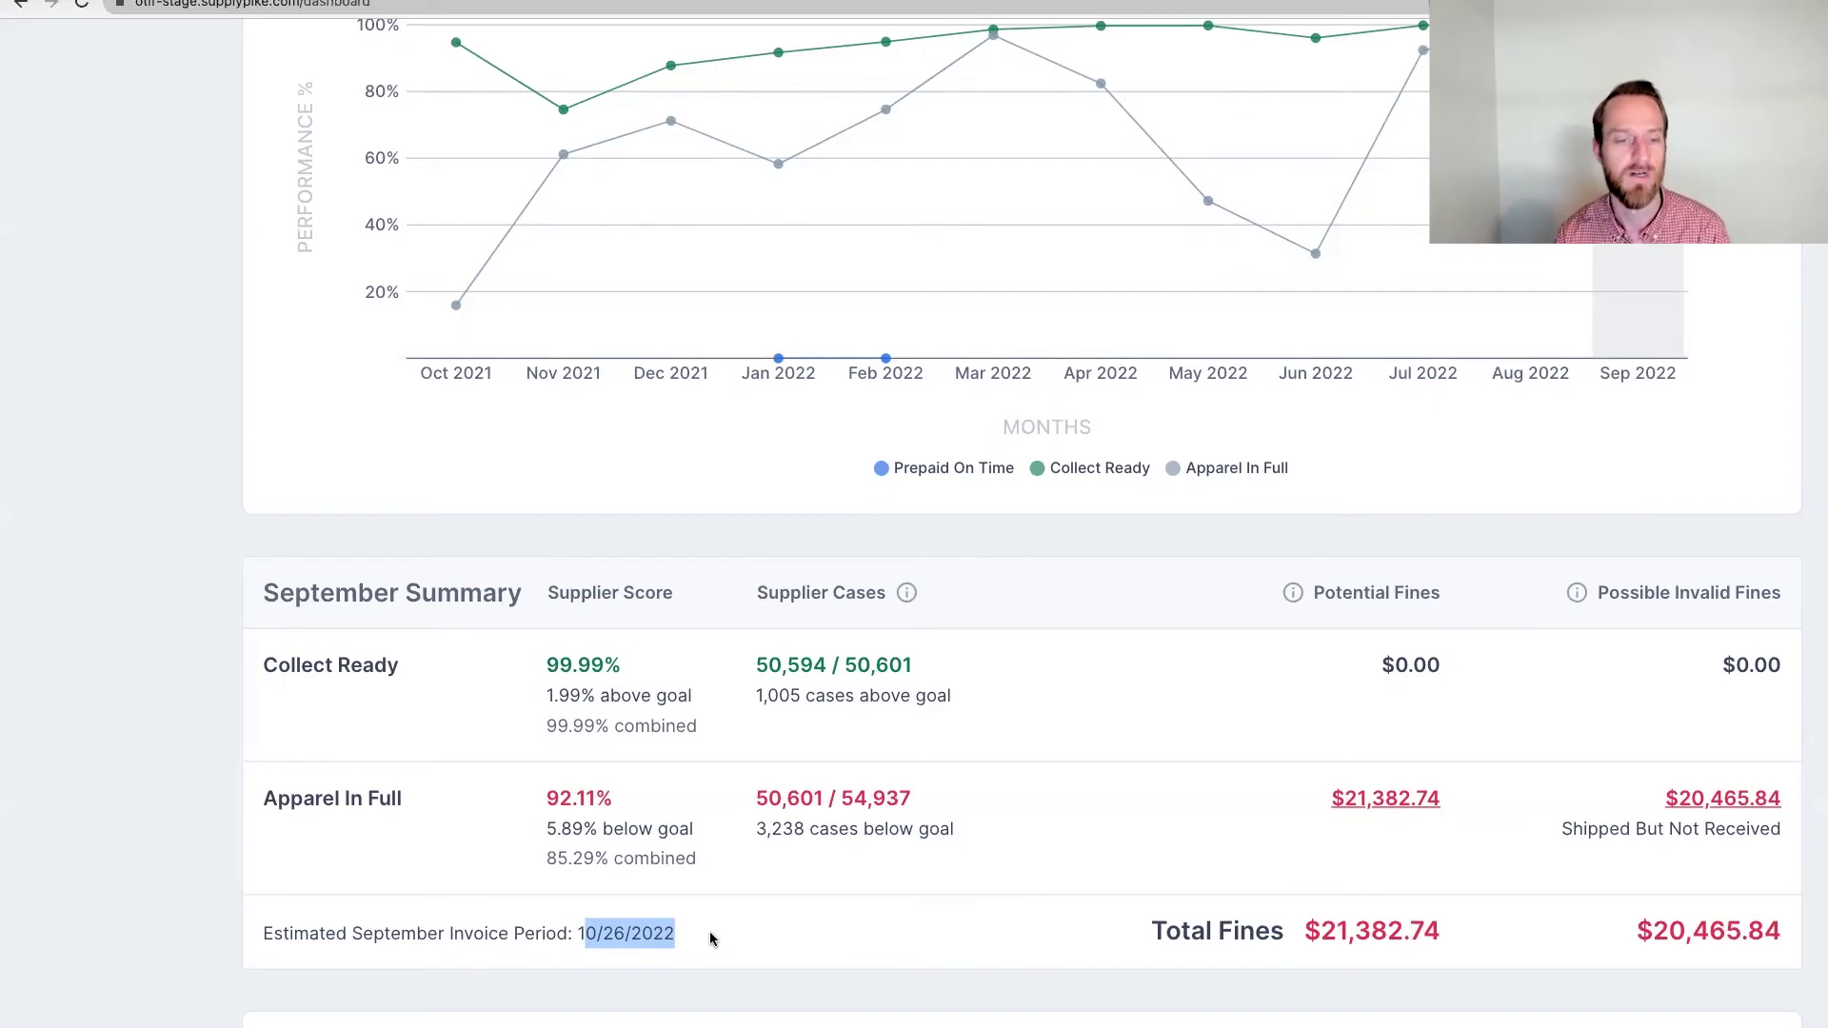
click(711, 940)
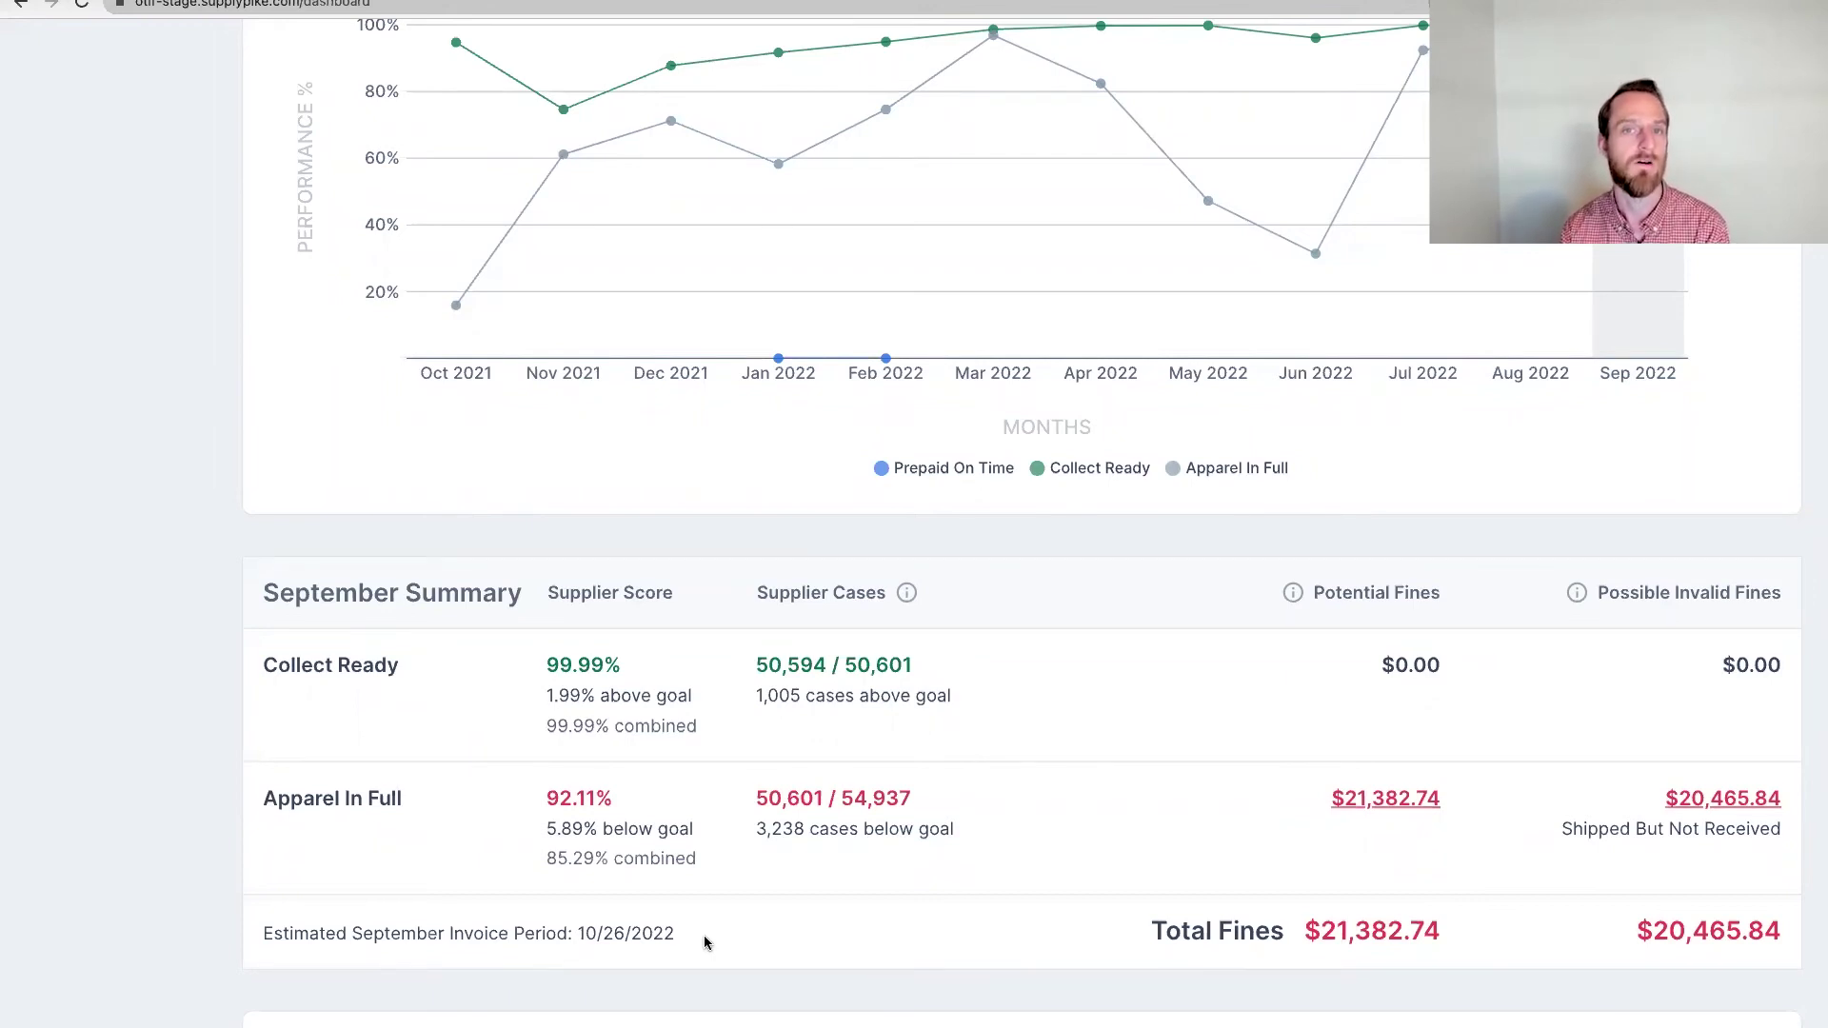
key(ctrl+minus)
key(ctrl+minus)
key(ctrl+minus)
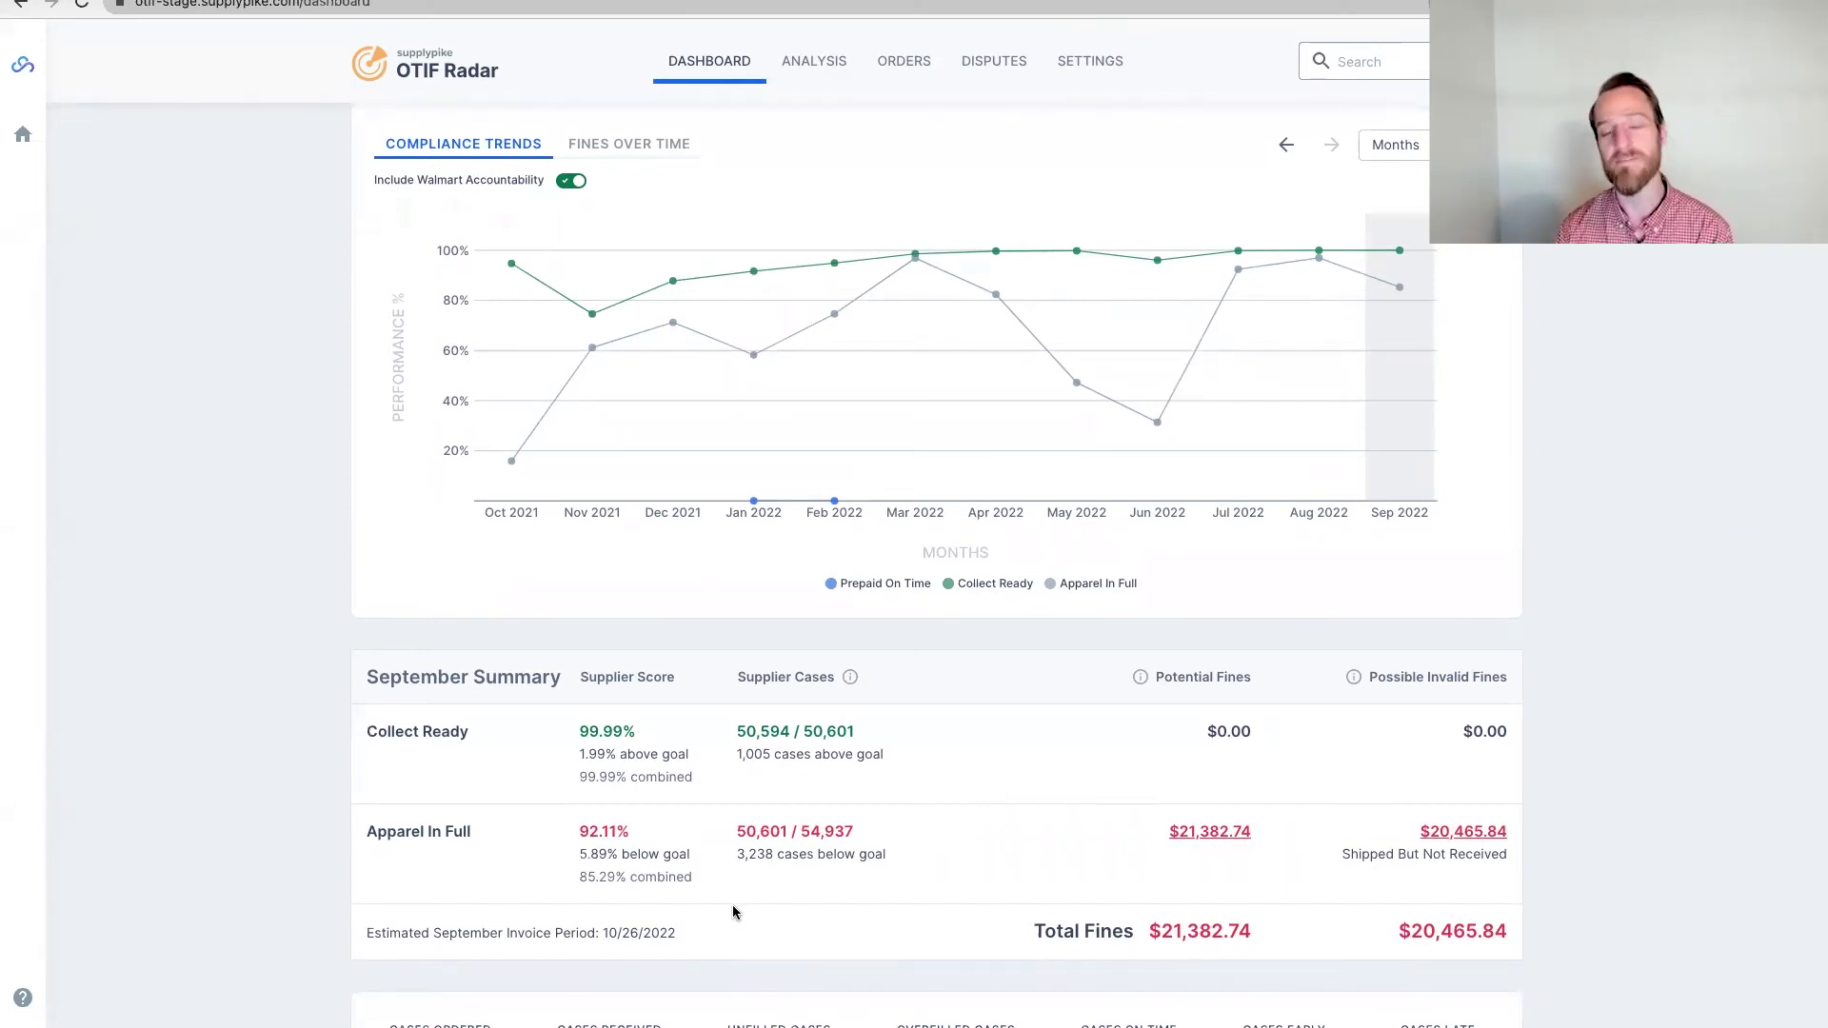
scroll(1211, 666, up, 3)
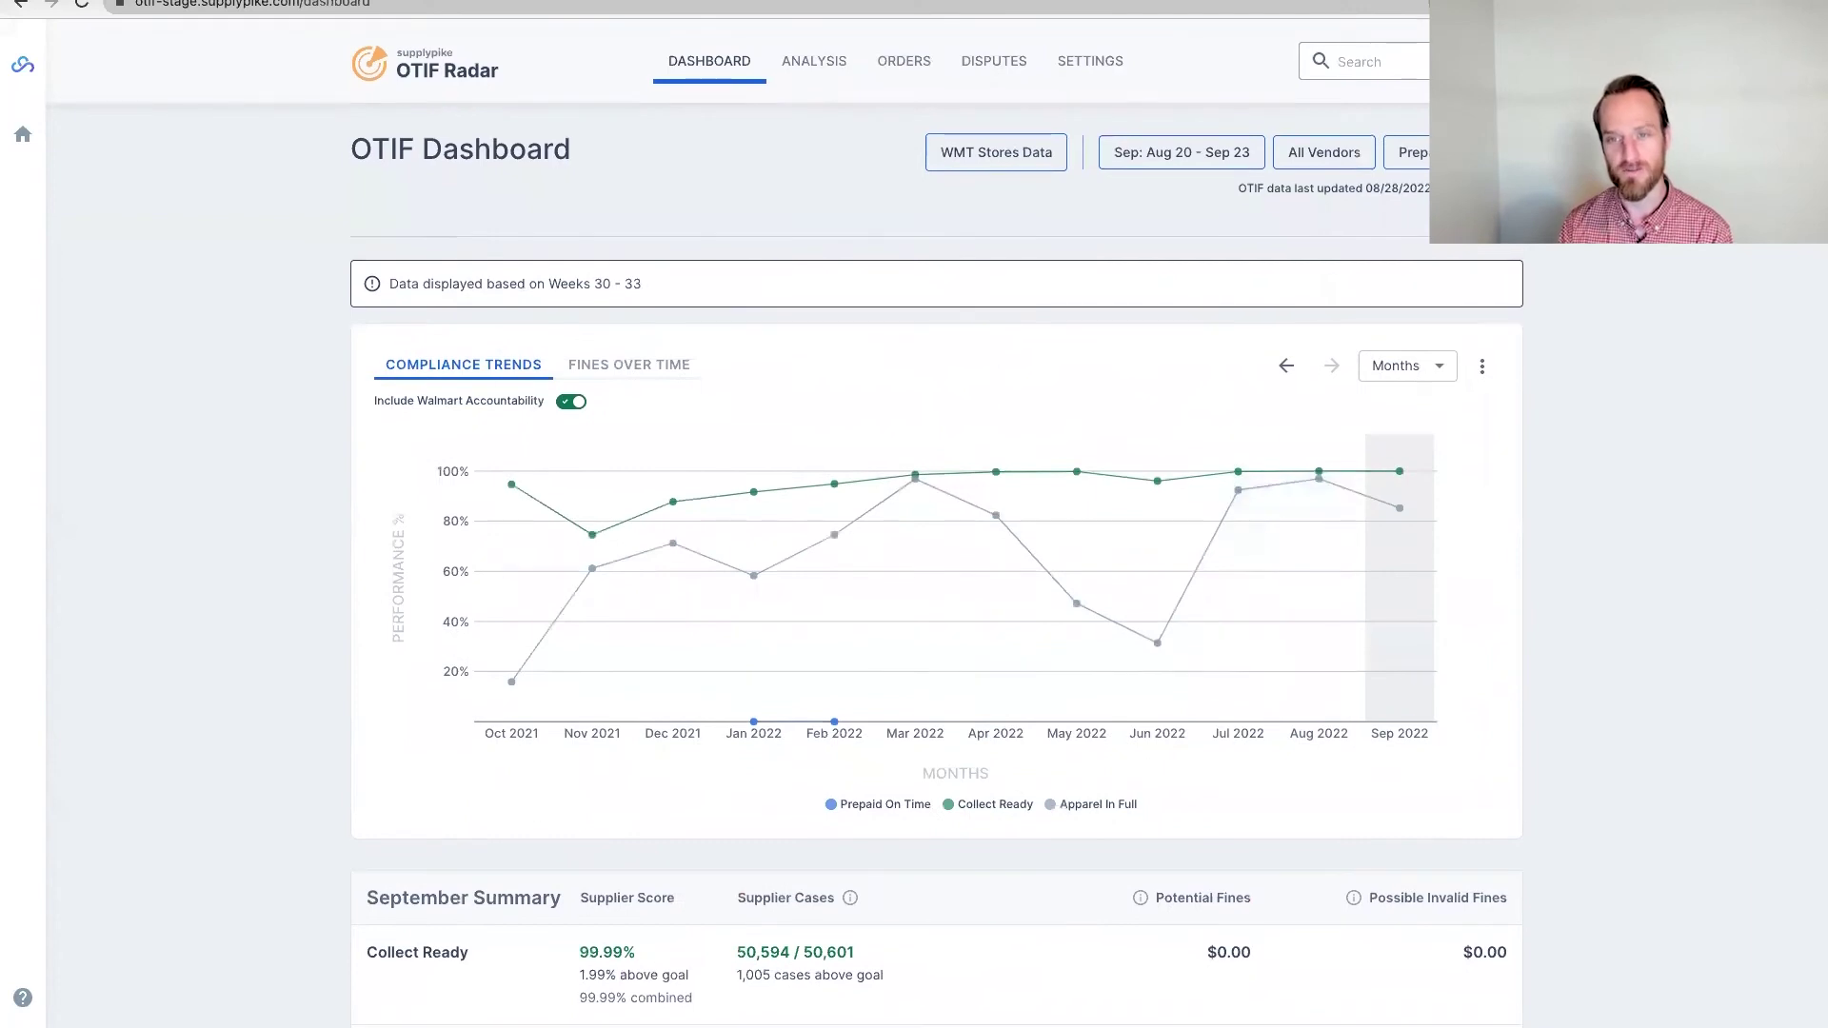
click(1481, 365)
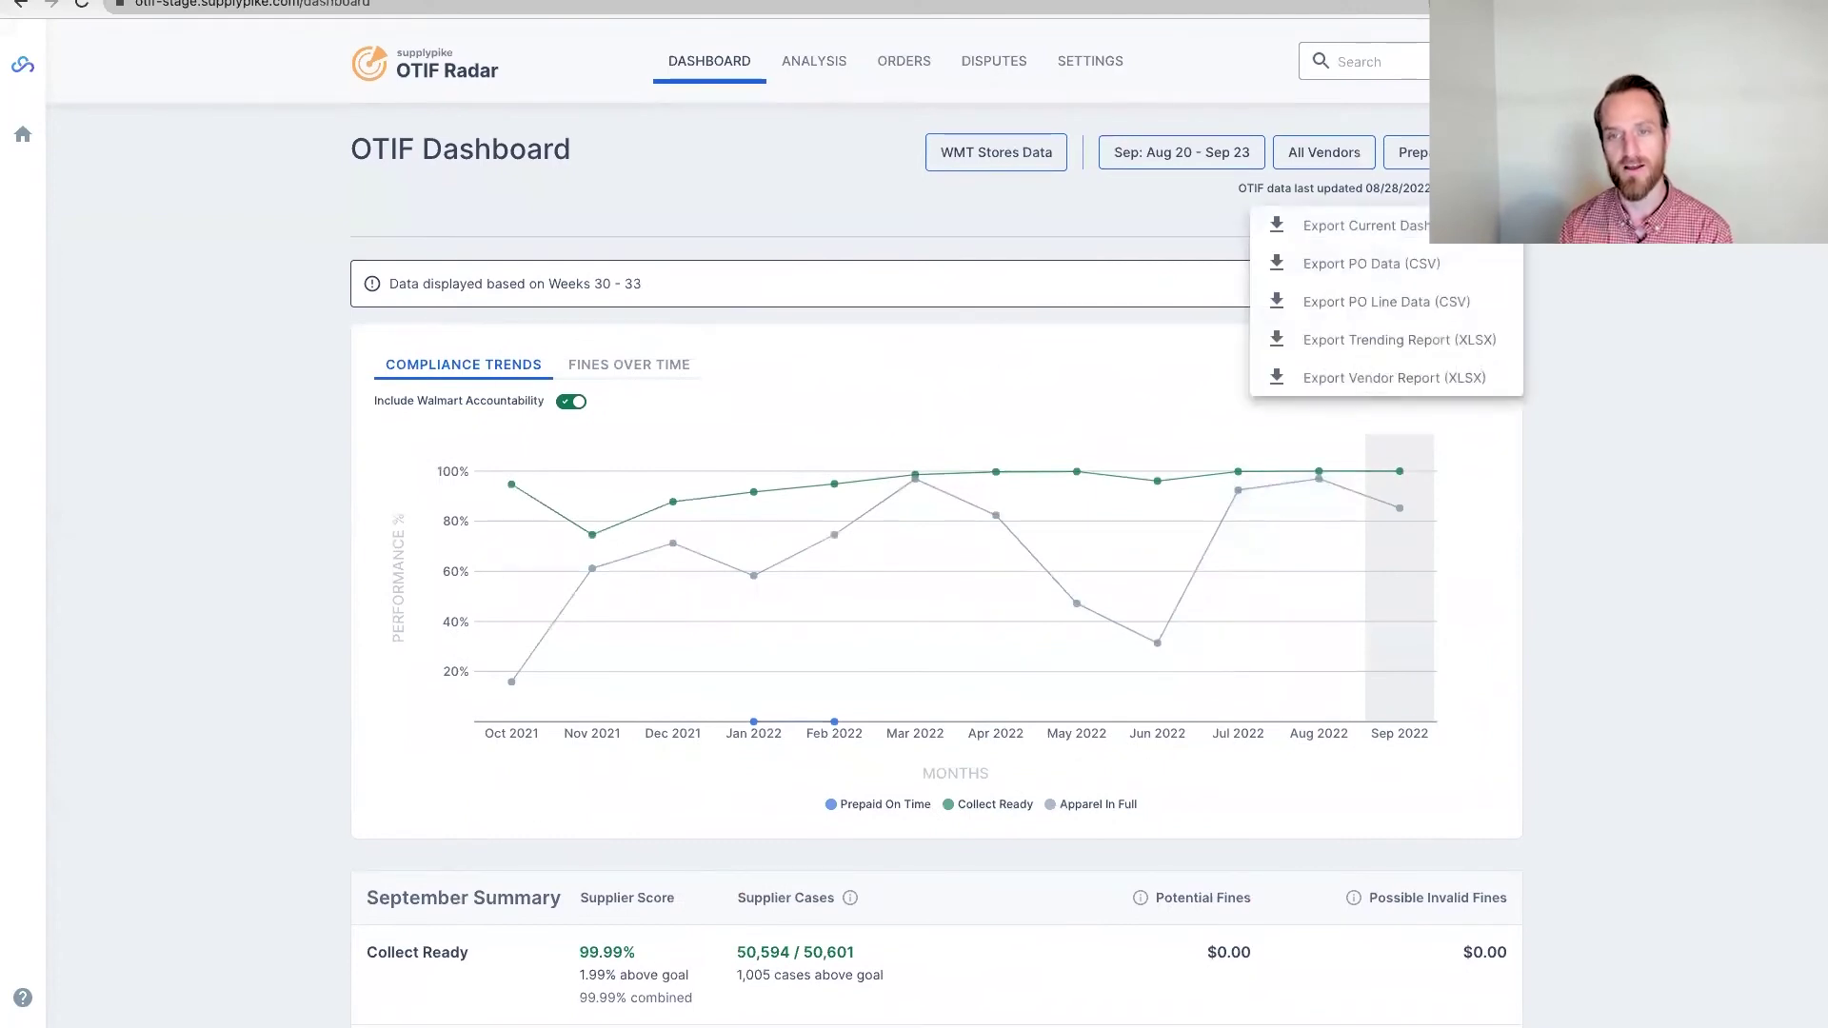
click(1449, 354)
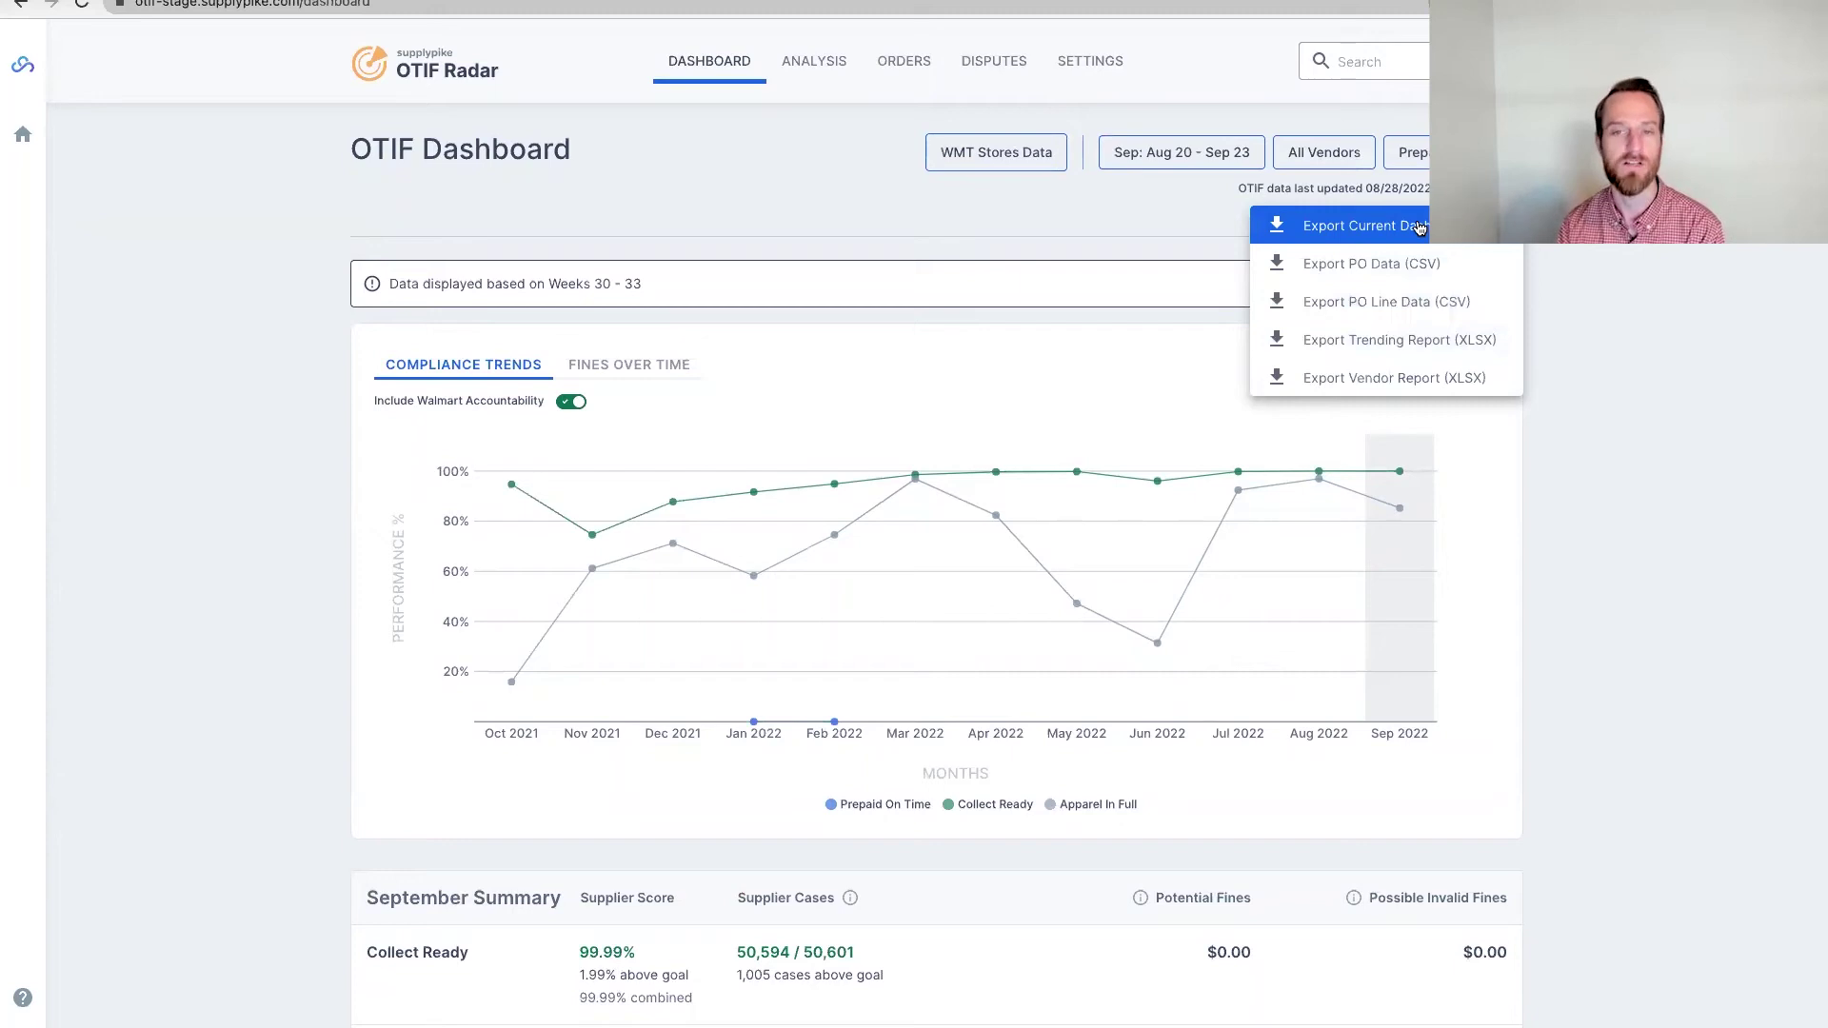
click(1093, 213)
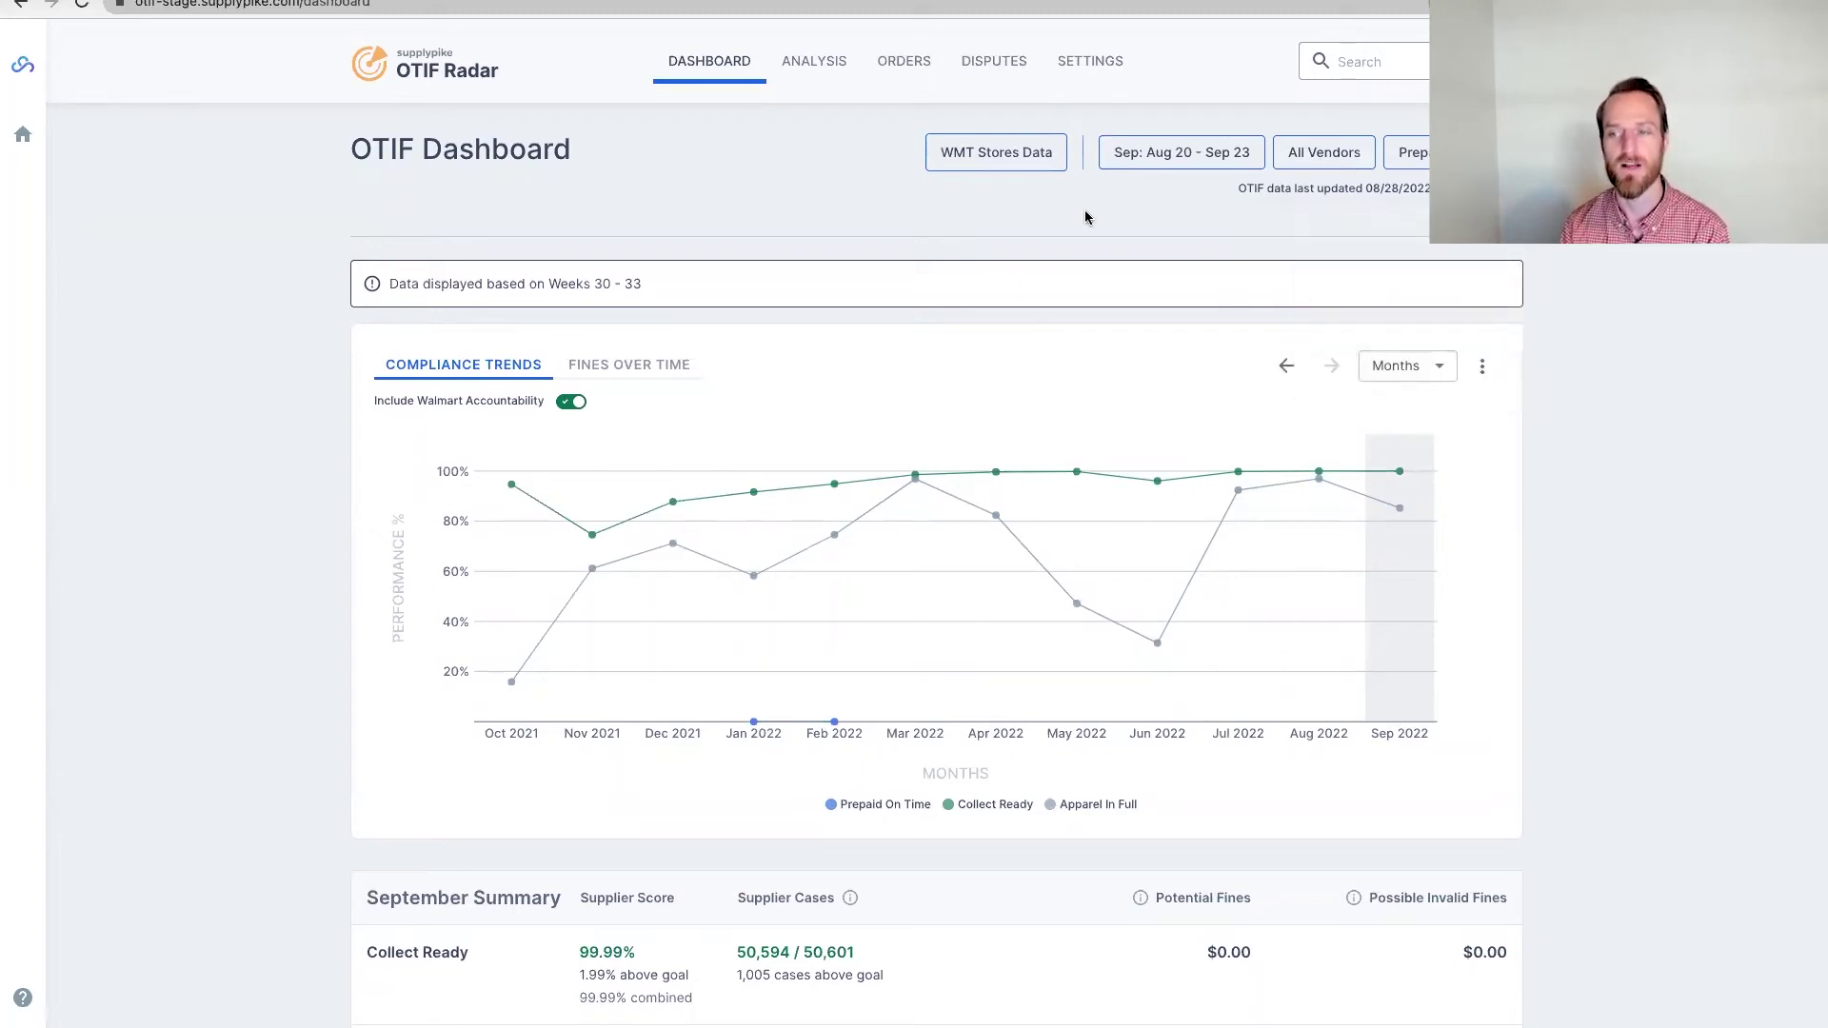
scroll(1098, 409, down, 4)
scroll(1098, 409, down, 1)
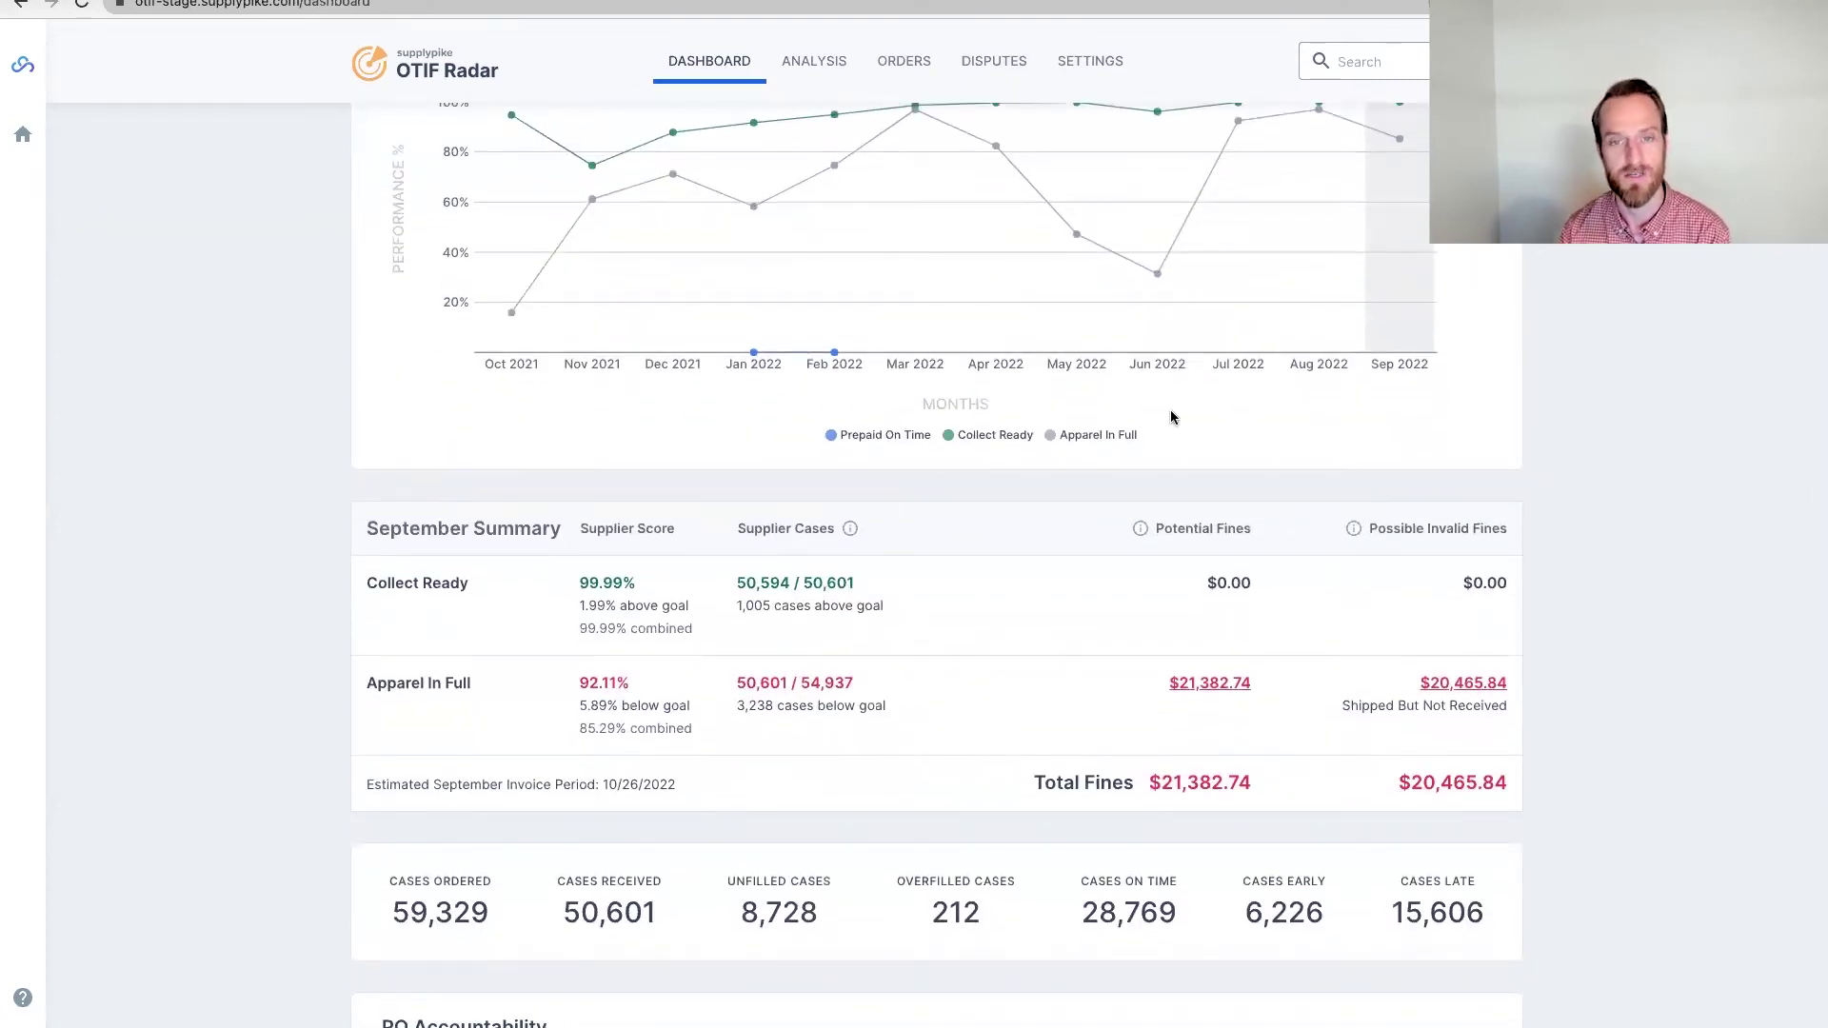
scroll(1171, 417, up, 4)
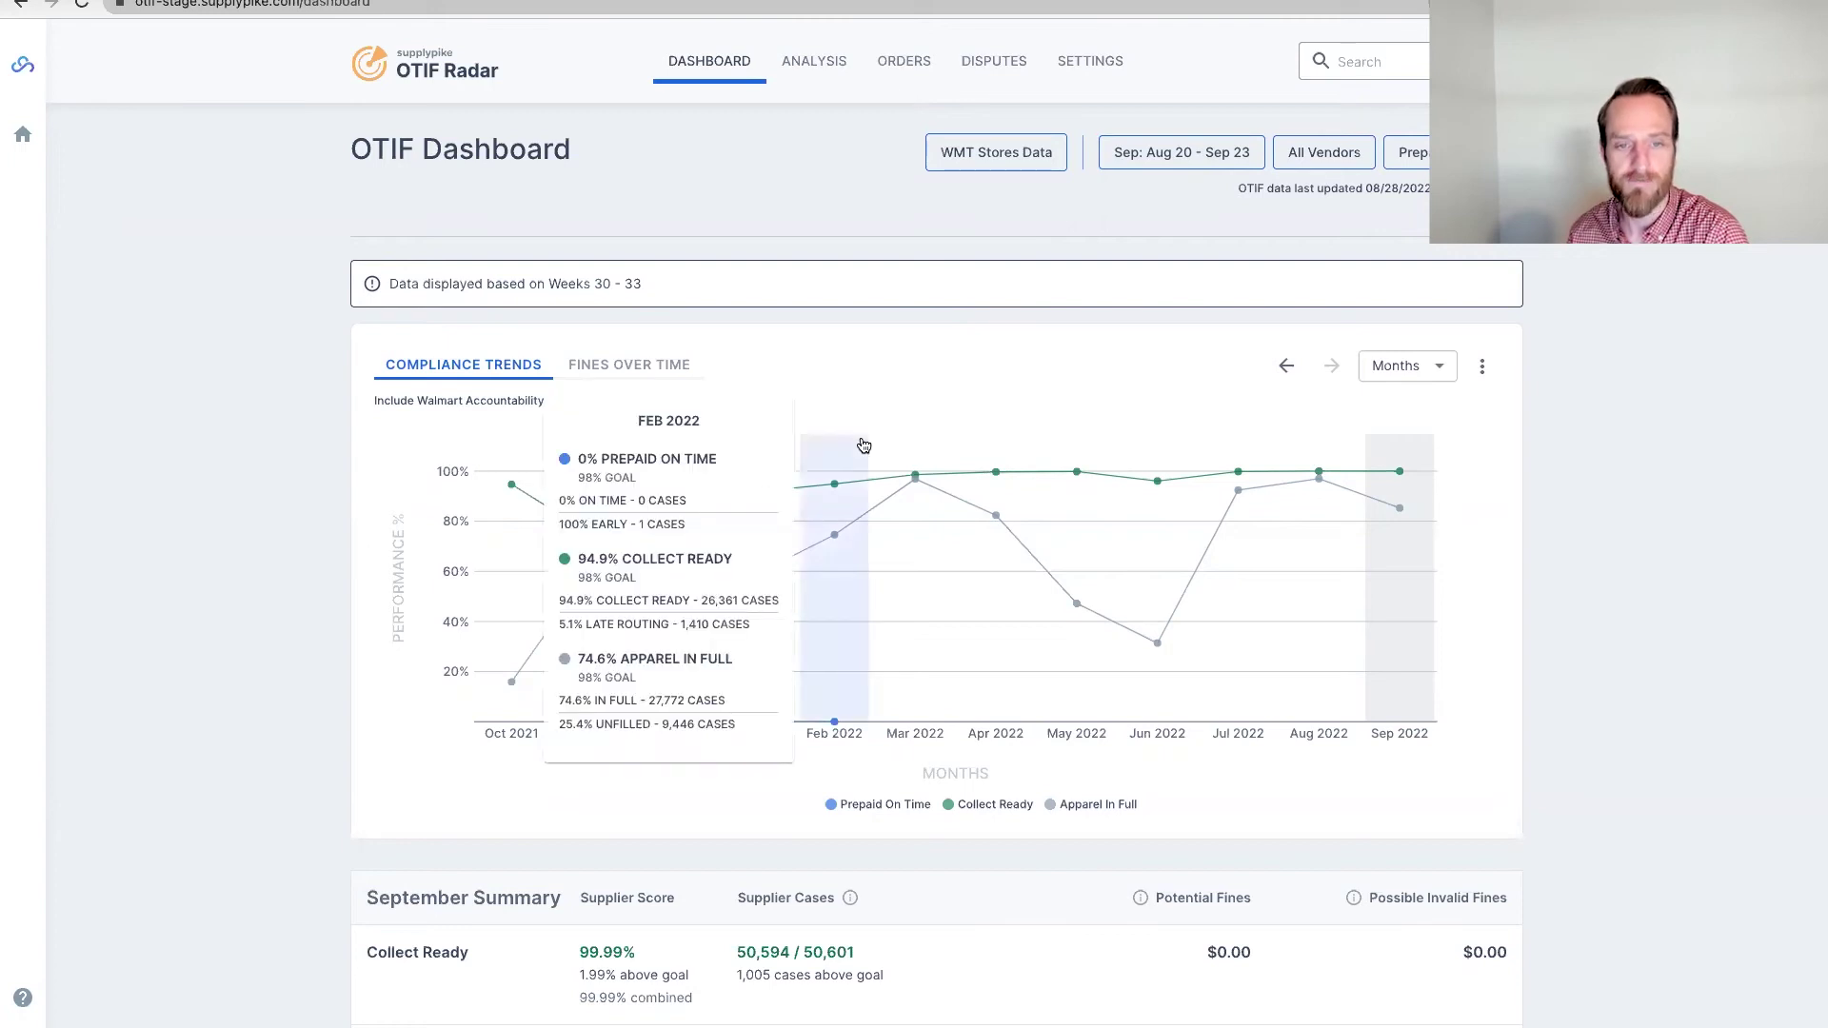
scroll(911, 370, down, 4)
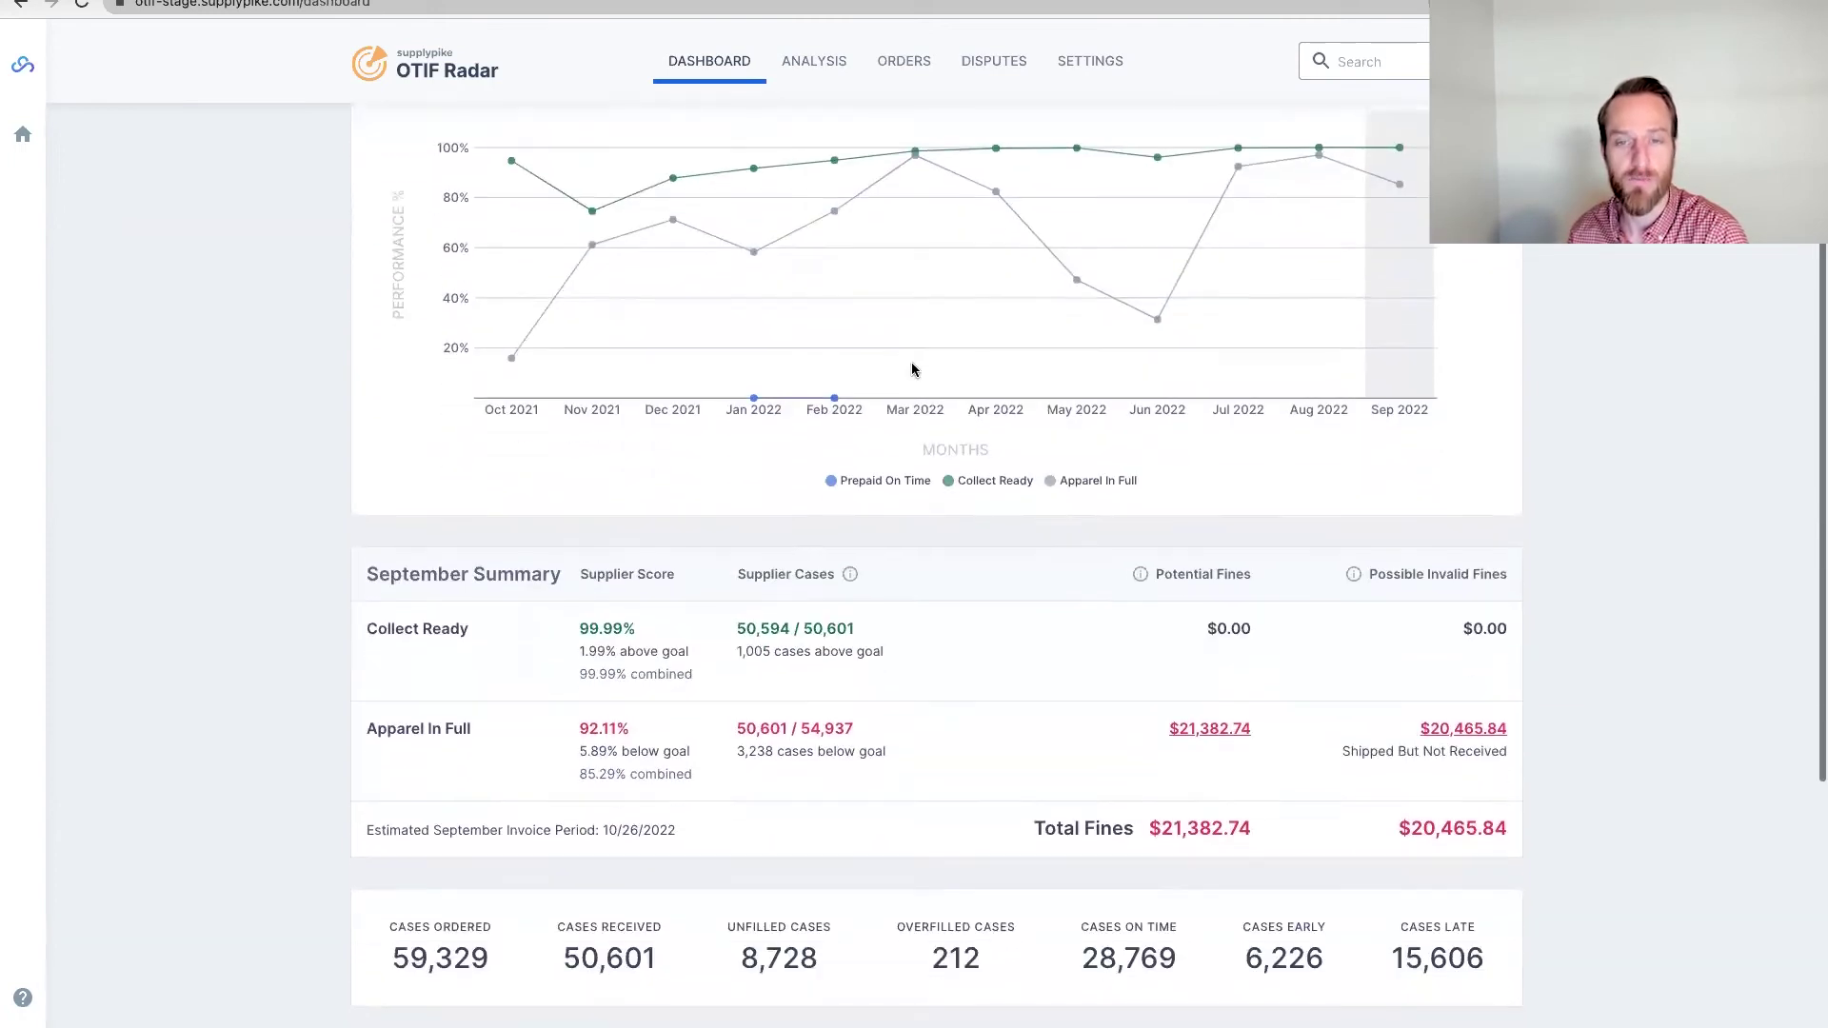
scroll(911, 369, up, 4)
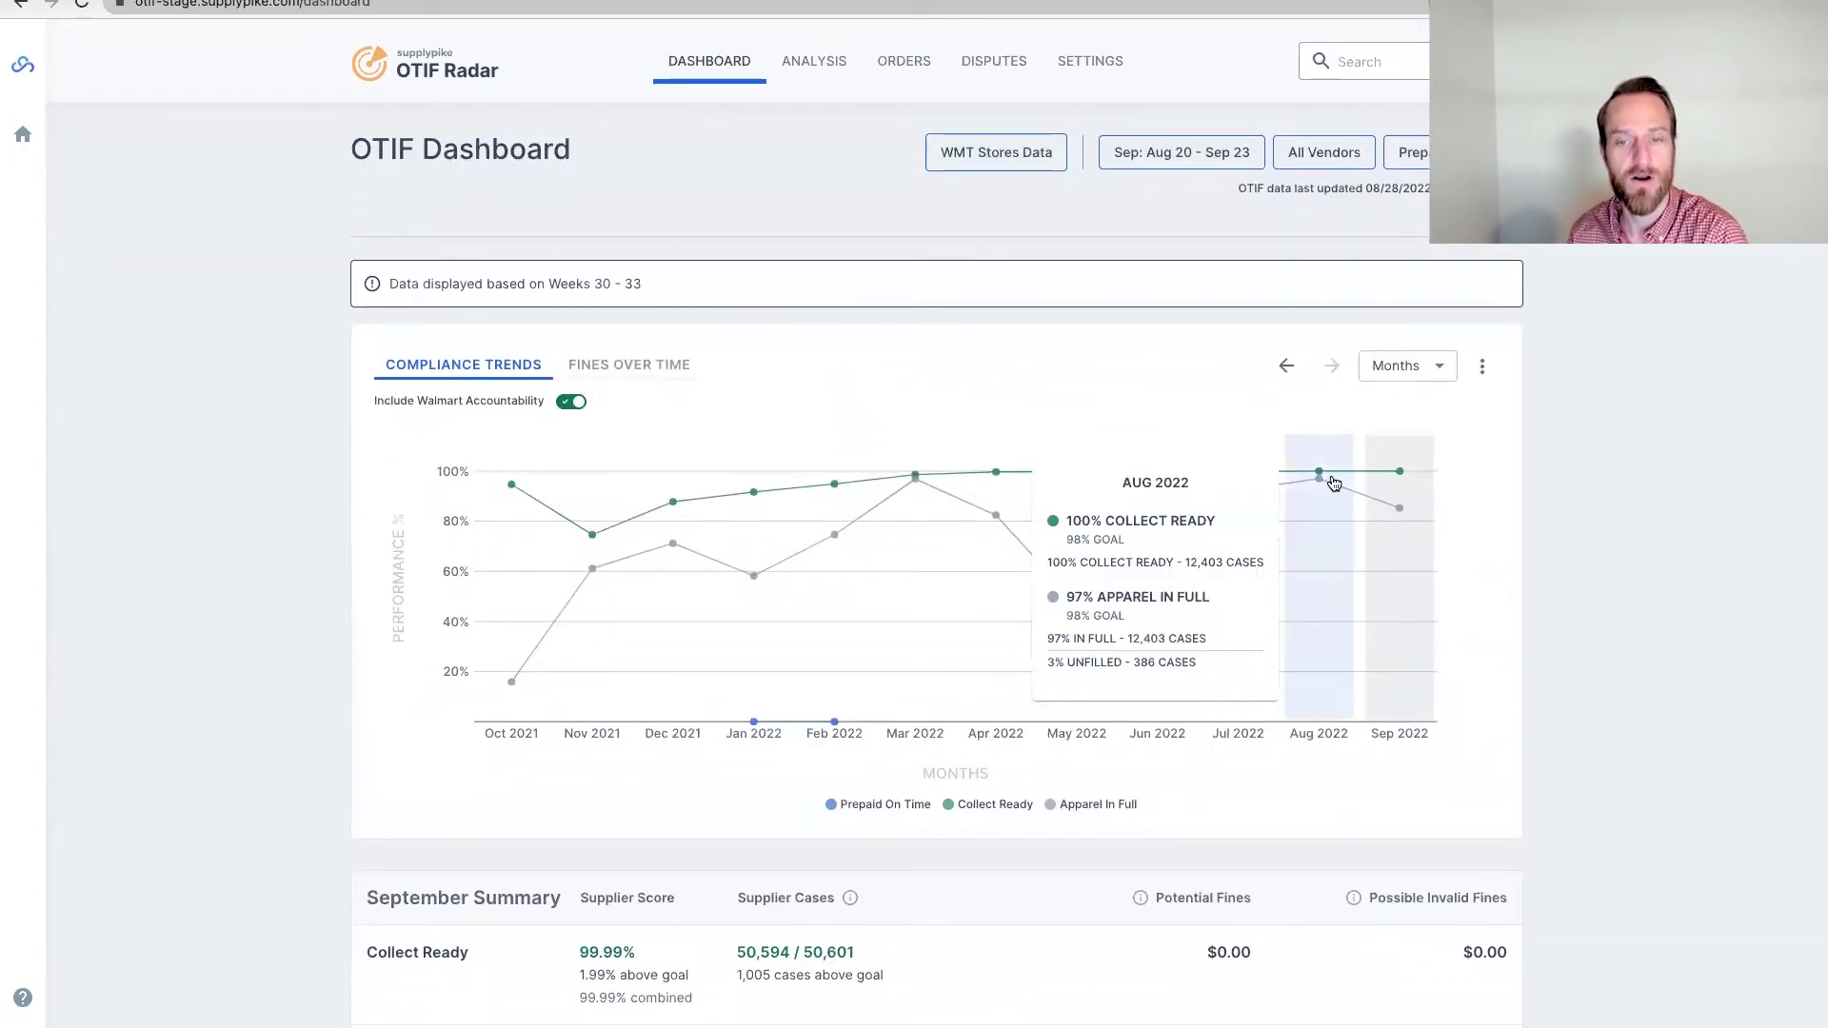
Switch the dashboard to July 2022 and open the POs behind the $777.67 possible invalid fines.
click(1243, 490)
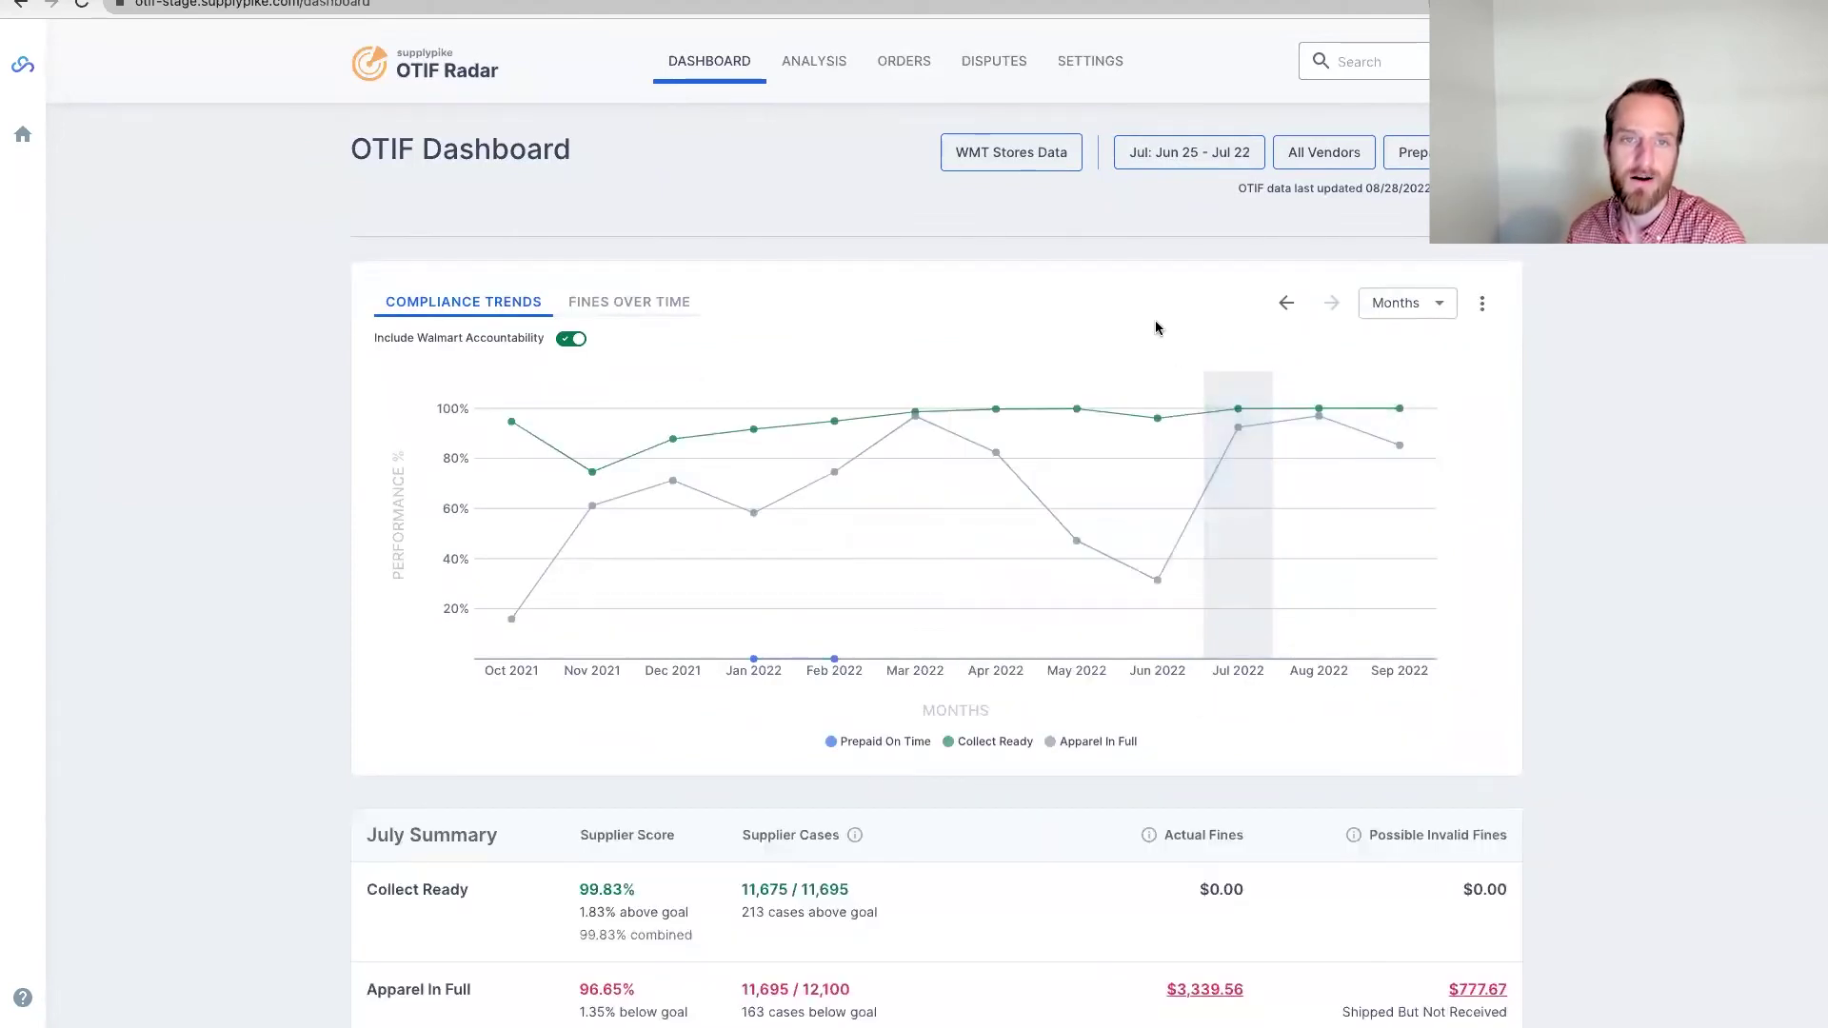
scroll(1157, 326, down, 3)
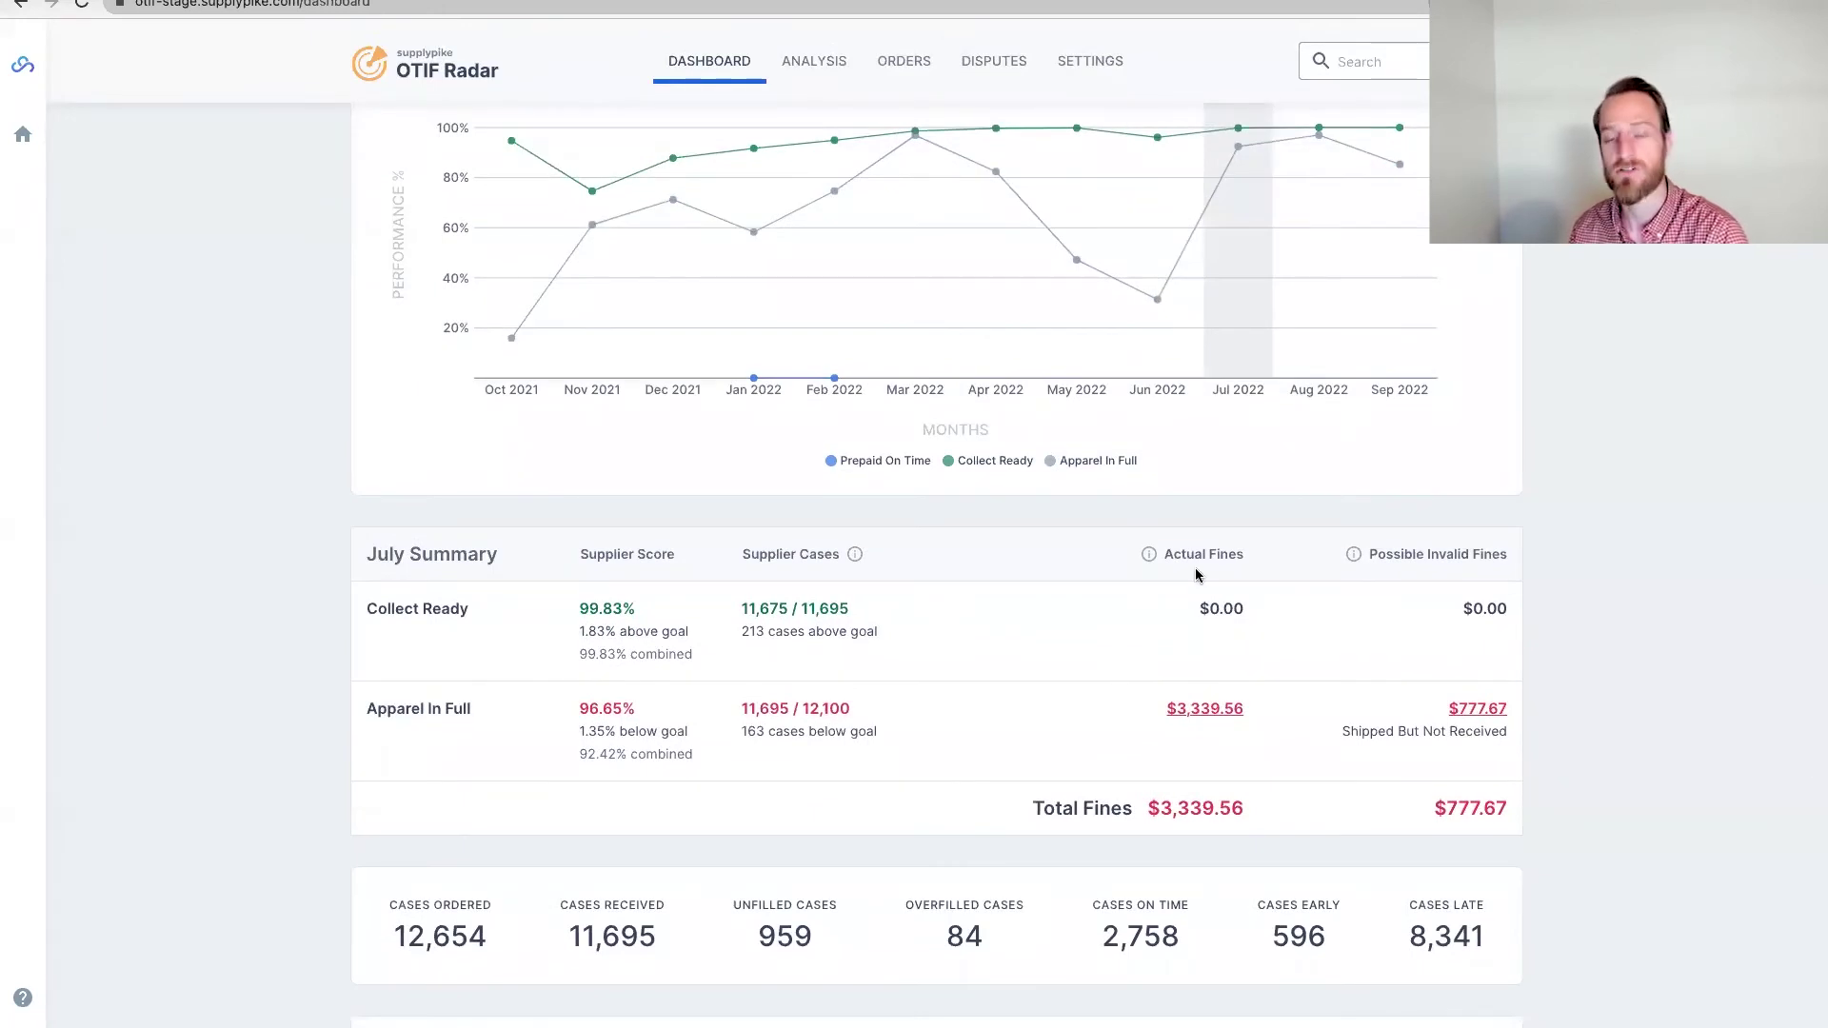
click(1473, 714)
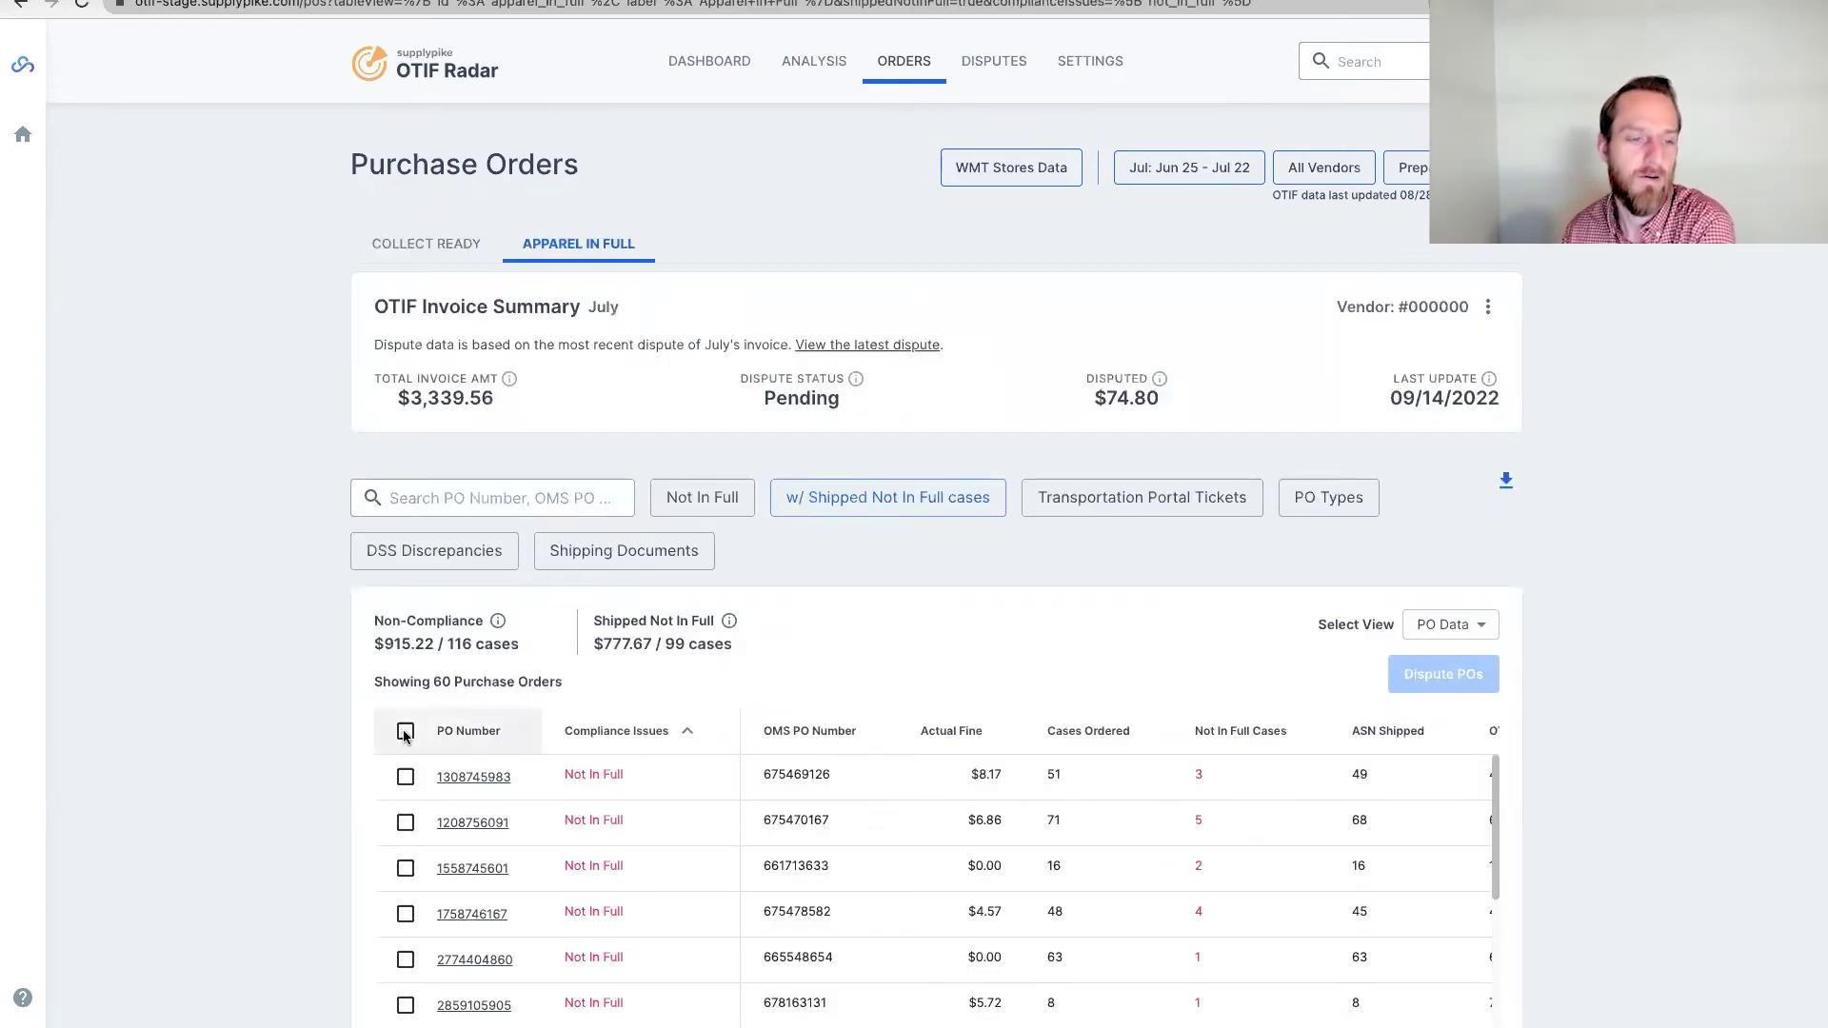
Select all 60 July Apparel In Full POs, preview the dispute form, and close it unsubmitted.
click(406, 731)
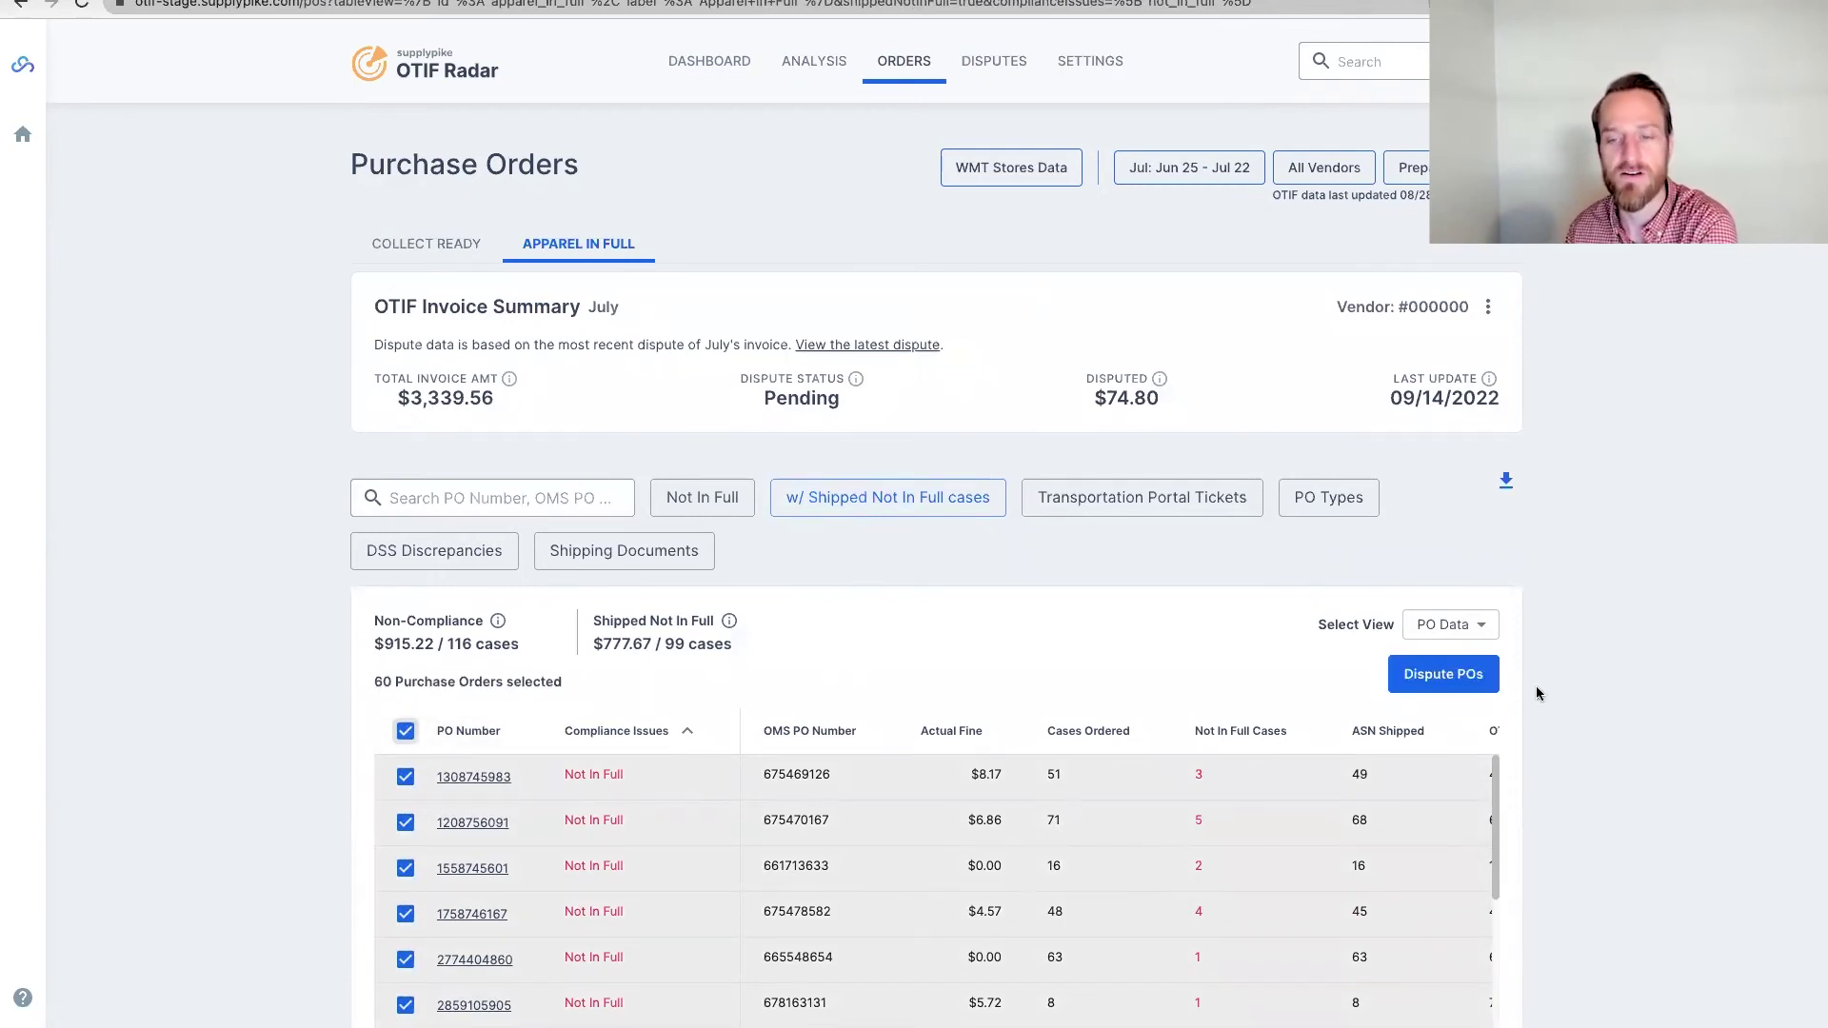
click(1424, 666)
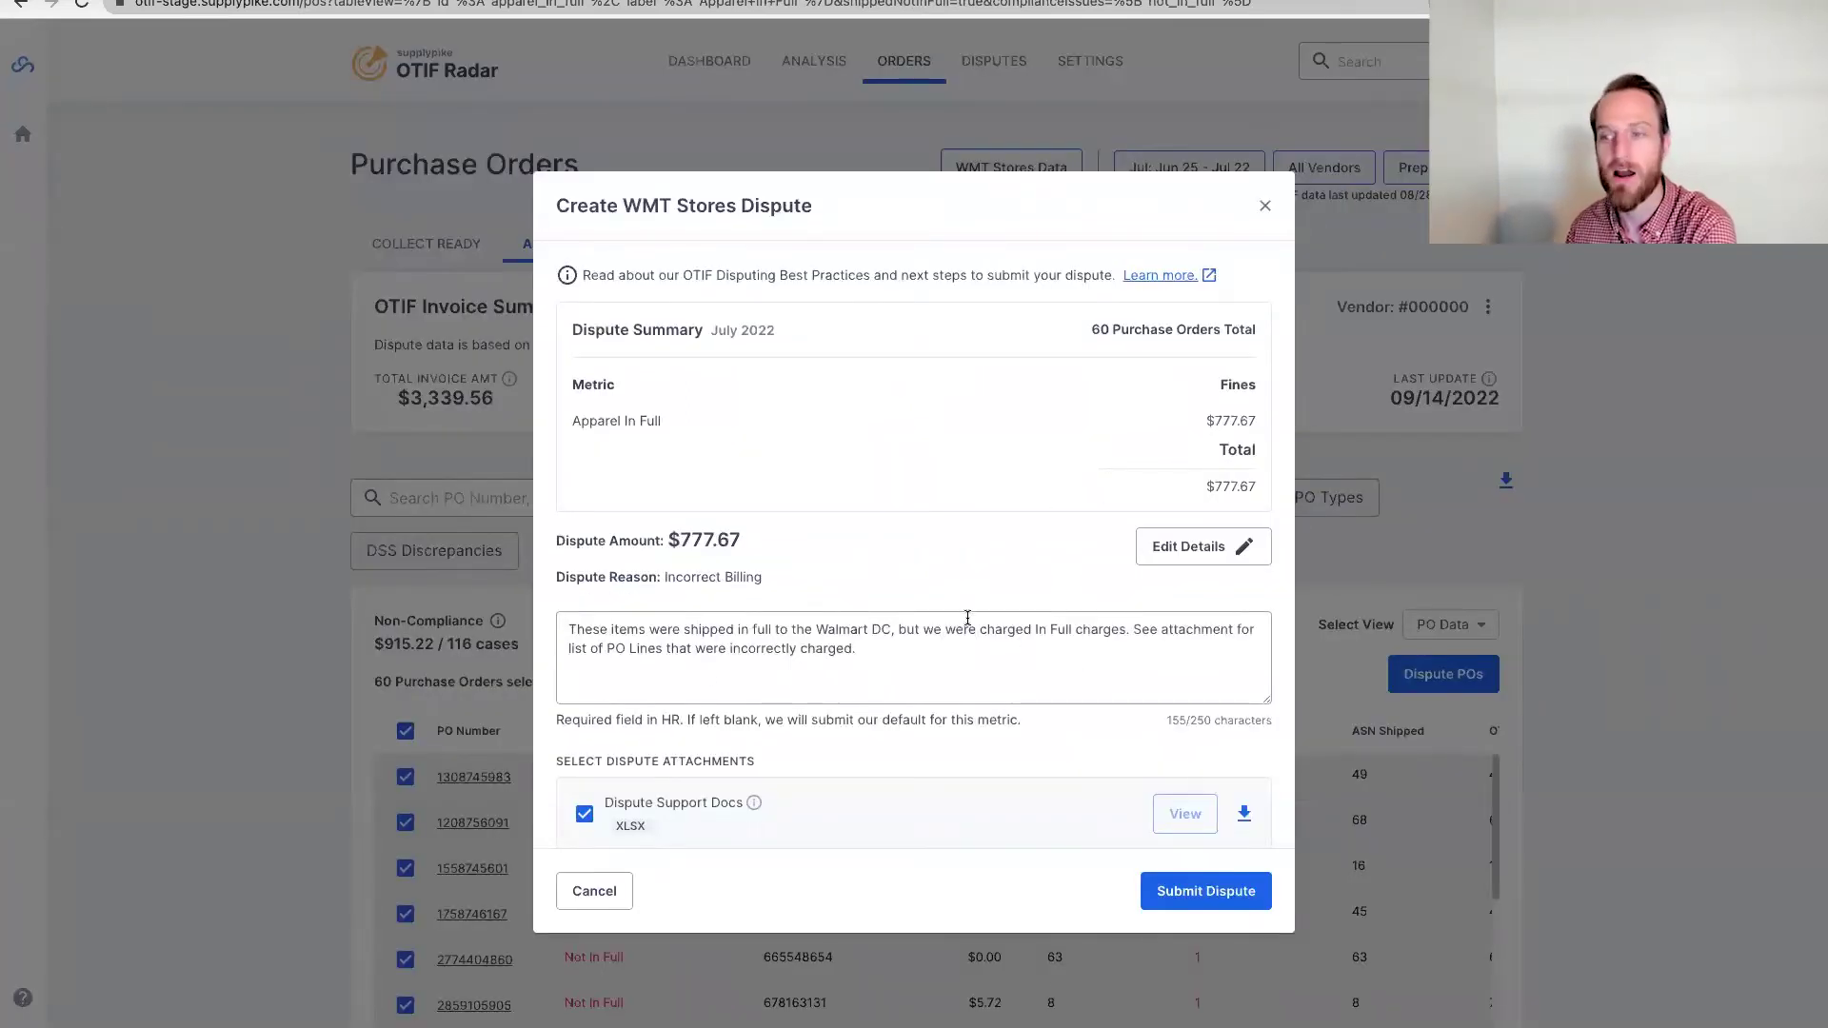
click(1264, 206)
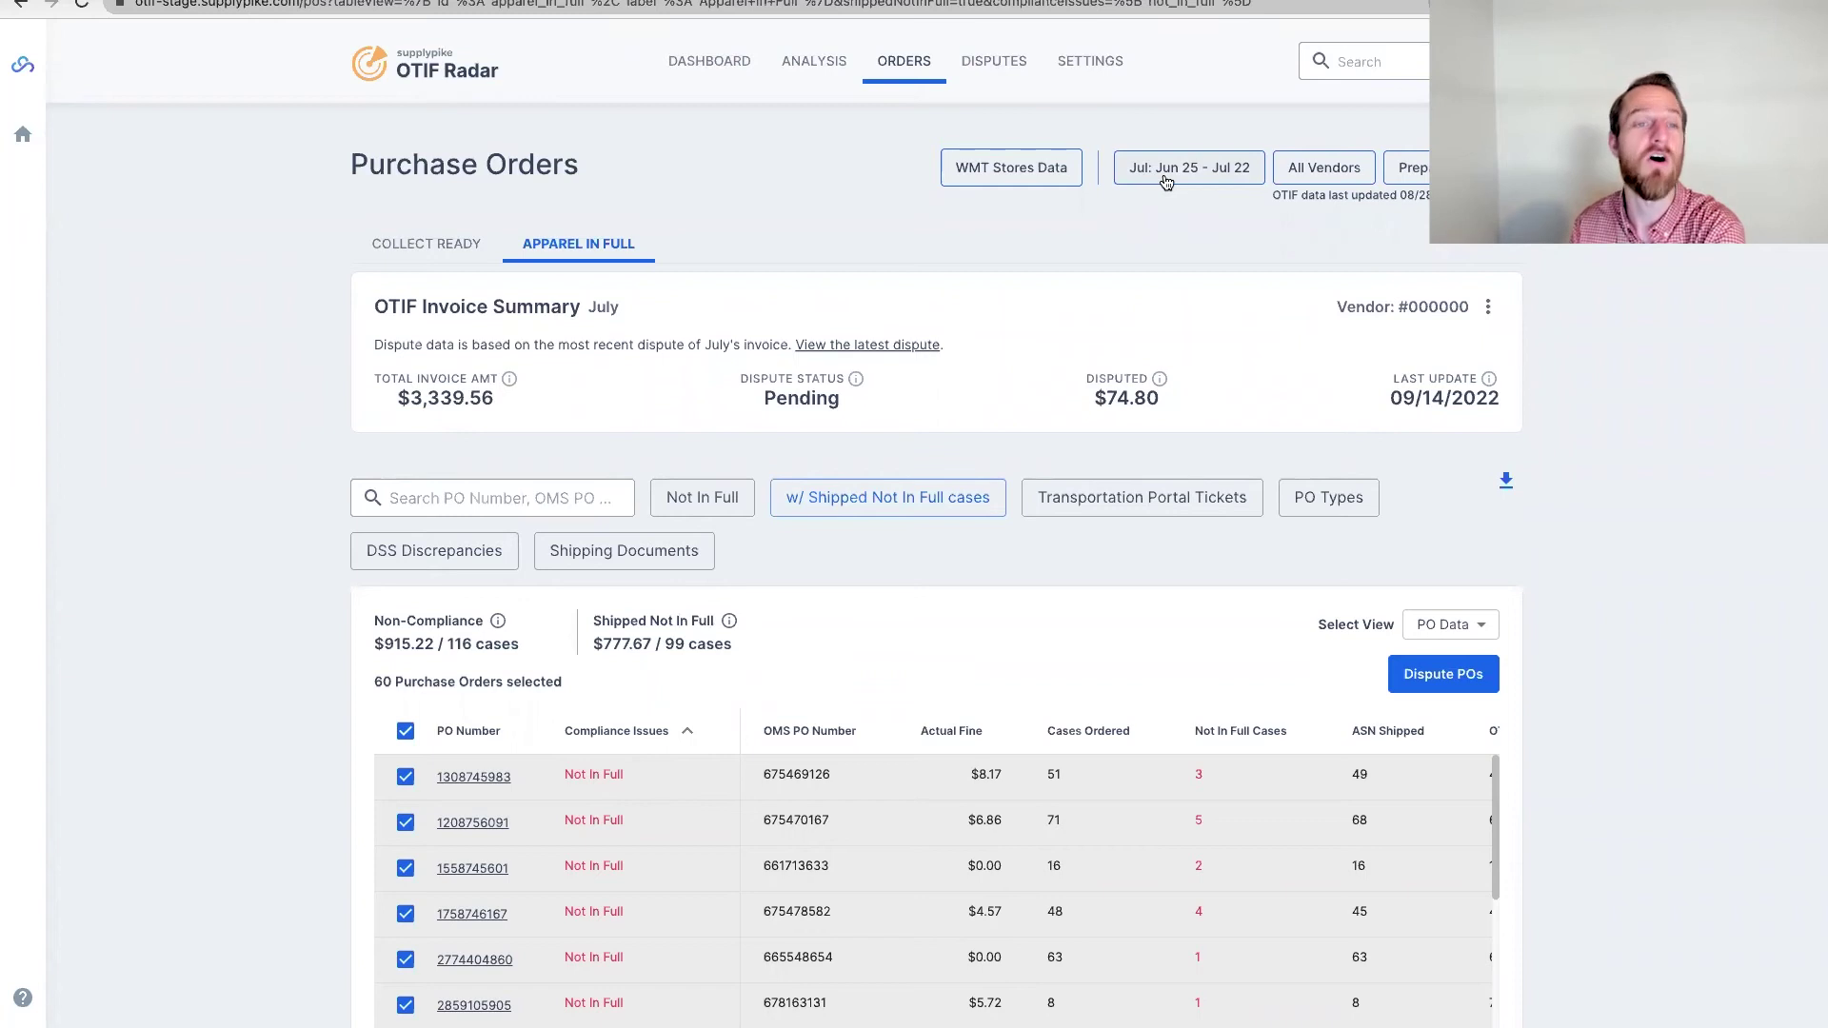
Remove the shipped-not-in-full filter so all July Apparel In Full purchase orders are listed.
click(849, 514)
click(810, 593)
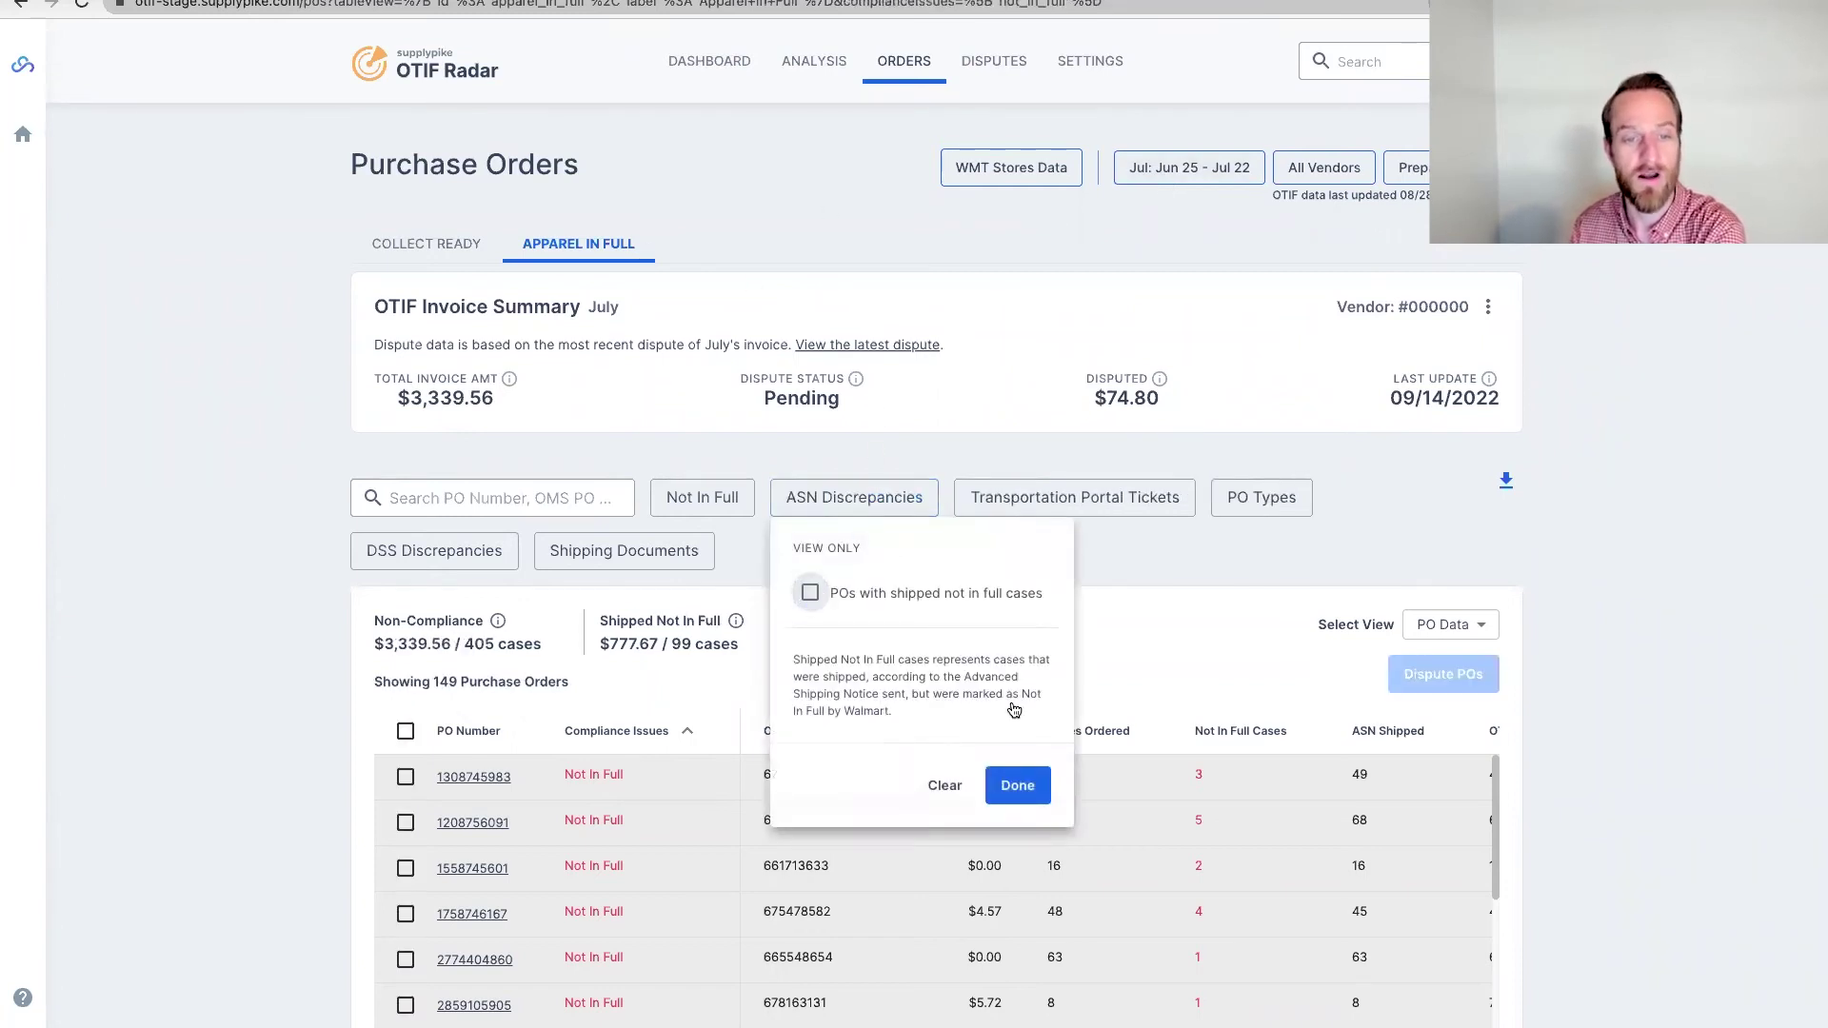
click(1017, 785)
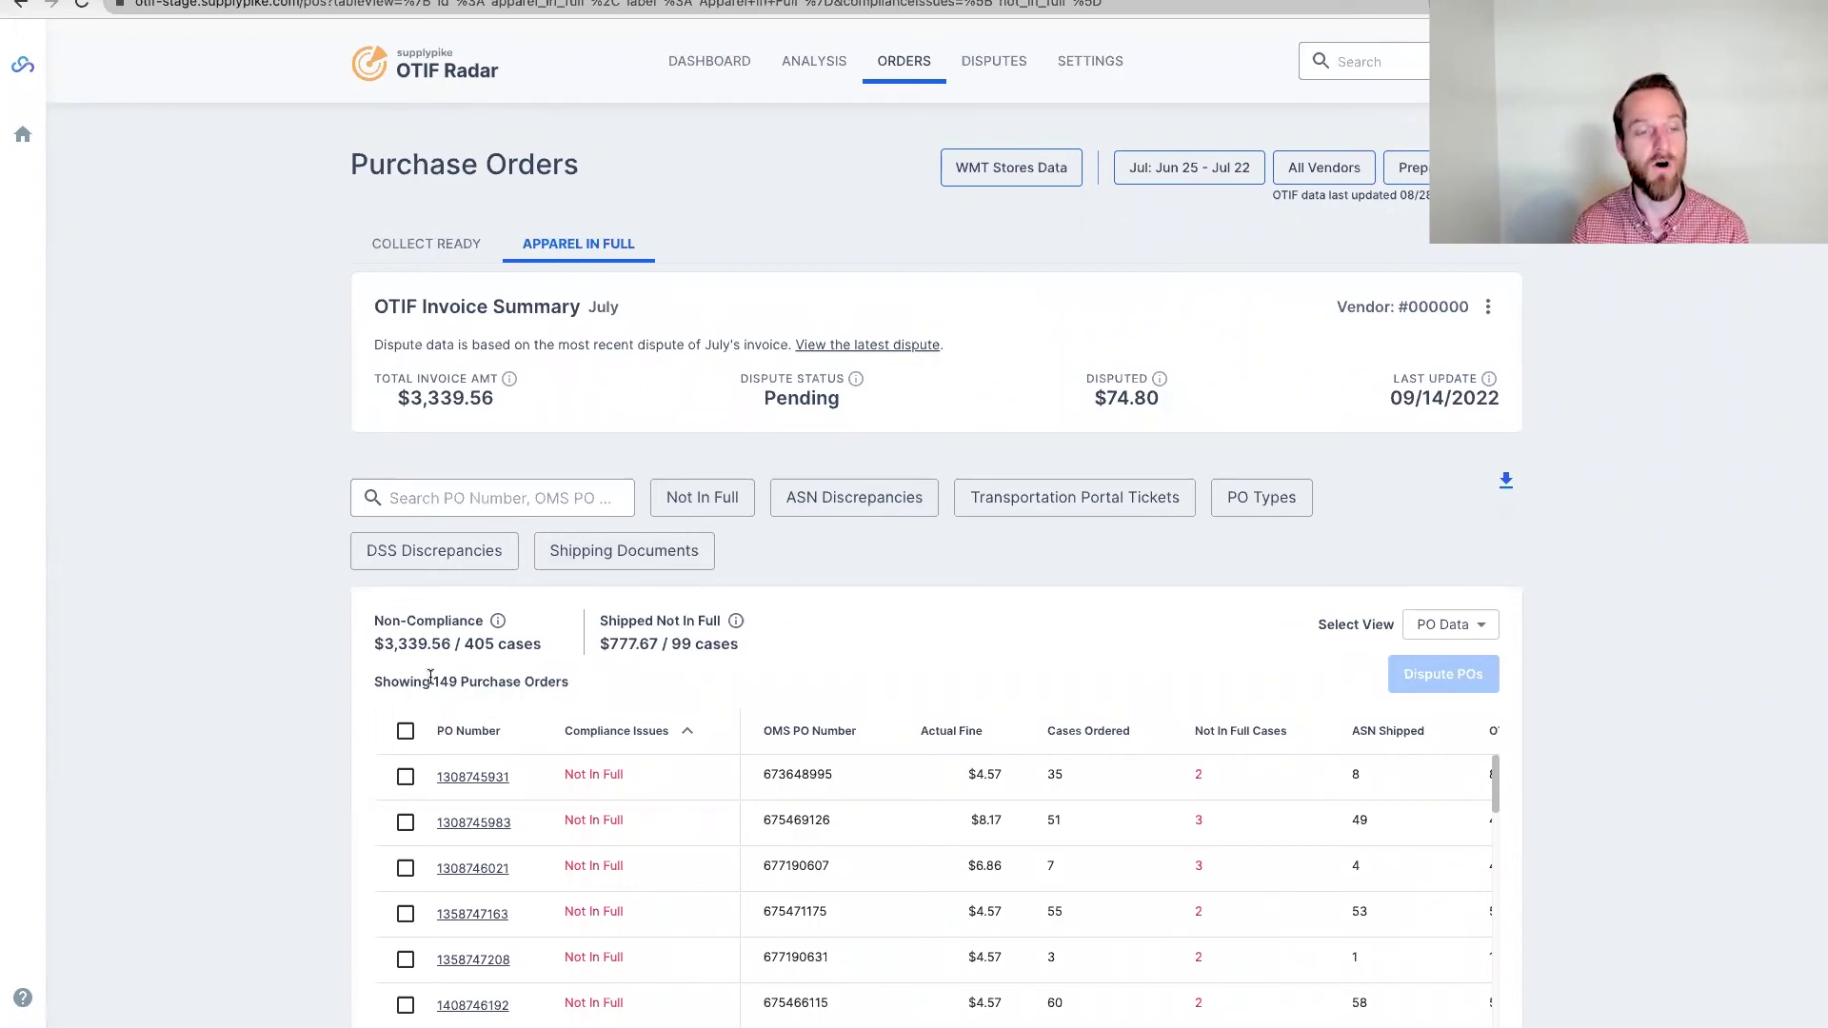
drag(433, 681, 476, 678)
click(476, 678)
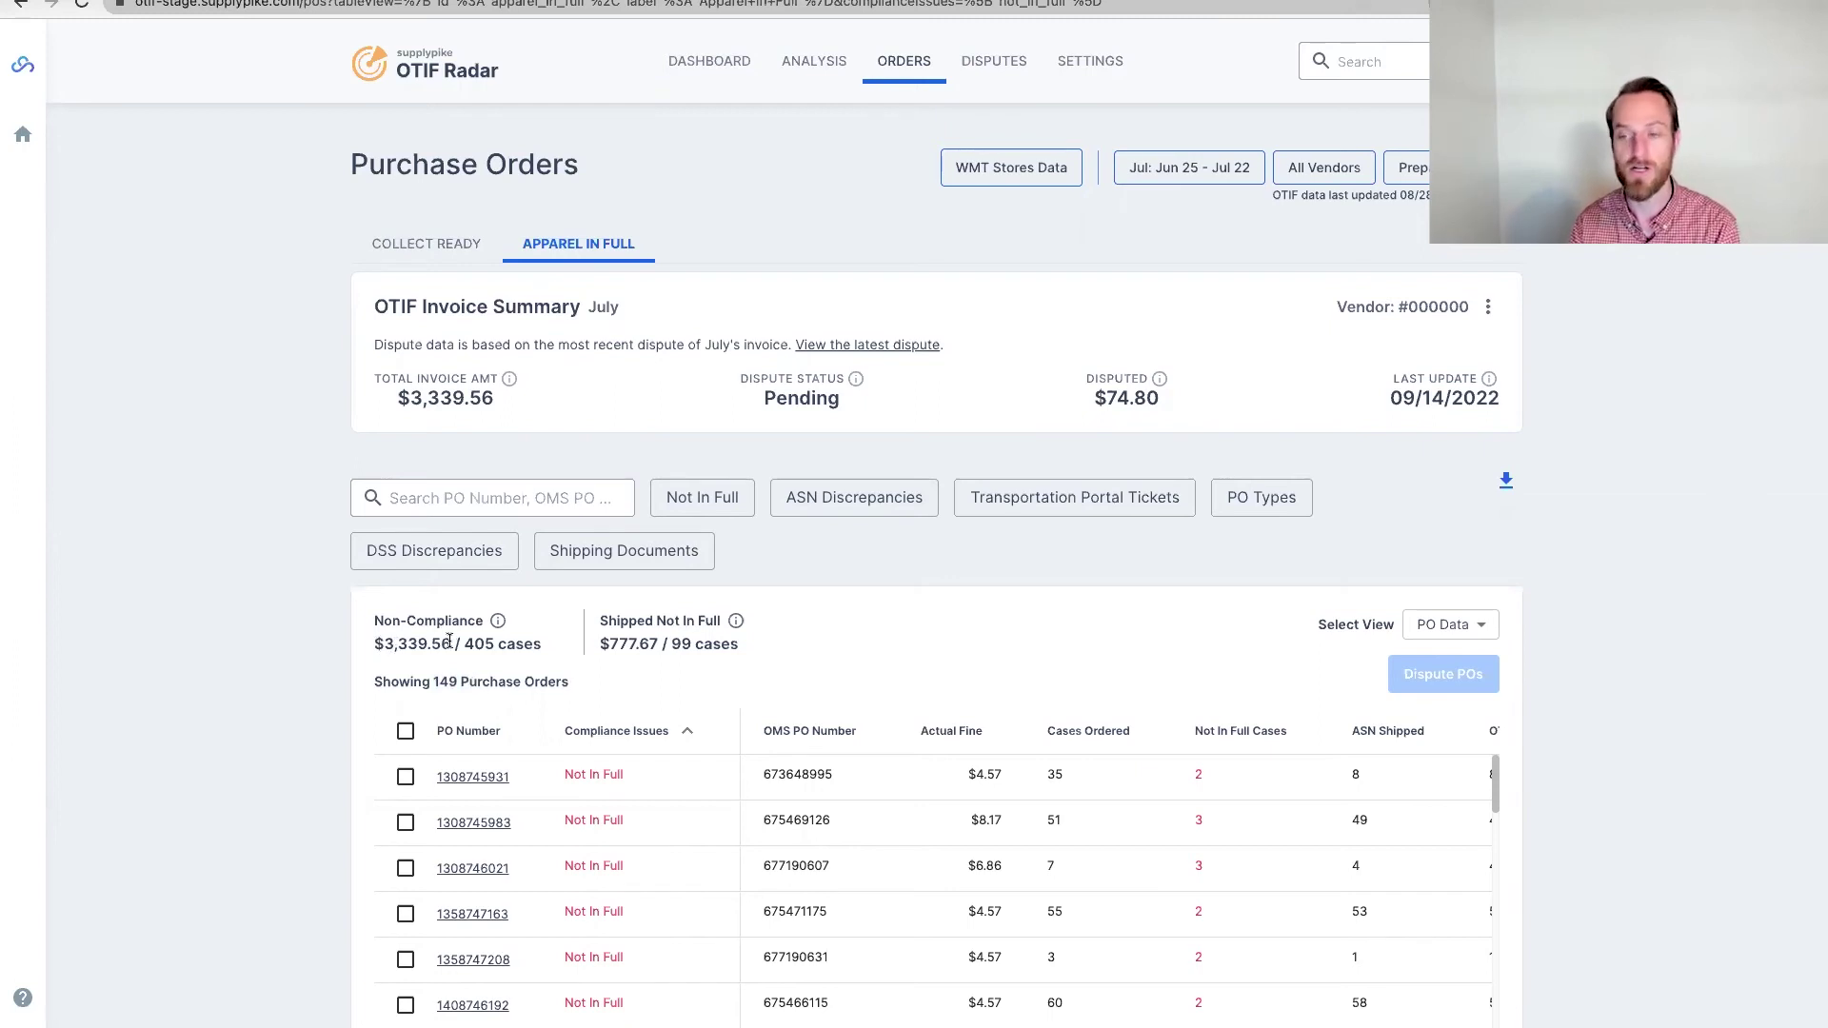
Select all 149 purchase orders, then deselect the first two.
click(405, 732)
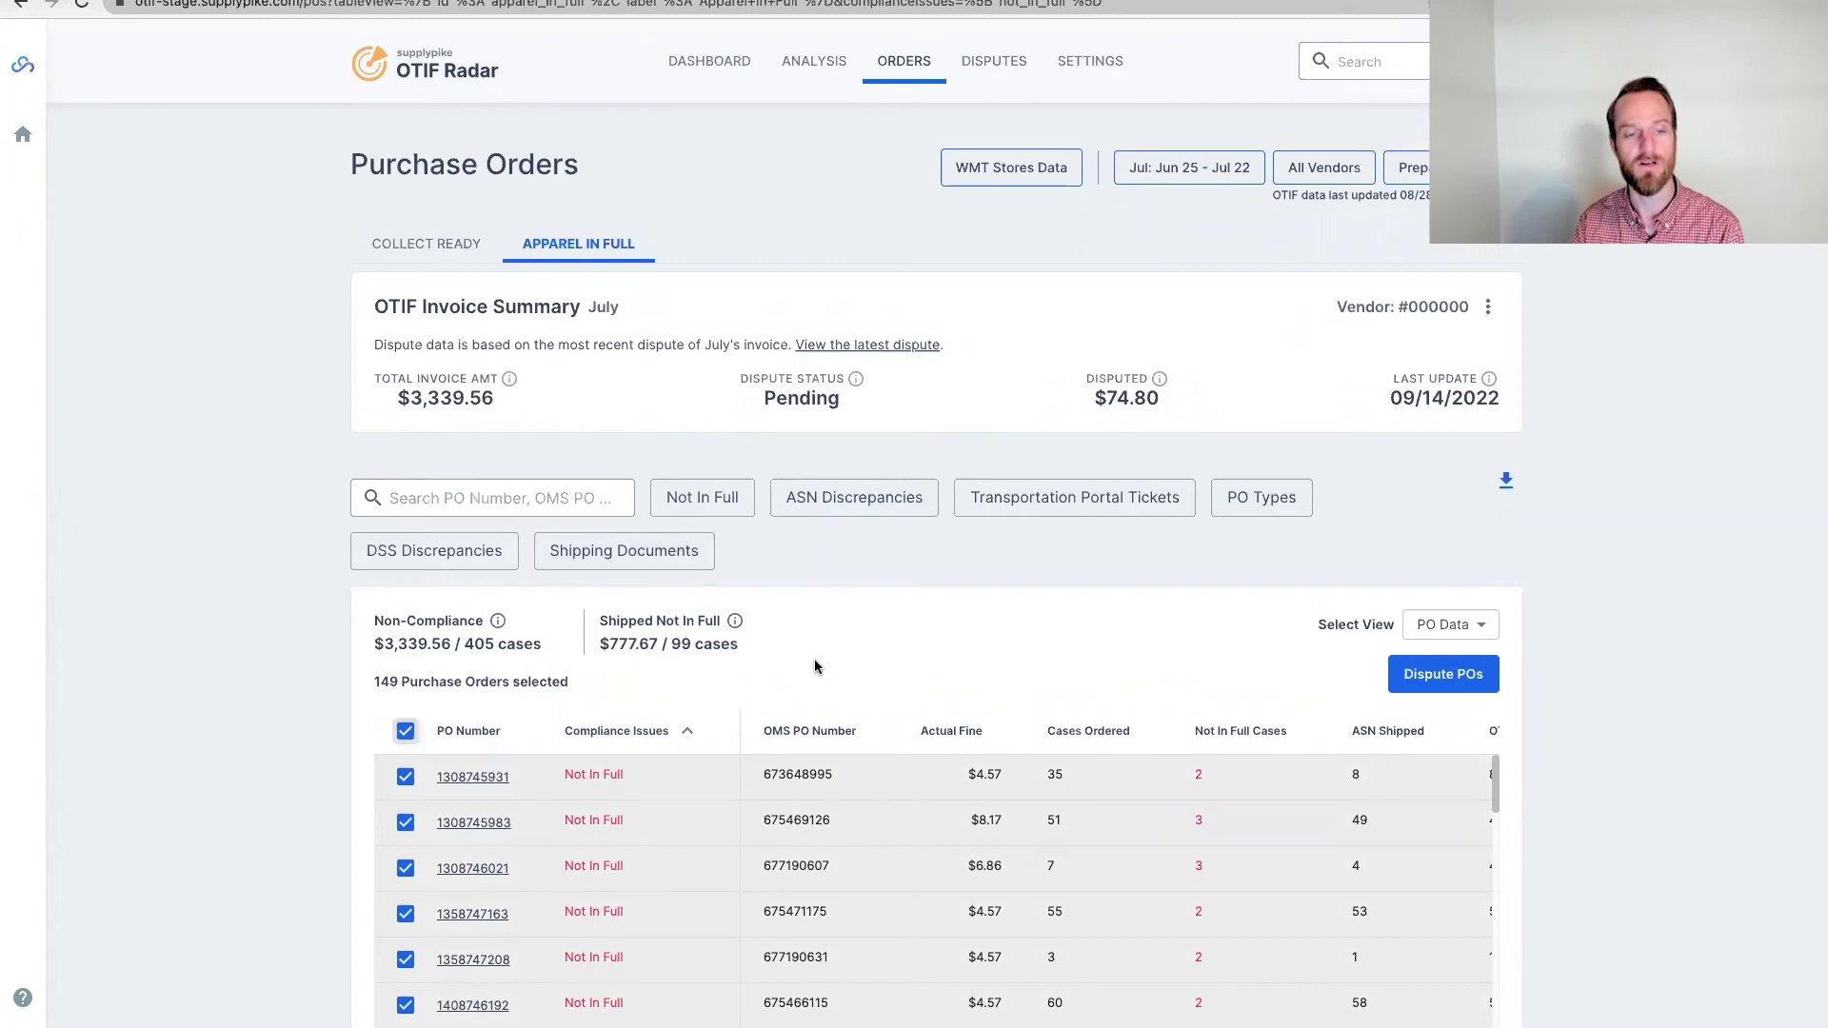
scroll(814, 659, down, 3)
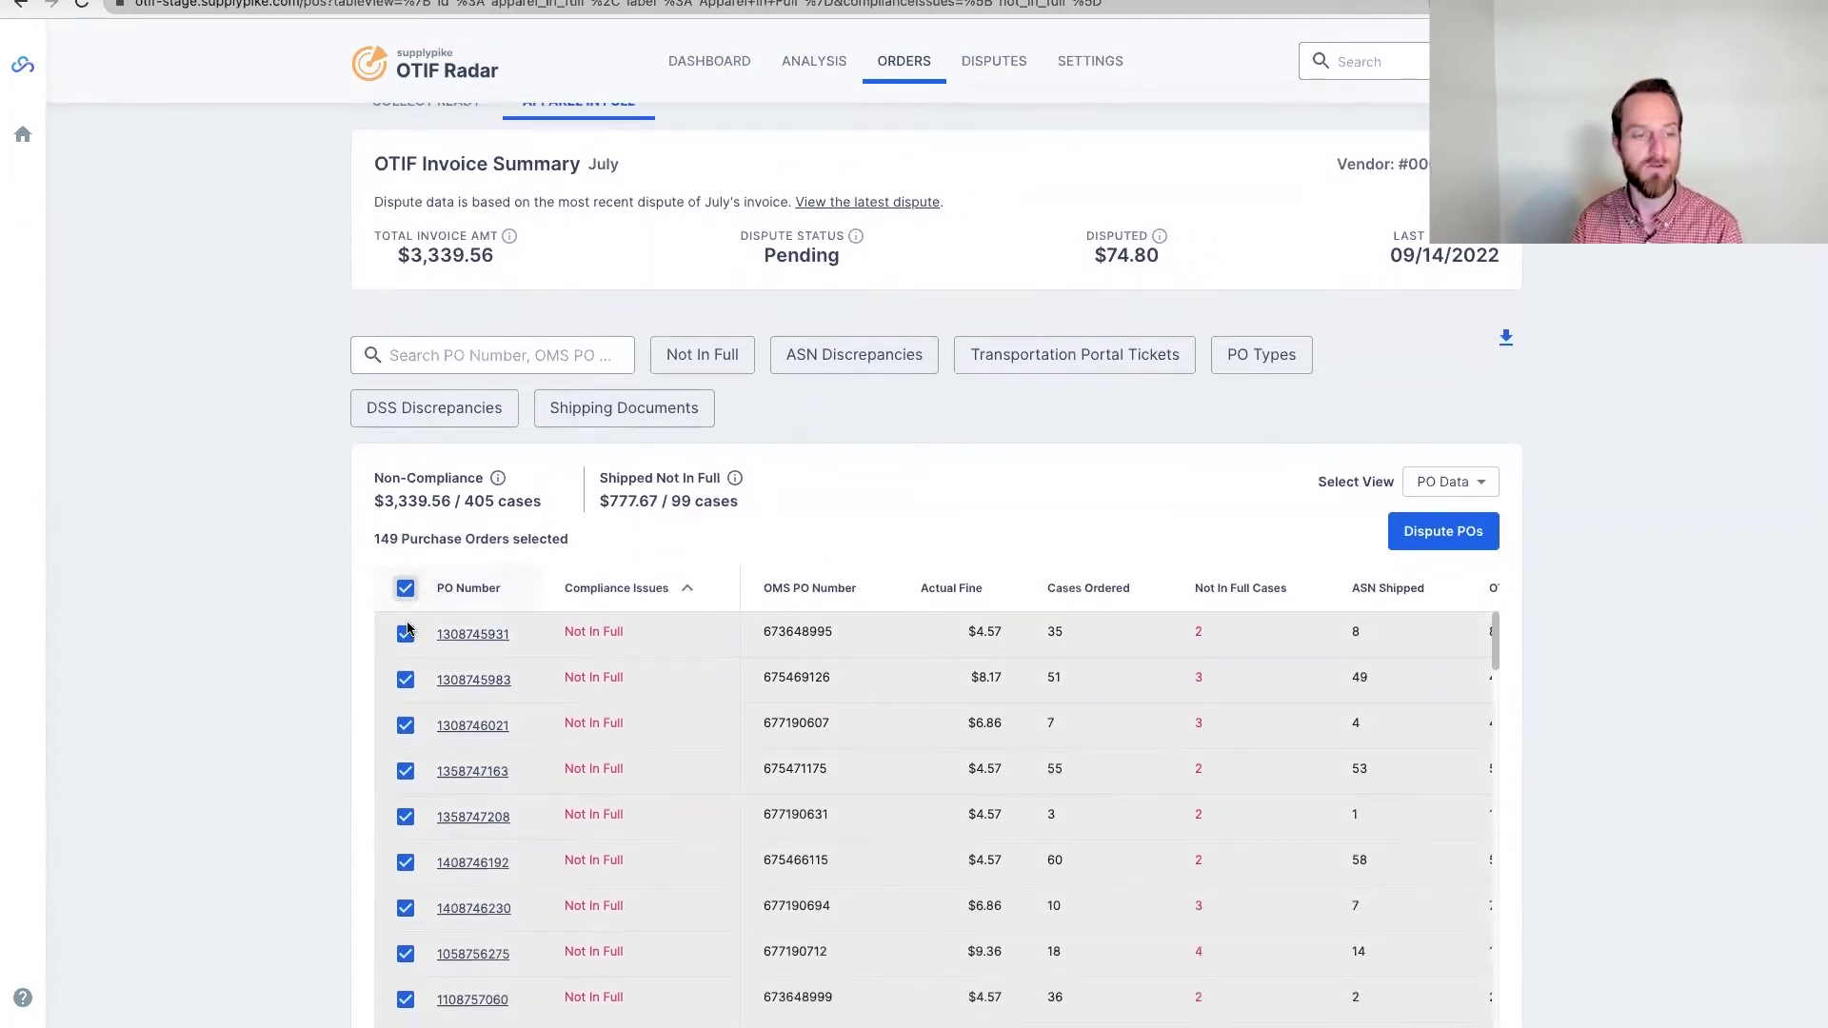
click(406, 634)
click(406, 680)
scroll(1101, 812, right, 10)
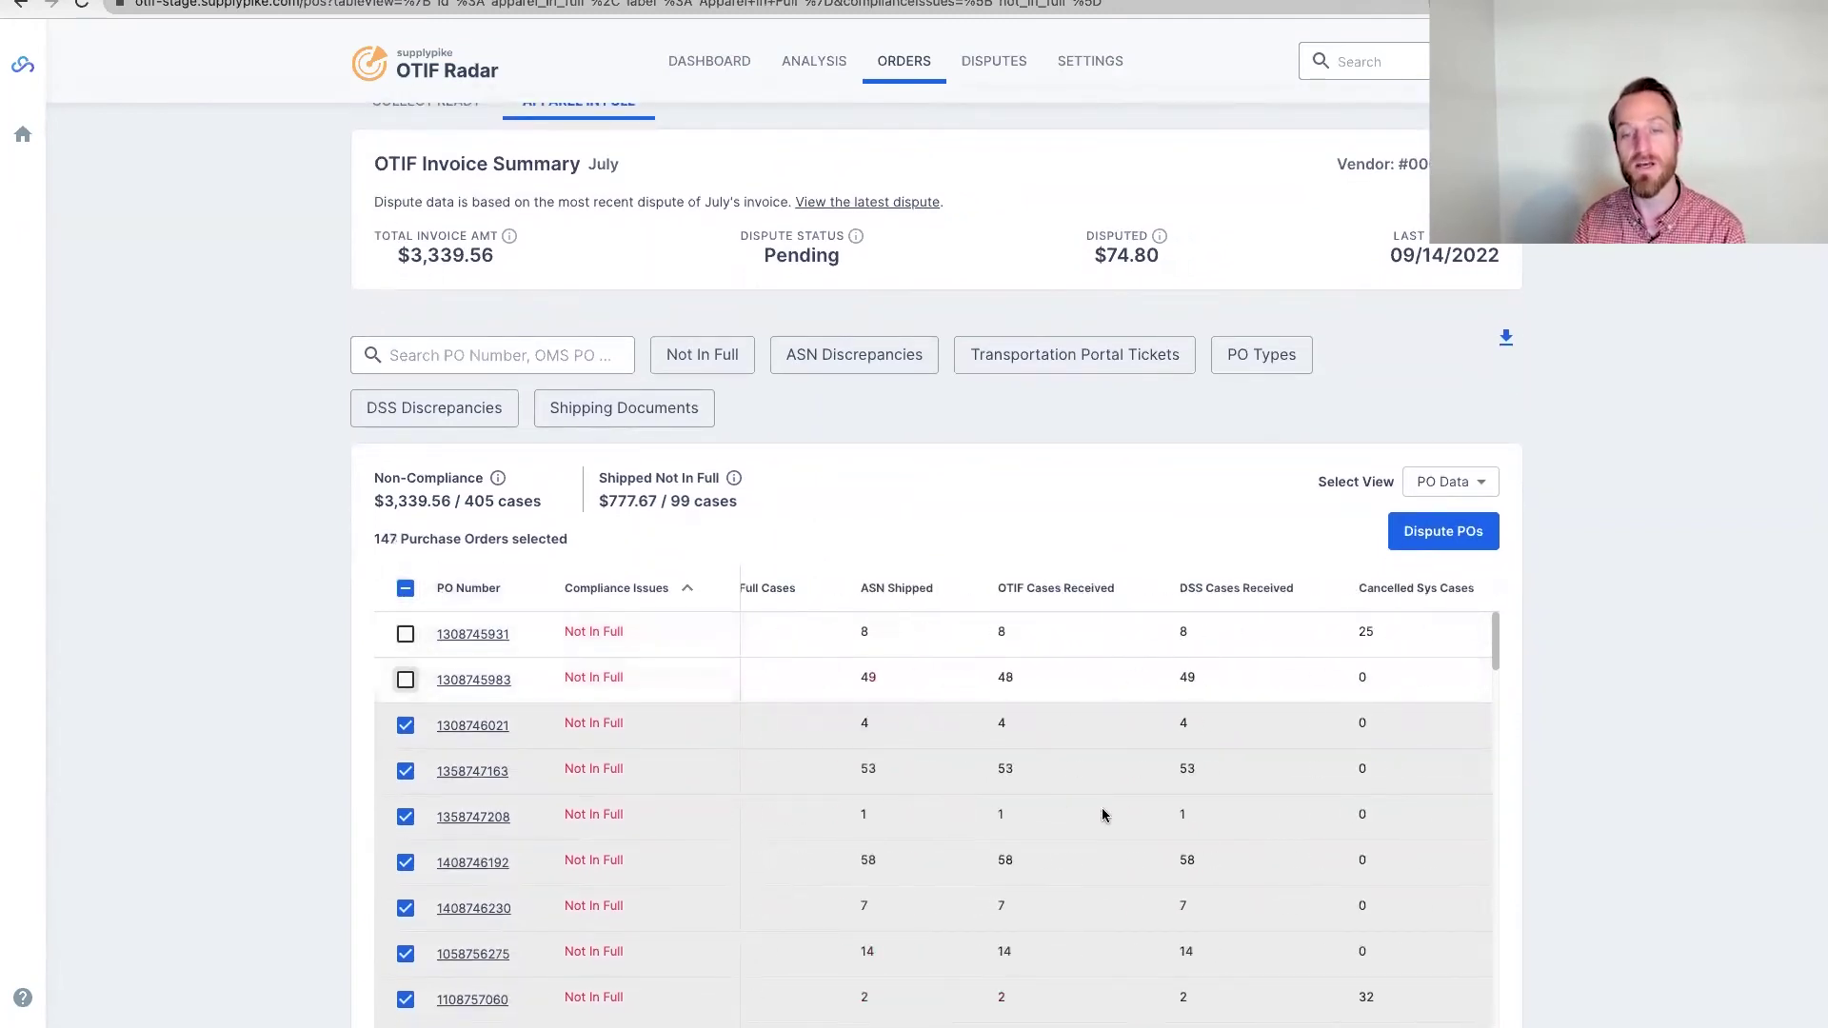
scroll(1104, 815, right, 15)
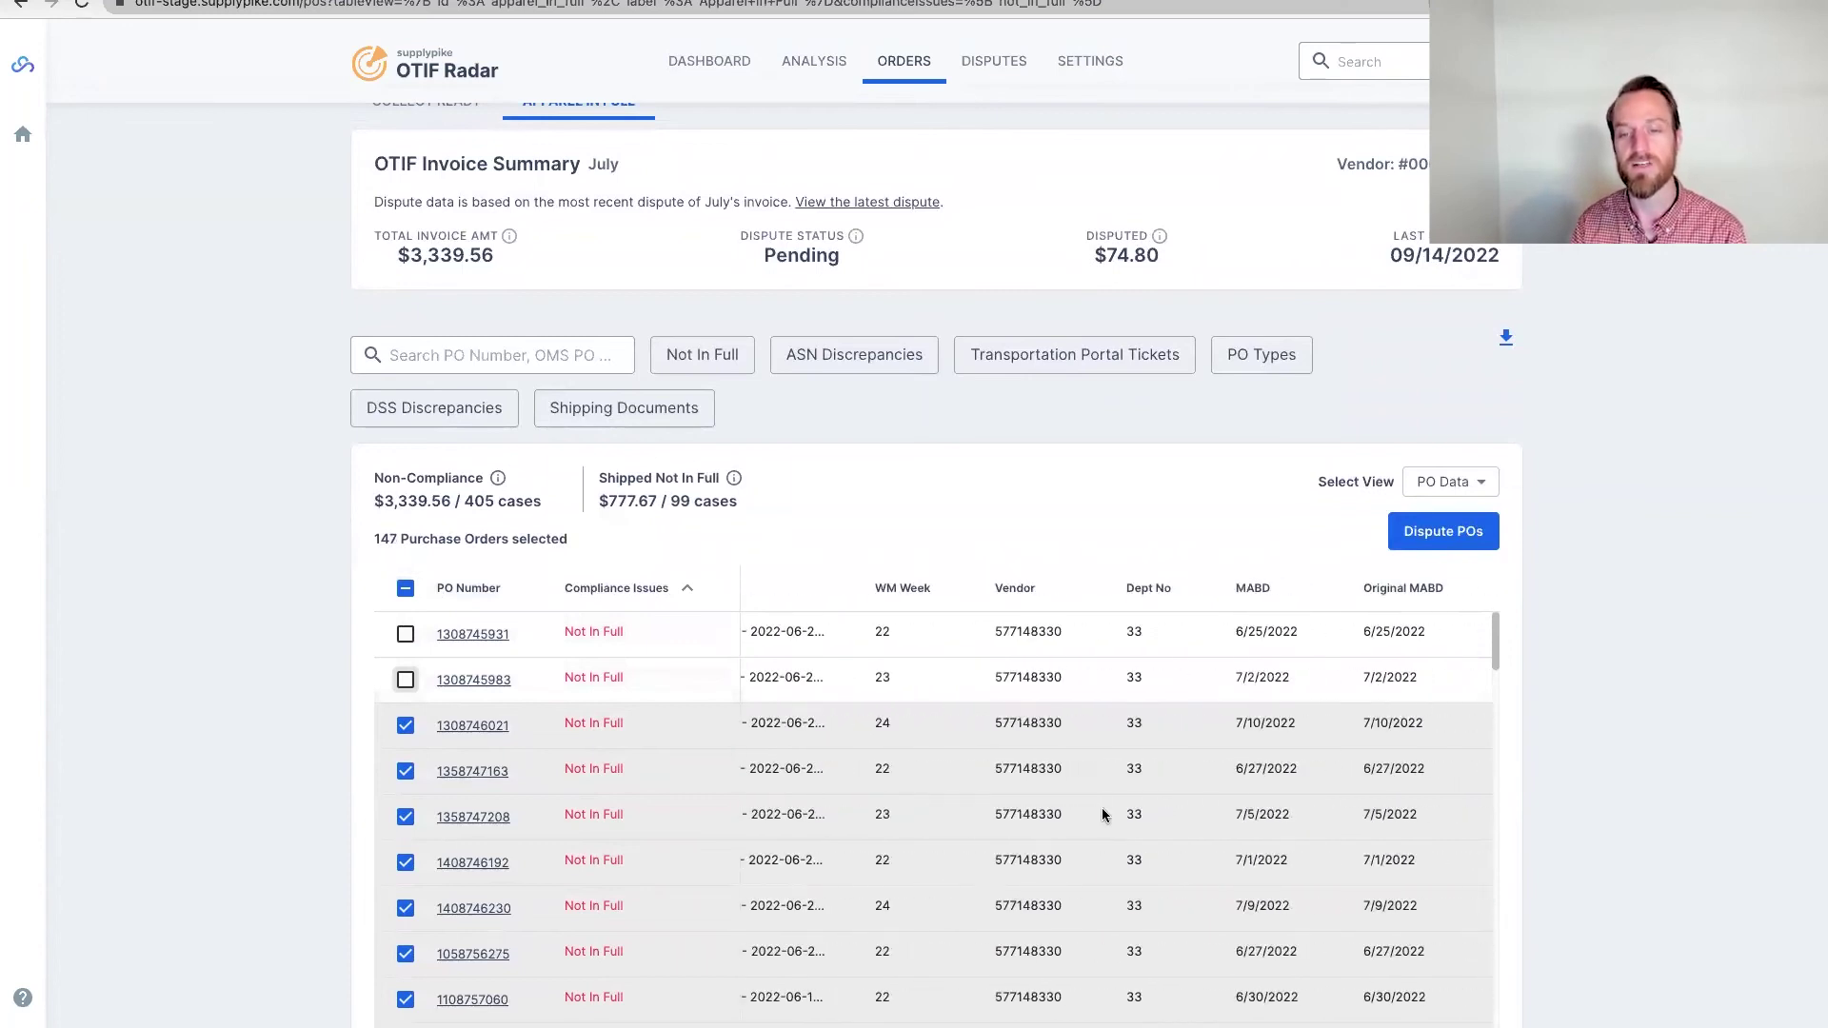
scroll(1101, 809, right, 10)
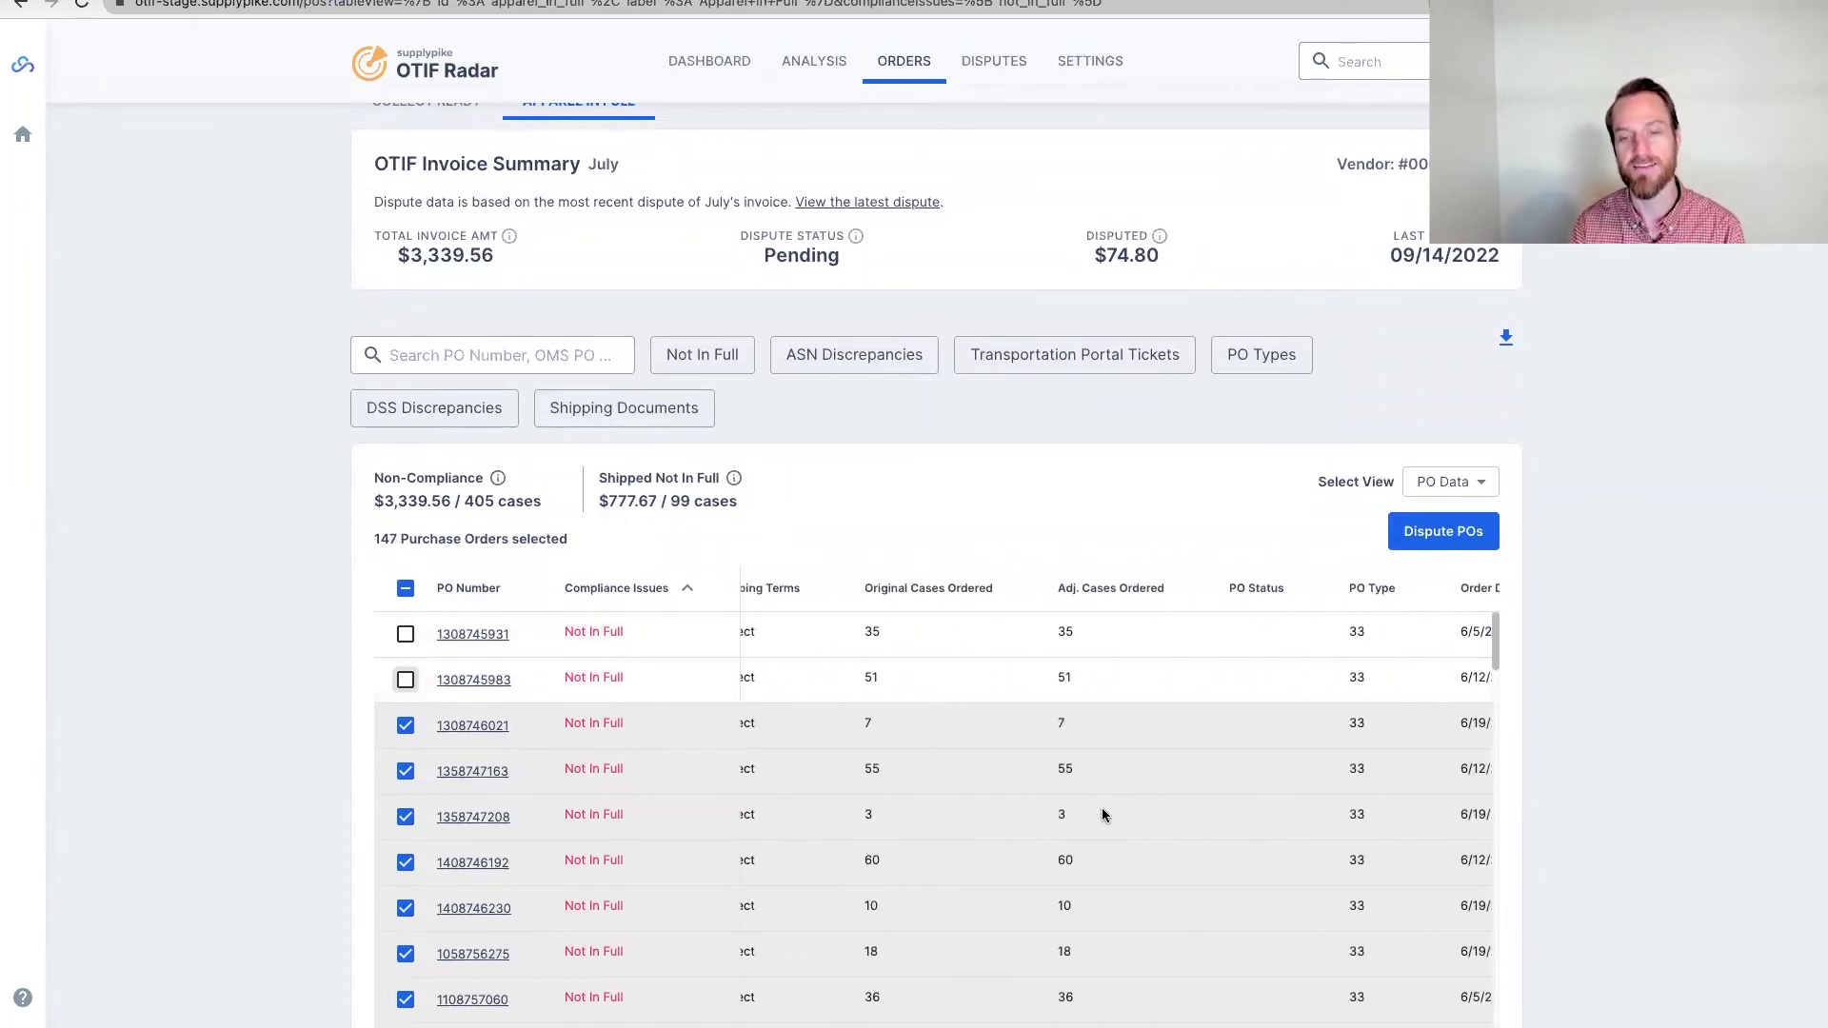
Sort the orders by PO Type and start a dispute for the 147 checked POs.
click(1362, 587)
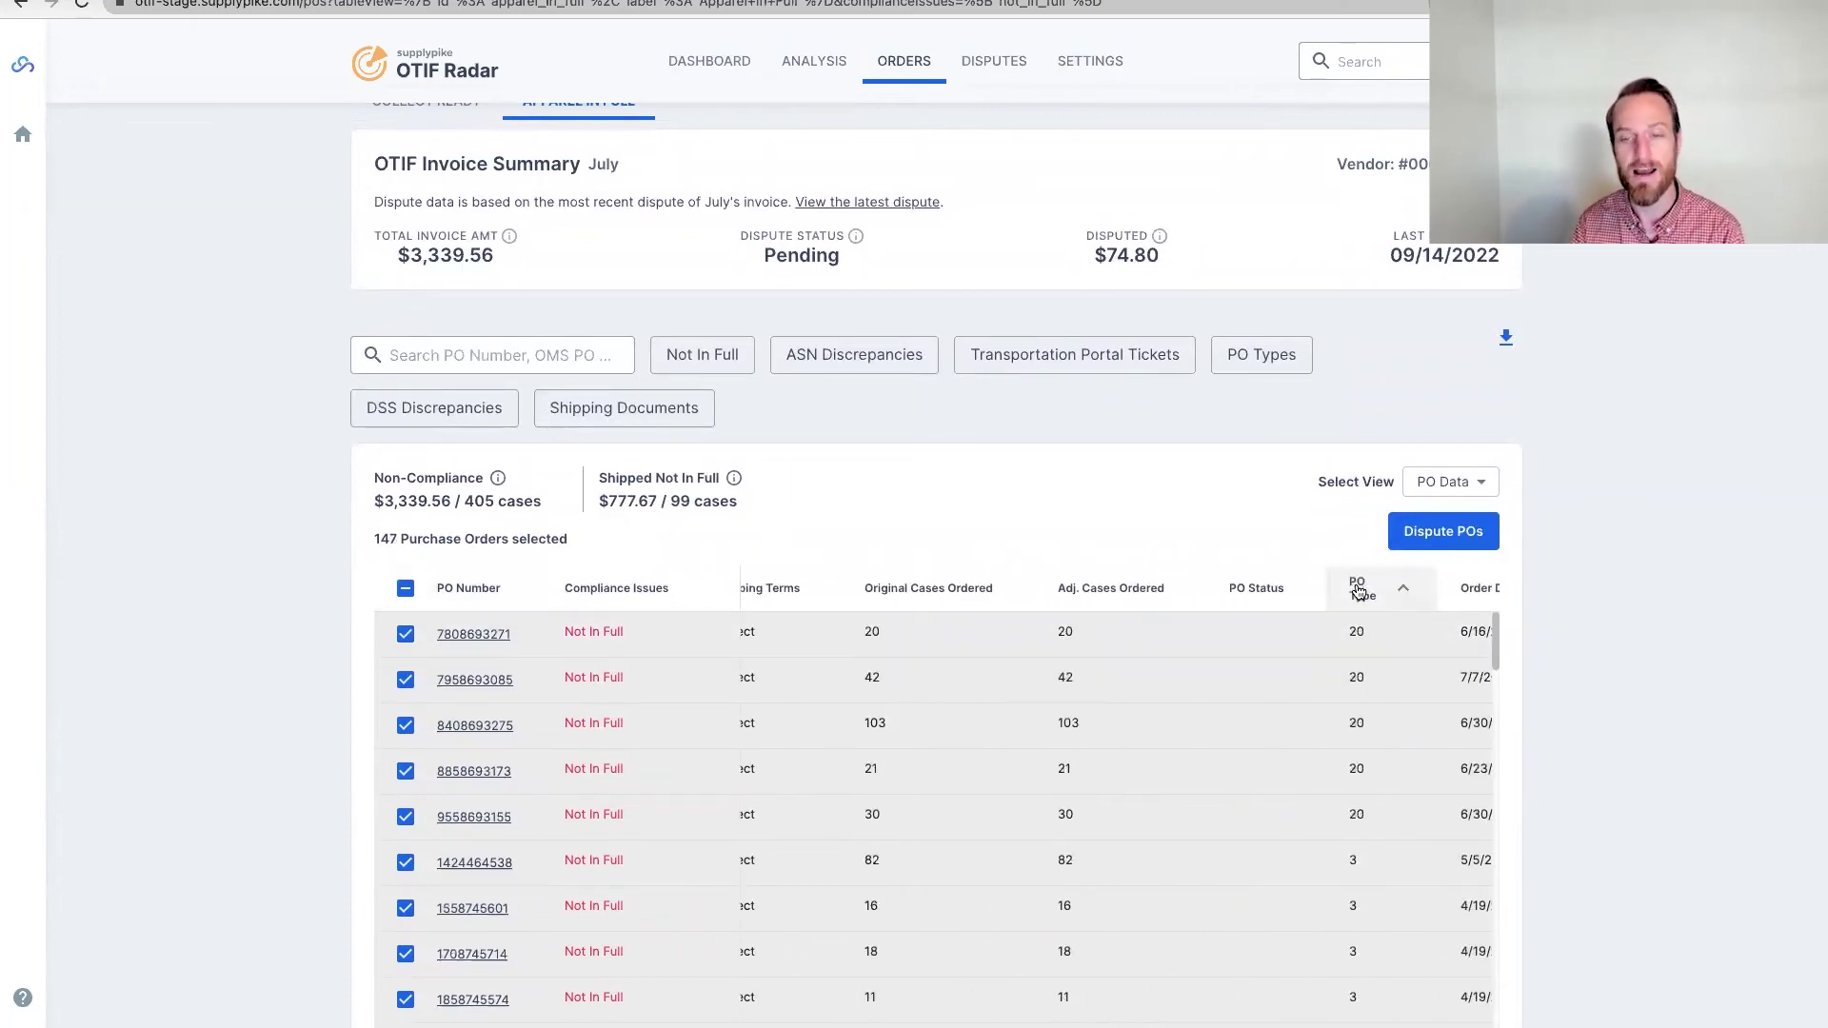
scroll(1360, 886, down, 1)
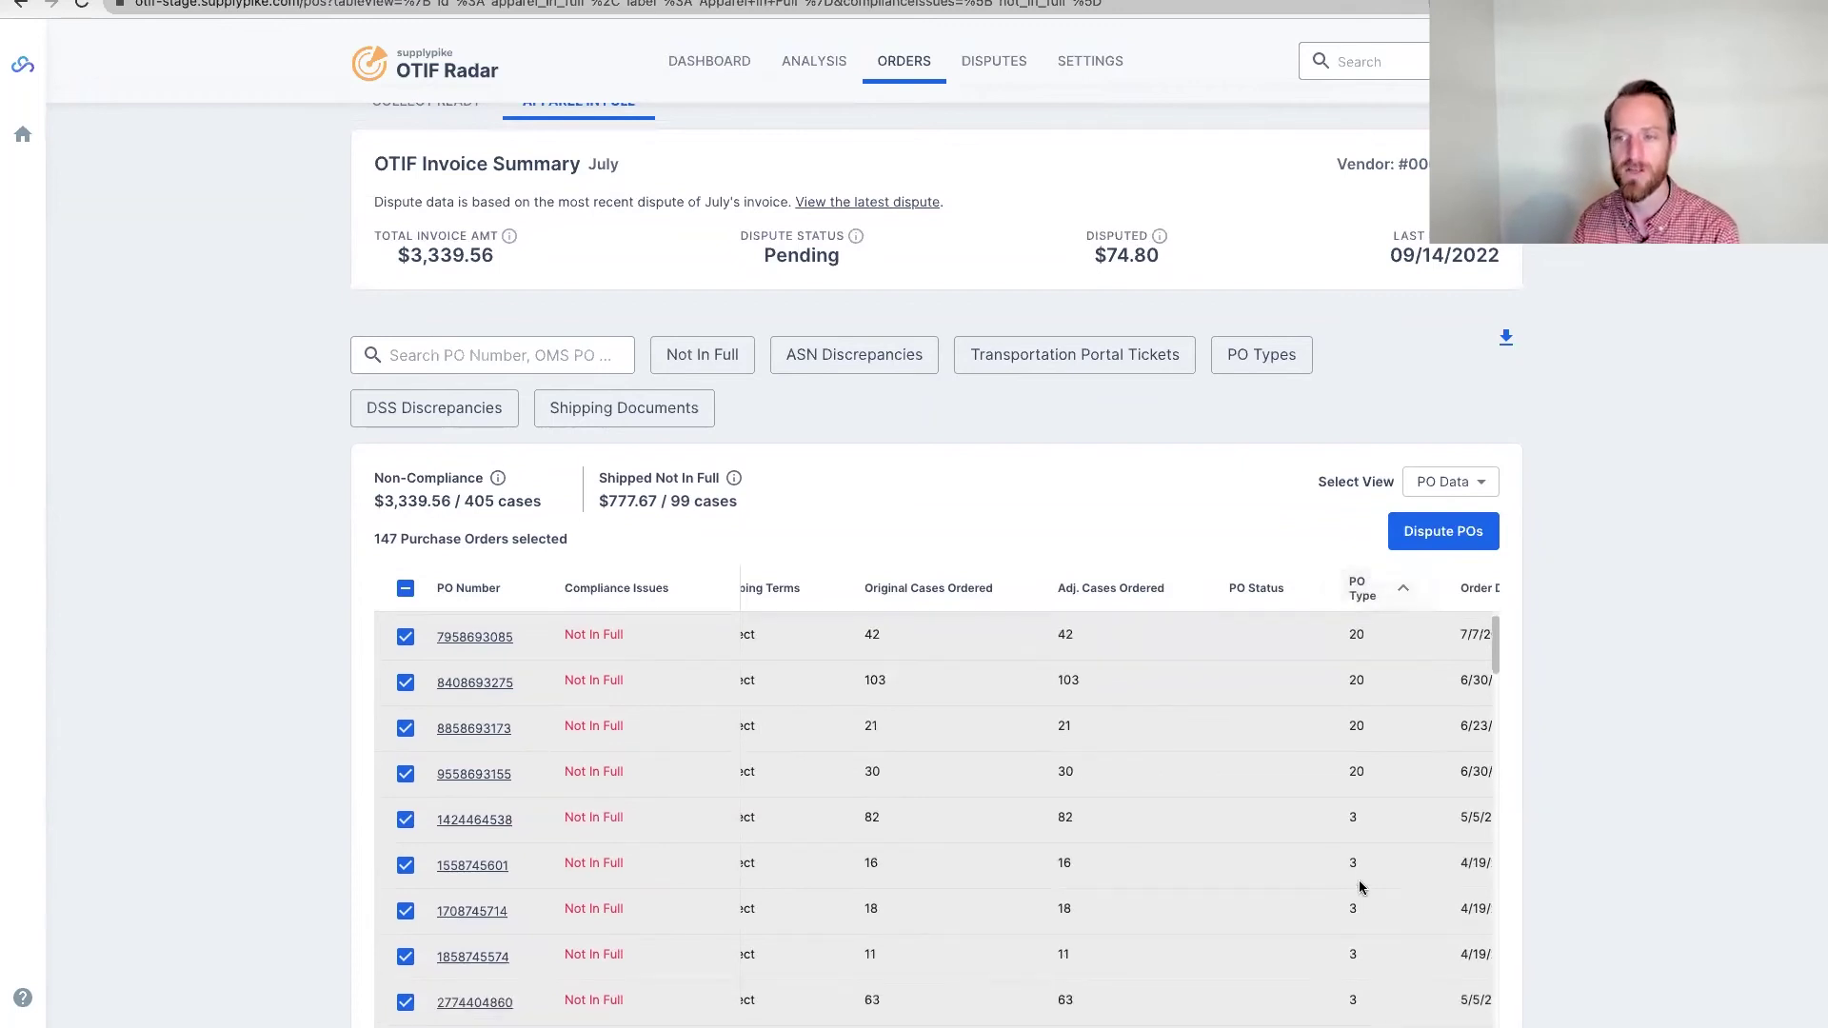
scroll(1359, 886, down, 3)
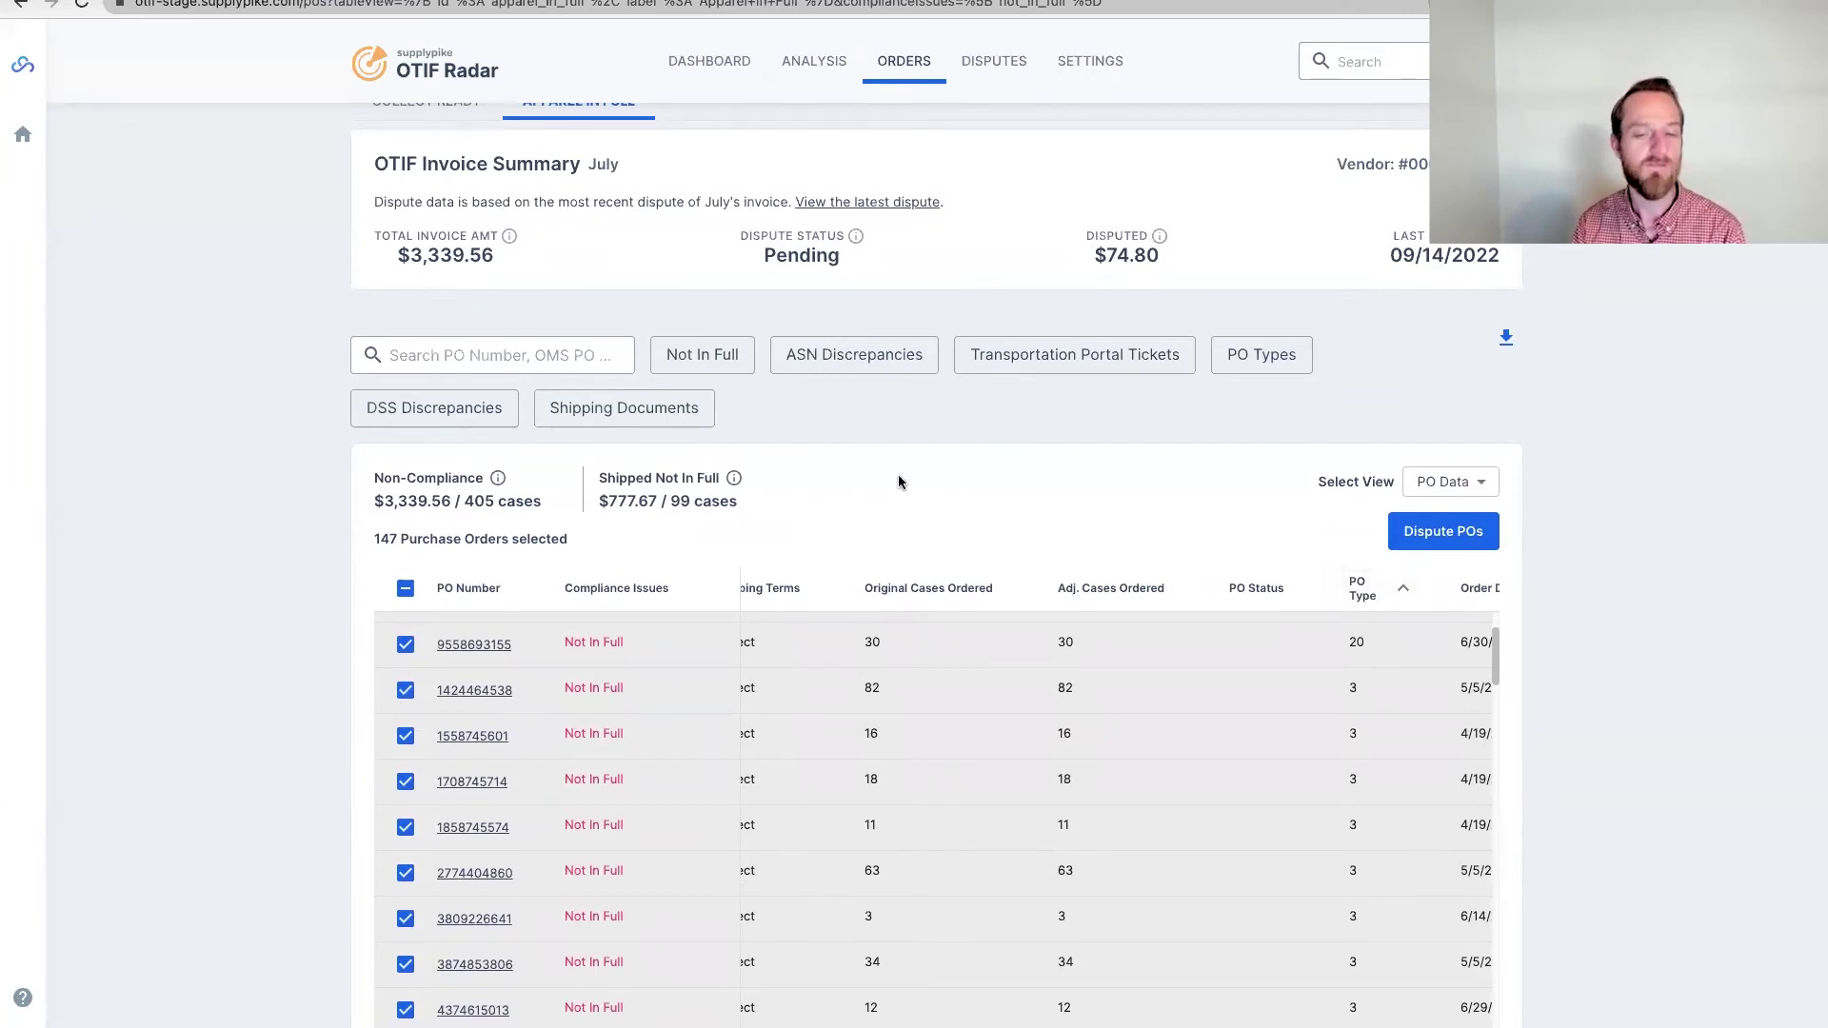
click(1447, 533)
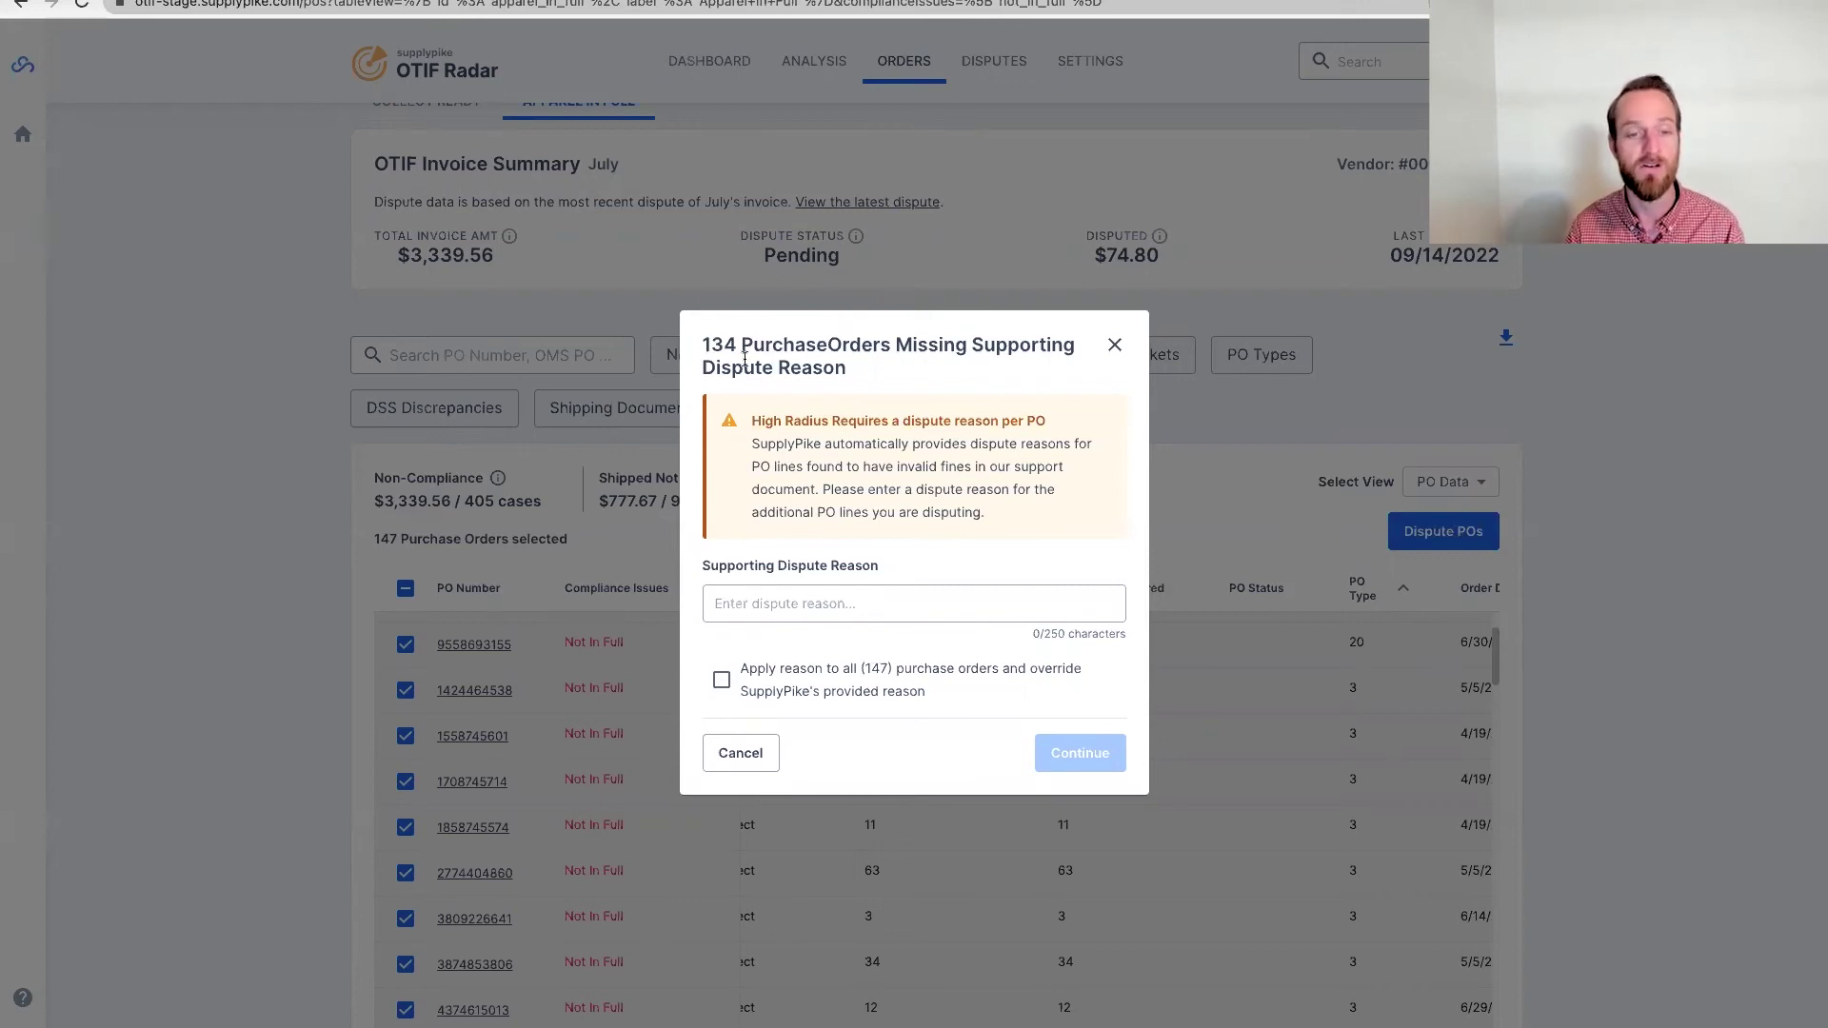
Enter 'test' as the supporting dispute reason and continue to the $3,326.82 Incorrect Billing form.
click(801, 591)
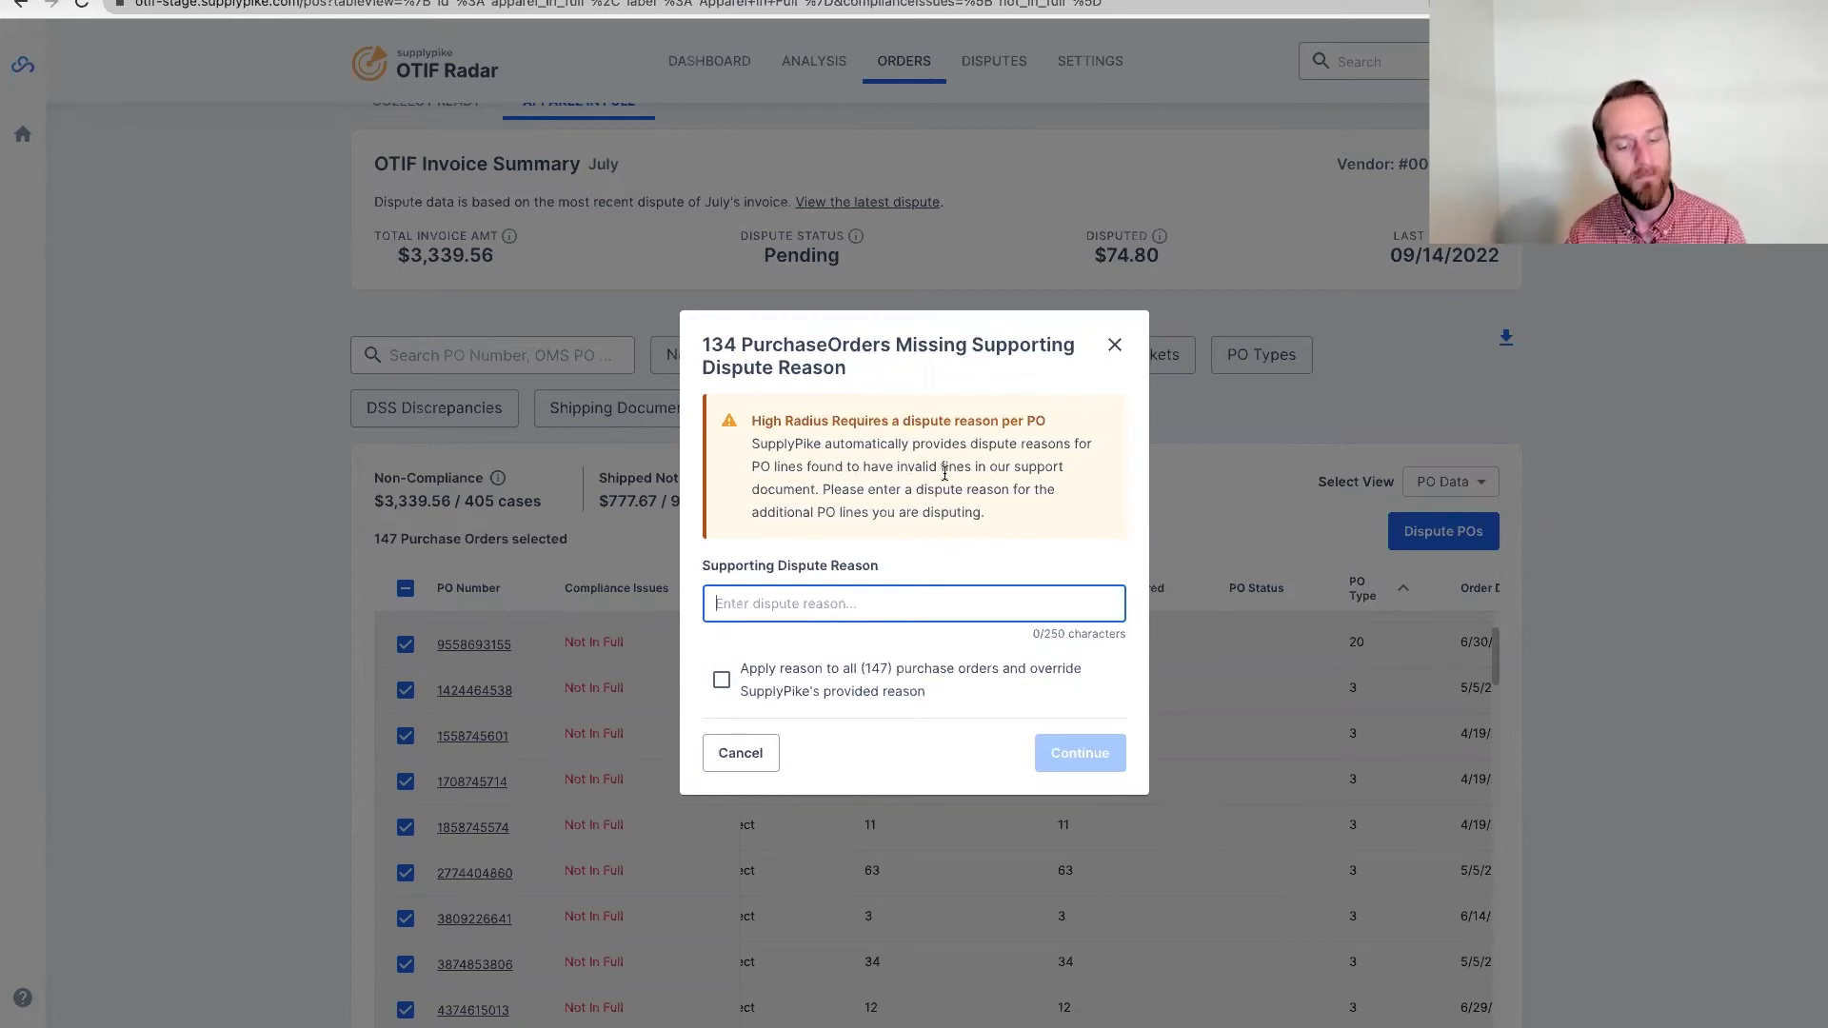
text(test)
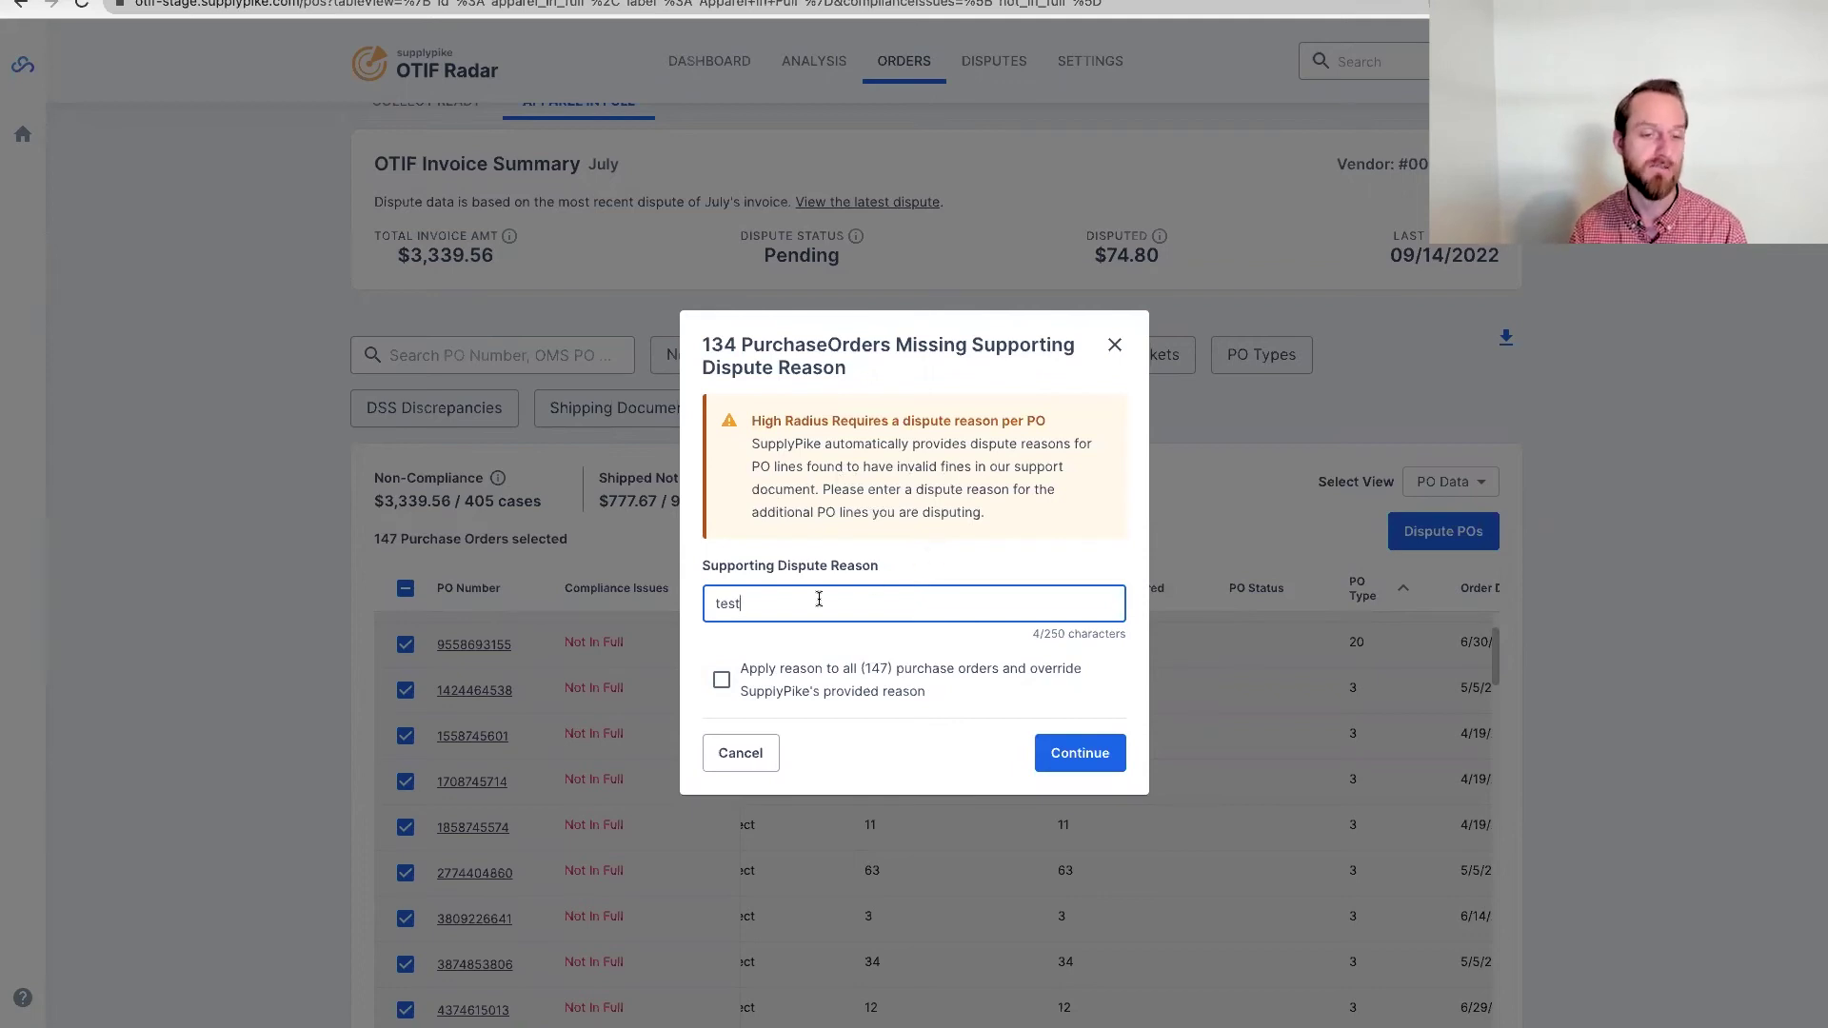
click(1095, 773)
scroll(1015, 620, down, 1)
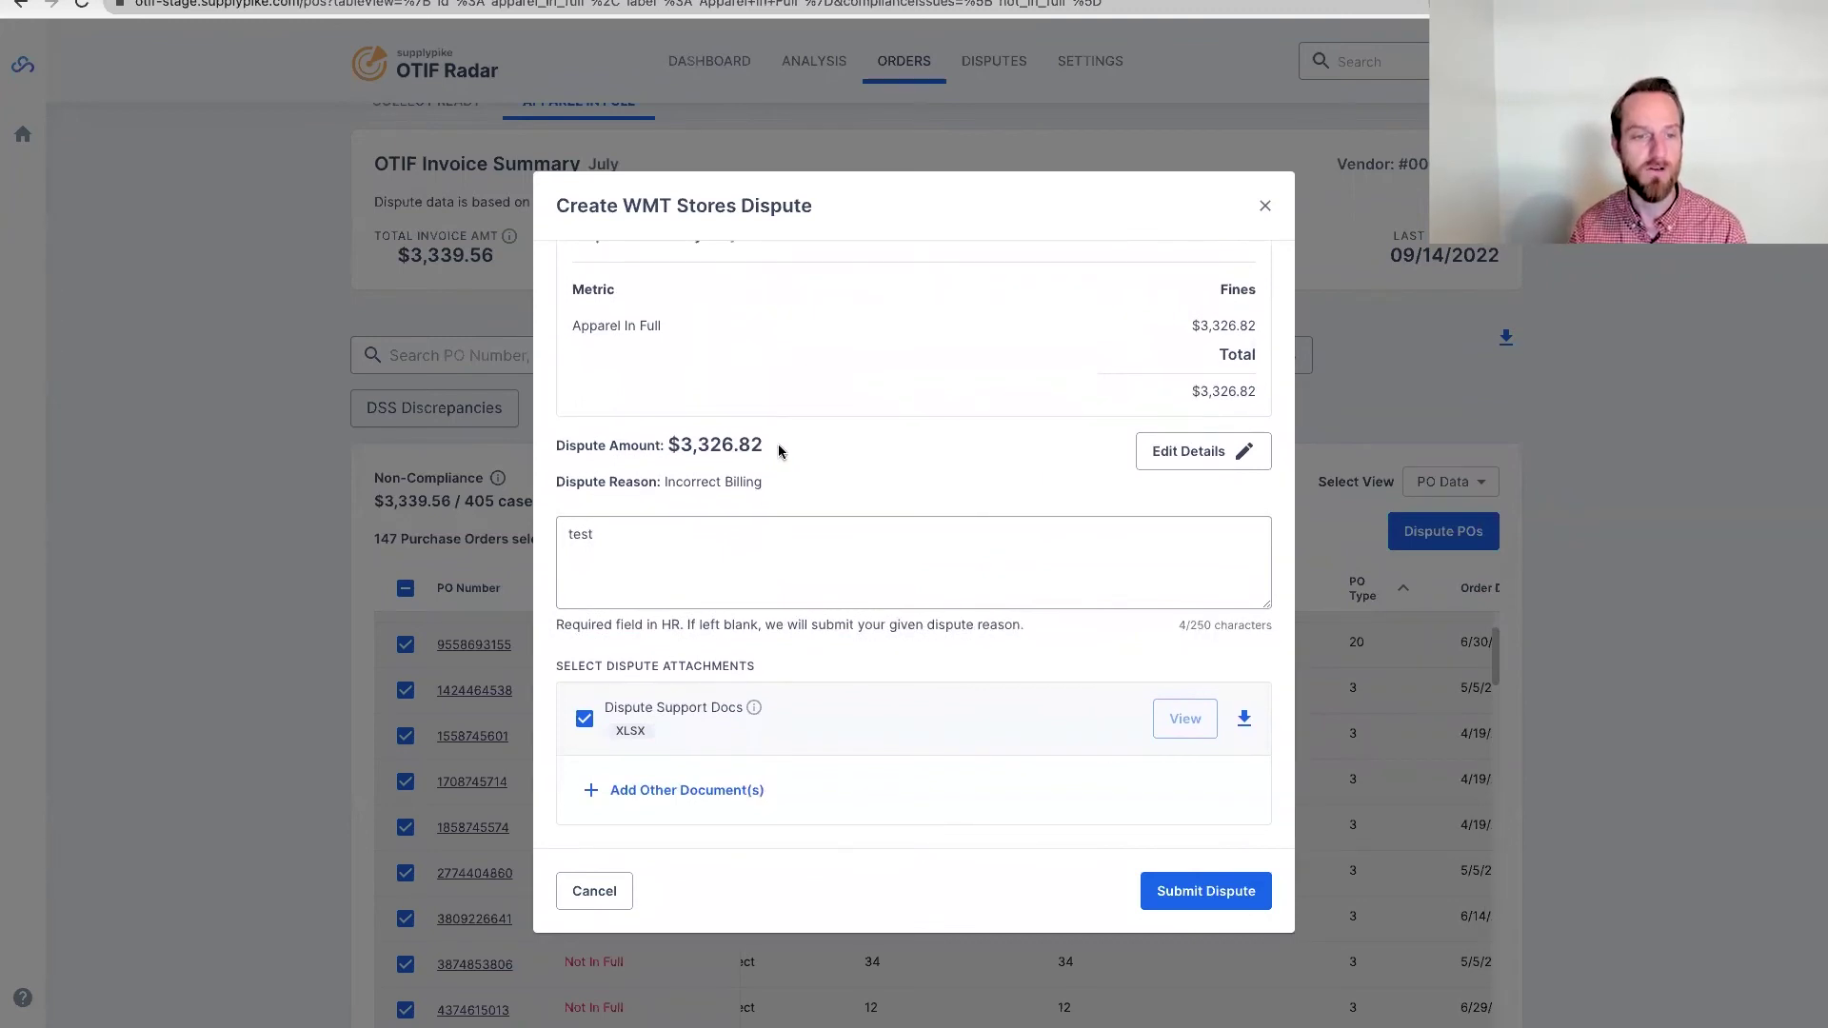
click(750, 551)
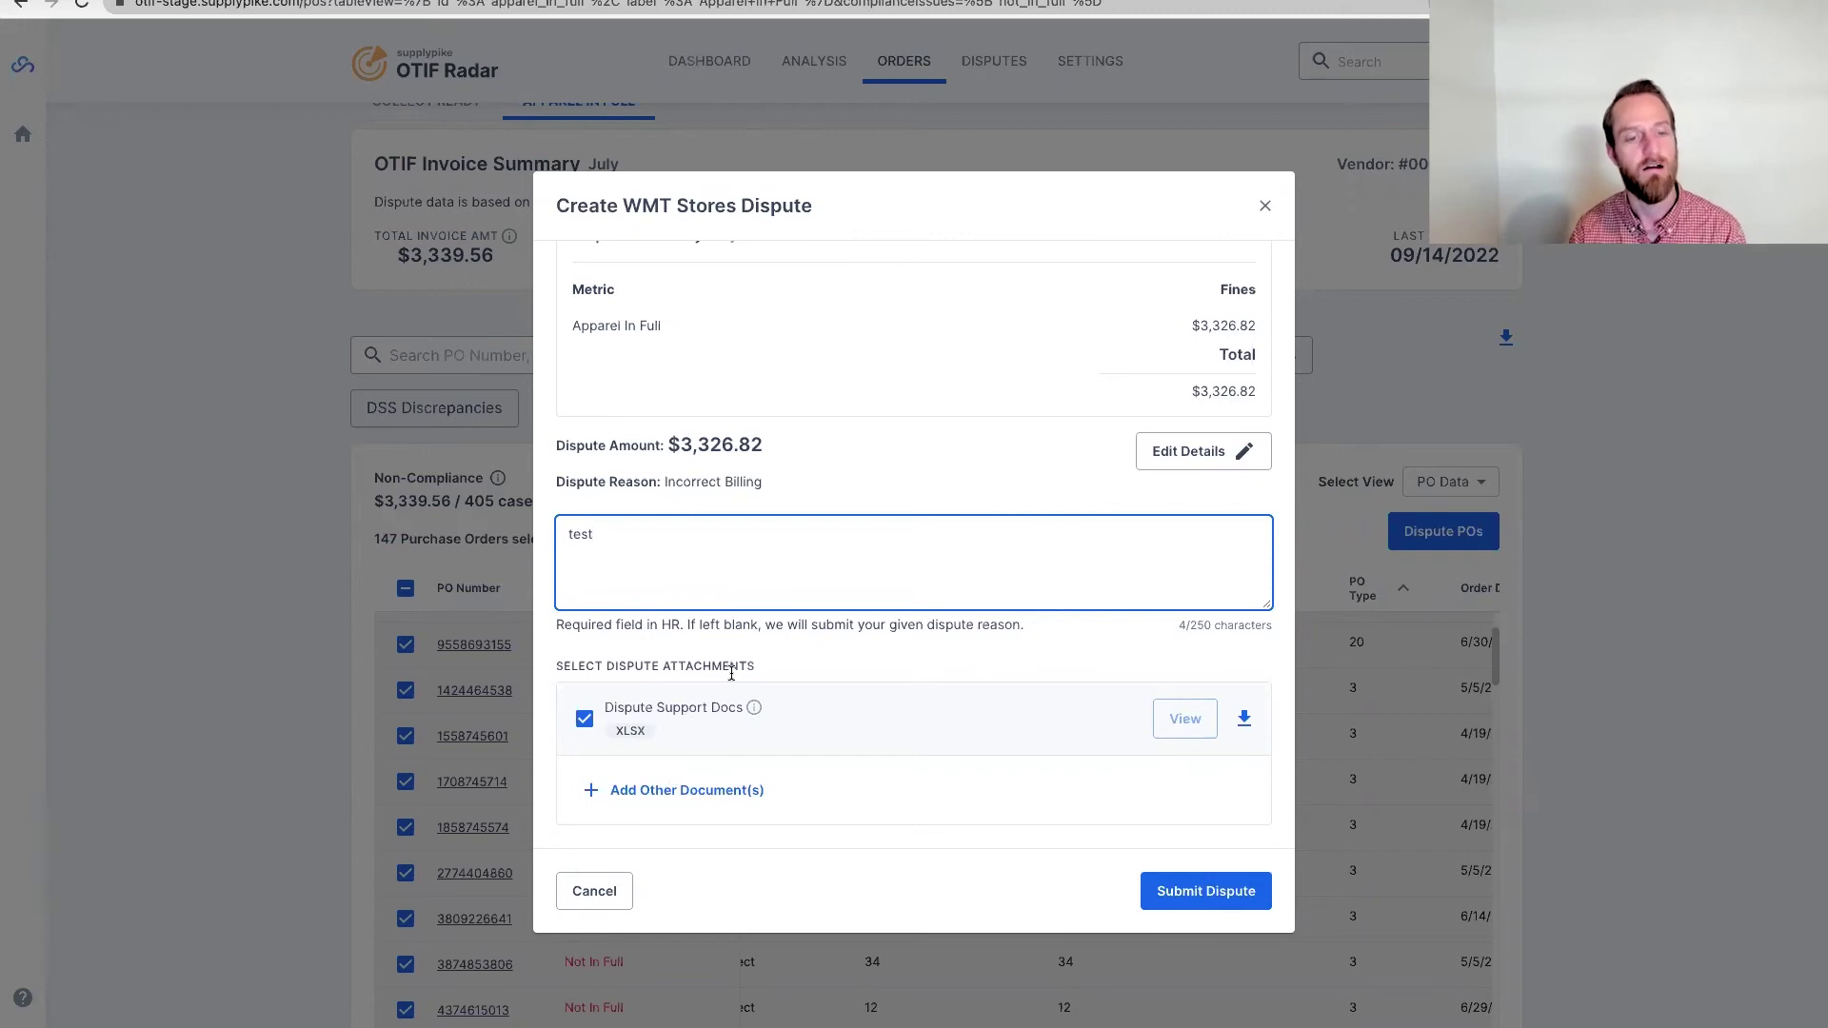
key(ctrl+Left)
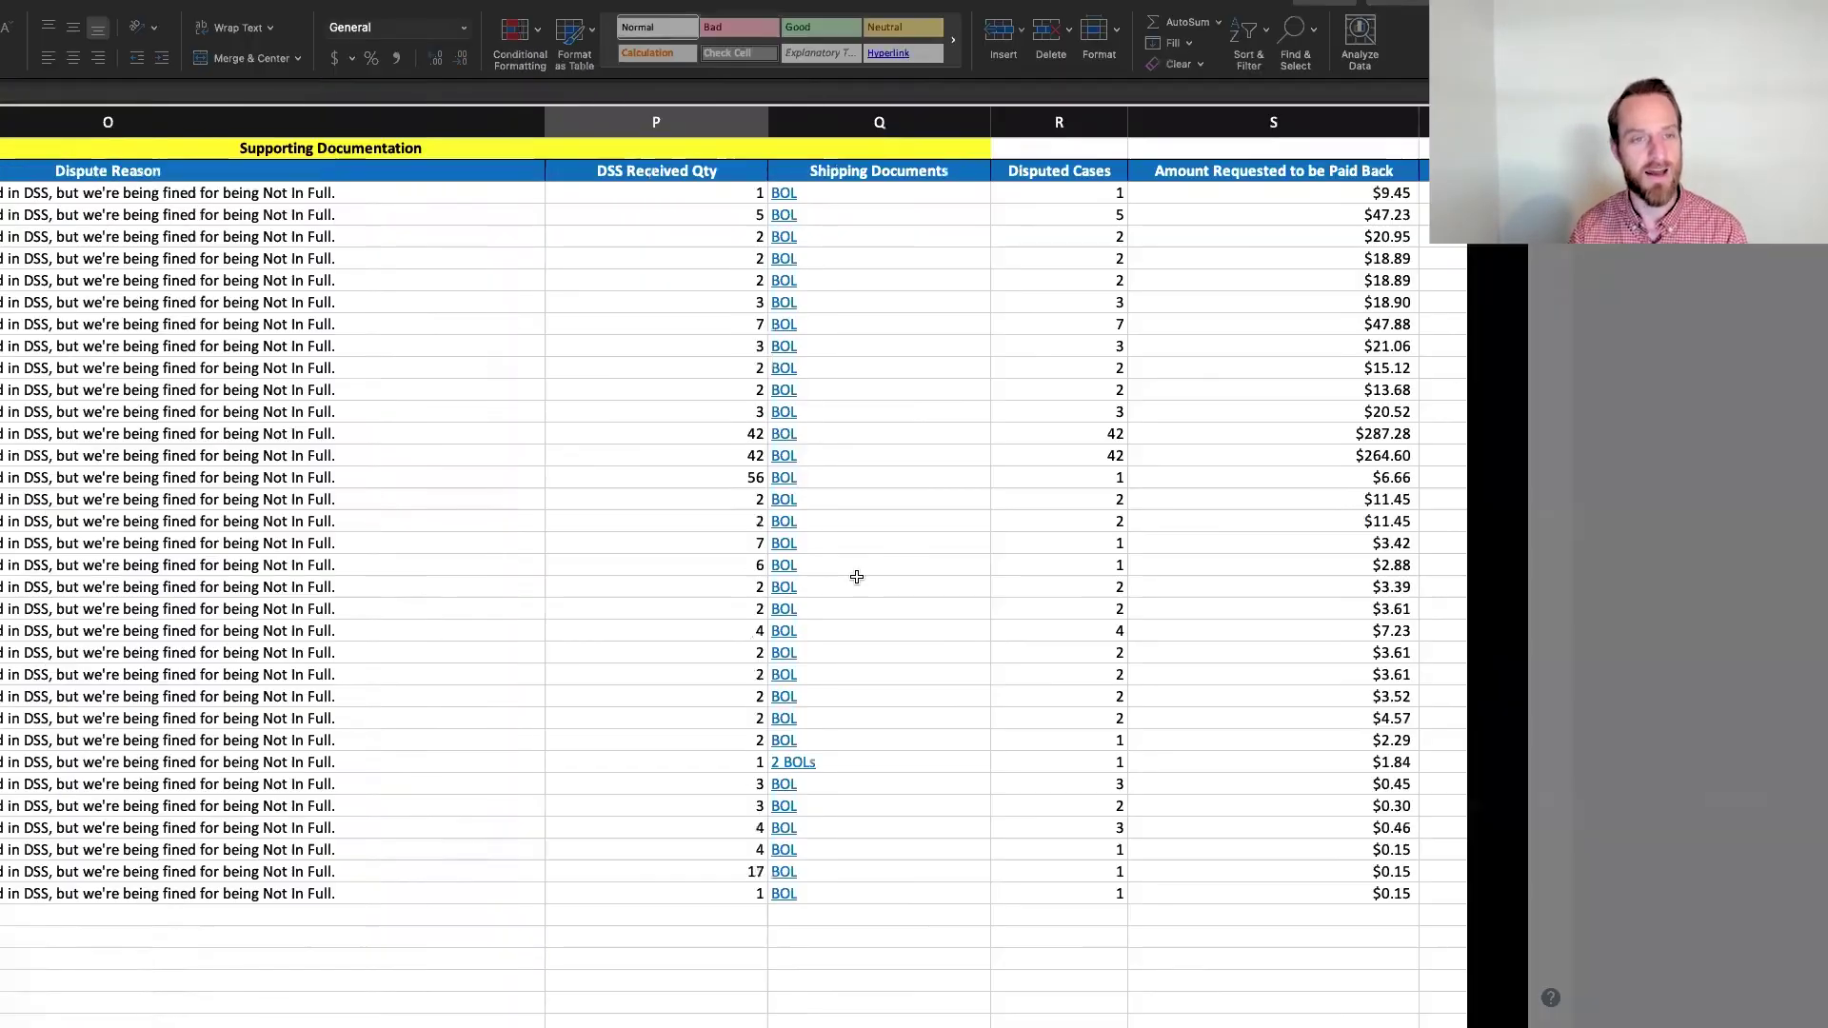
scroll(857, 577, left, 2)
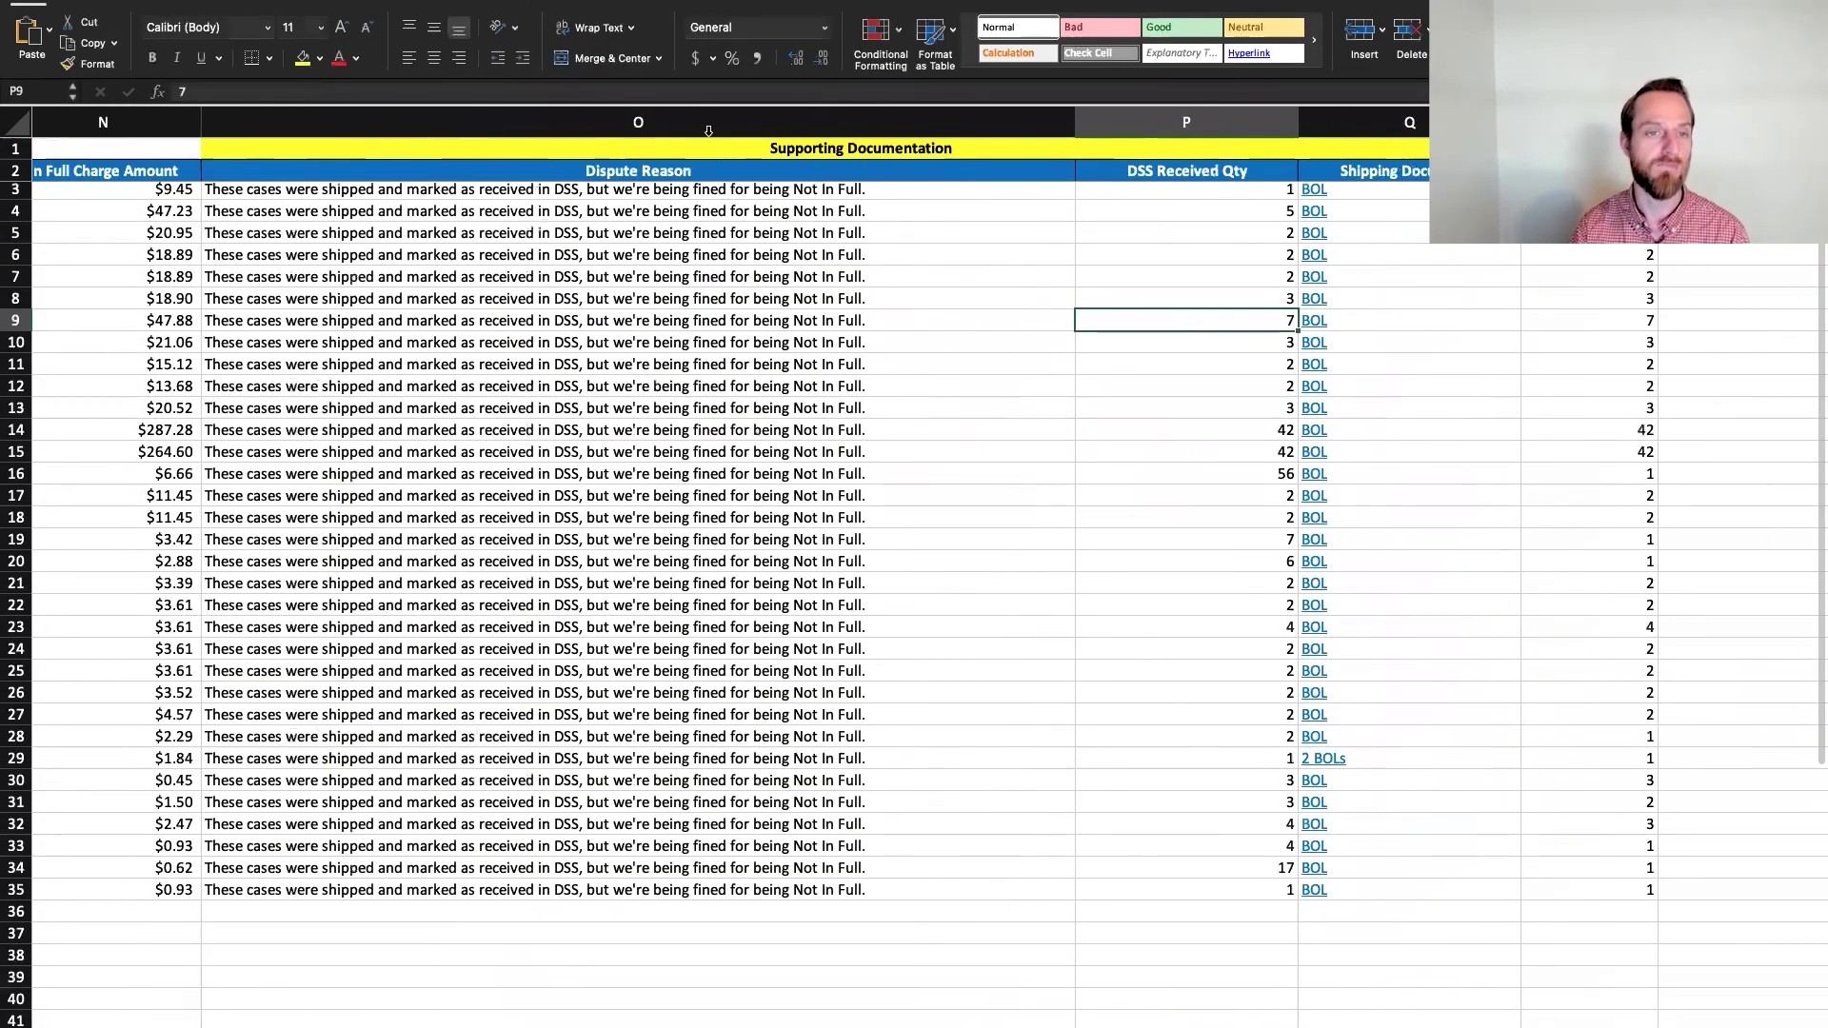
scroll(725, 191, left, 3)
click(648, 122)
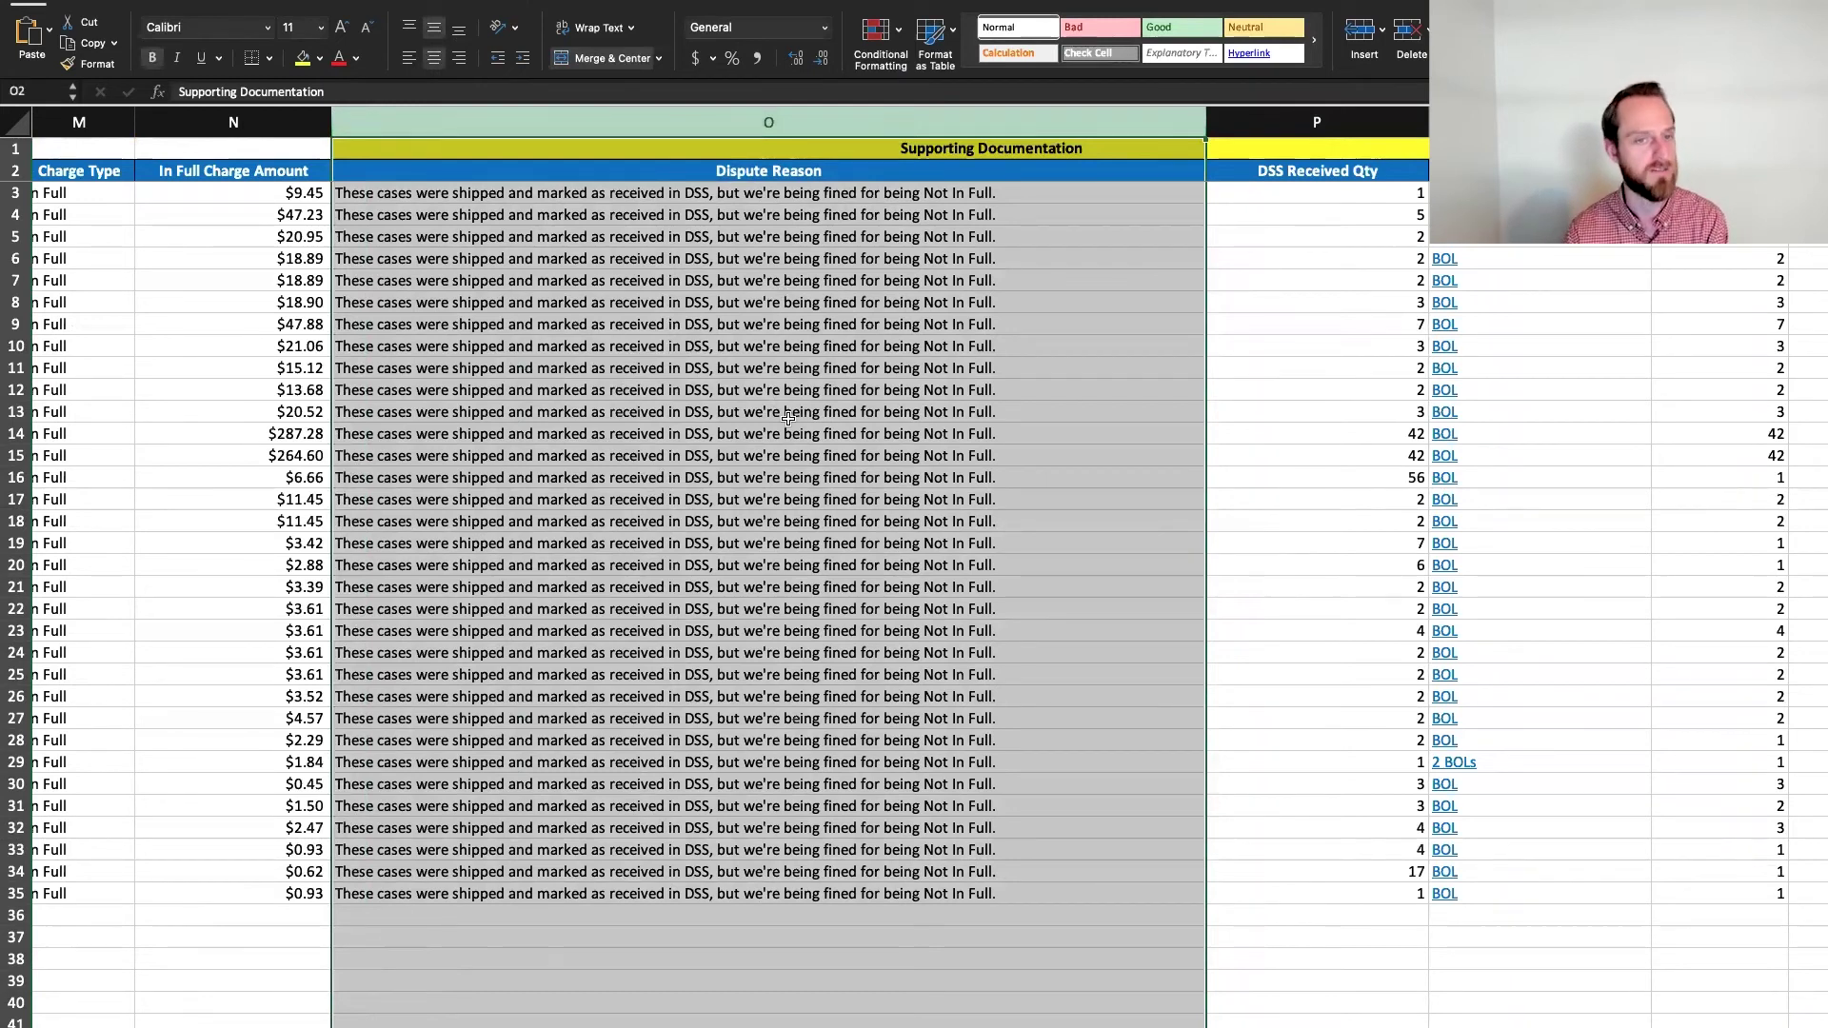
scroll(789, 417, right, 15)
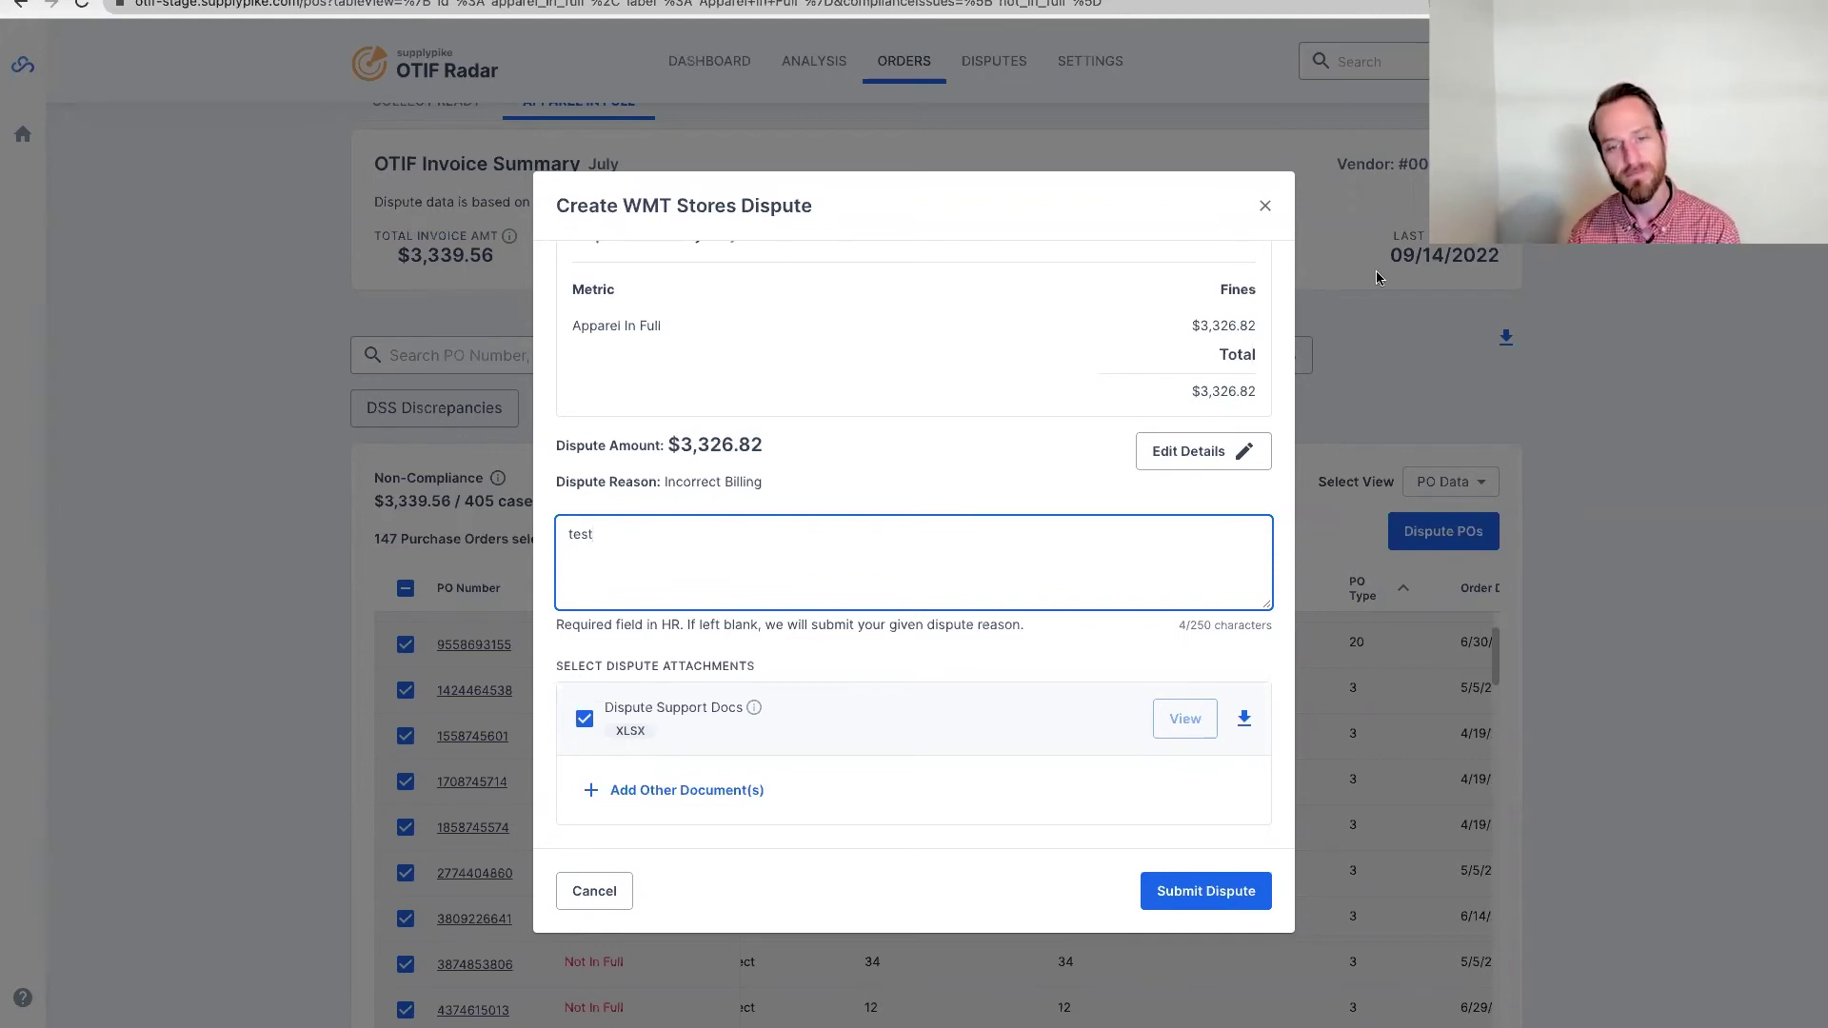
Close the dispute form without submitting and go to the Disputes page of past disputes.
click(1264, 205)
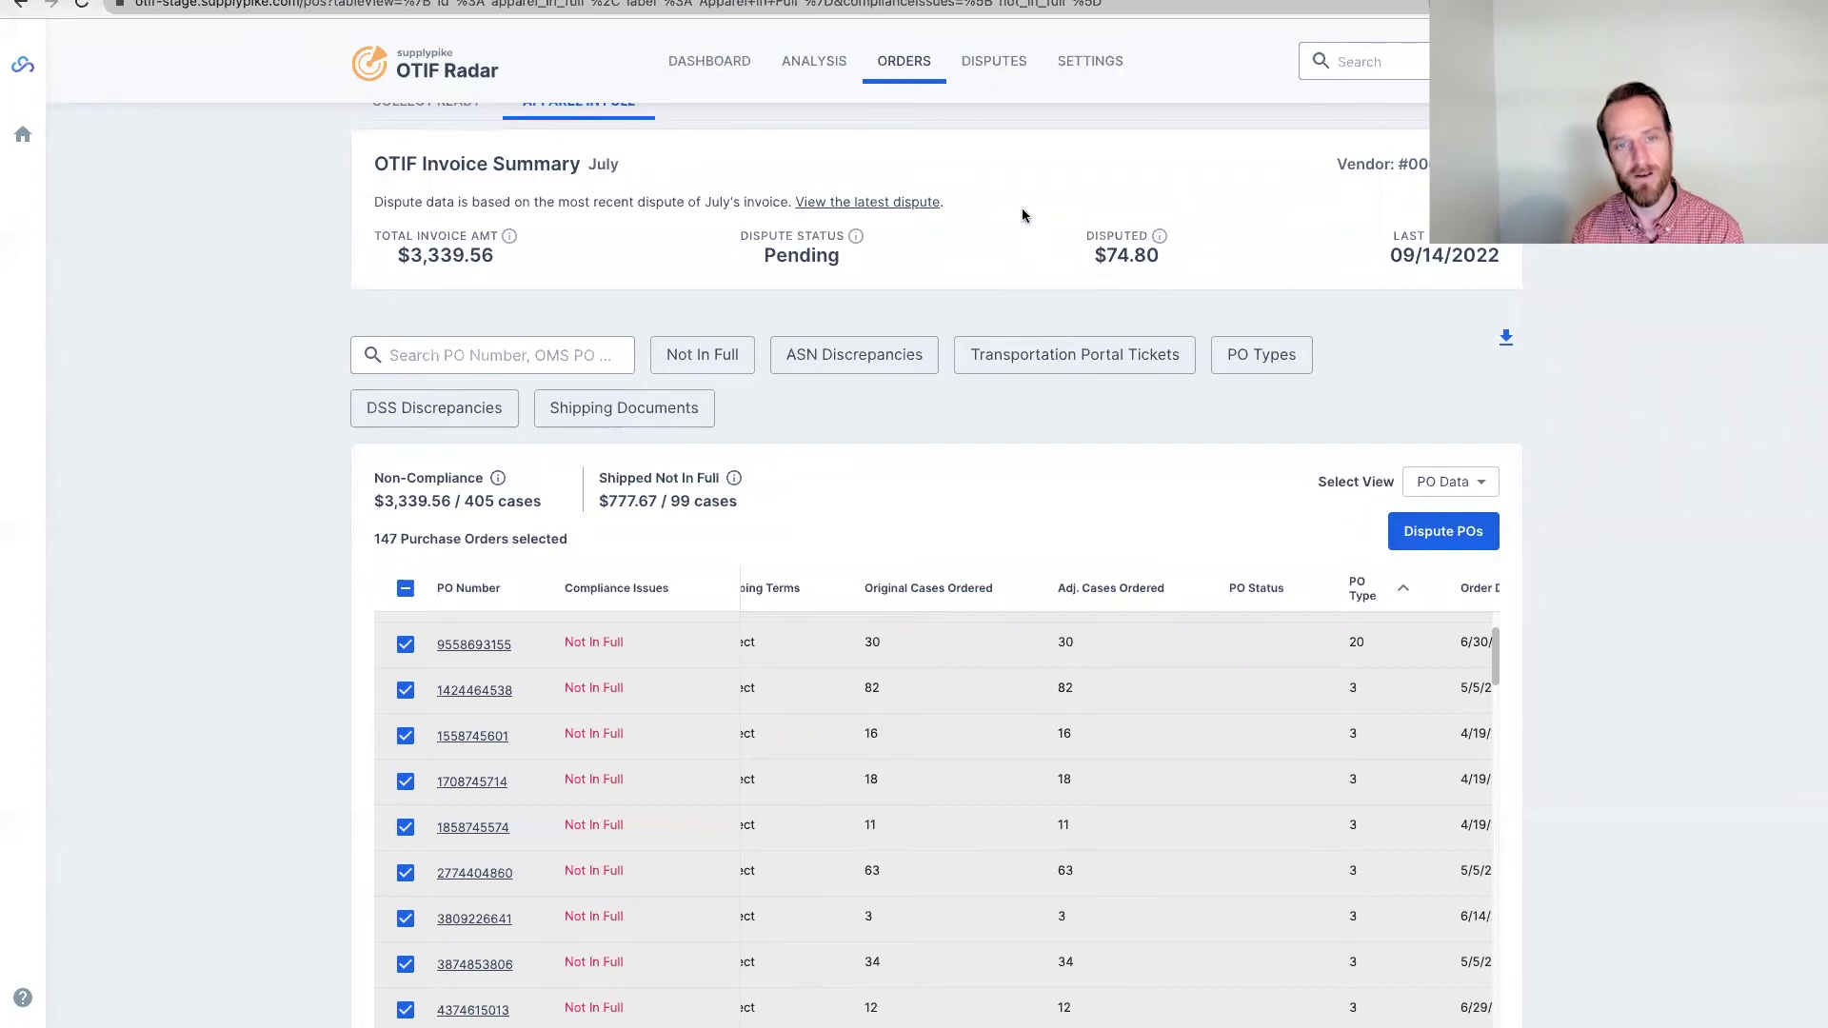
scroll(1118, 221, up, 3)
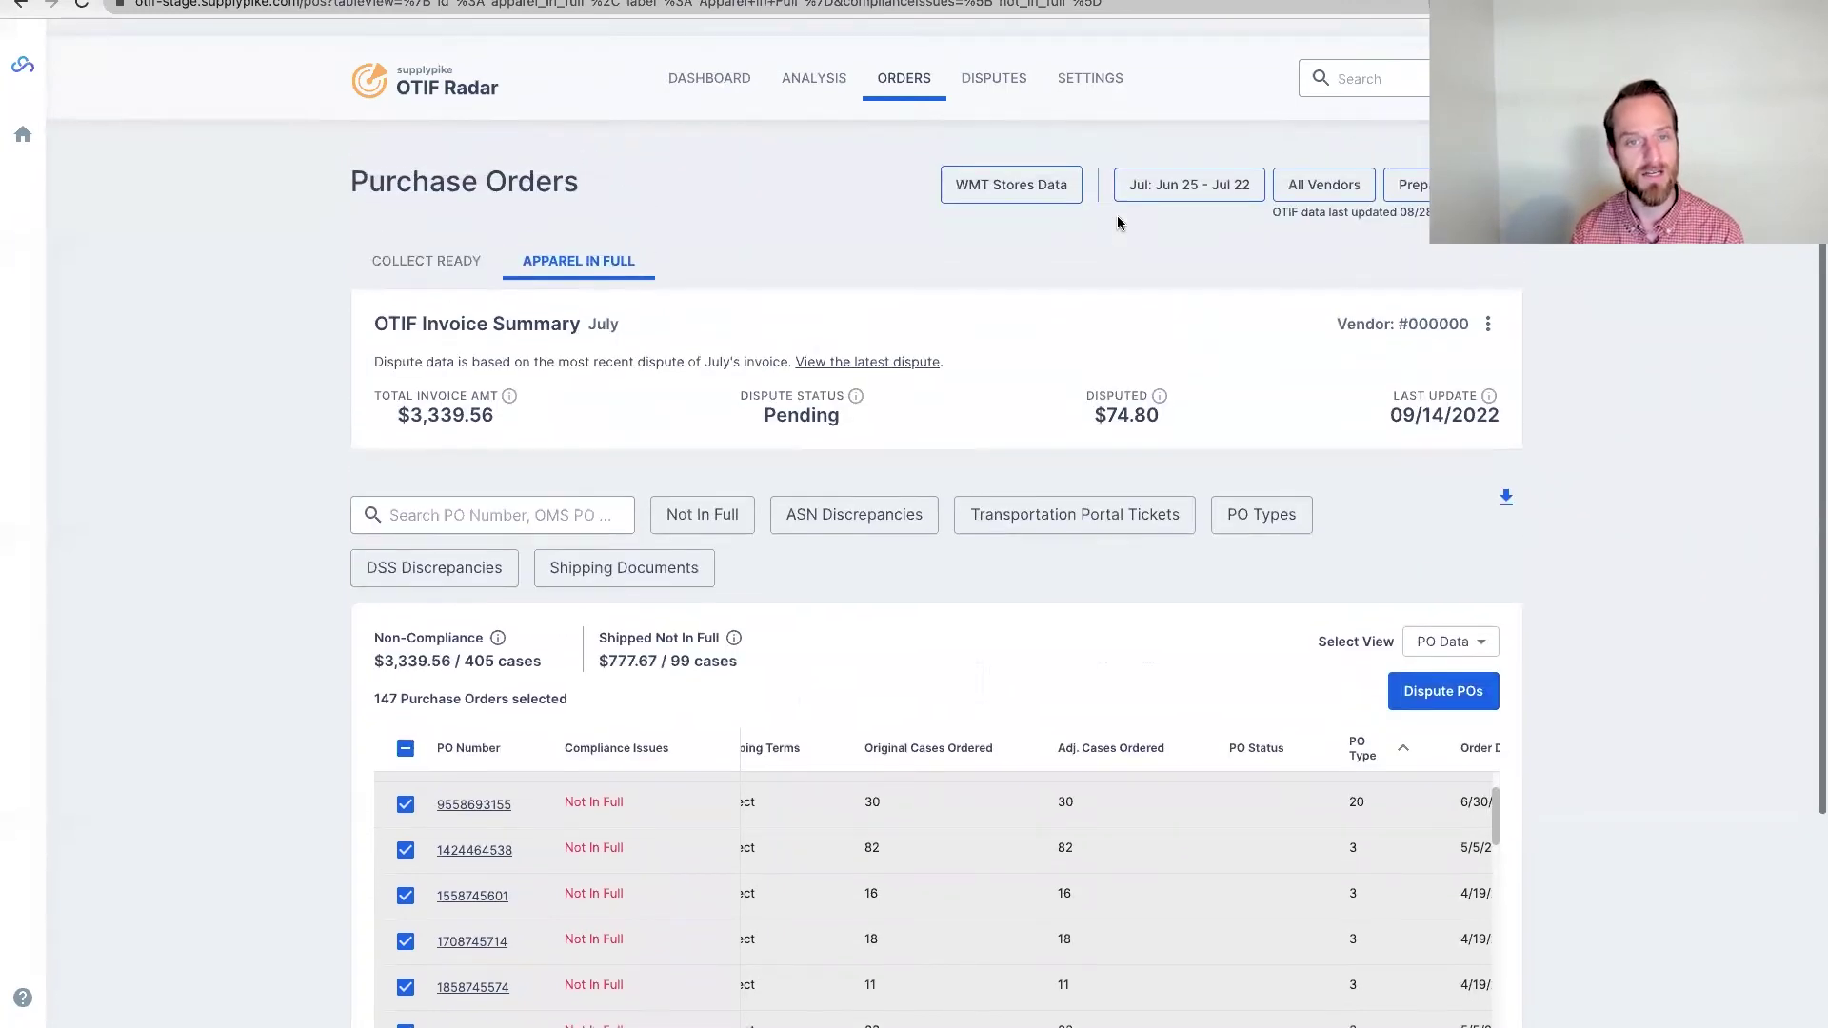
click(1000, 66)
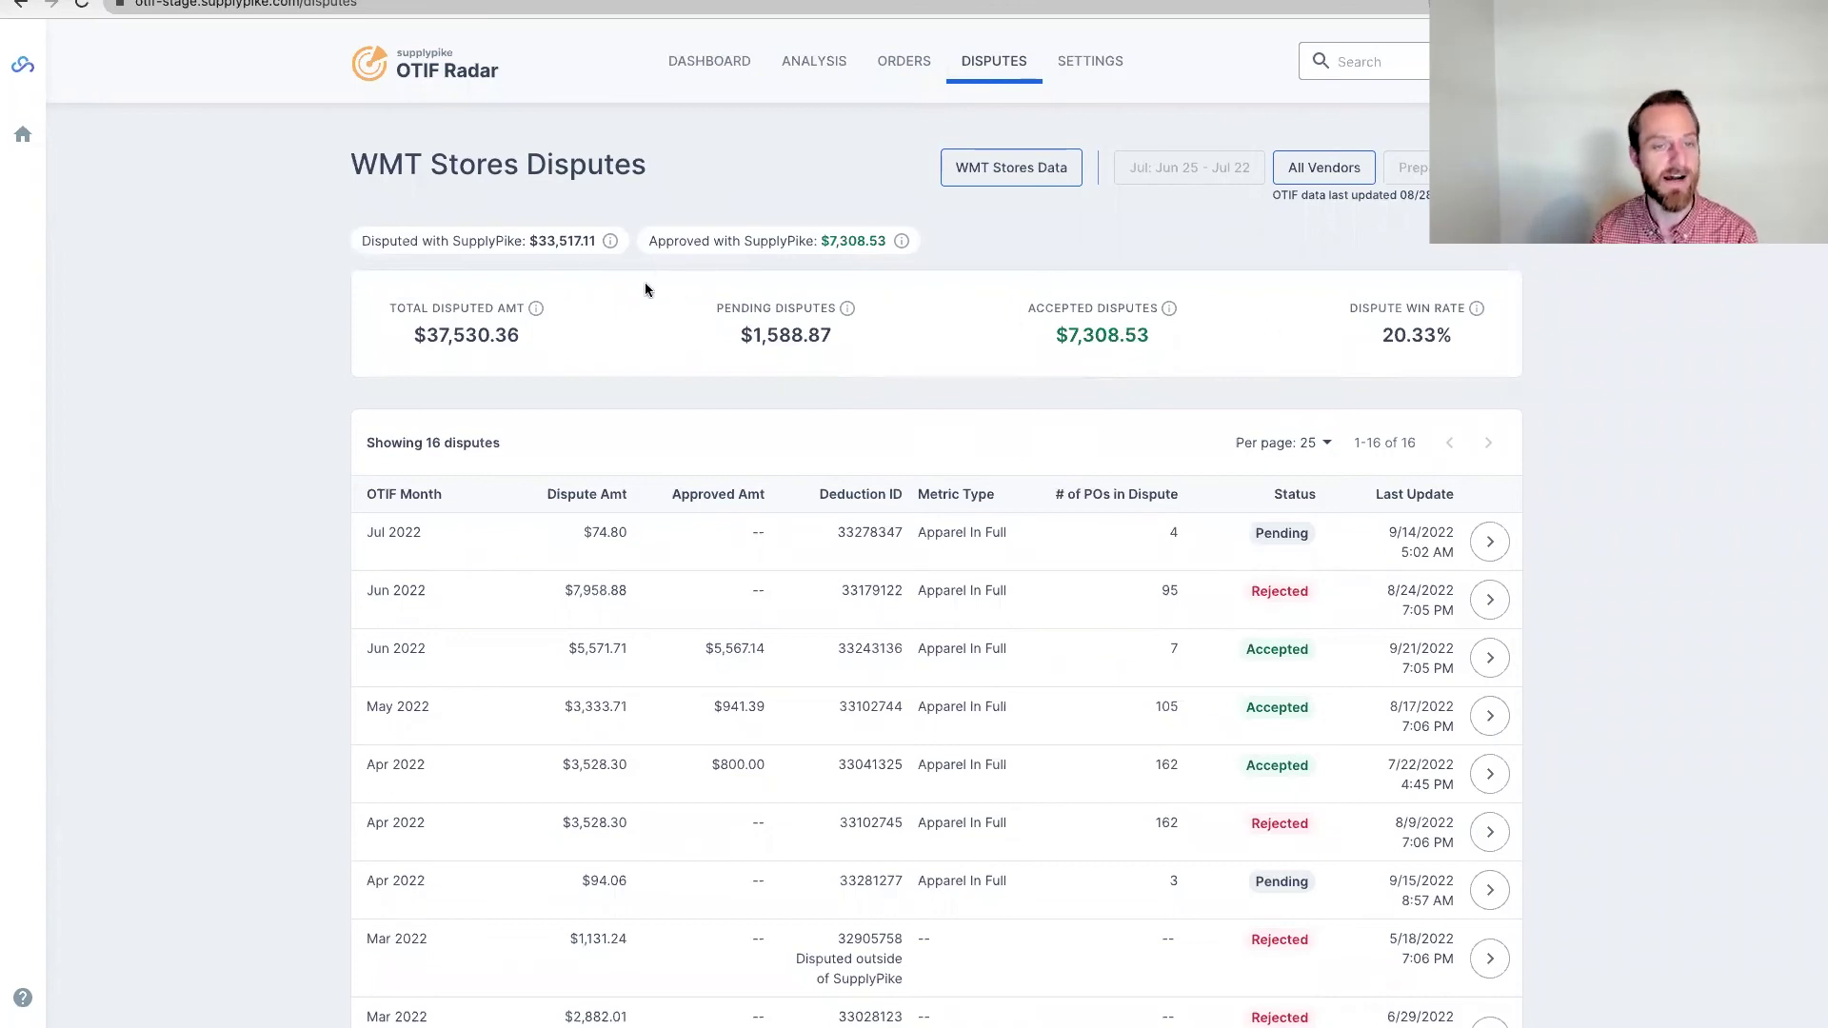
Open dispute #33102744 for May 2022, with $3,333.71 disputed and $941.39 accepted.
scroll(718, 362, down, 5)
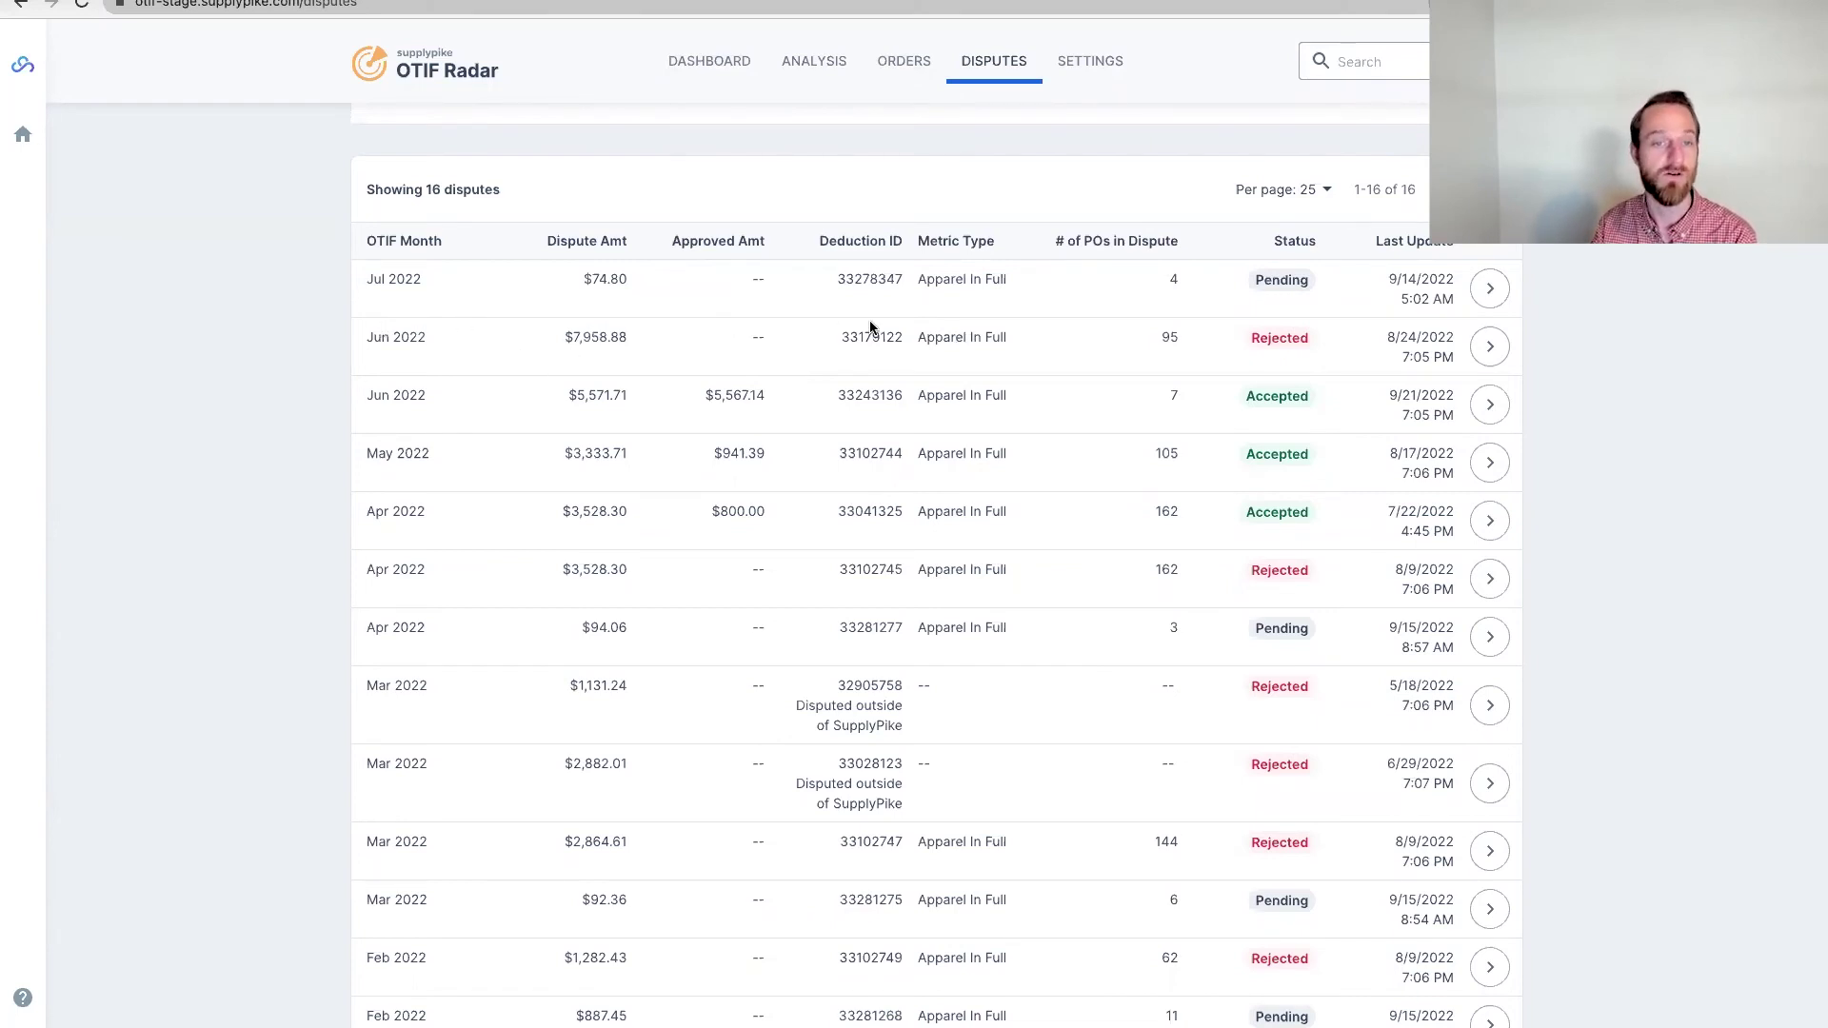
double_click(946, 329)
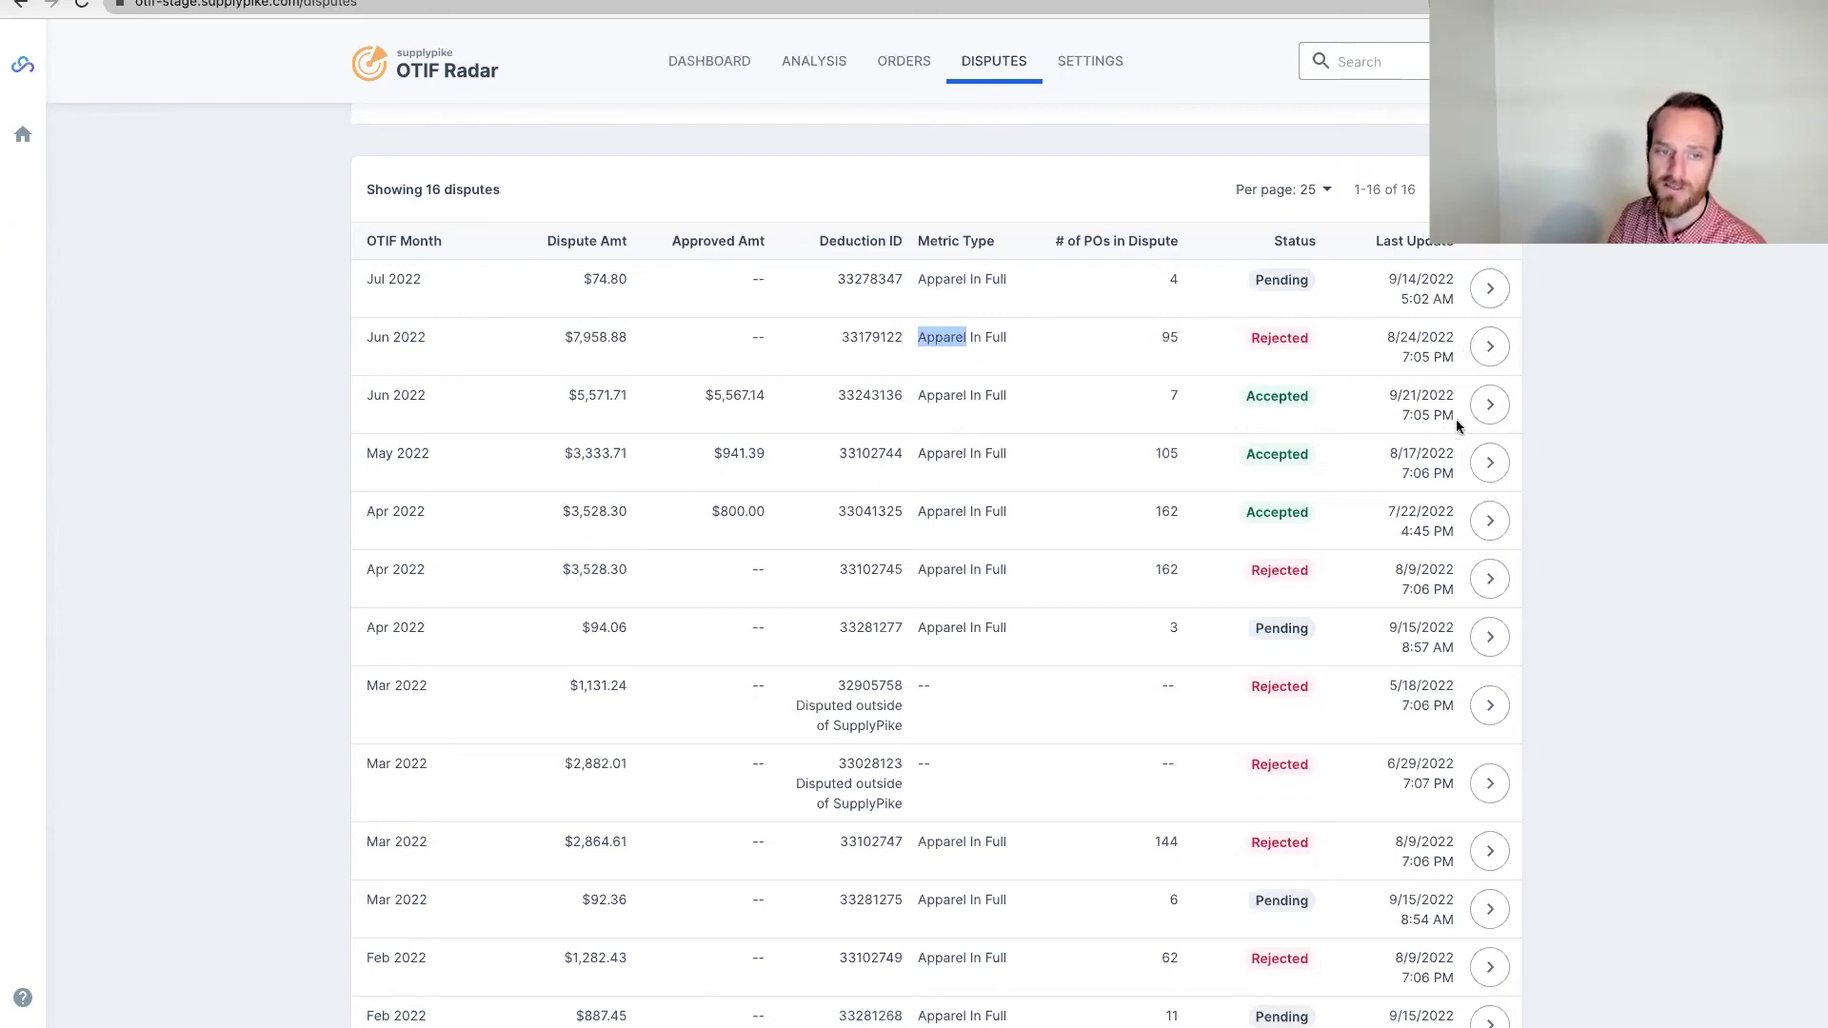
click(1488, 463)
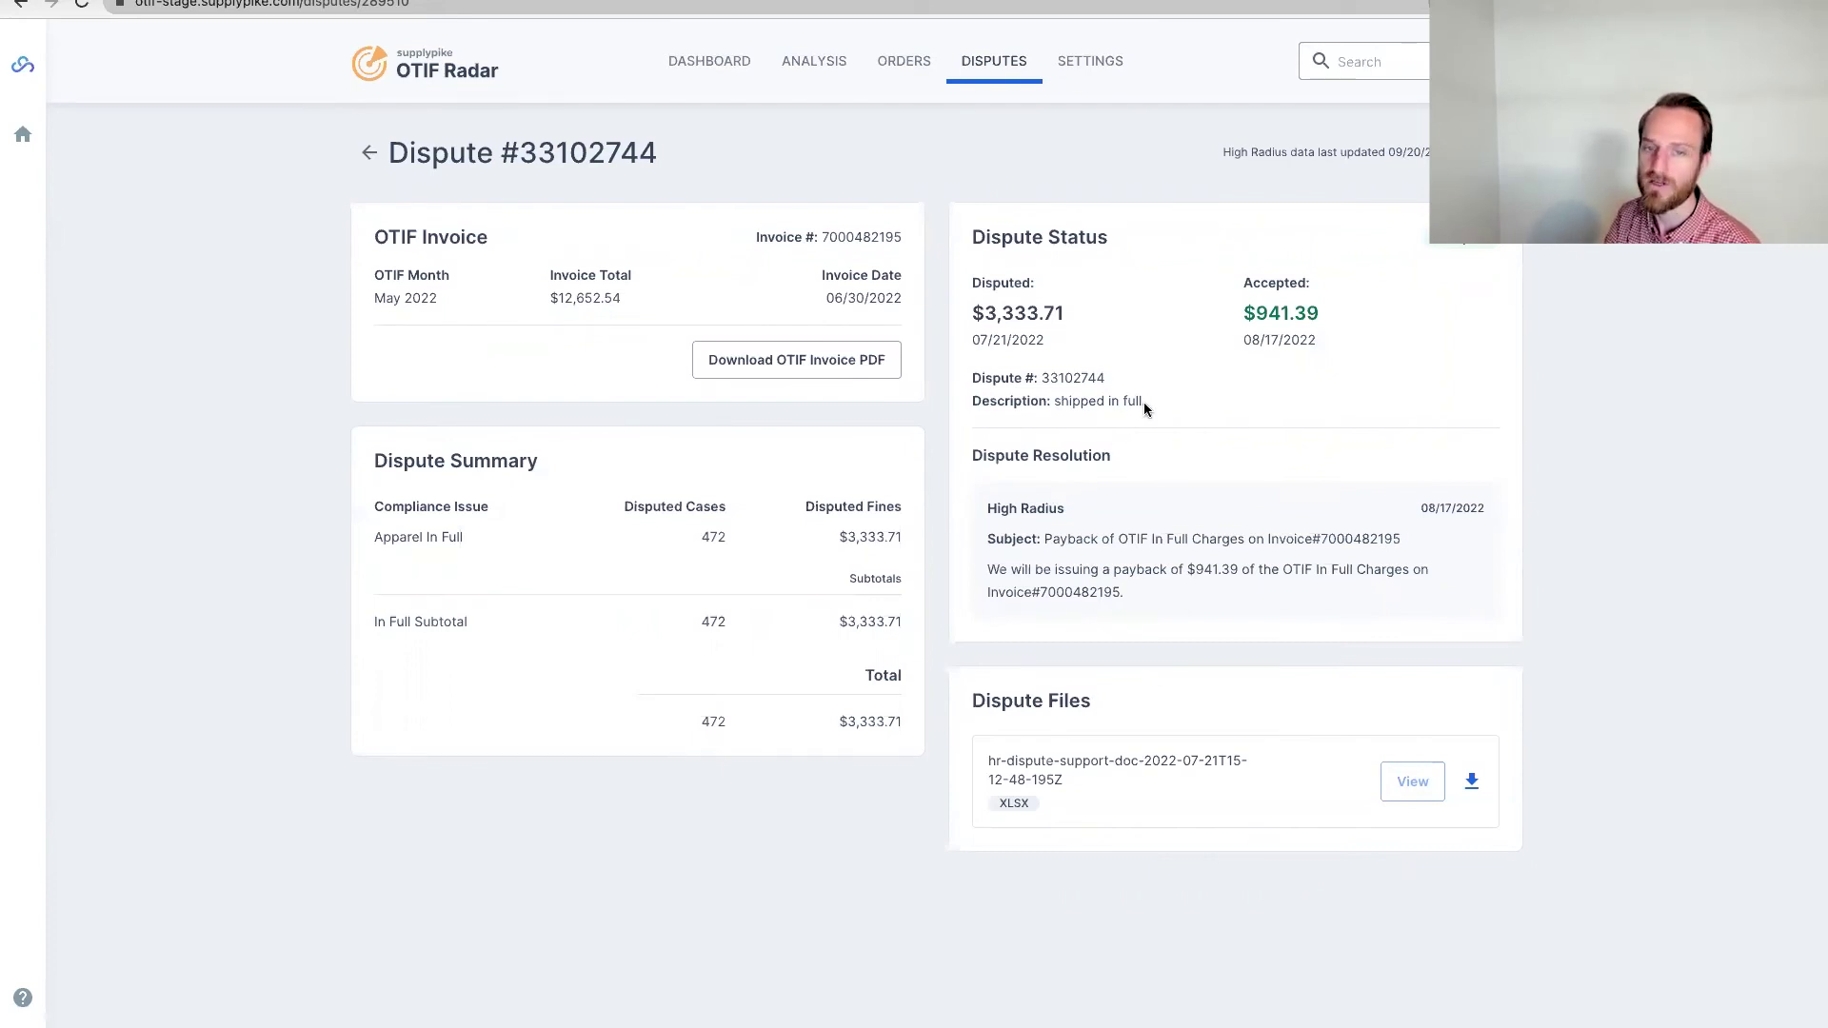
Go over the shipped-in-full description and High Radius's $941.39 payback, then return to the 16-dispute list.
drag(1145, 407, 1014, 402)
click(1015, 402)
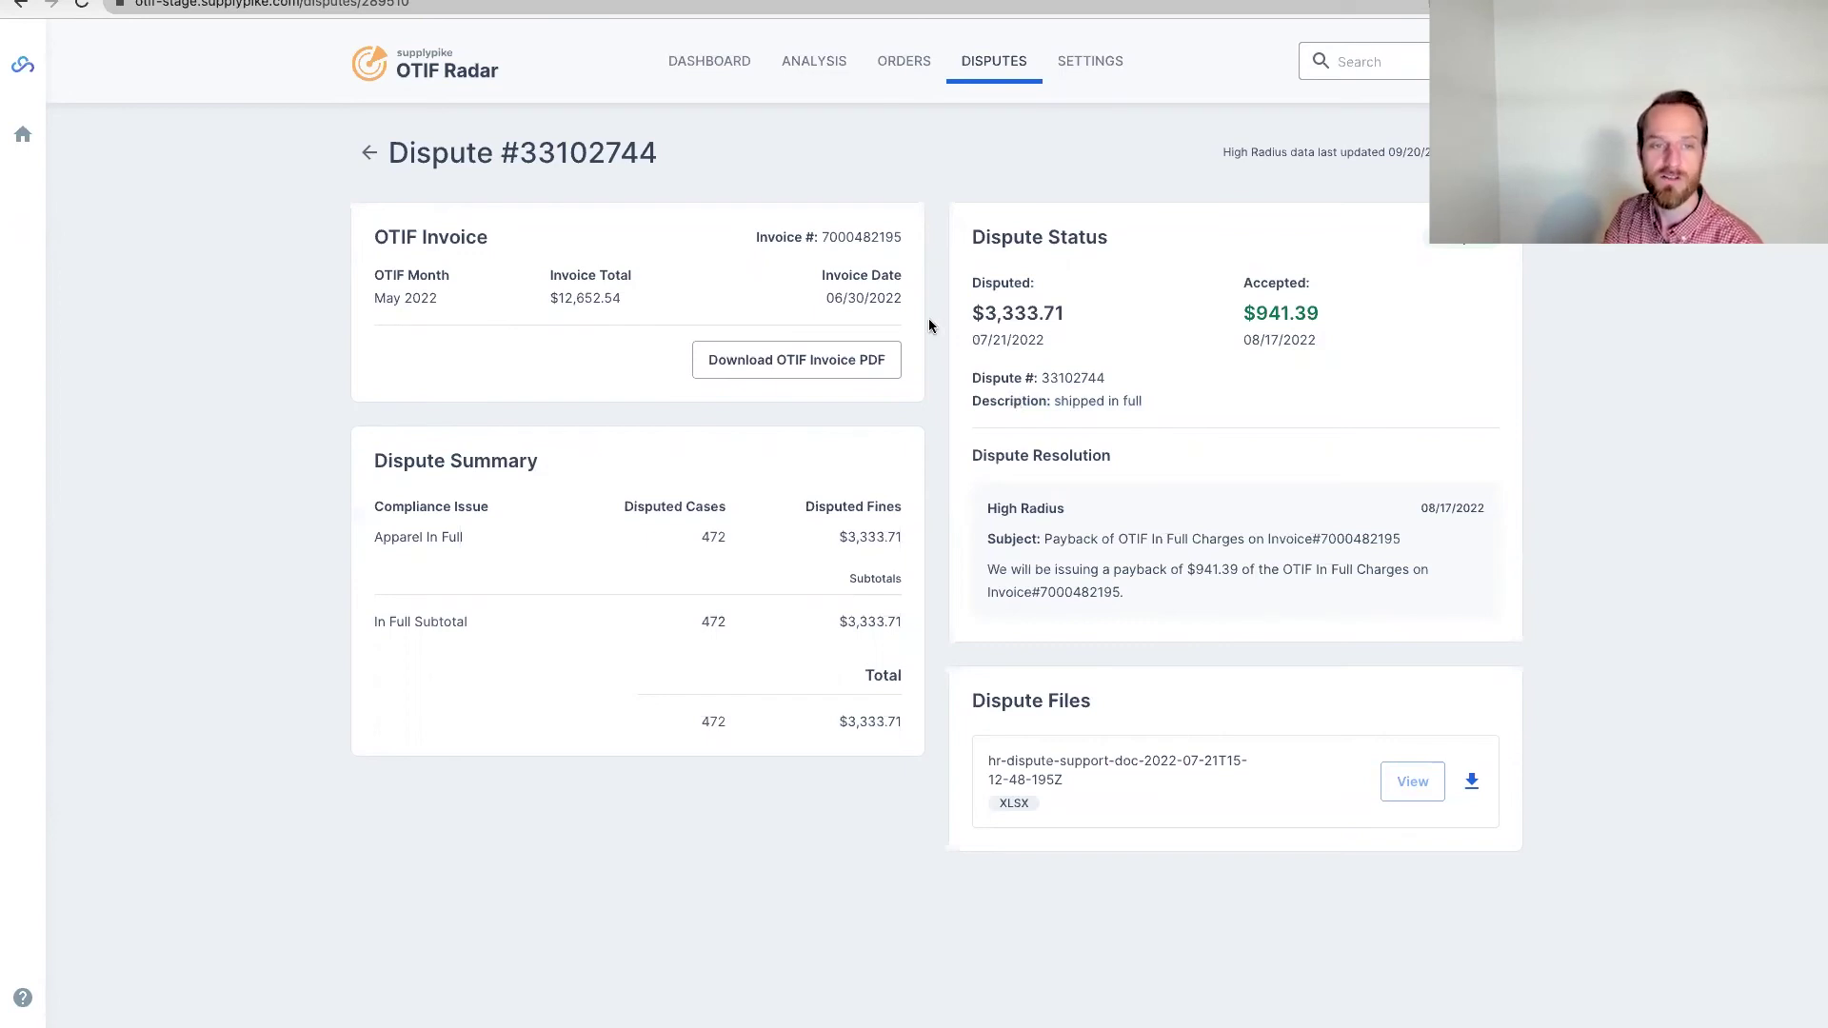
drag(1115, 455, 965, 454)
click(963, 451)
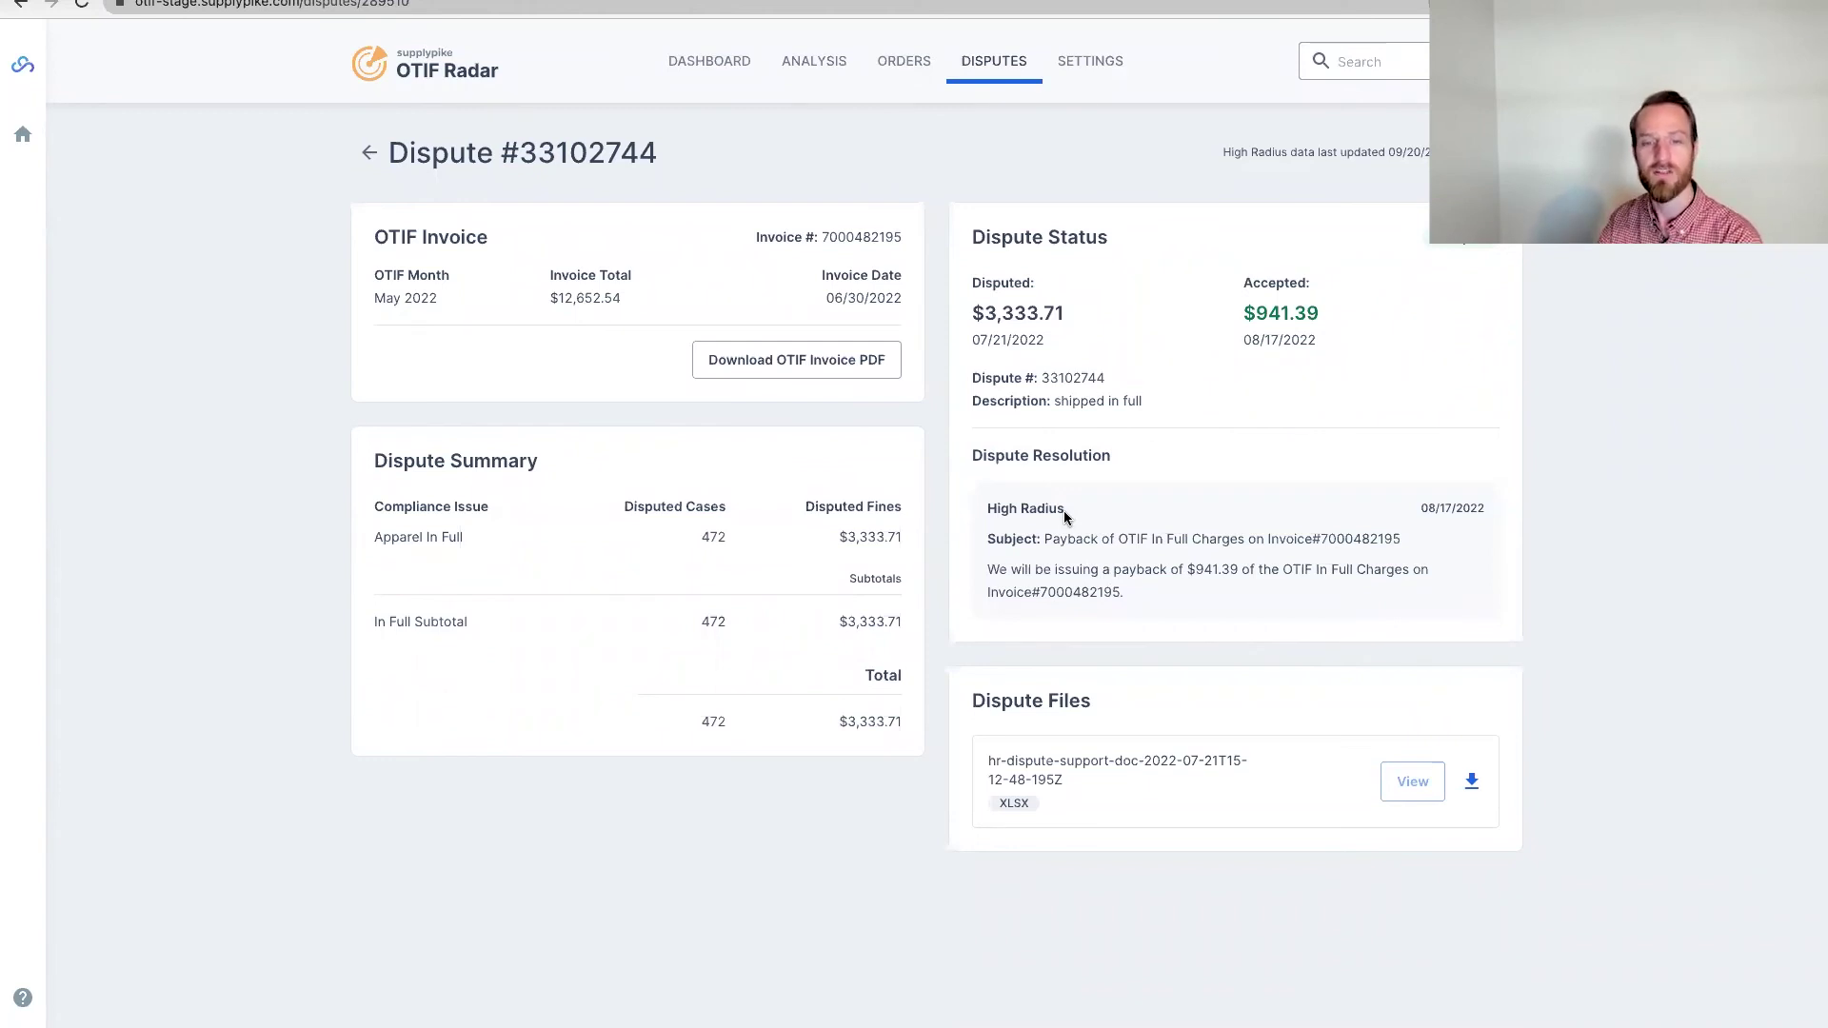
drag(1159, 596, 990, 515)
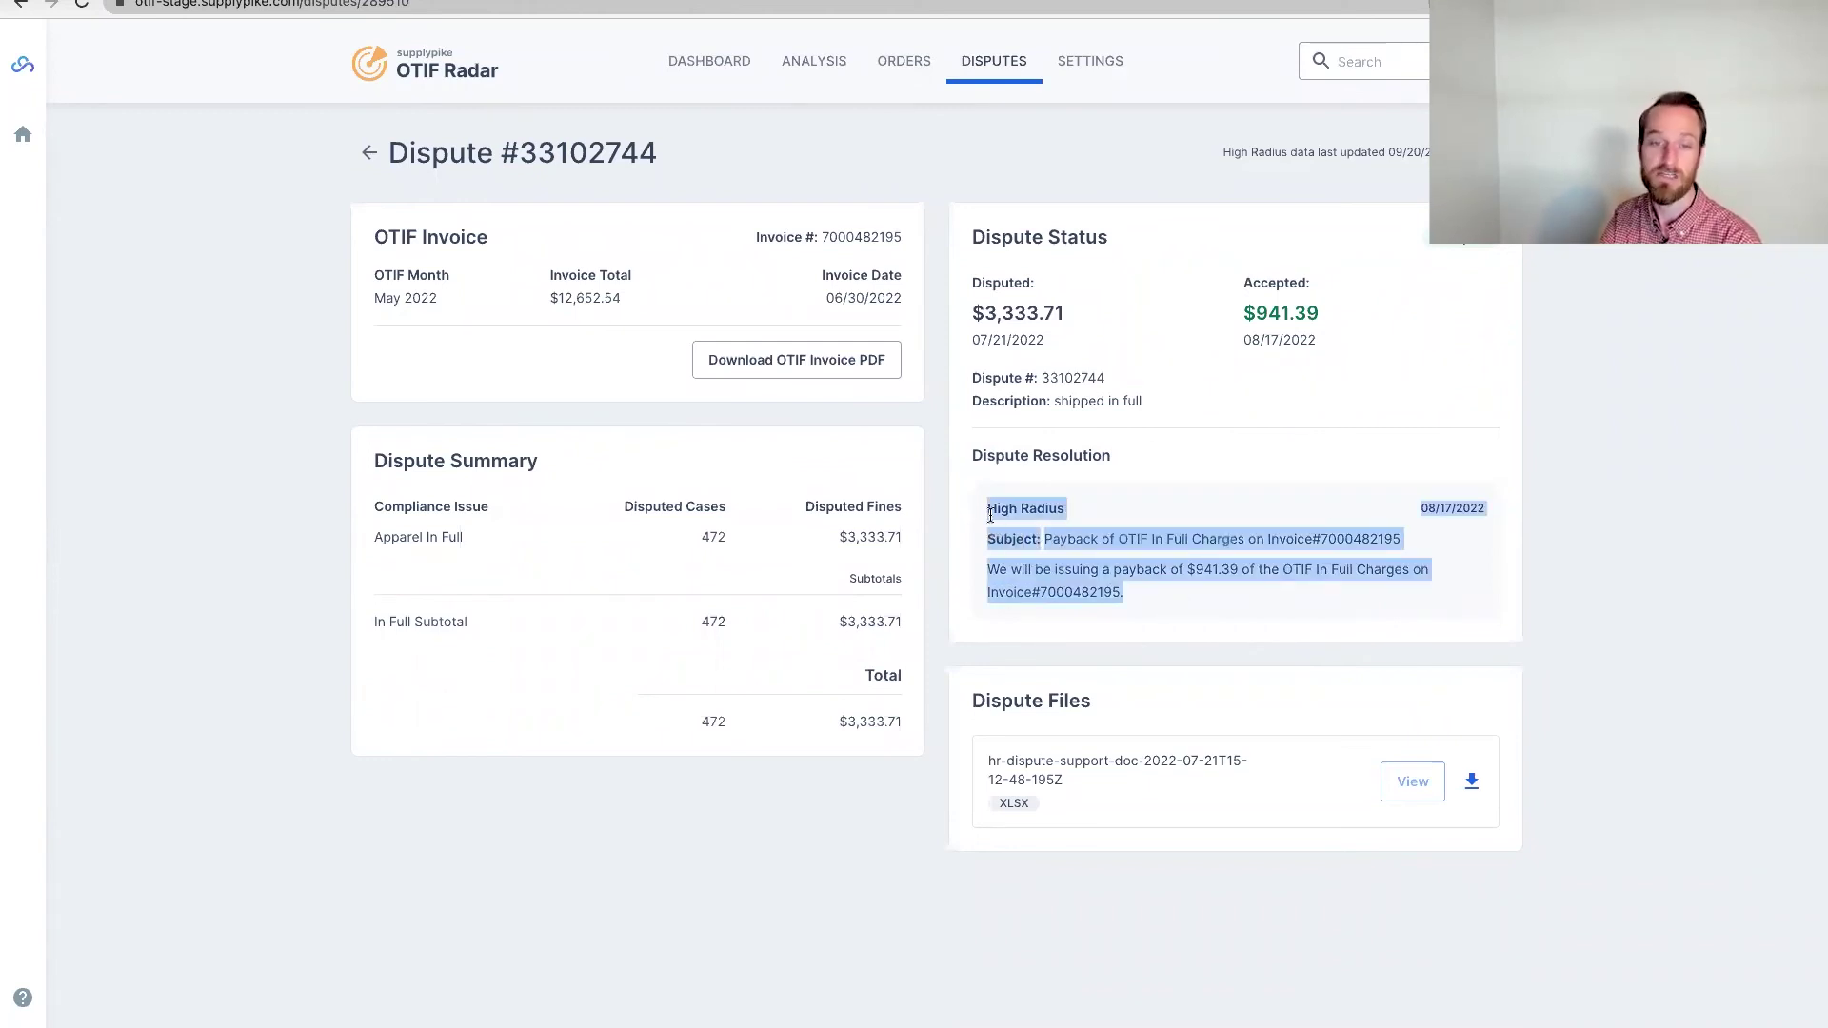
click(995, 513)
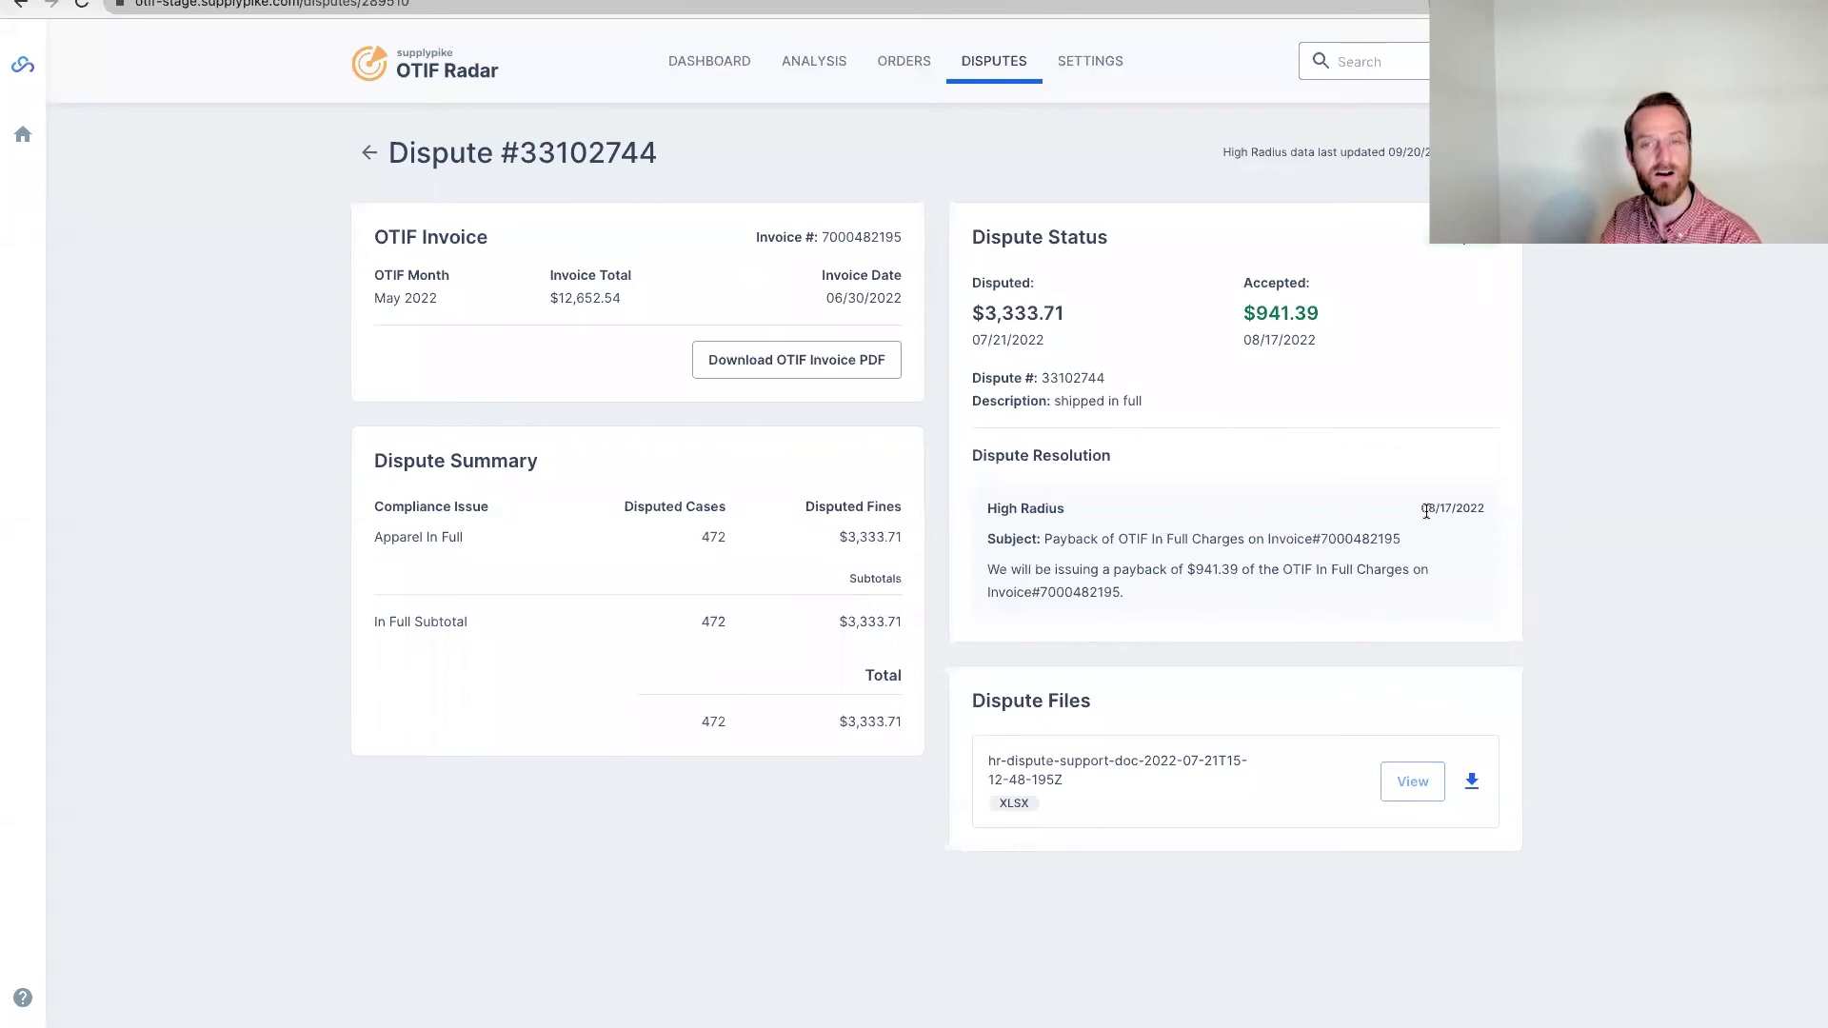
click(369, 153)
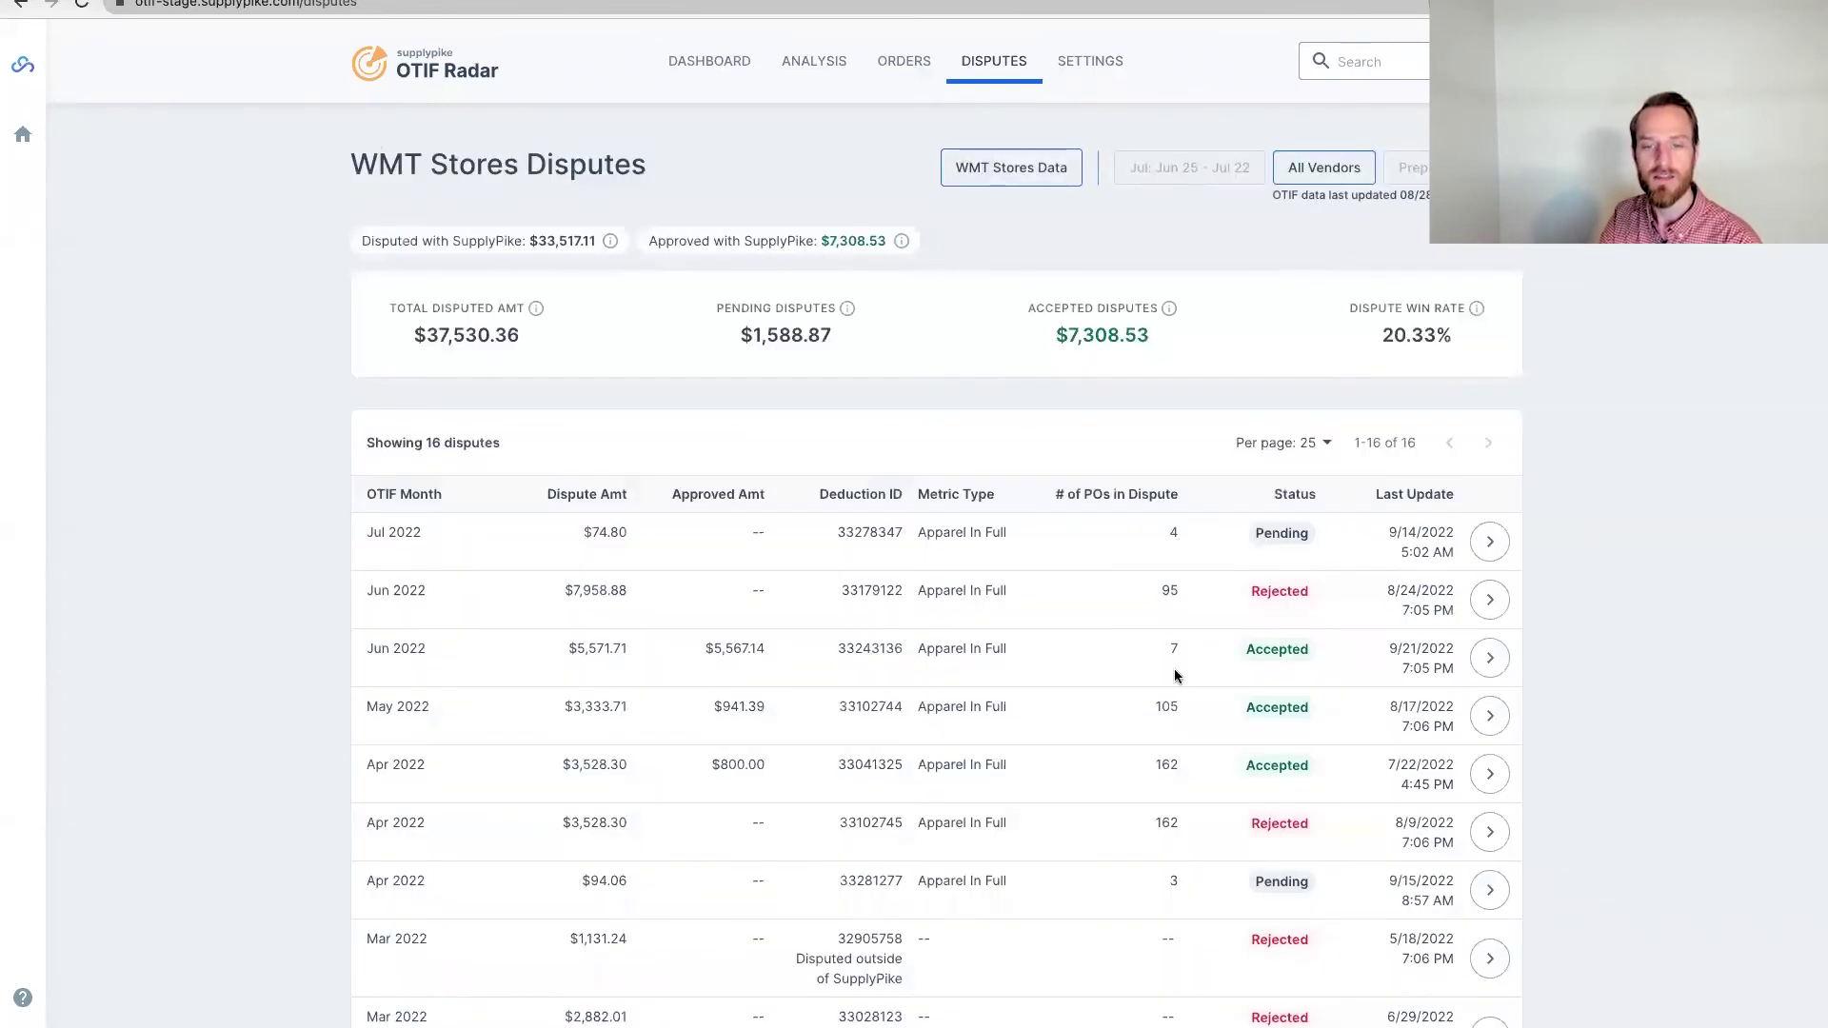
Open the denied Jun 2022 $7,958.88 dispute and read its High Radius resolution message.
click(1490, 600)
scroll(1139, 663, down, 5)
scroll(1139, 663, down, 12)
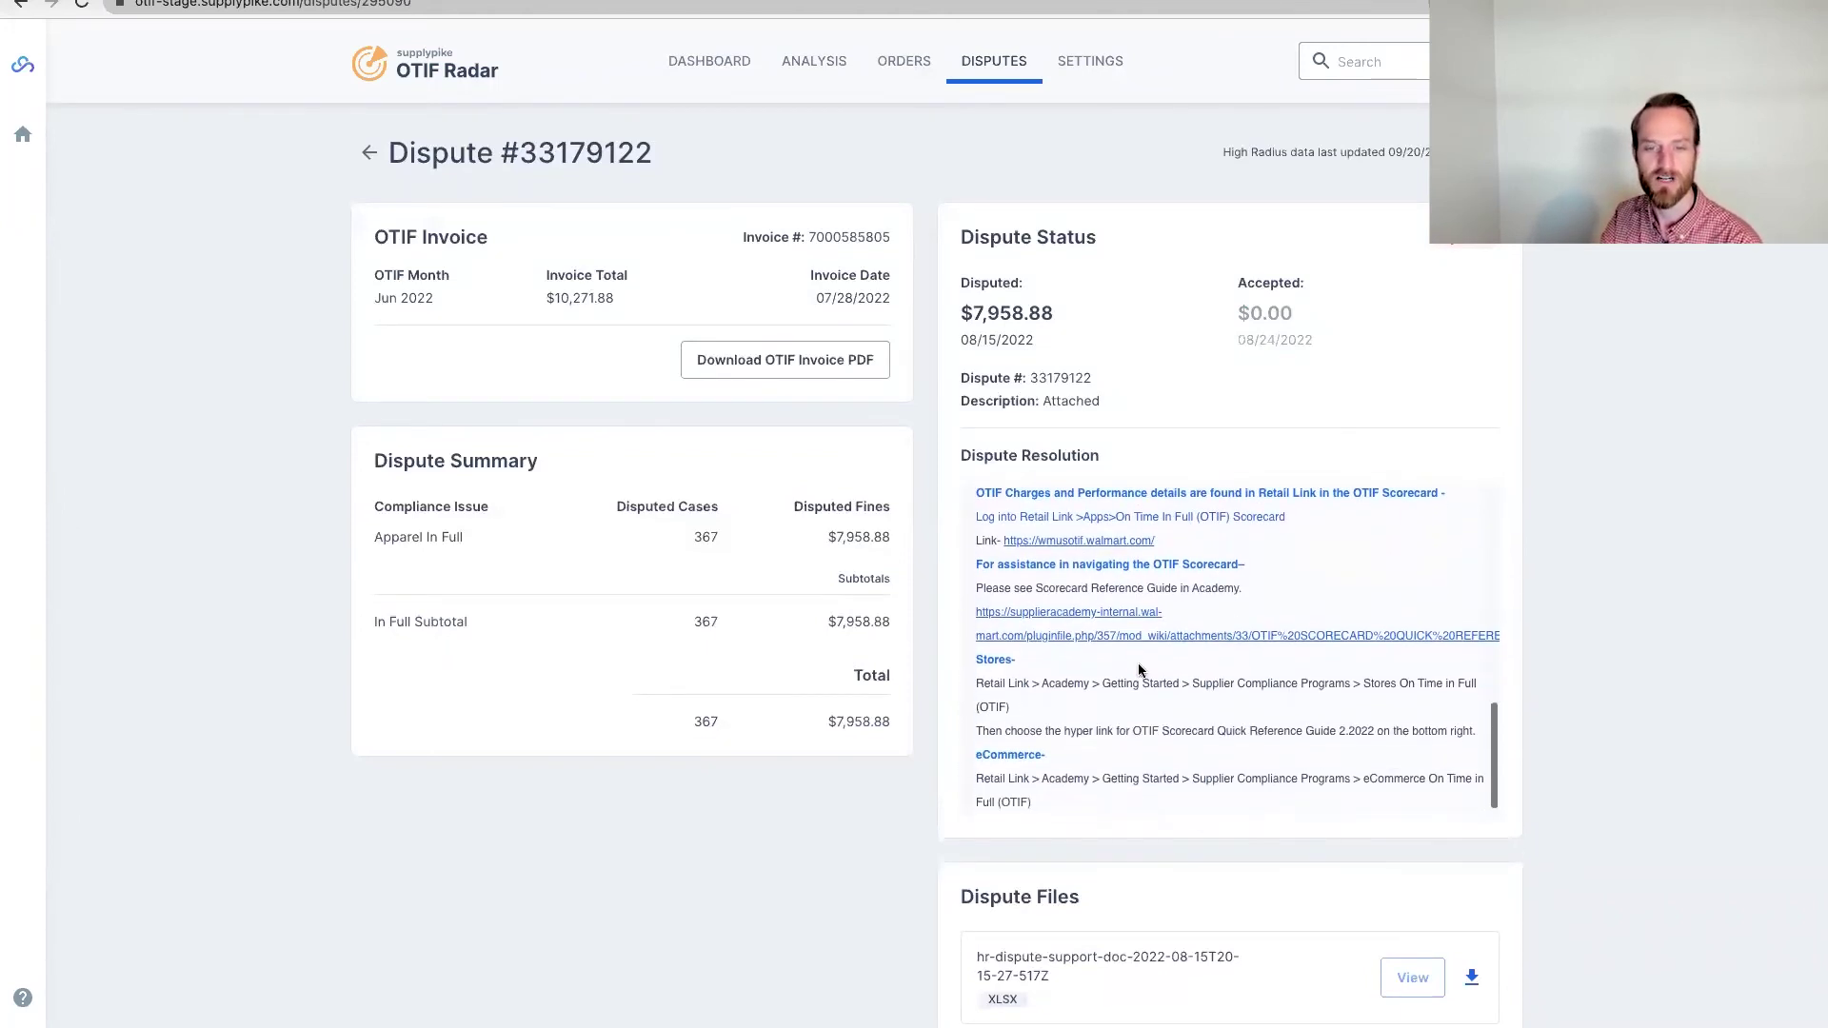
scroll(1139, 670, up, 17)
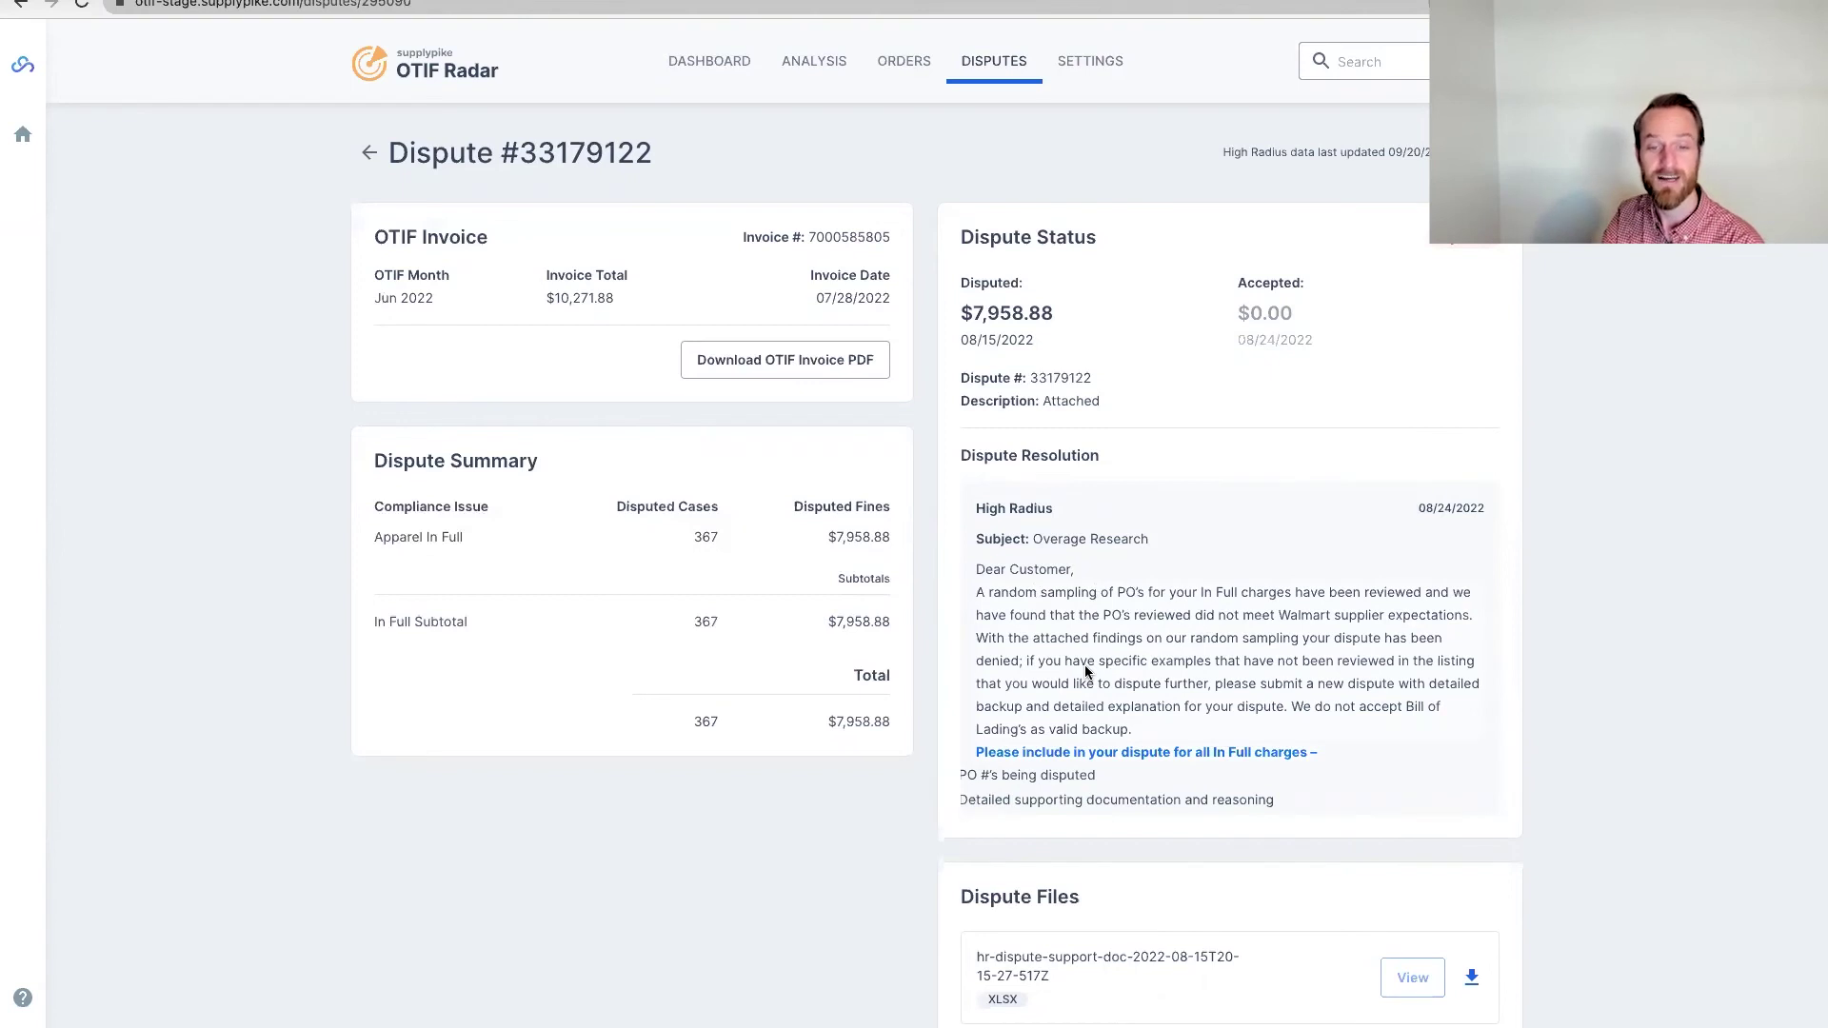
scroll(1085, 671, down, 4)
scroll(1085, 674, down, 5)
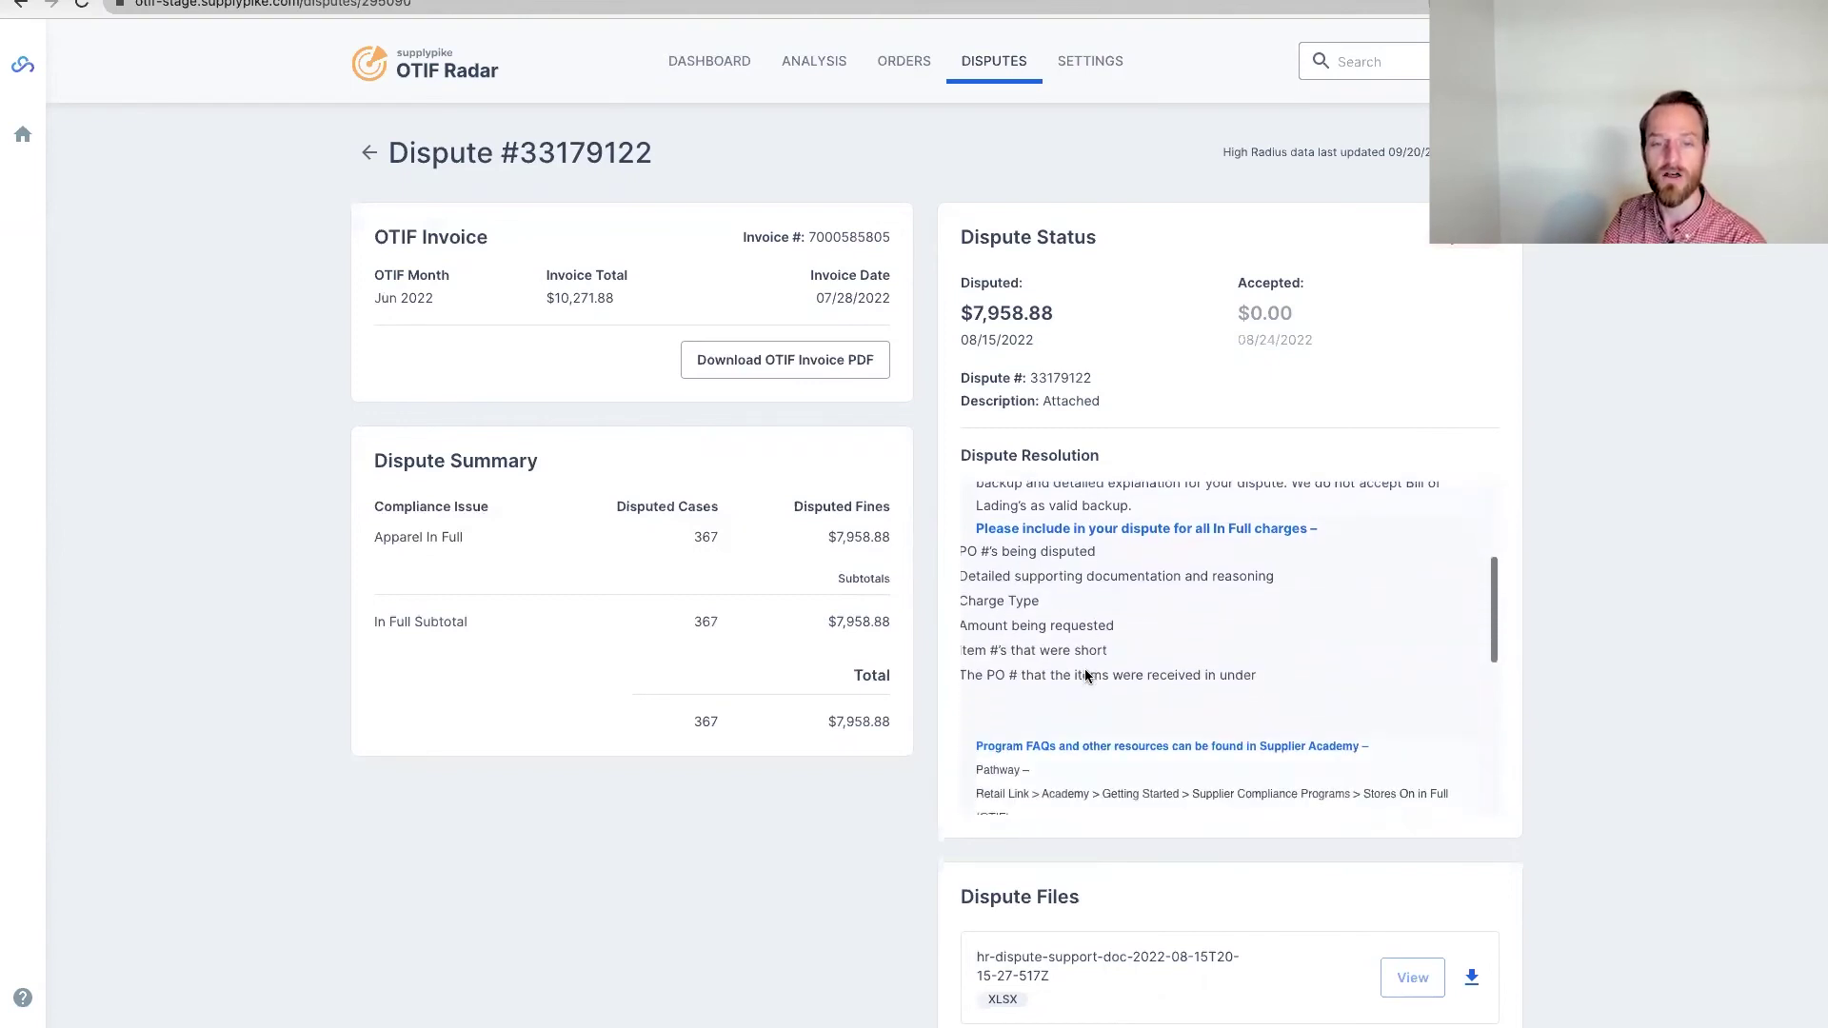
scroll(1085, 672, down, 10)
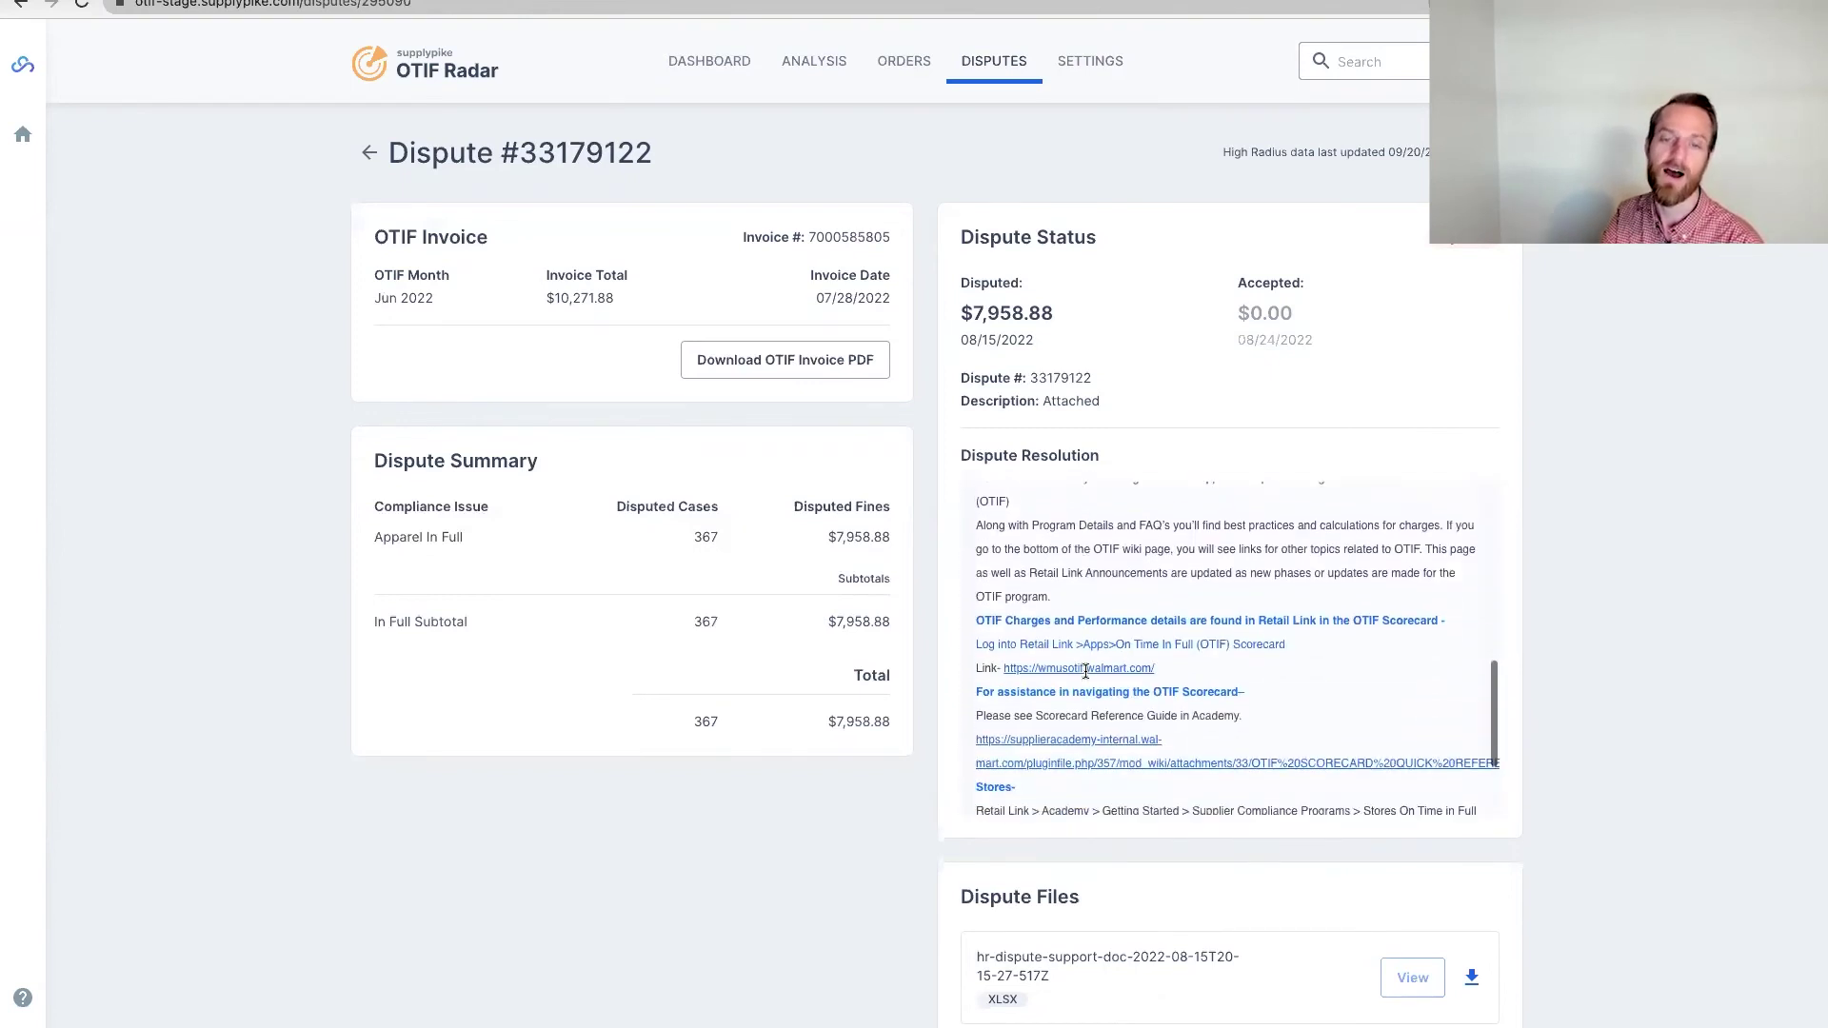
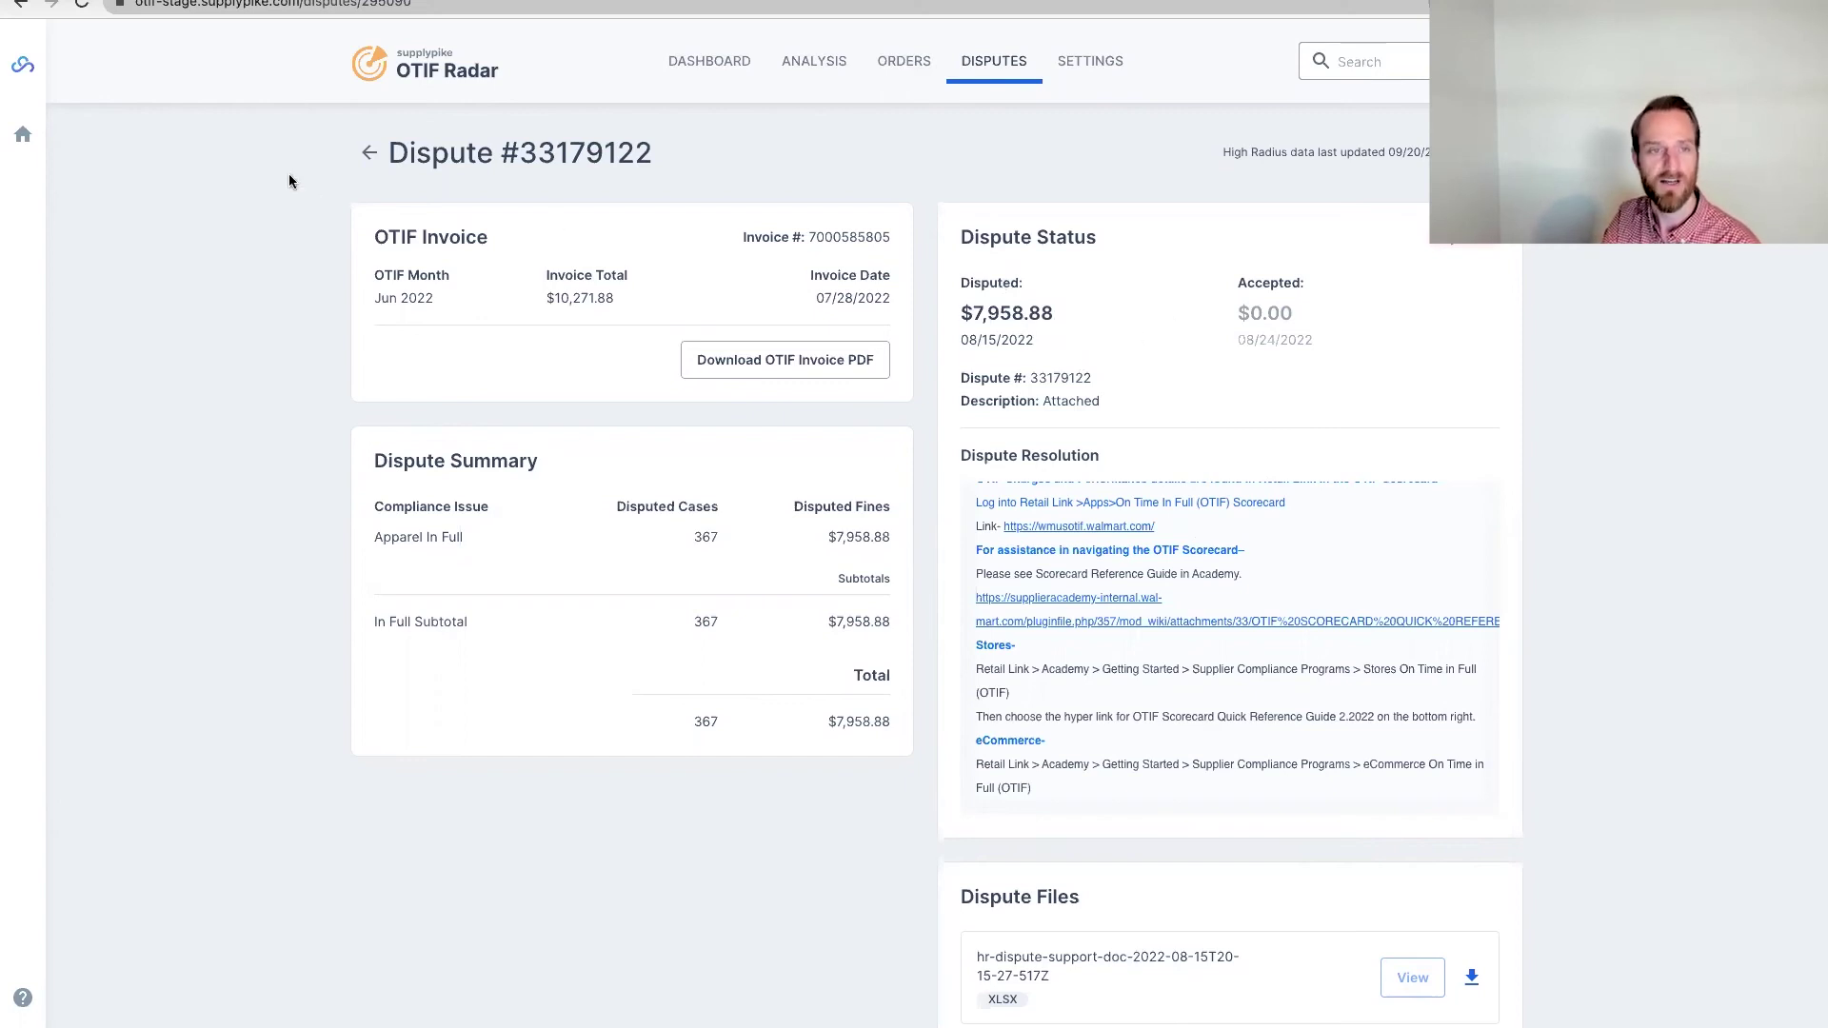
Leave Dispute #33179122 and return to the list of 16 WMT Stores disputes.
click(370, 155)
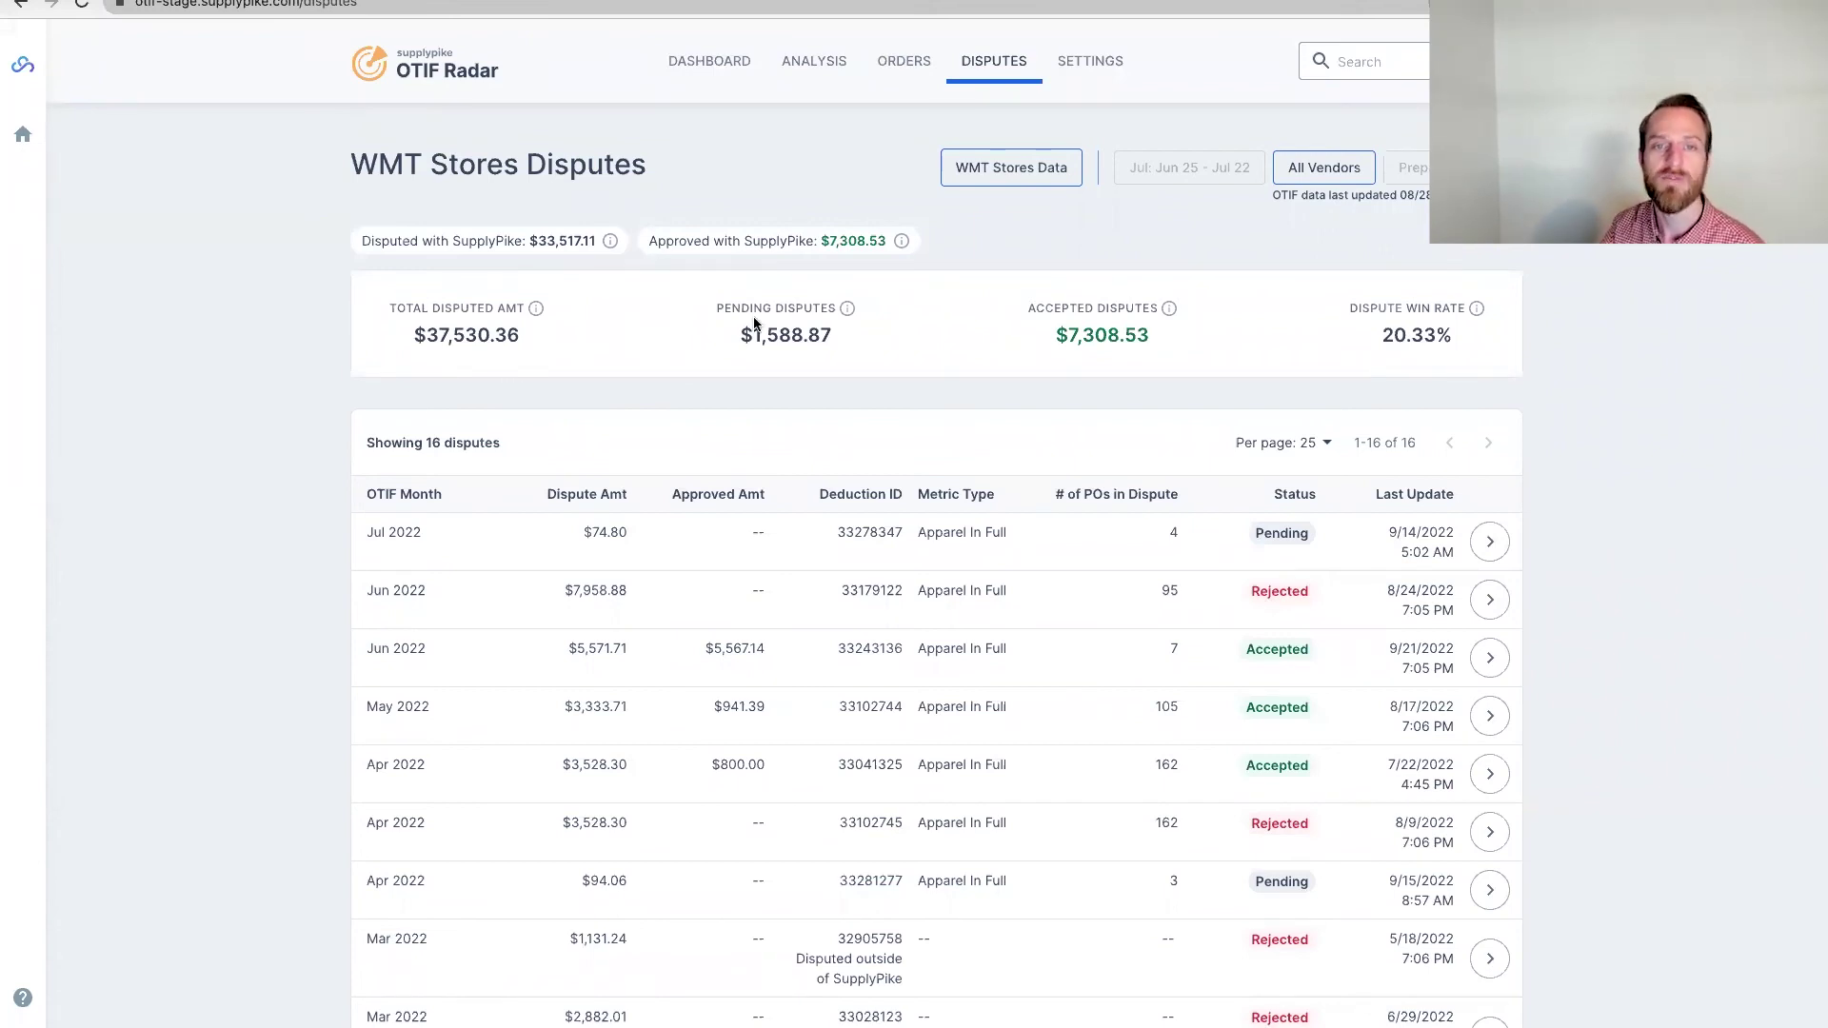
Show the eCommerce and WMT Stores data-source options for the disputes list.
click(967, 169)
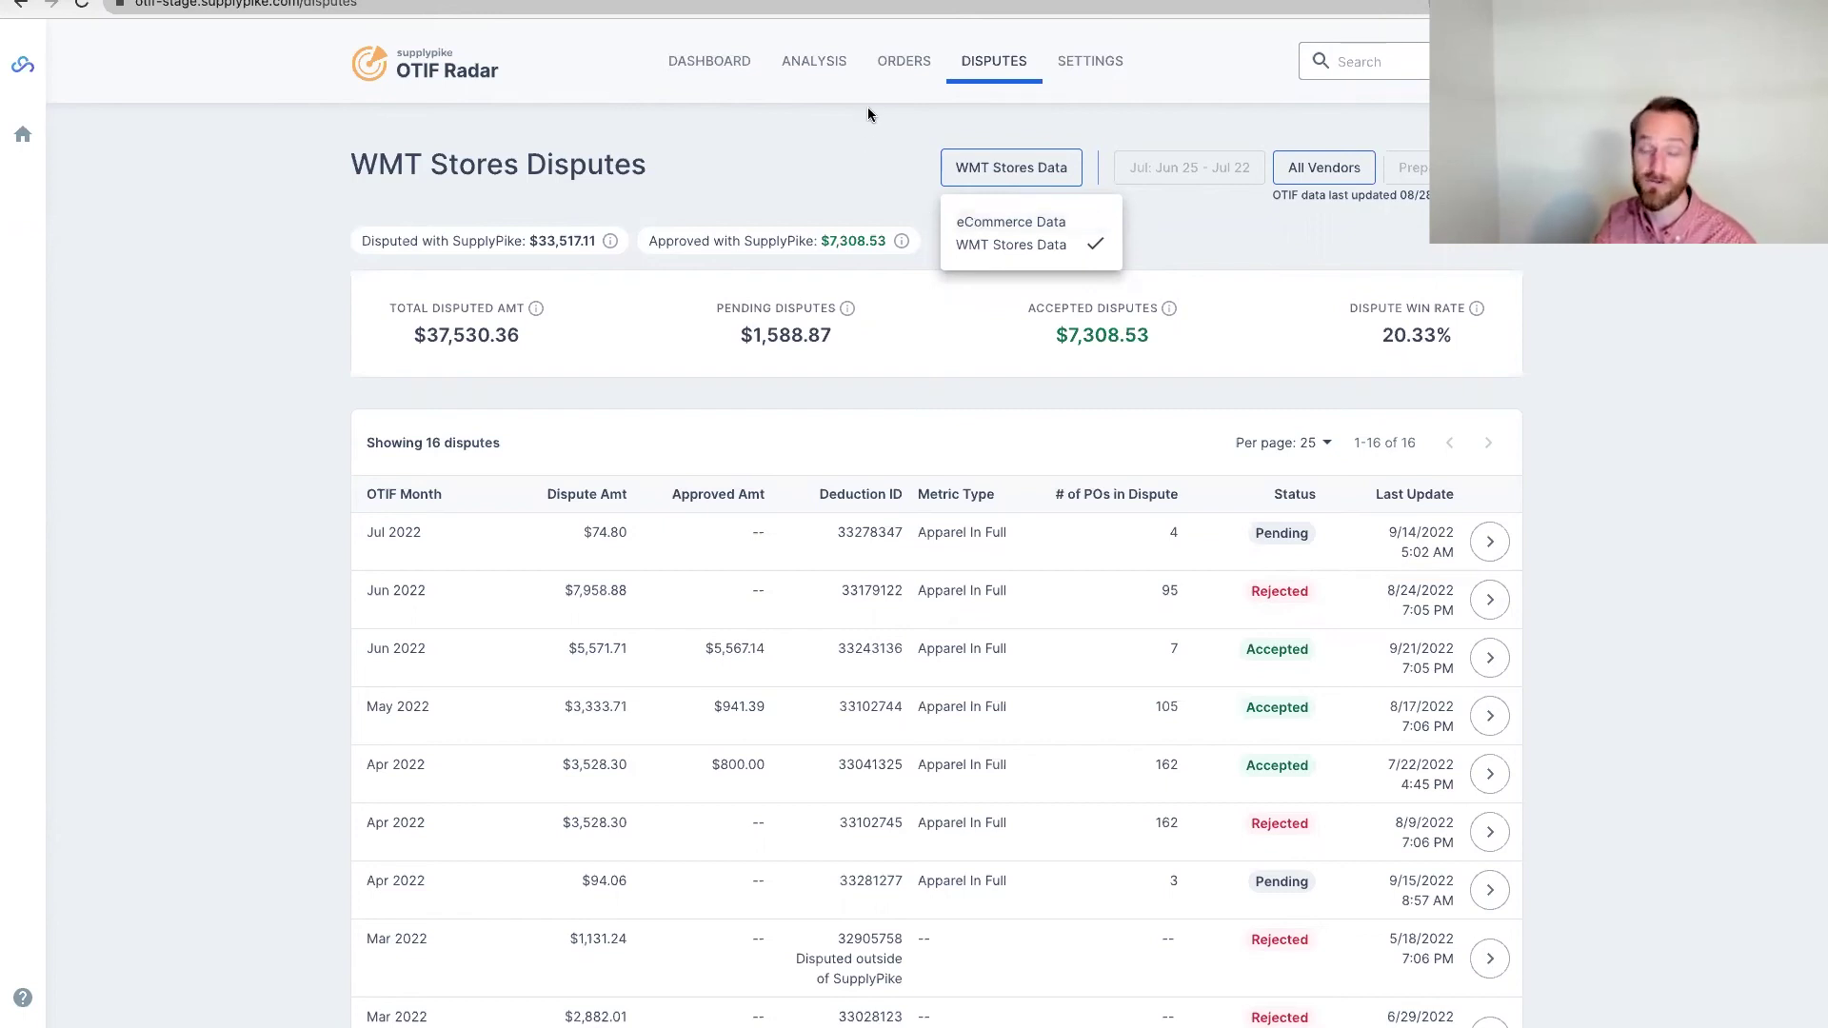
Close the data-source dropdown so the list stays on WMT Stores data.
click(917, 115)
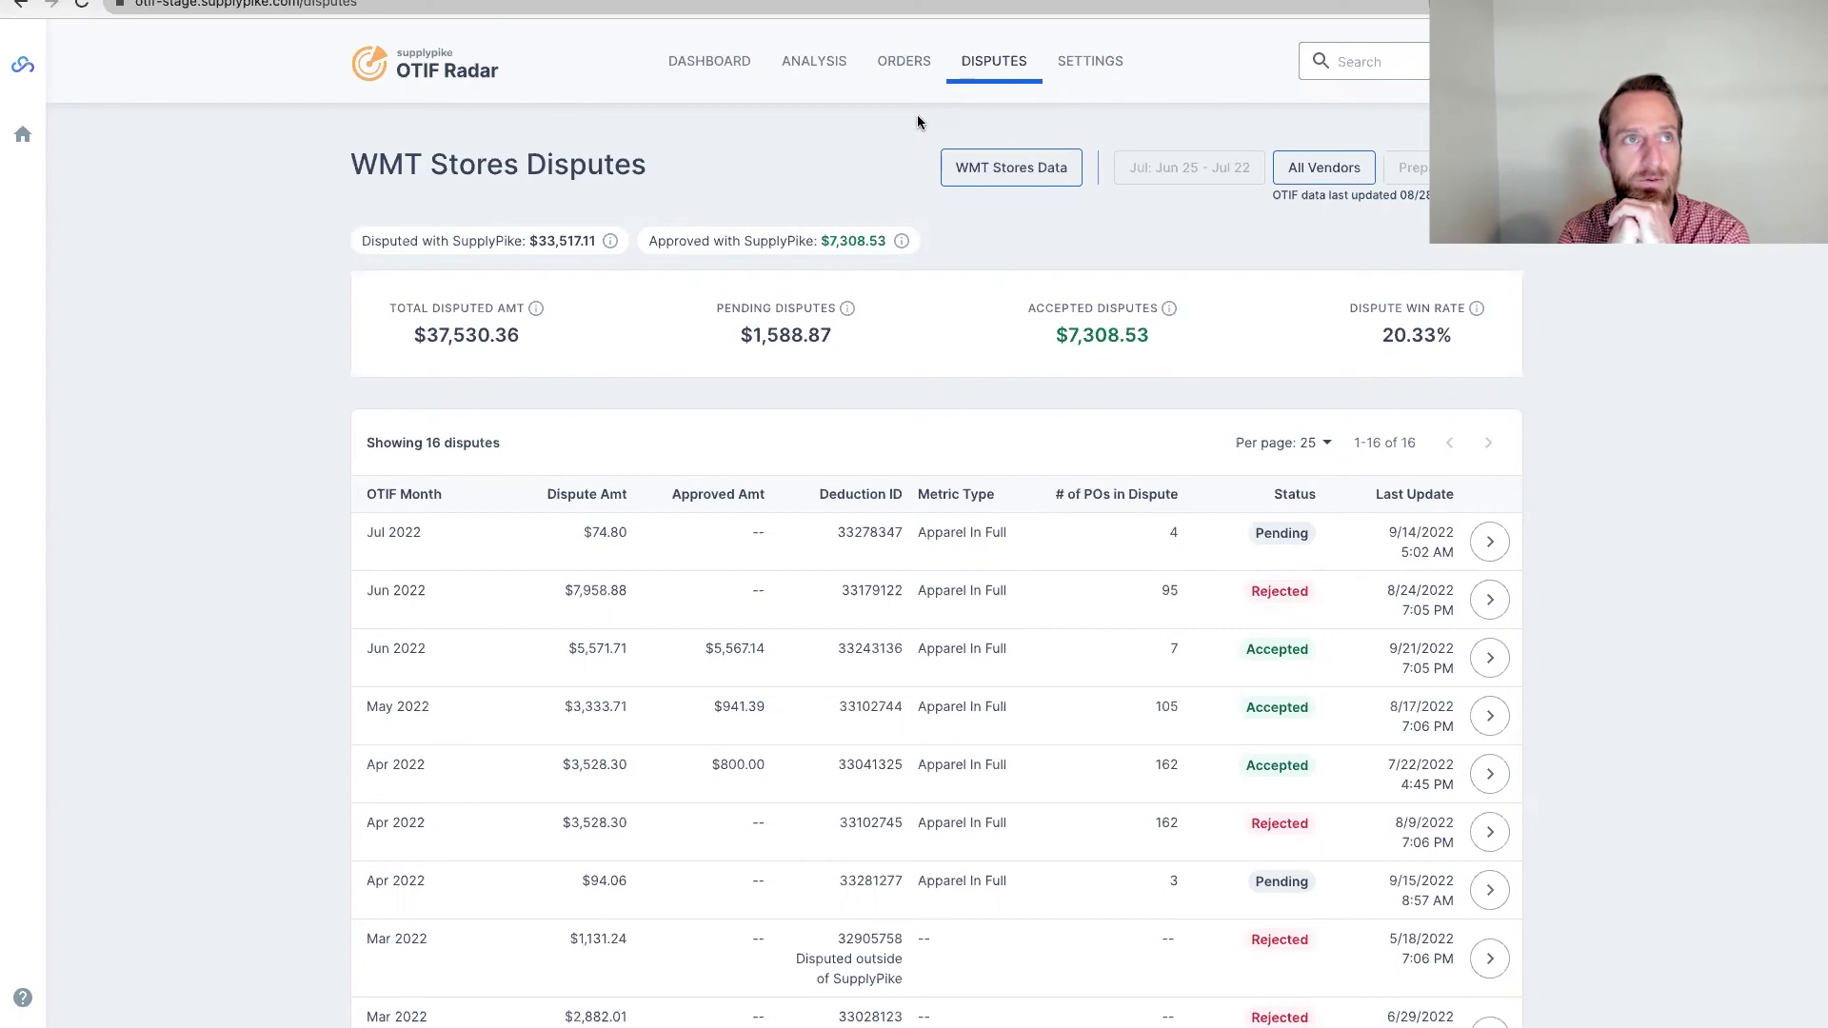
Open the OTIF Dashboard and apply the Sep '22 Walmart Calendar period.
click(667, 60)
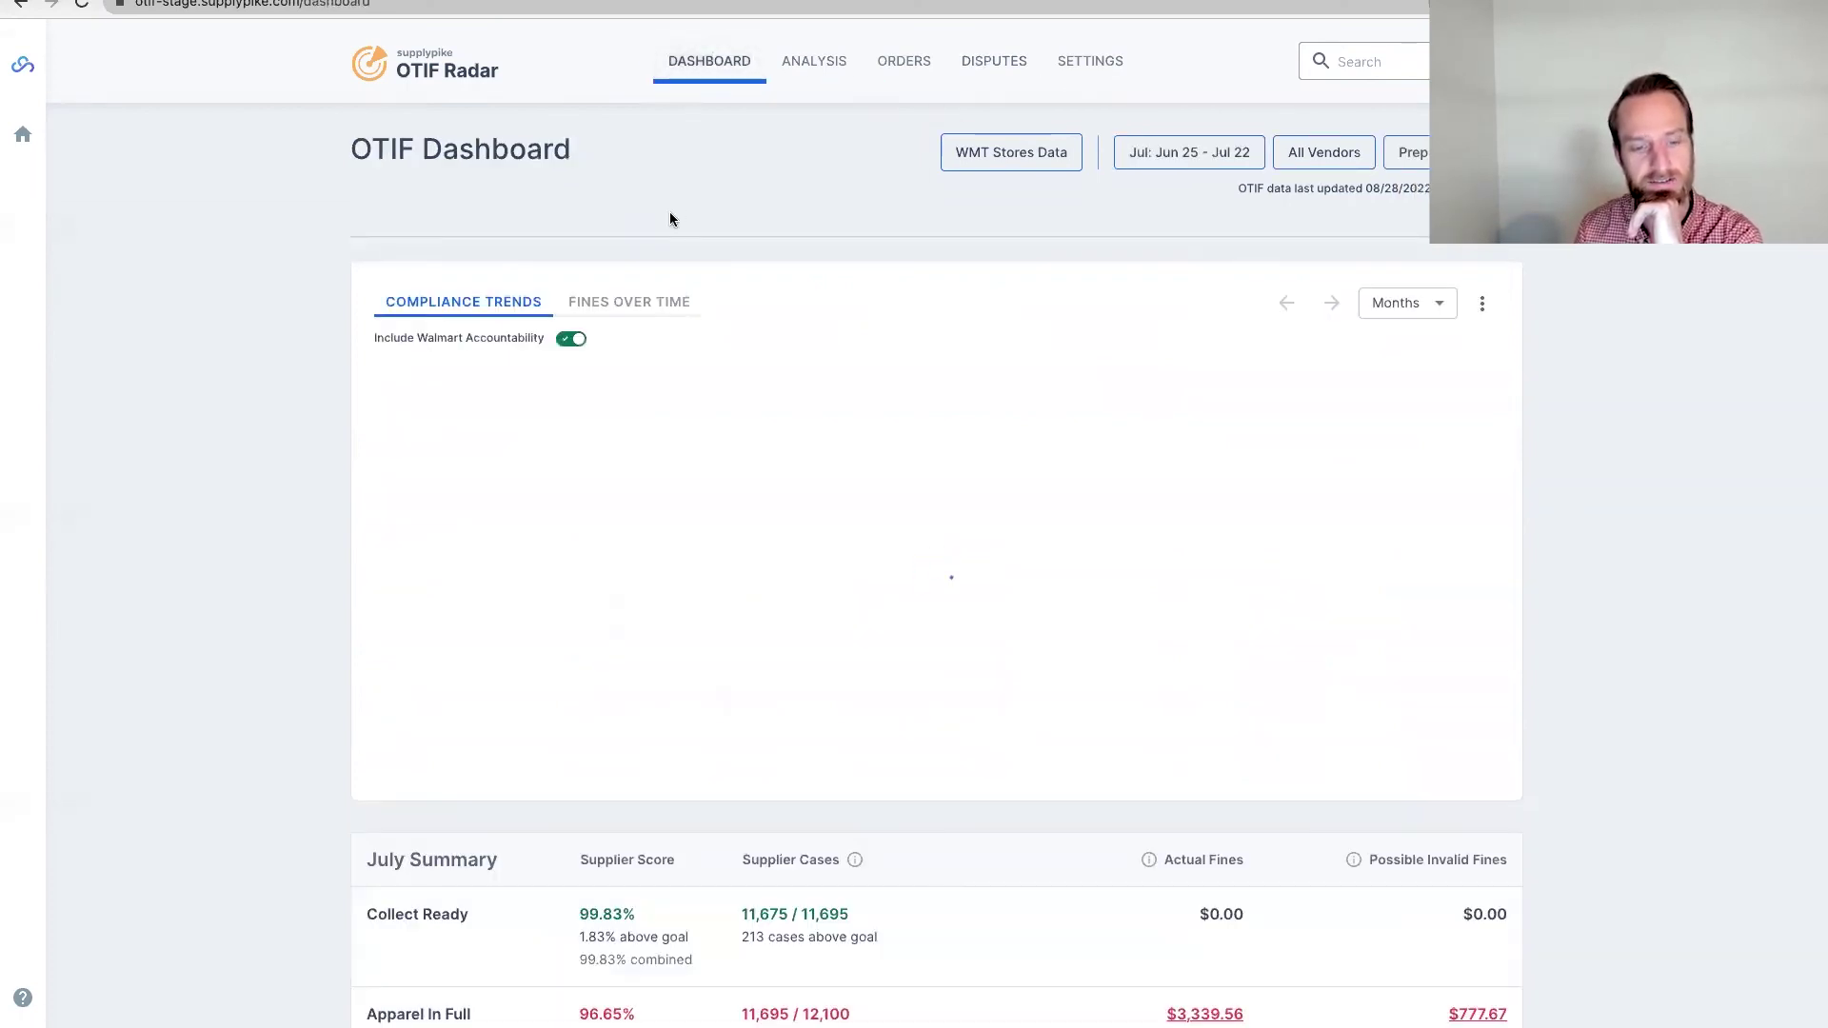
scroll(670, 219, down, 3)
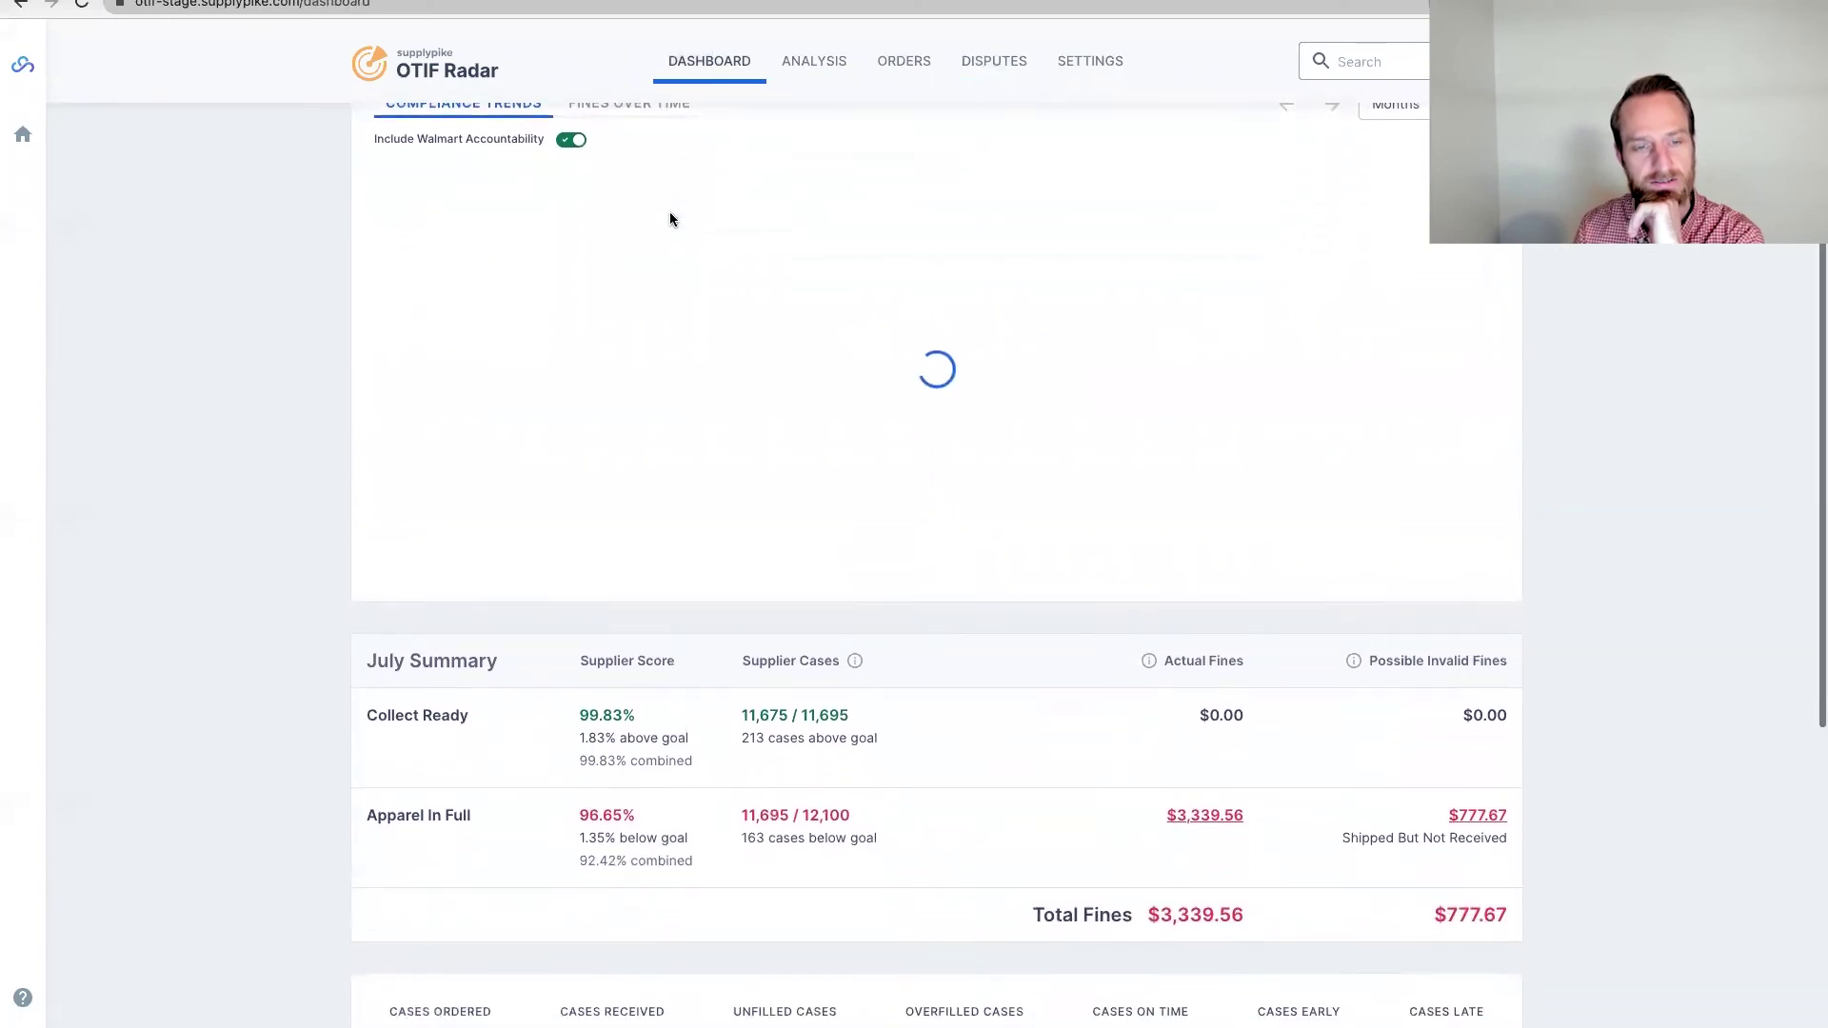
scroll(670, 219, up, 3)
click(1154, 155)
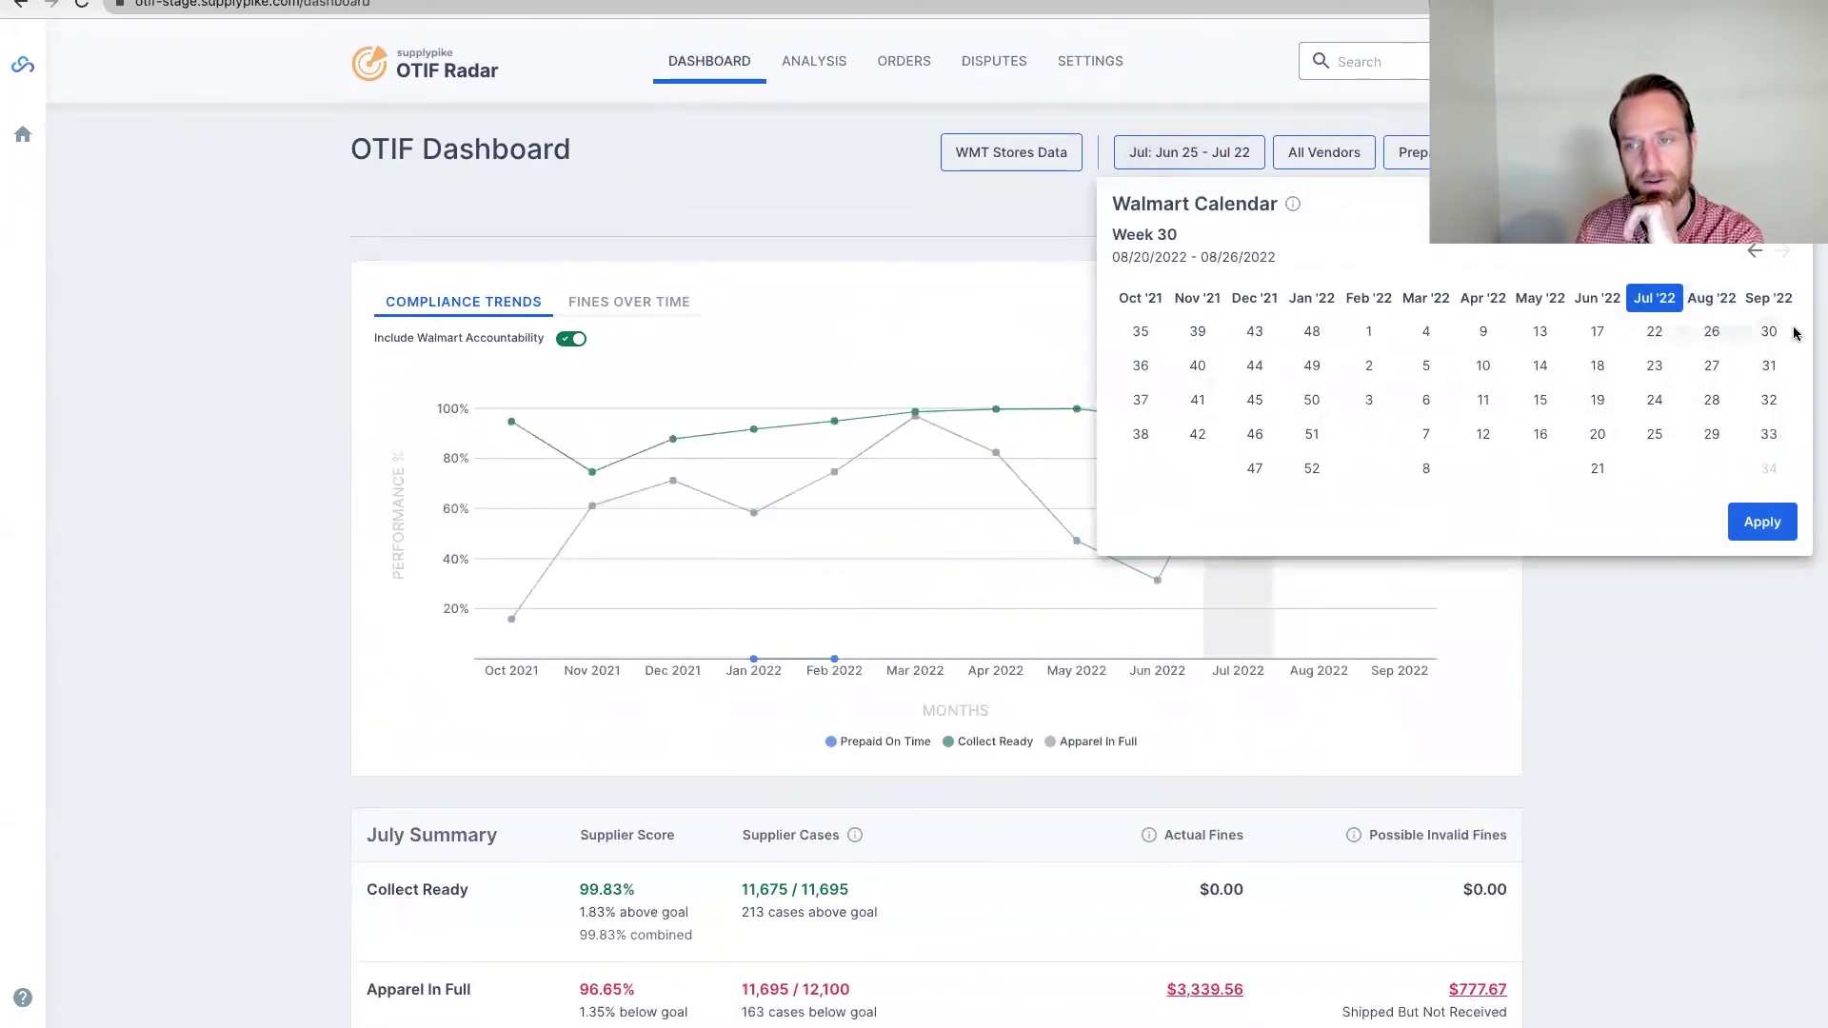
click(1768, 298)
click(829, 118)
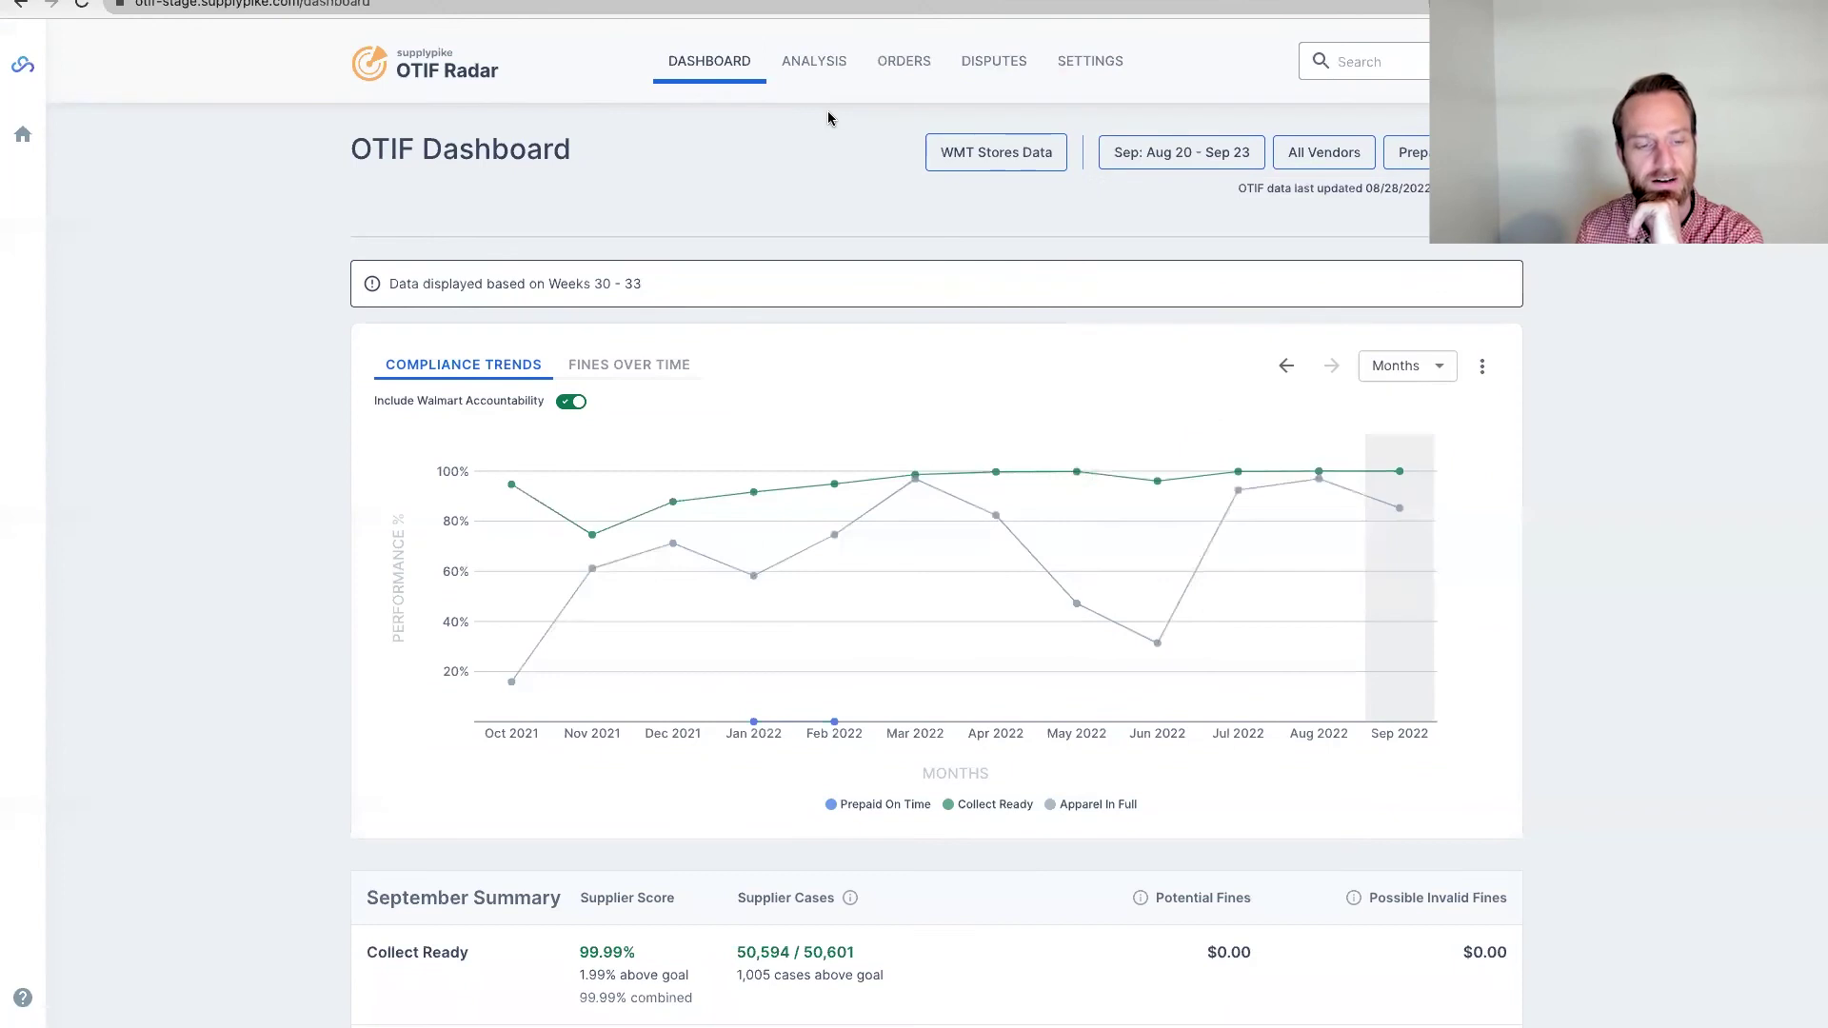
Check that the calendar covers Aug 20 – Sep 23, weeks 30–33, and close it unchanged.
scroll(629, 690, down, 5)
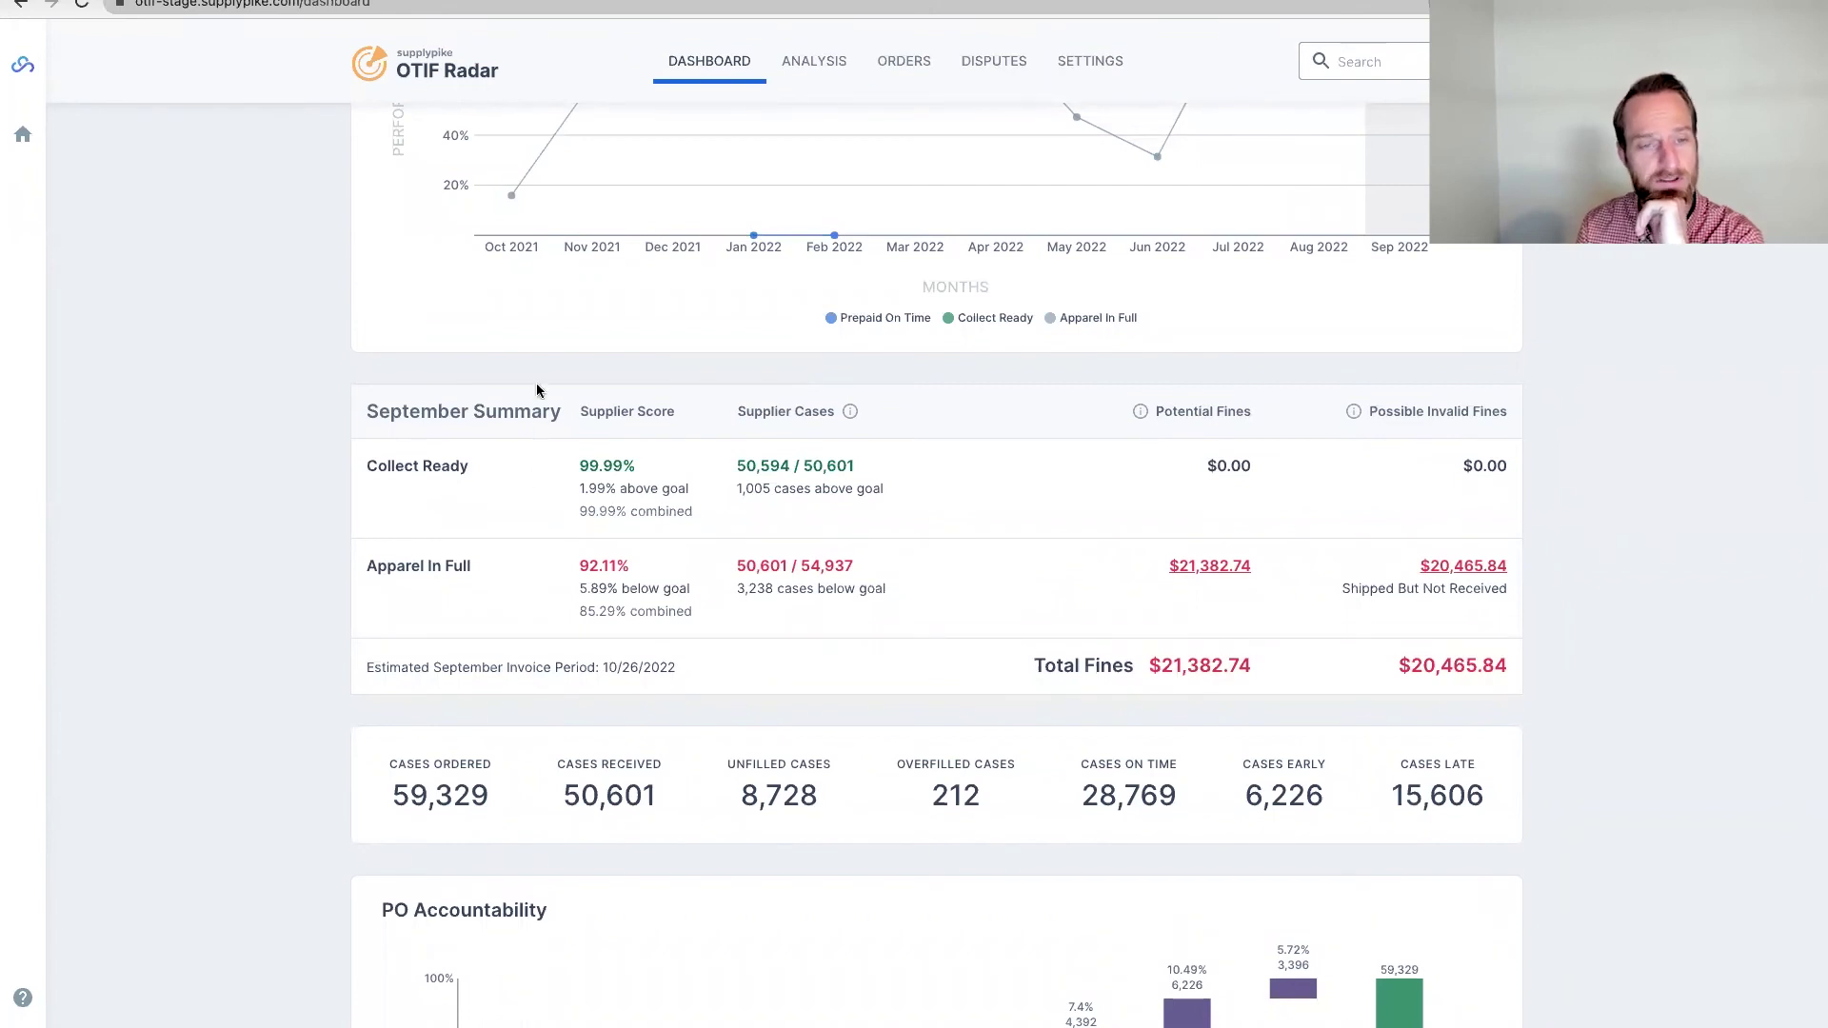
scroll(536, 390, up, 2)
scroll(536, 389, up, 3)
click(1182, 153)
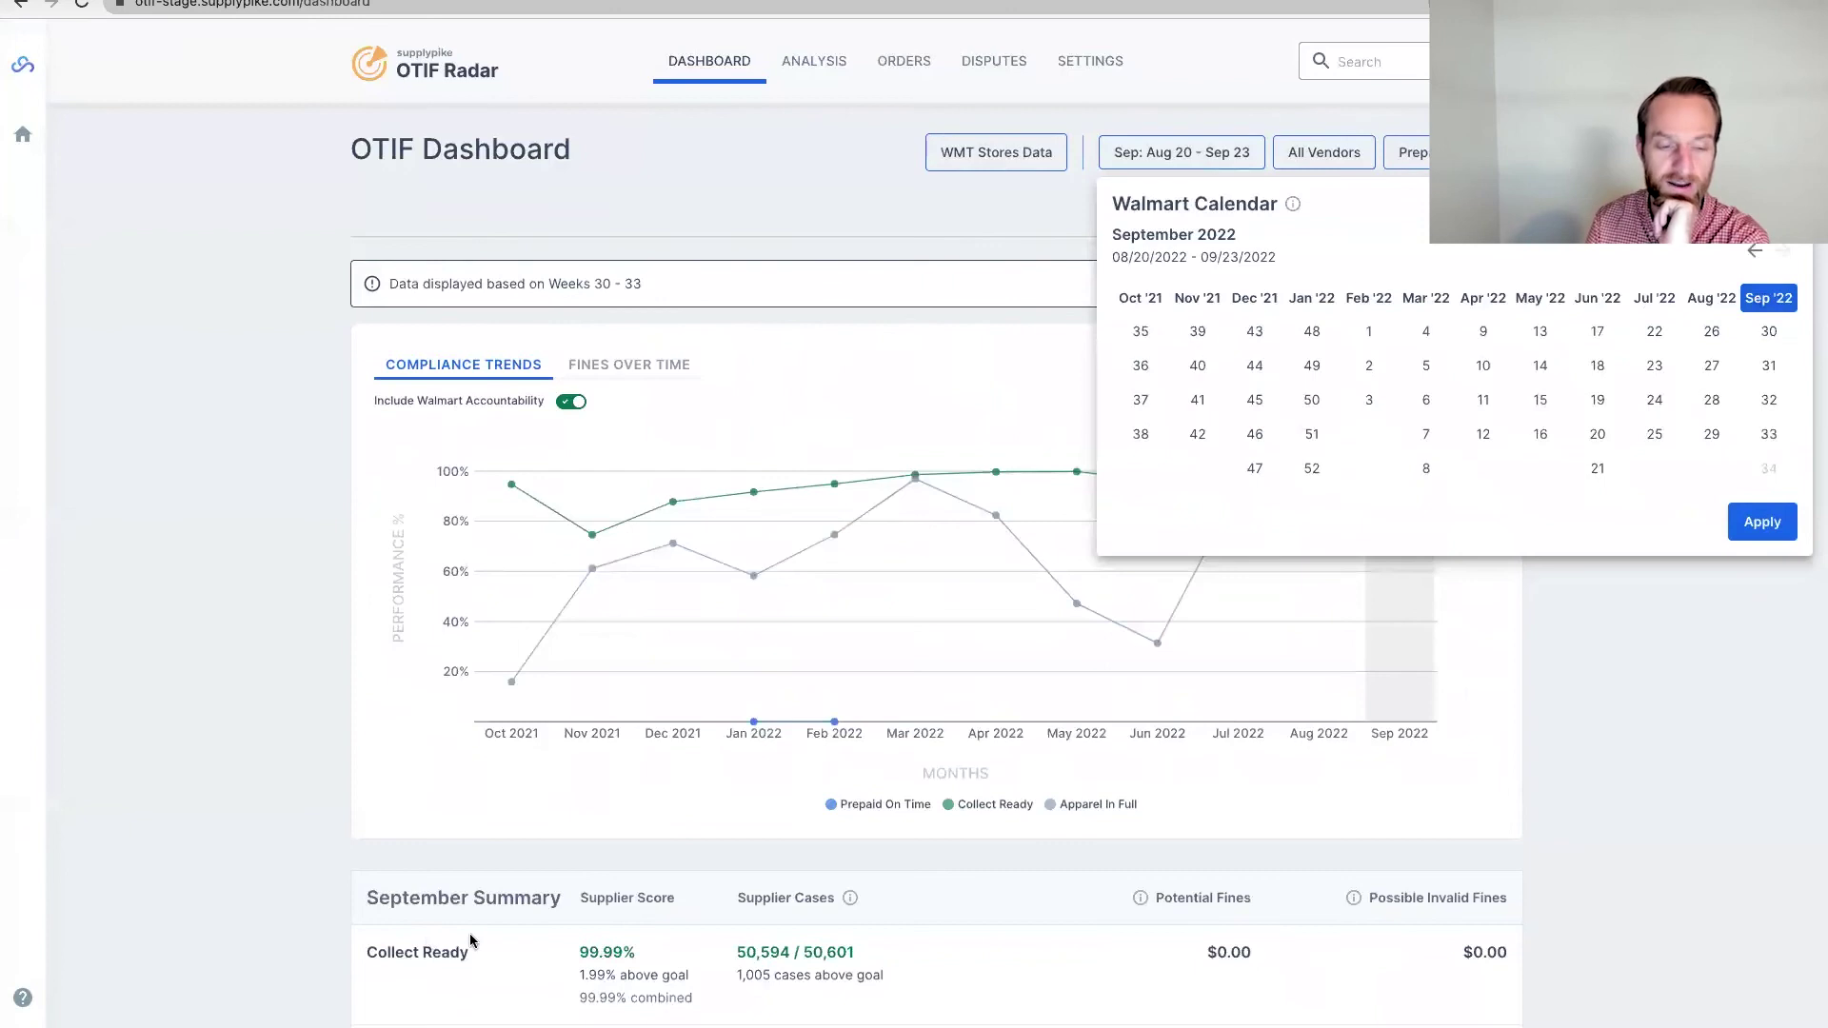
click(577, 940)
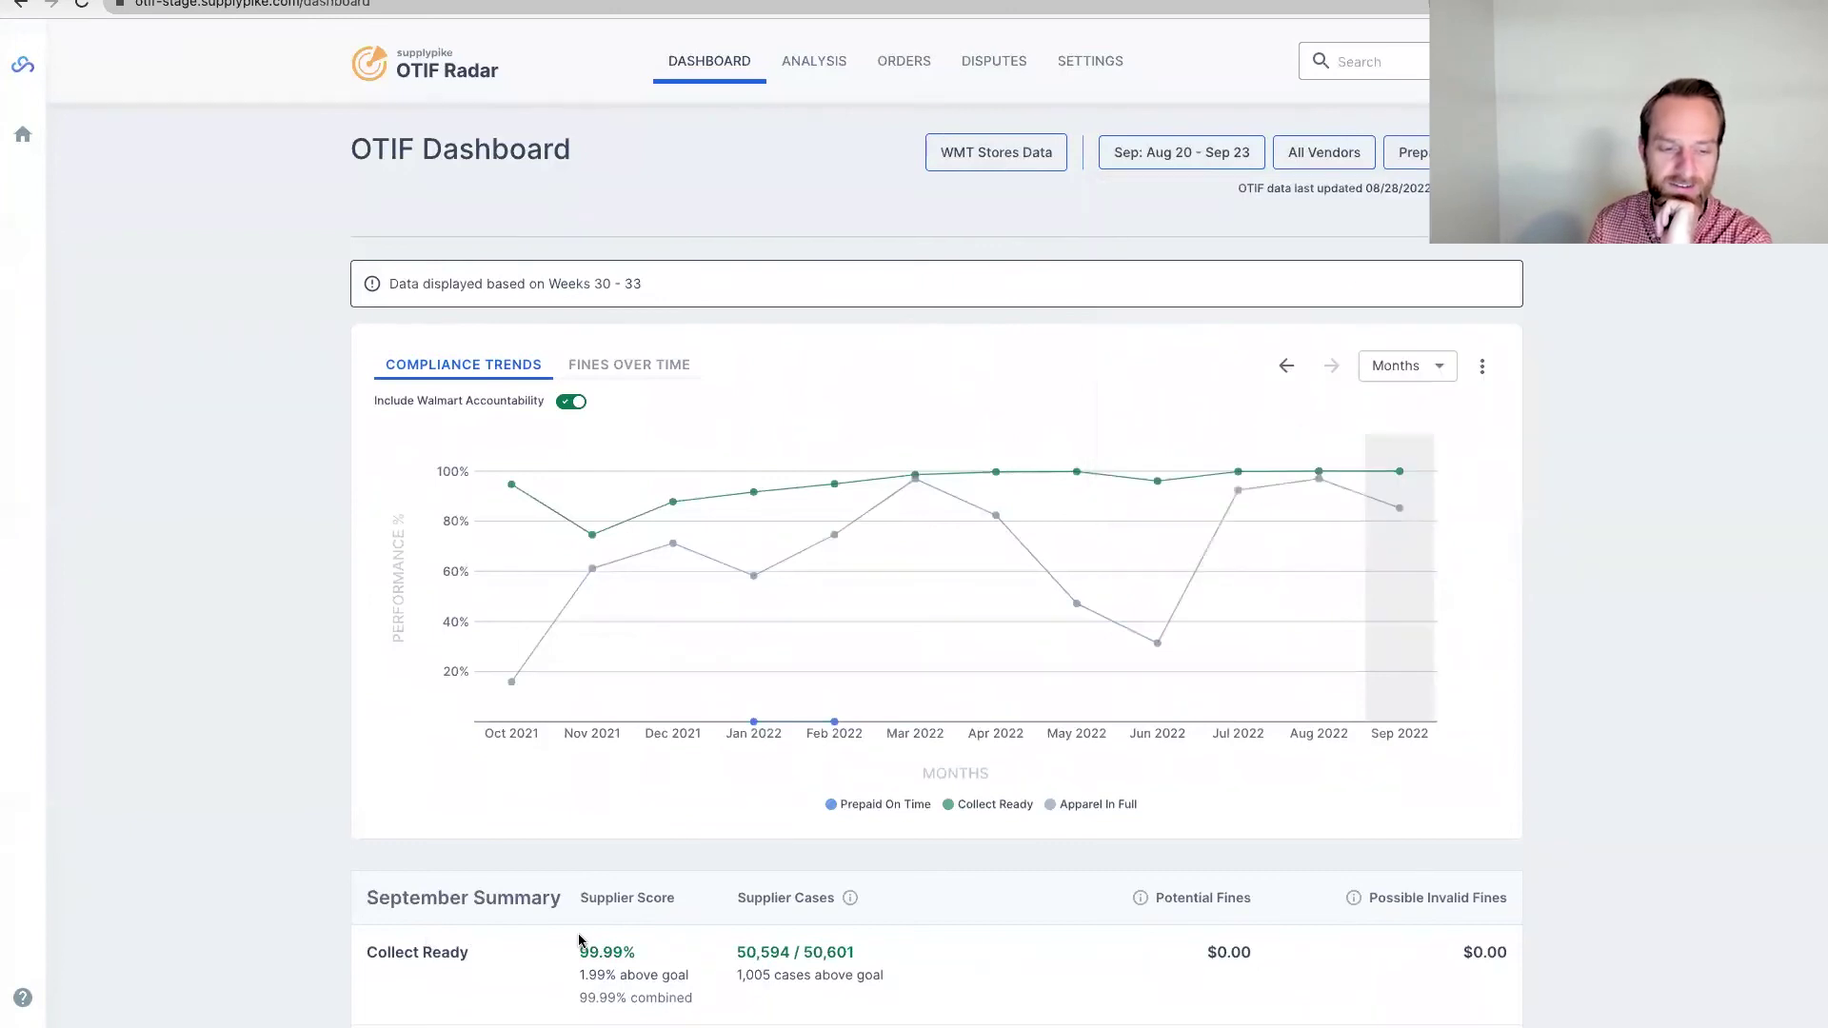
Open the $20,465.84 Apparel In Full possible invalid fines to list 173 purchase orders.
scroll(578, 941, down, 3)
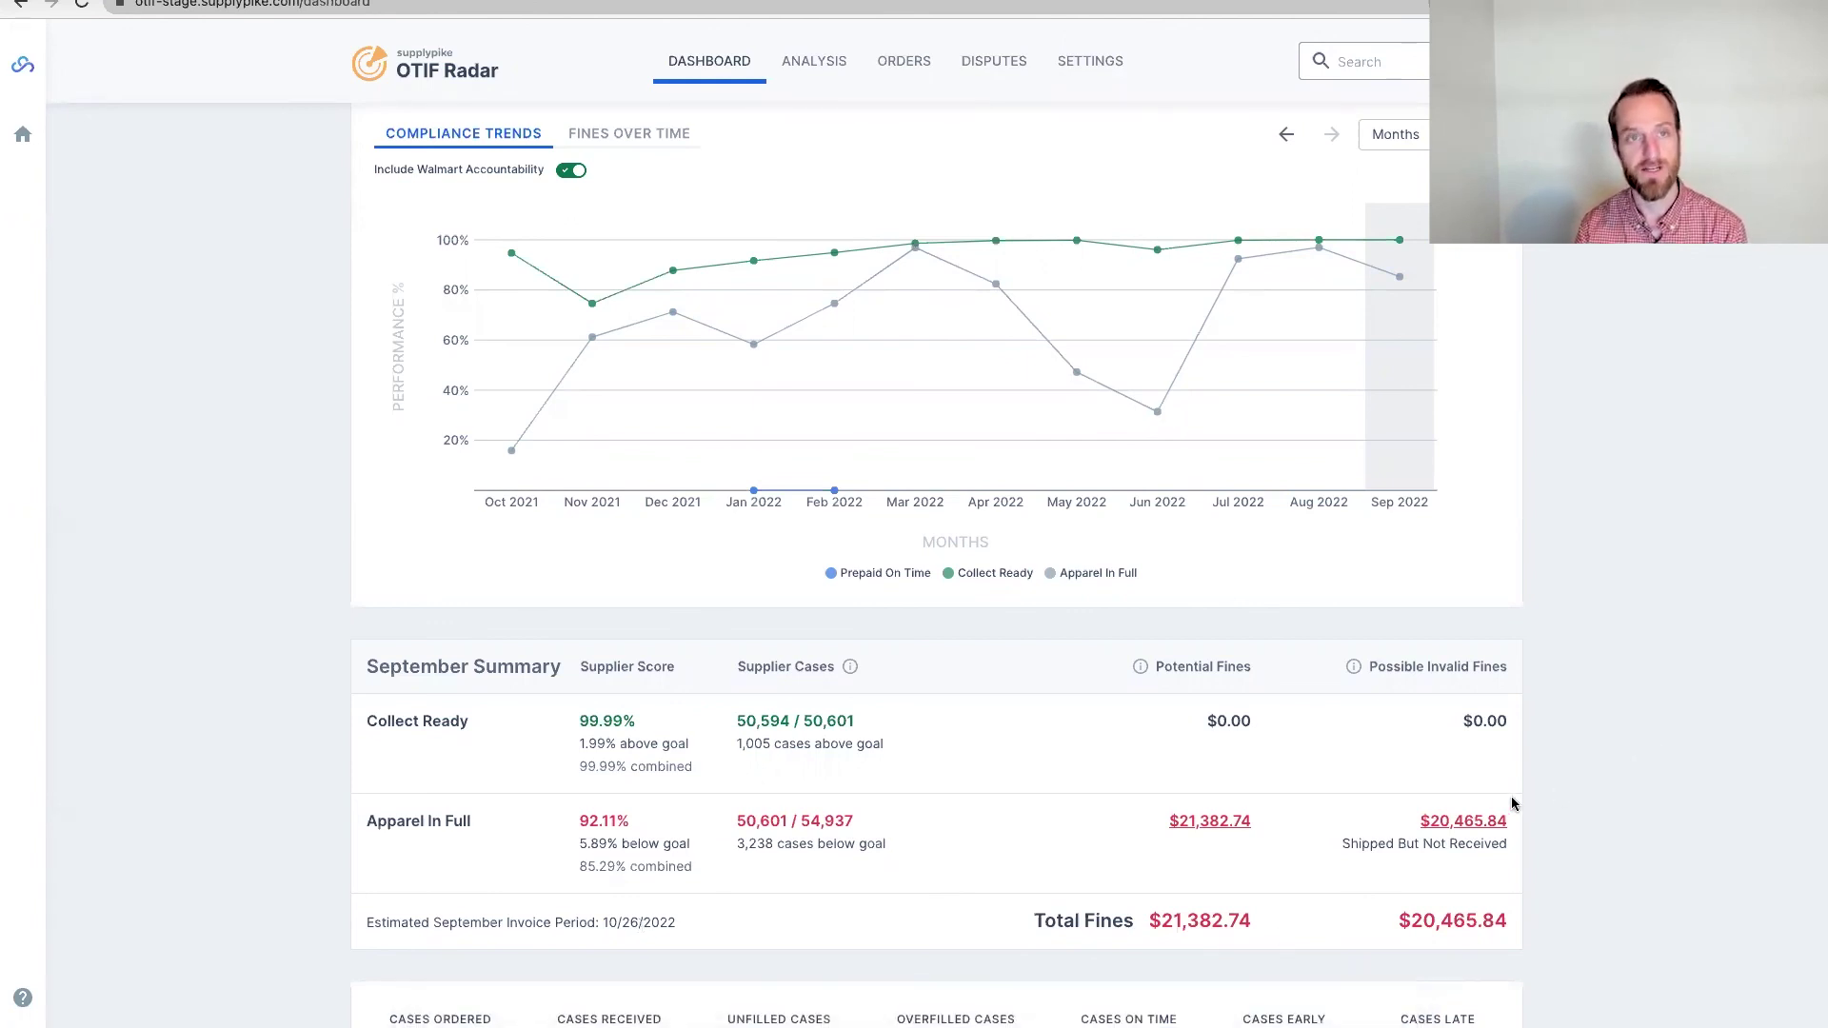
click(1442, 823)
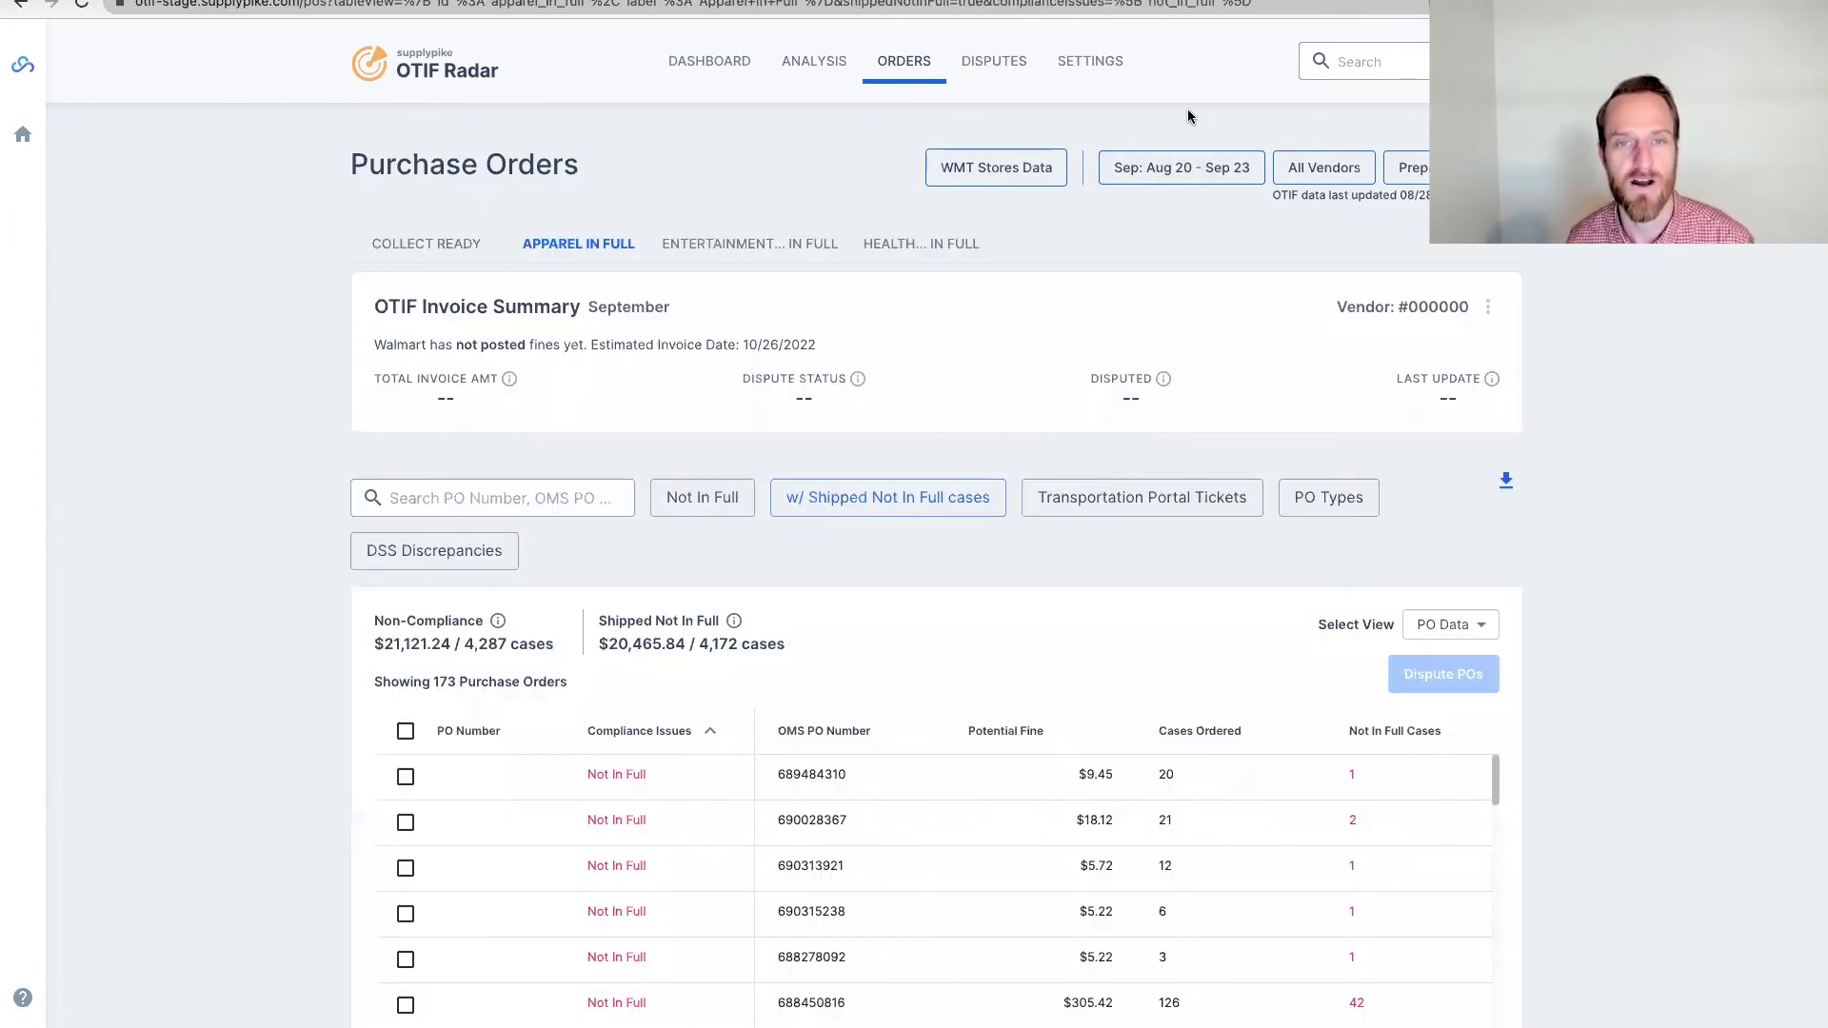
Switch the Apparel In Full orders to the Jul '22 period (Jun 25 – Jul 22).
click(1179, 169)
click(1655, 313)
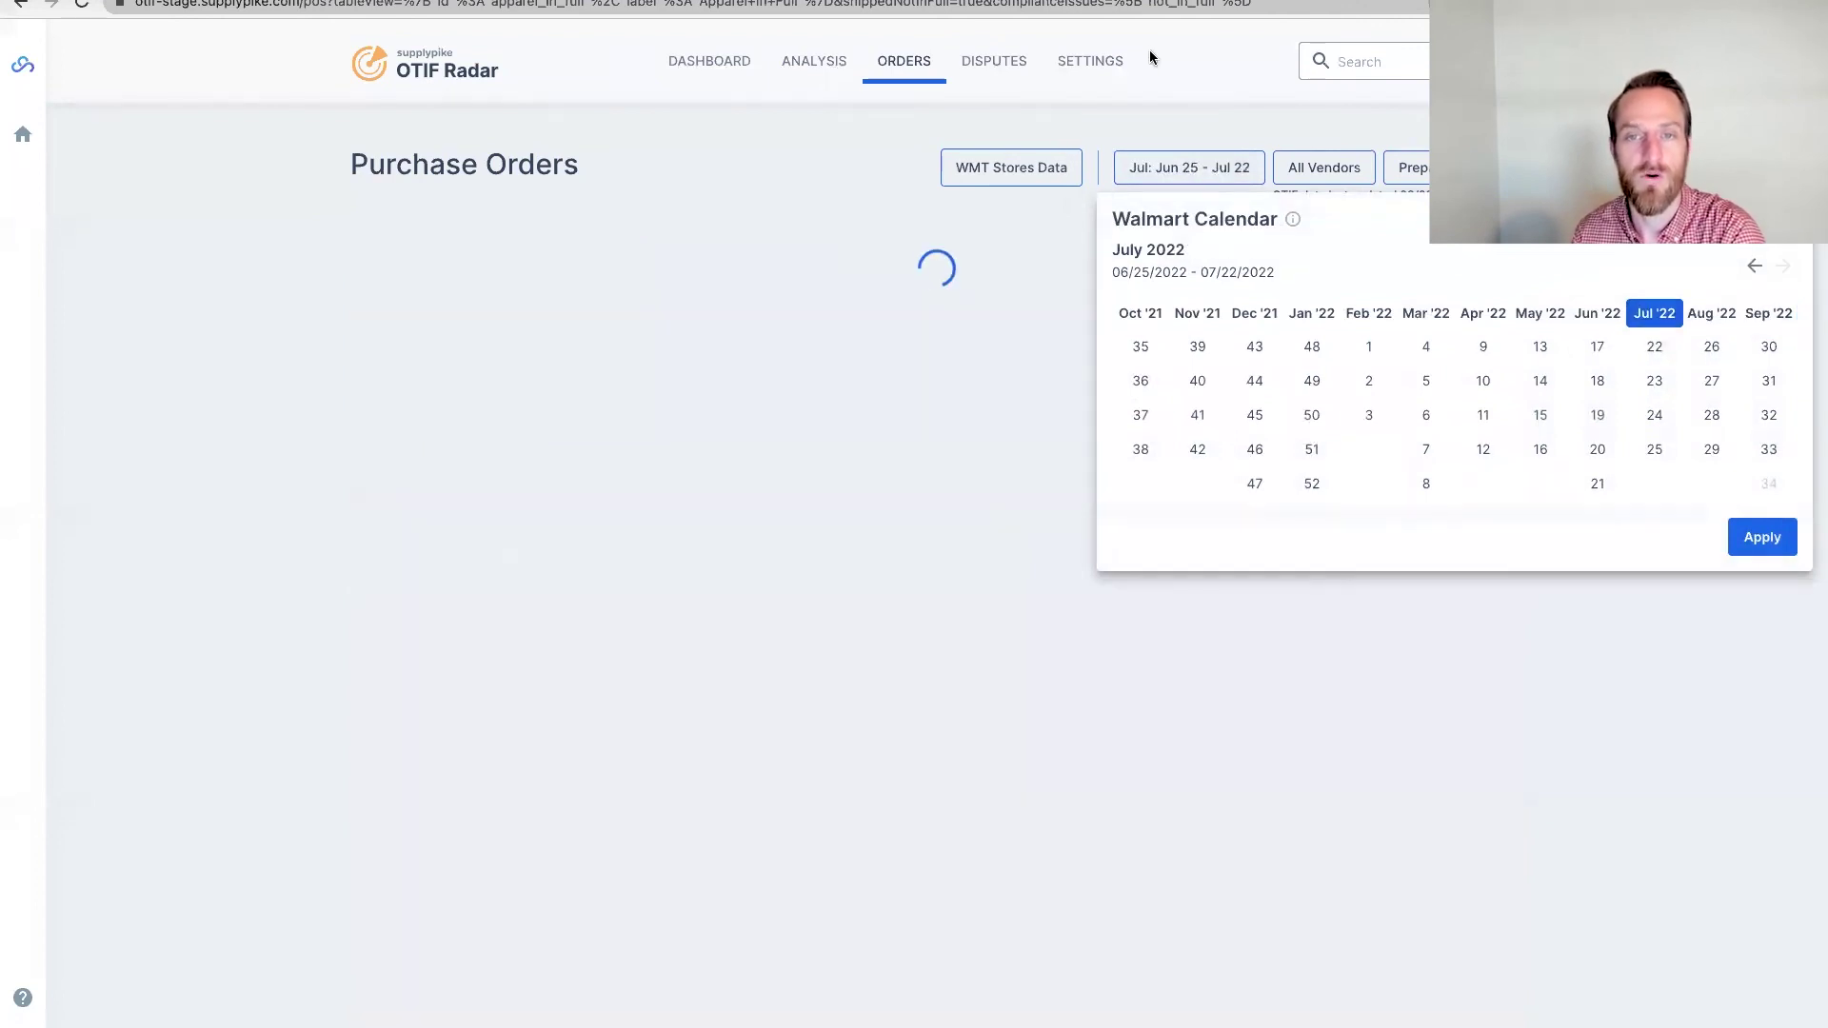
click(1162, 59)
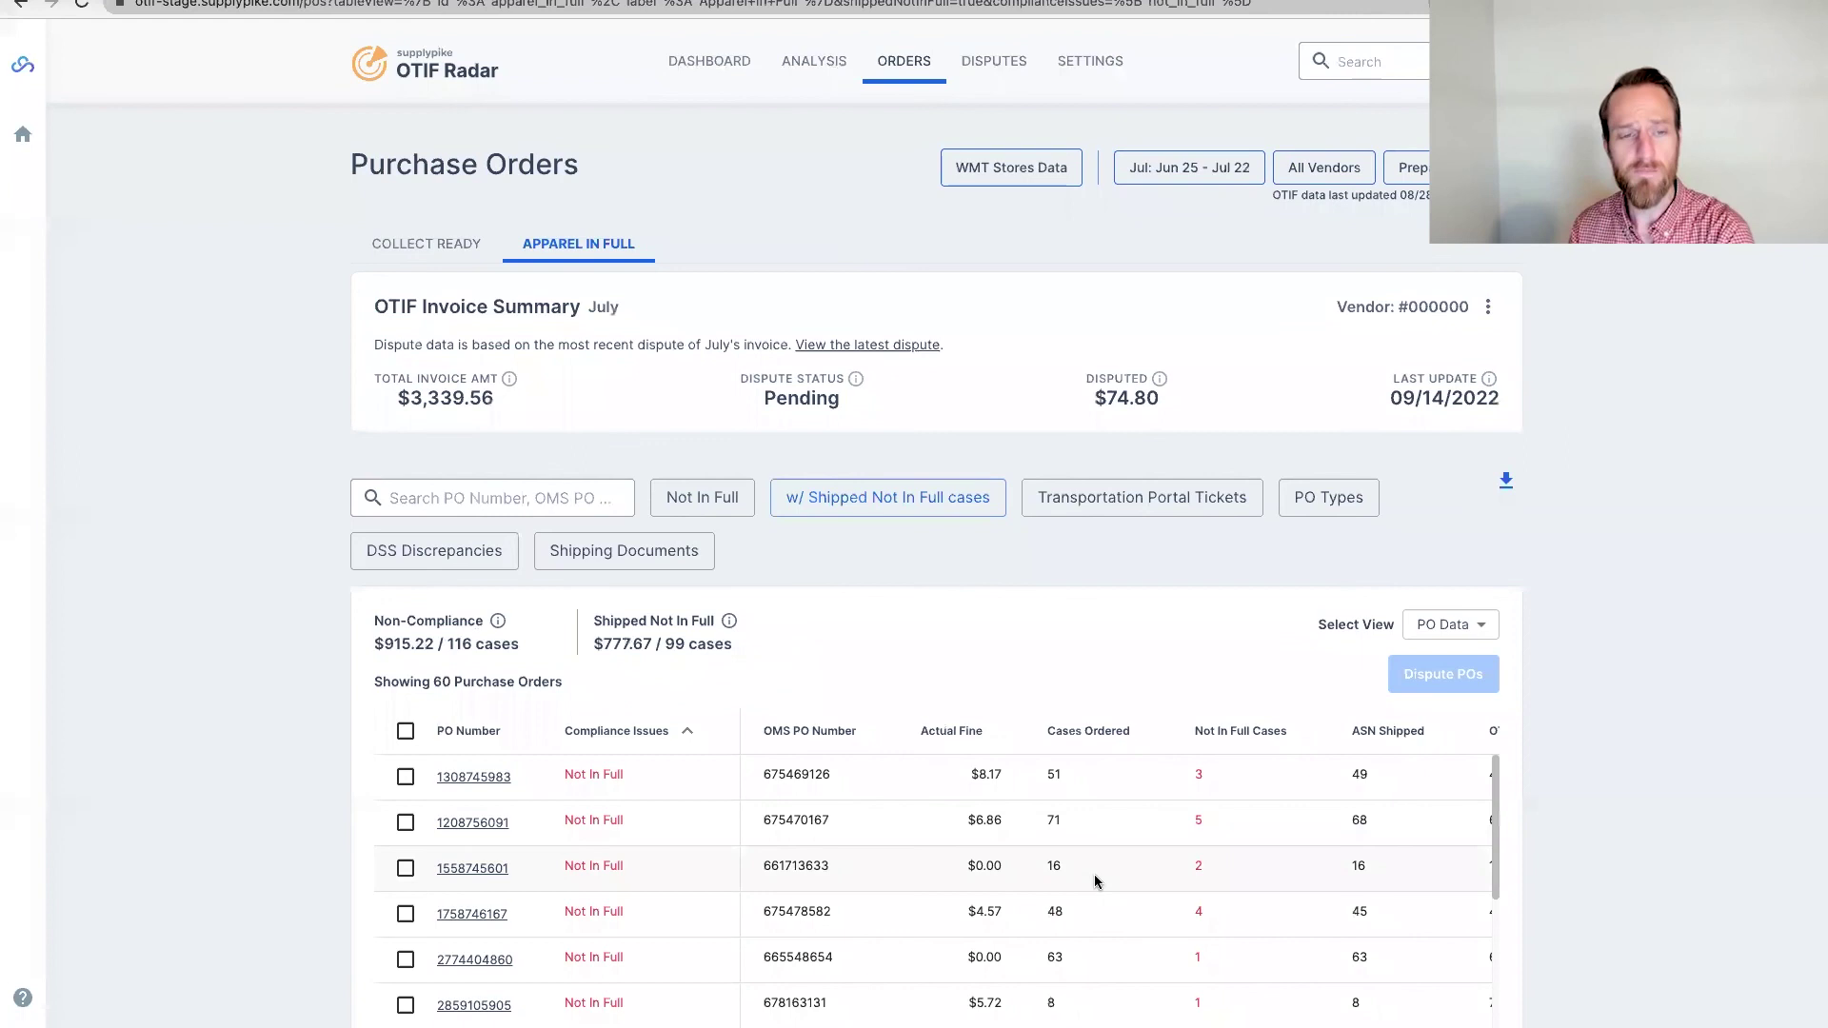
Inspect the first row's OTIF Cases Received value of 48, then open the shipped-not-in-full filter options.
scroll(1093, 874, right, 5)
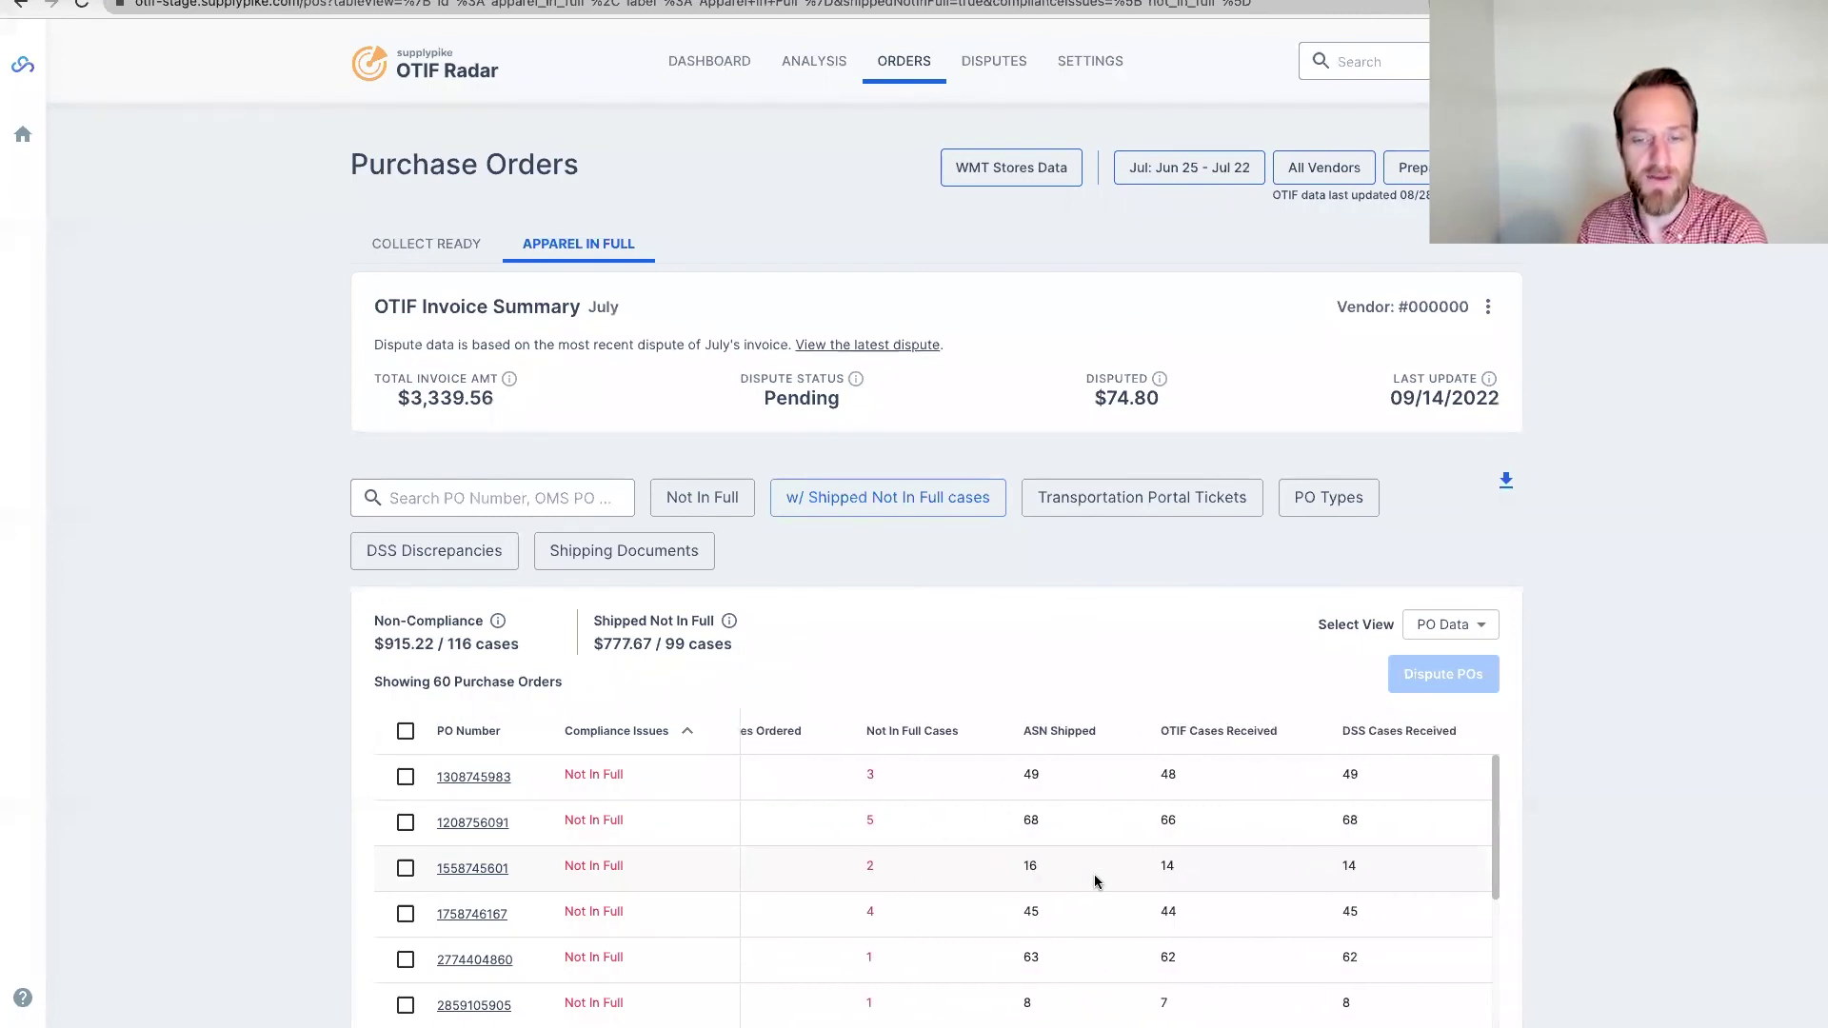
click(1174, 778)
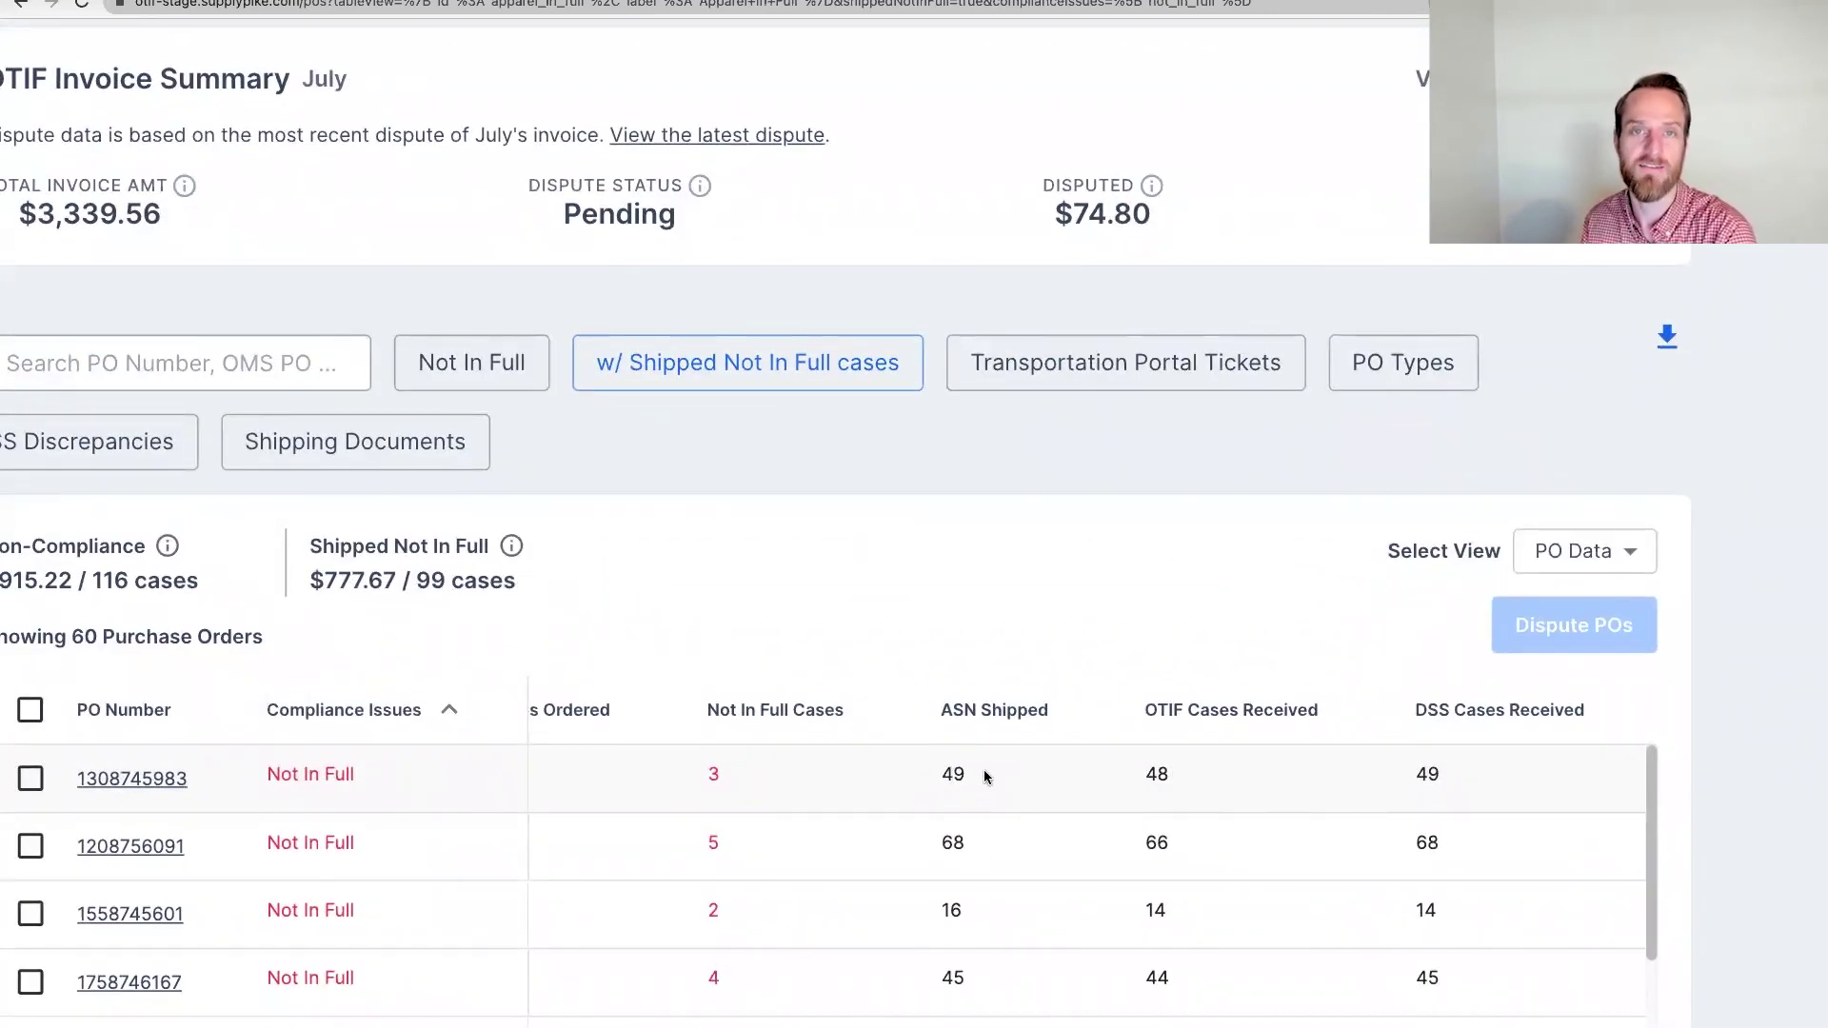
double_click(1175, 774)
click(1177, 776)
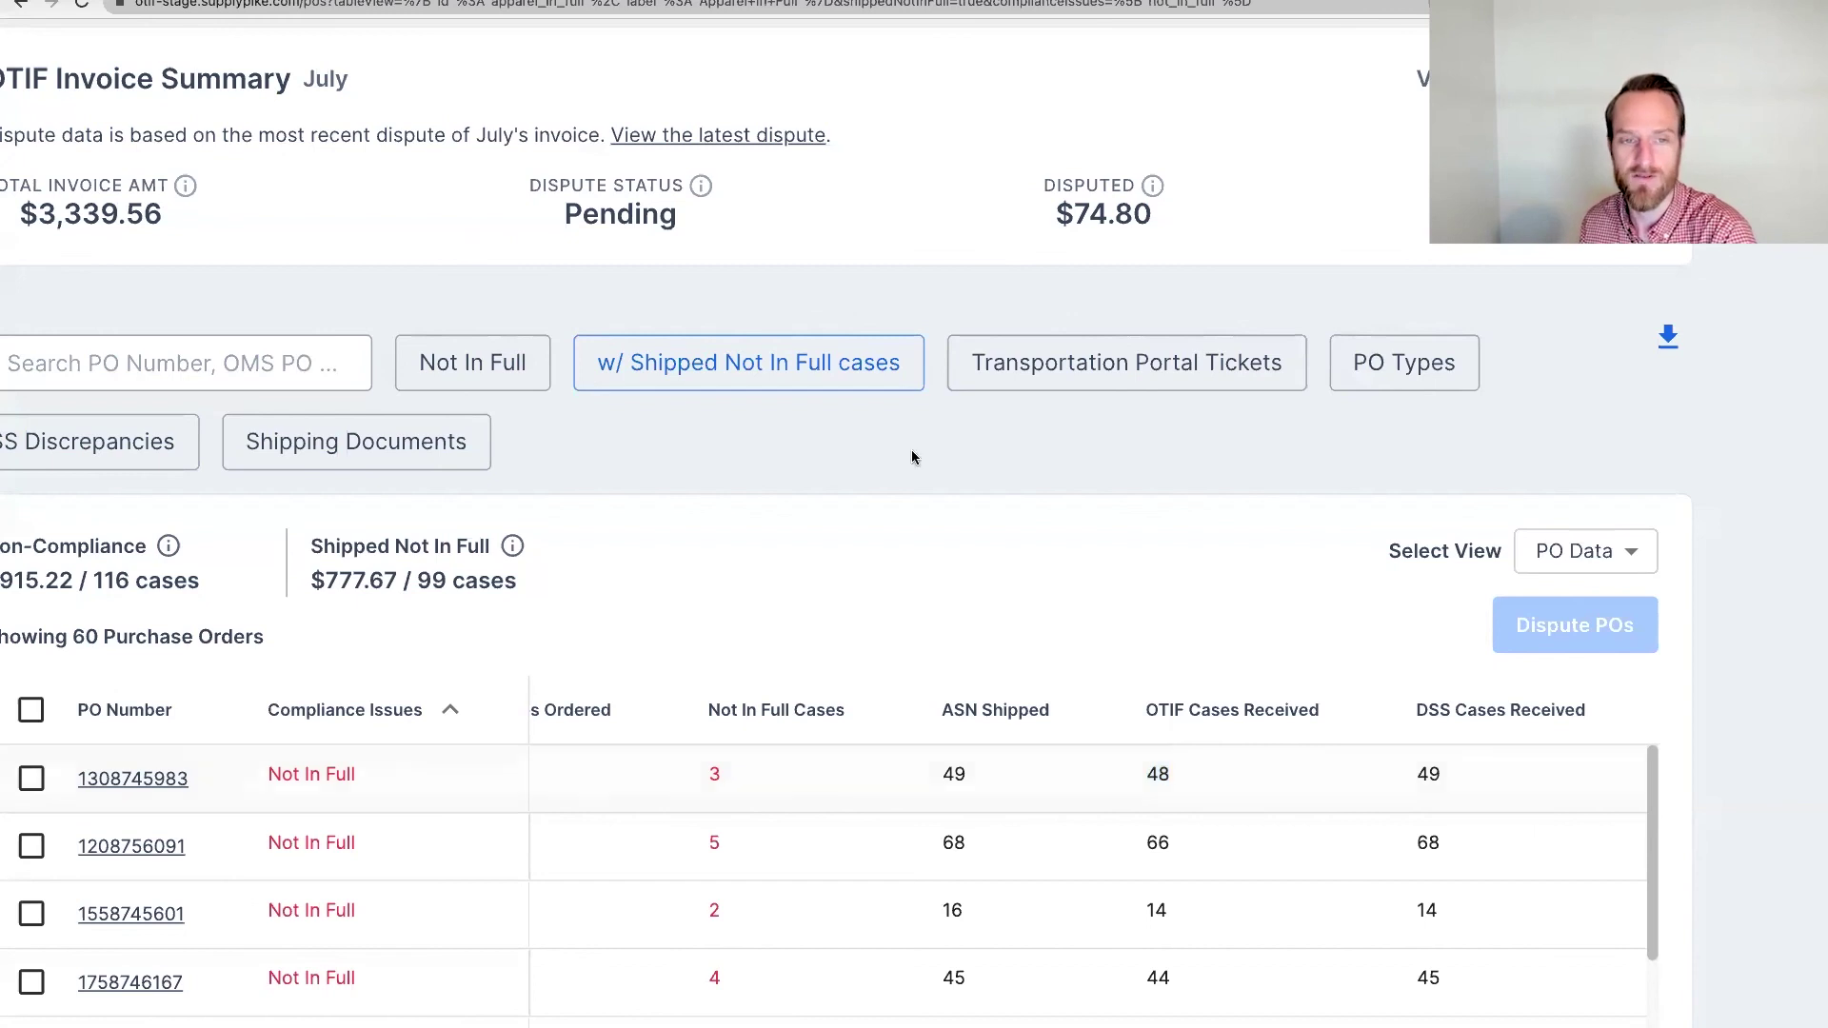
click(785, 360)
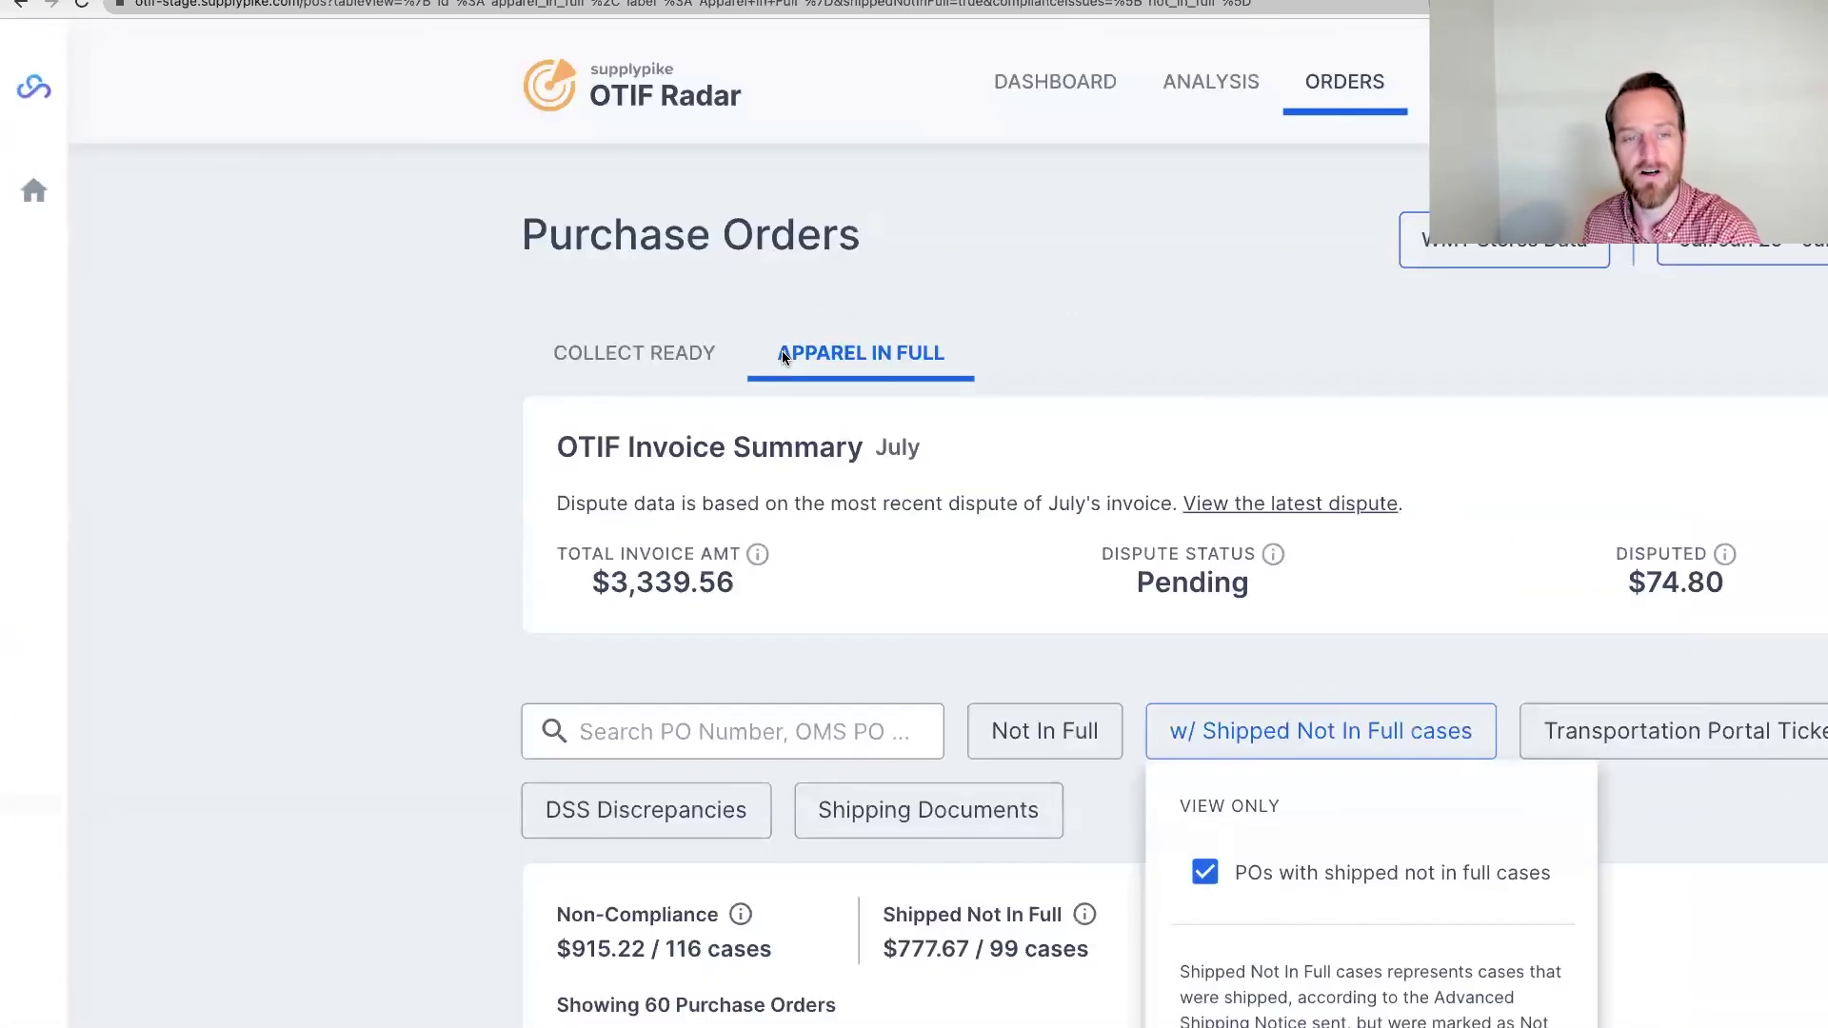
scroll(1078, 619, down, 5)
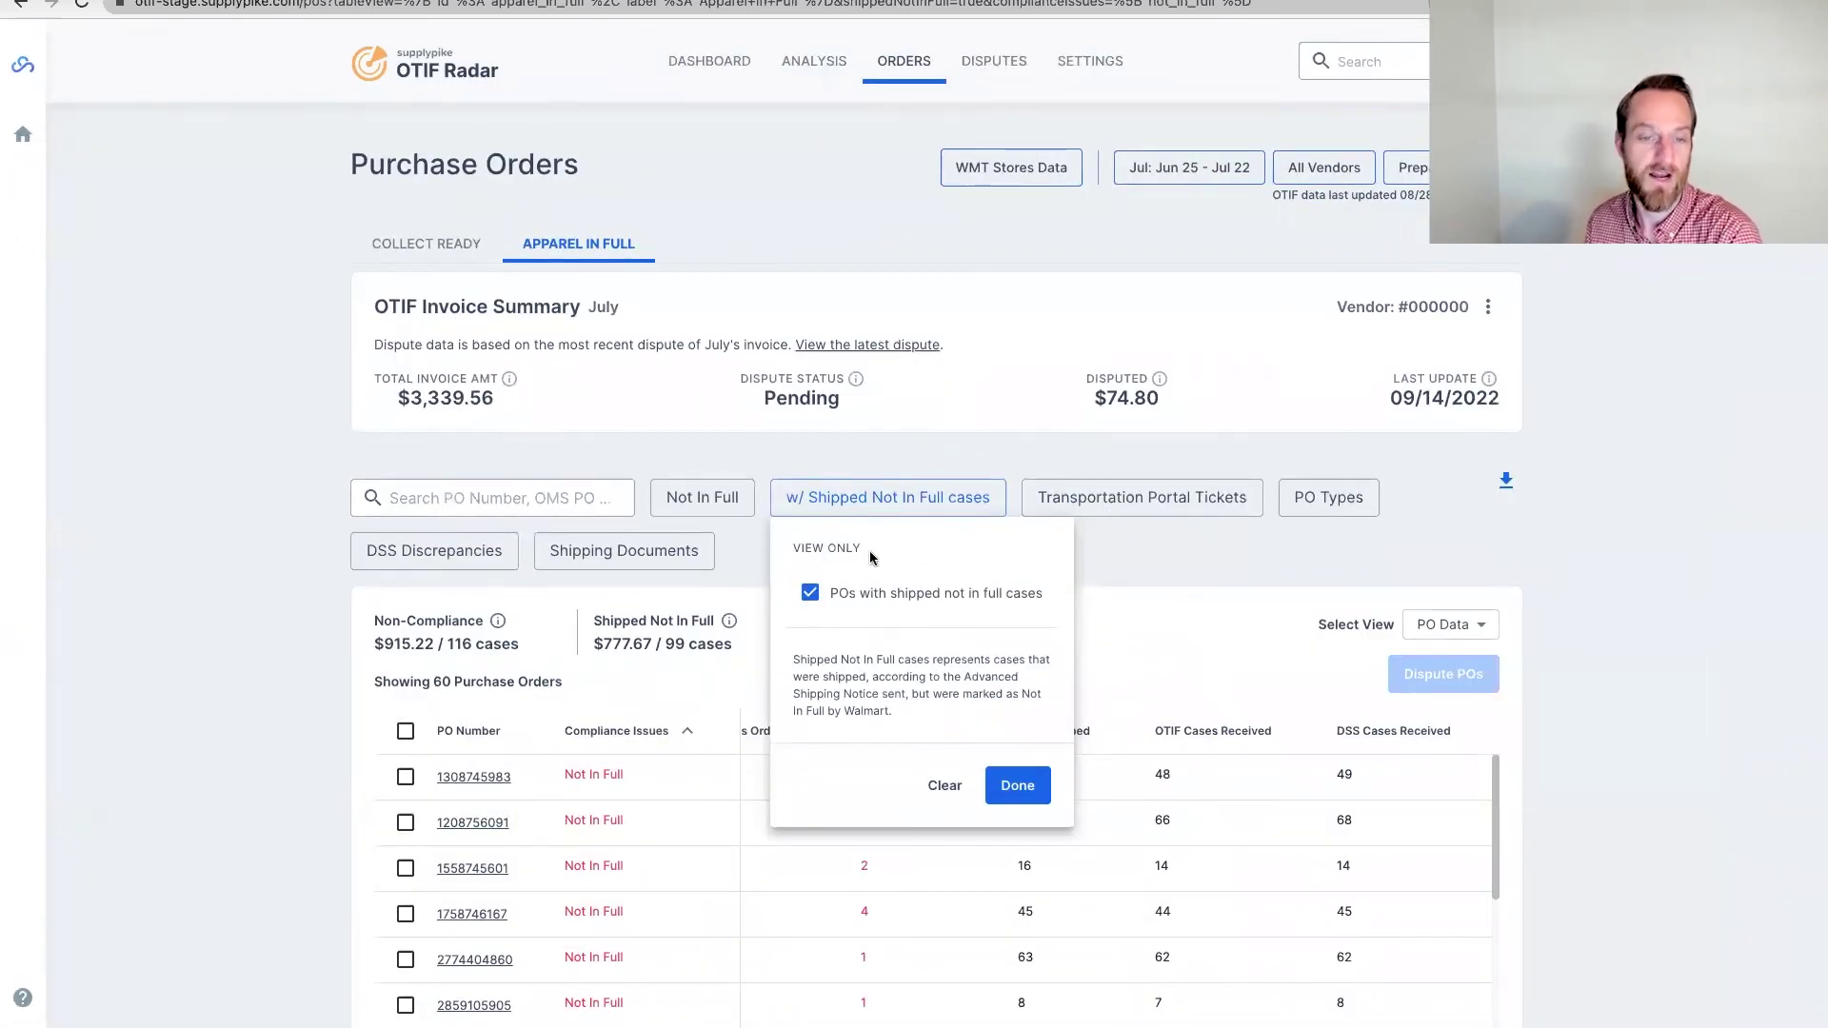
Uncheck 'POs with shipped not in full cases' to list all 149 July purchase orders.
click(809, 592)
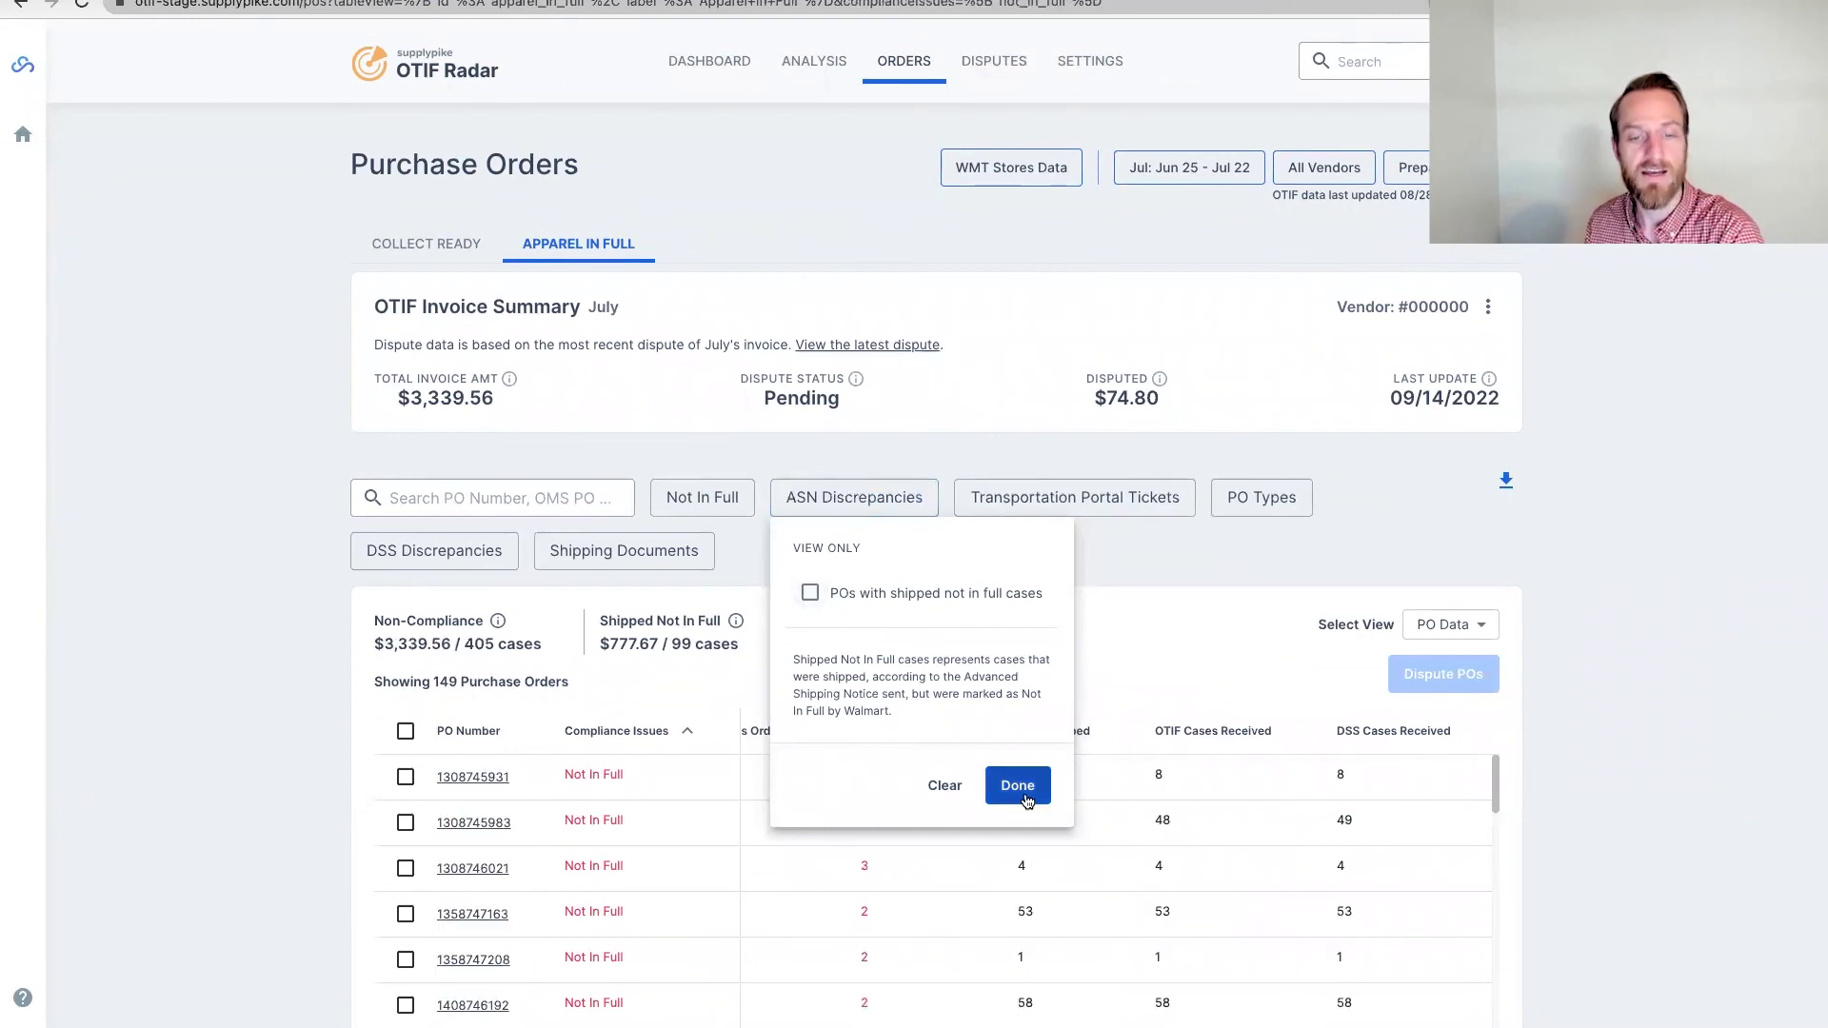
click(1018, 787)
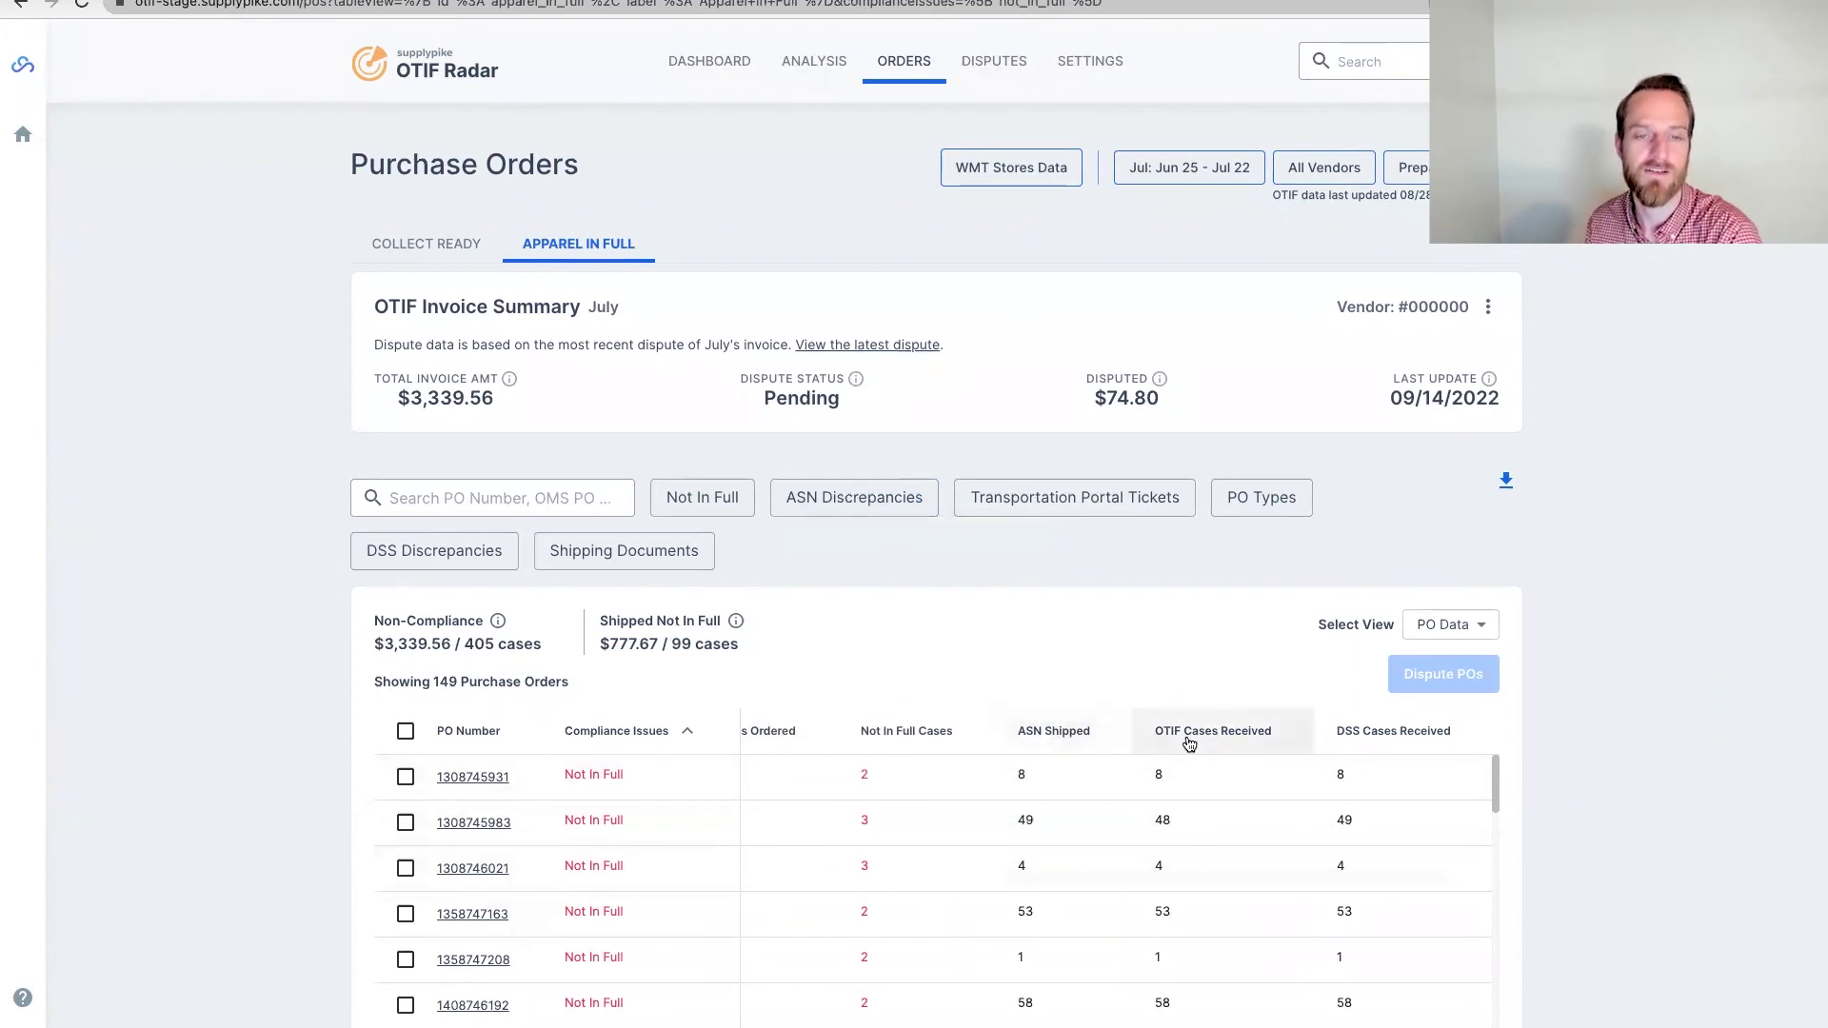
click(811, 502)
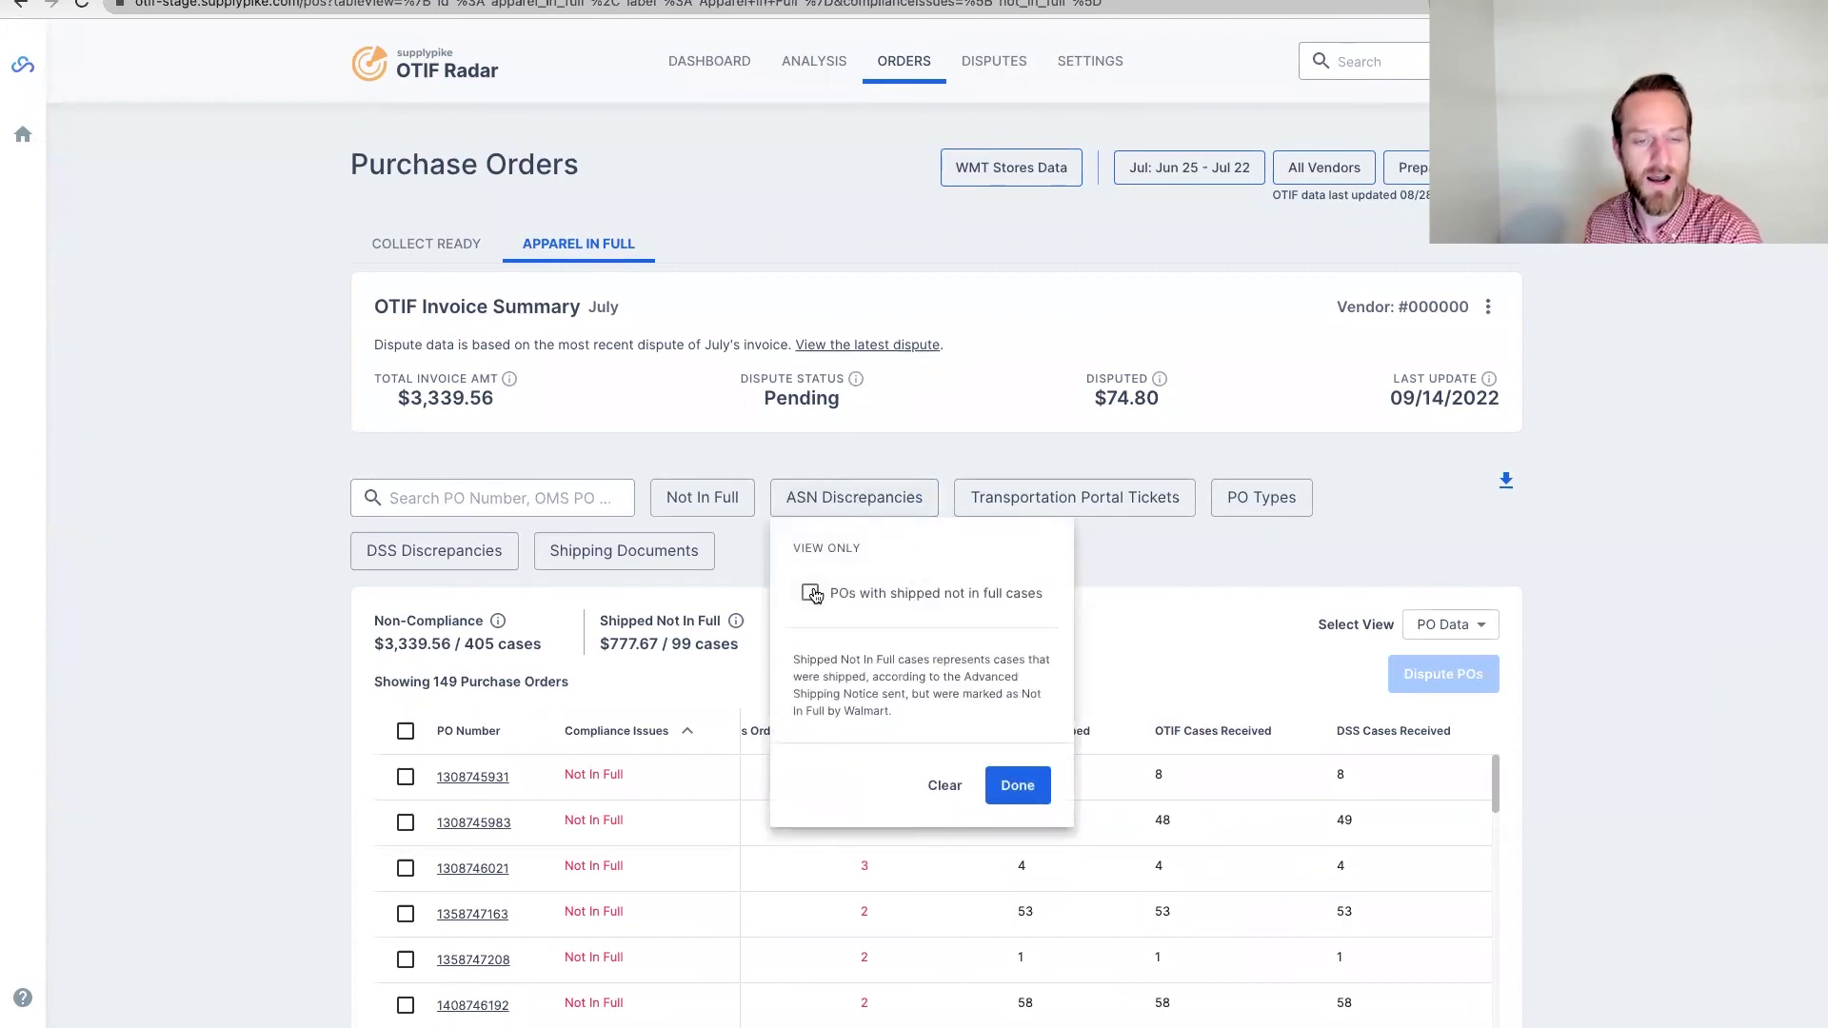
click(892, 452)
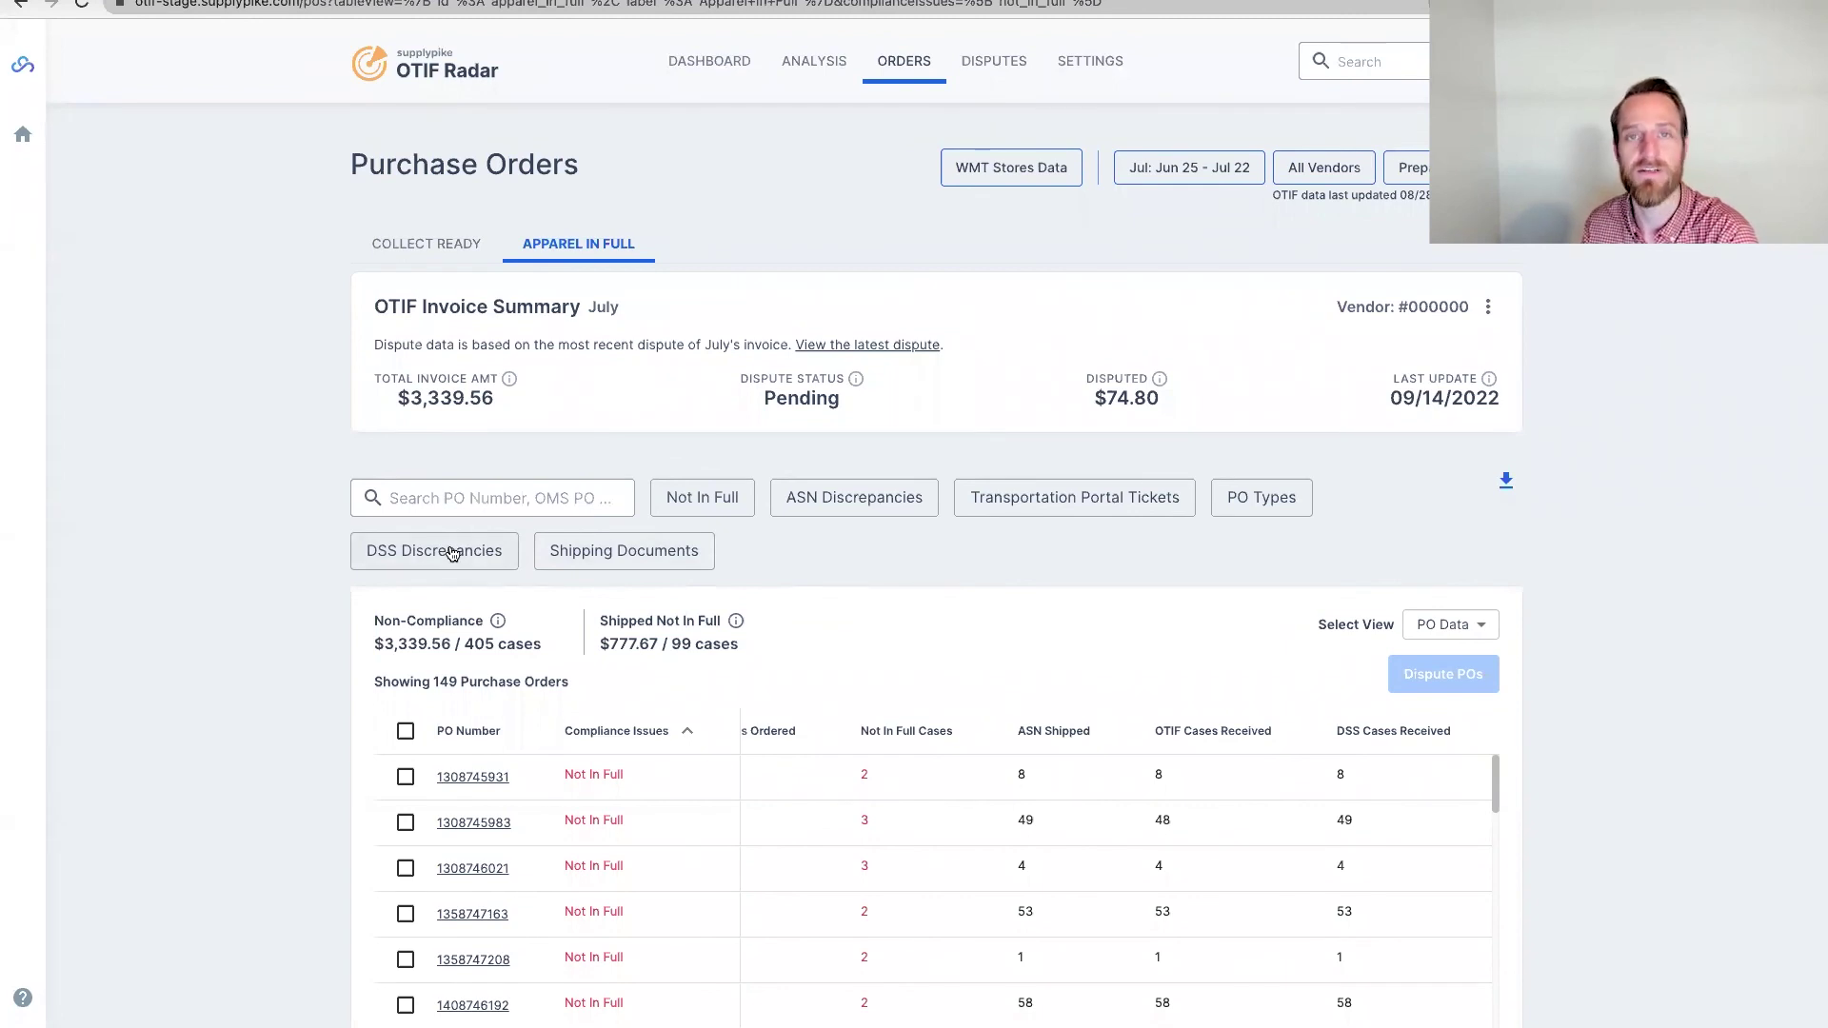
Compare the OTIF and DSS Cases Received columns, then open the DSS Discrepancies options.
scroll(1014, 976, right, 3)
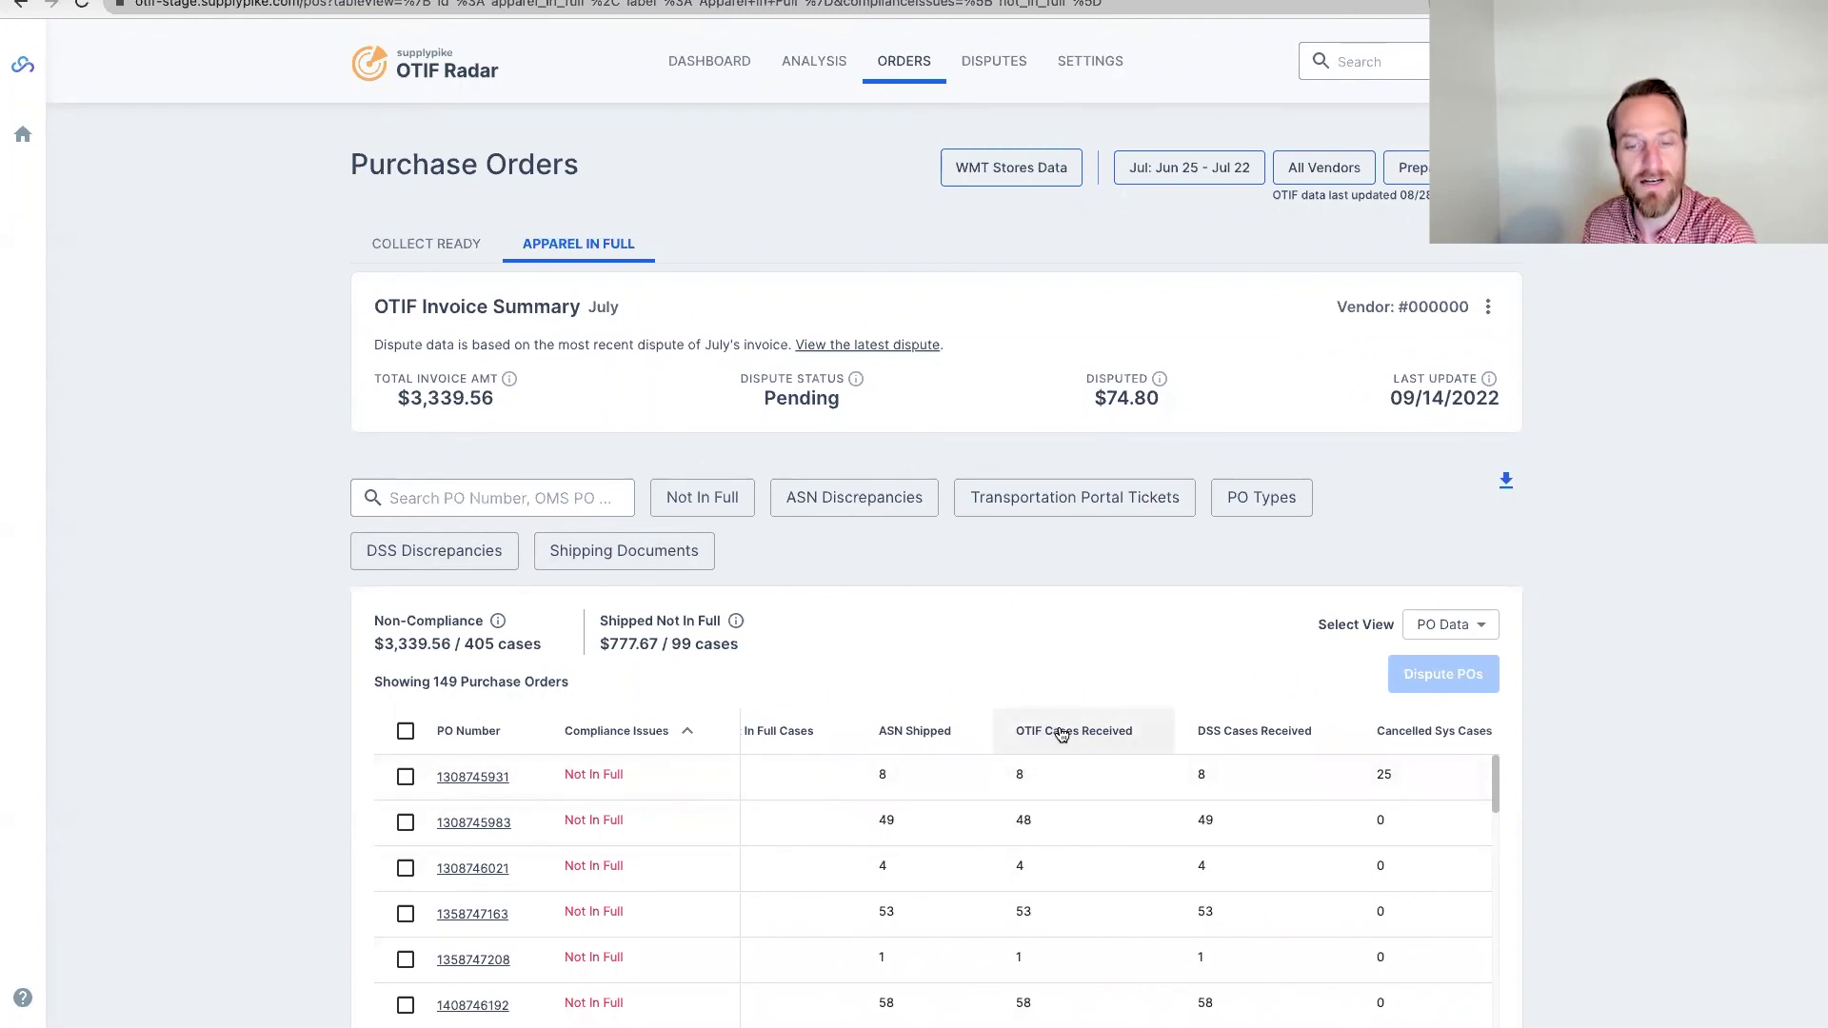
scroll(1085, 747, right, 3)
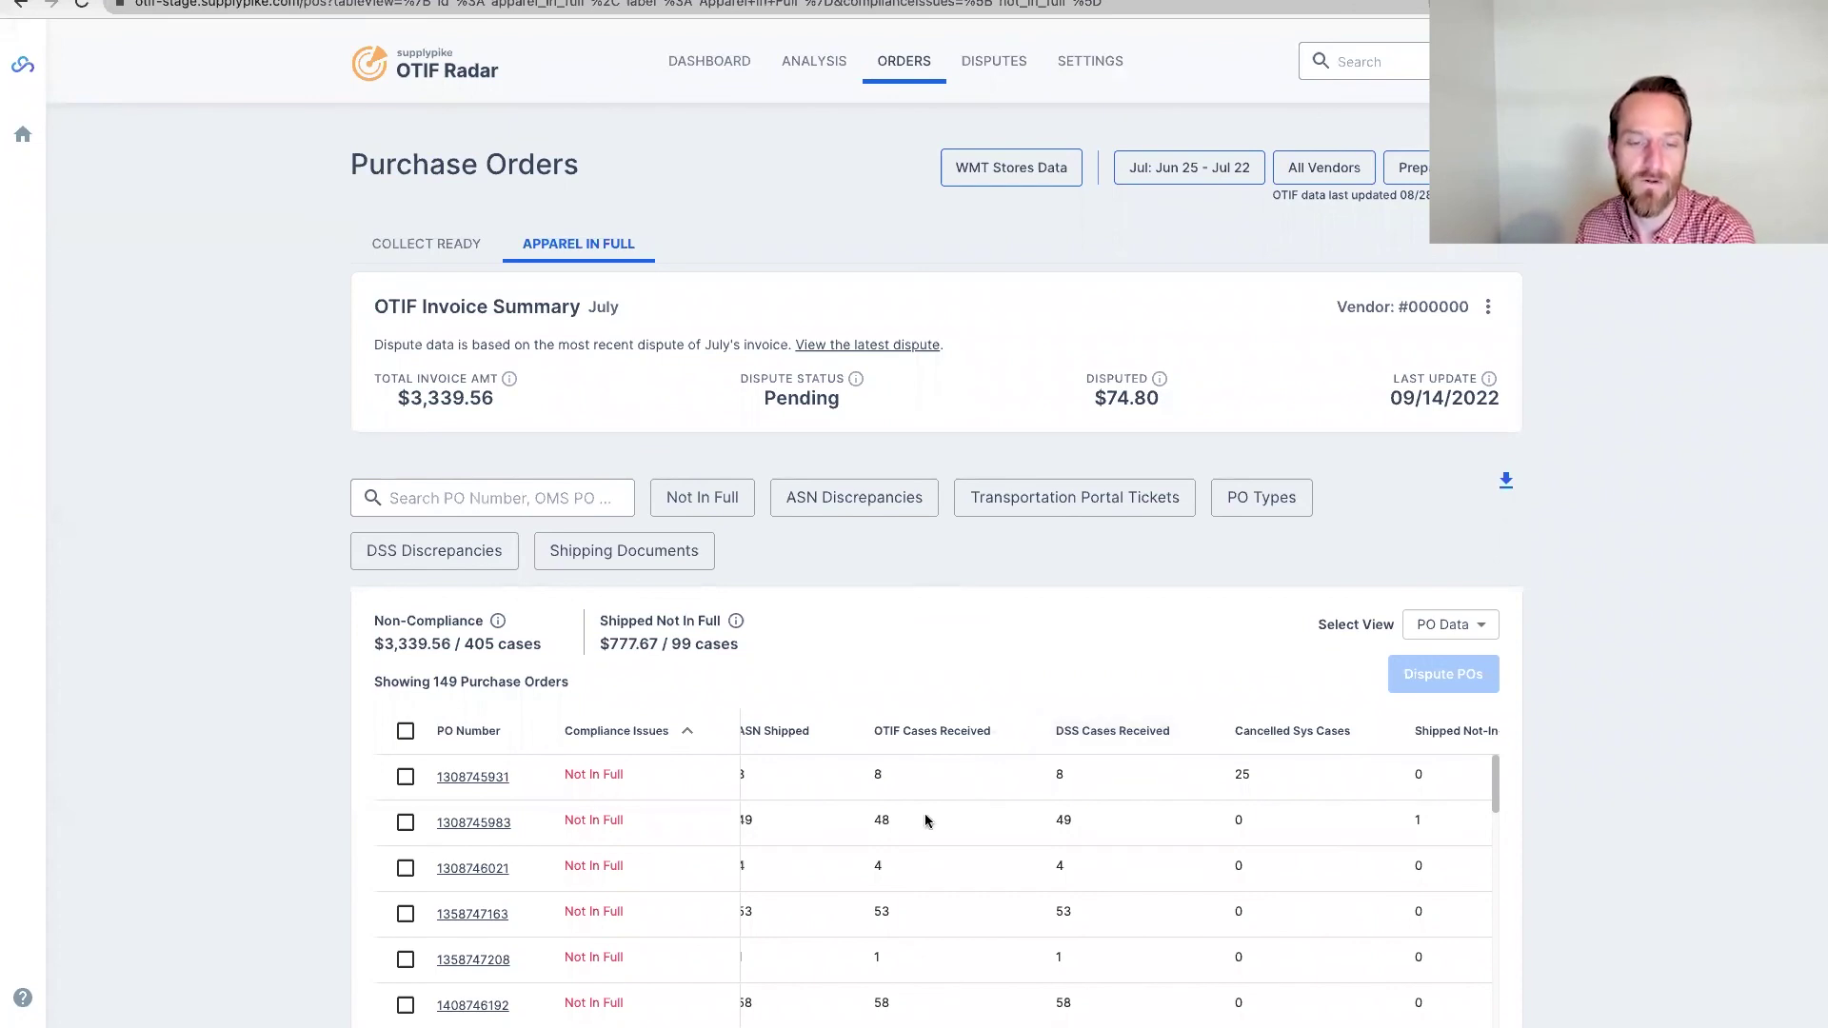
drag(886, 820, 872, 820)
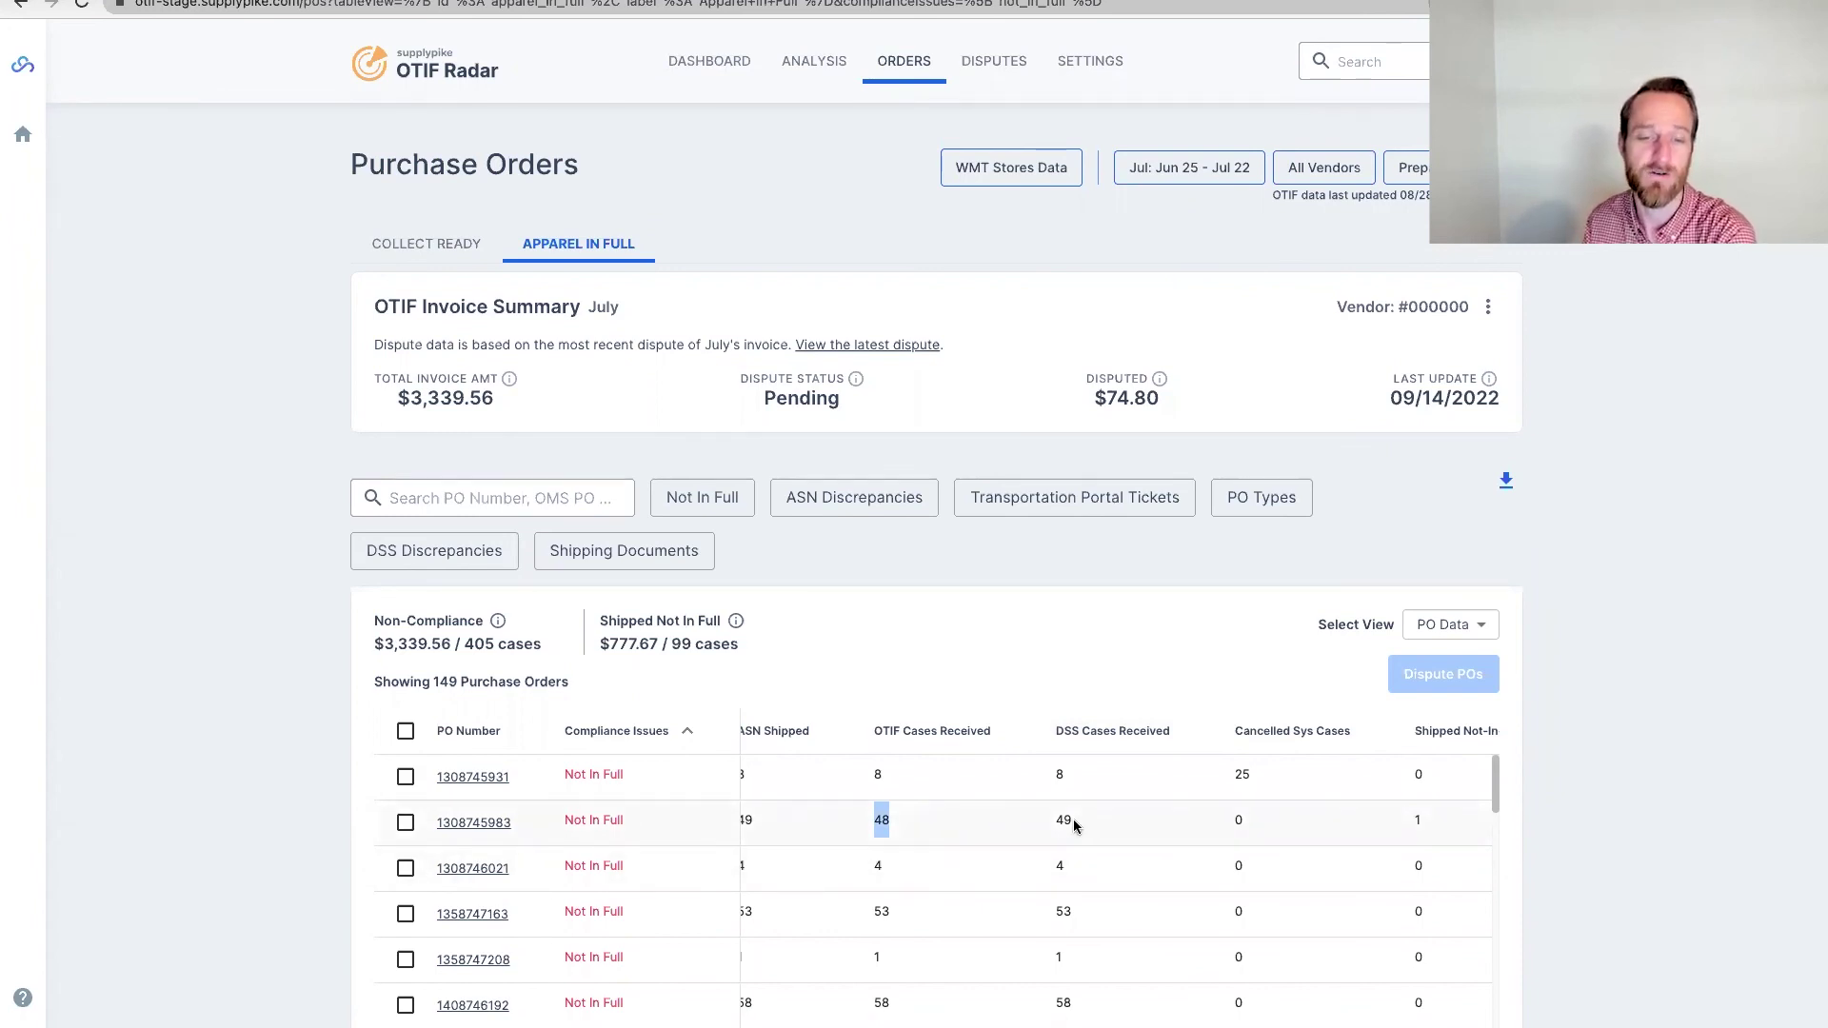
click(426, 552)
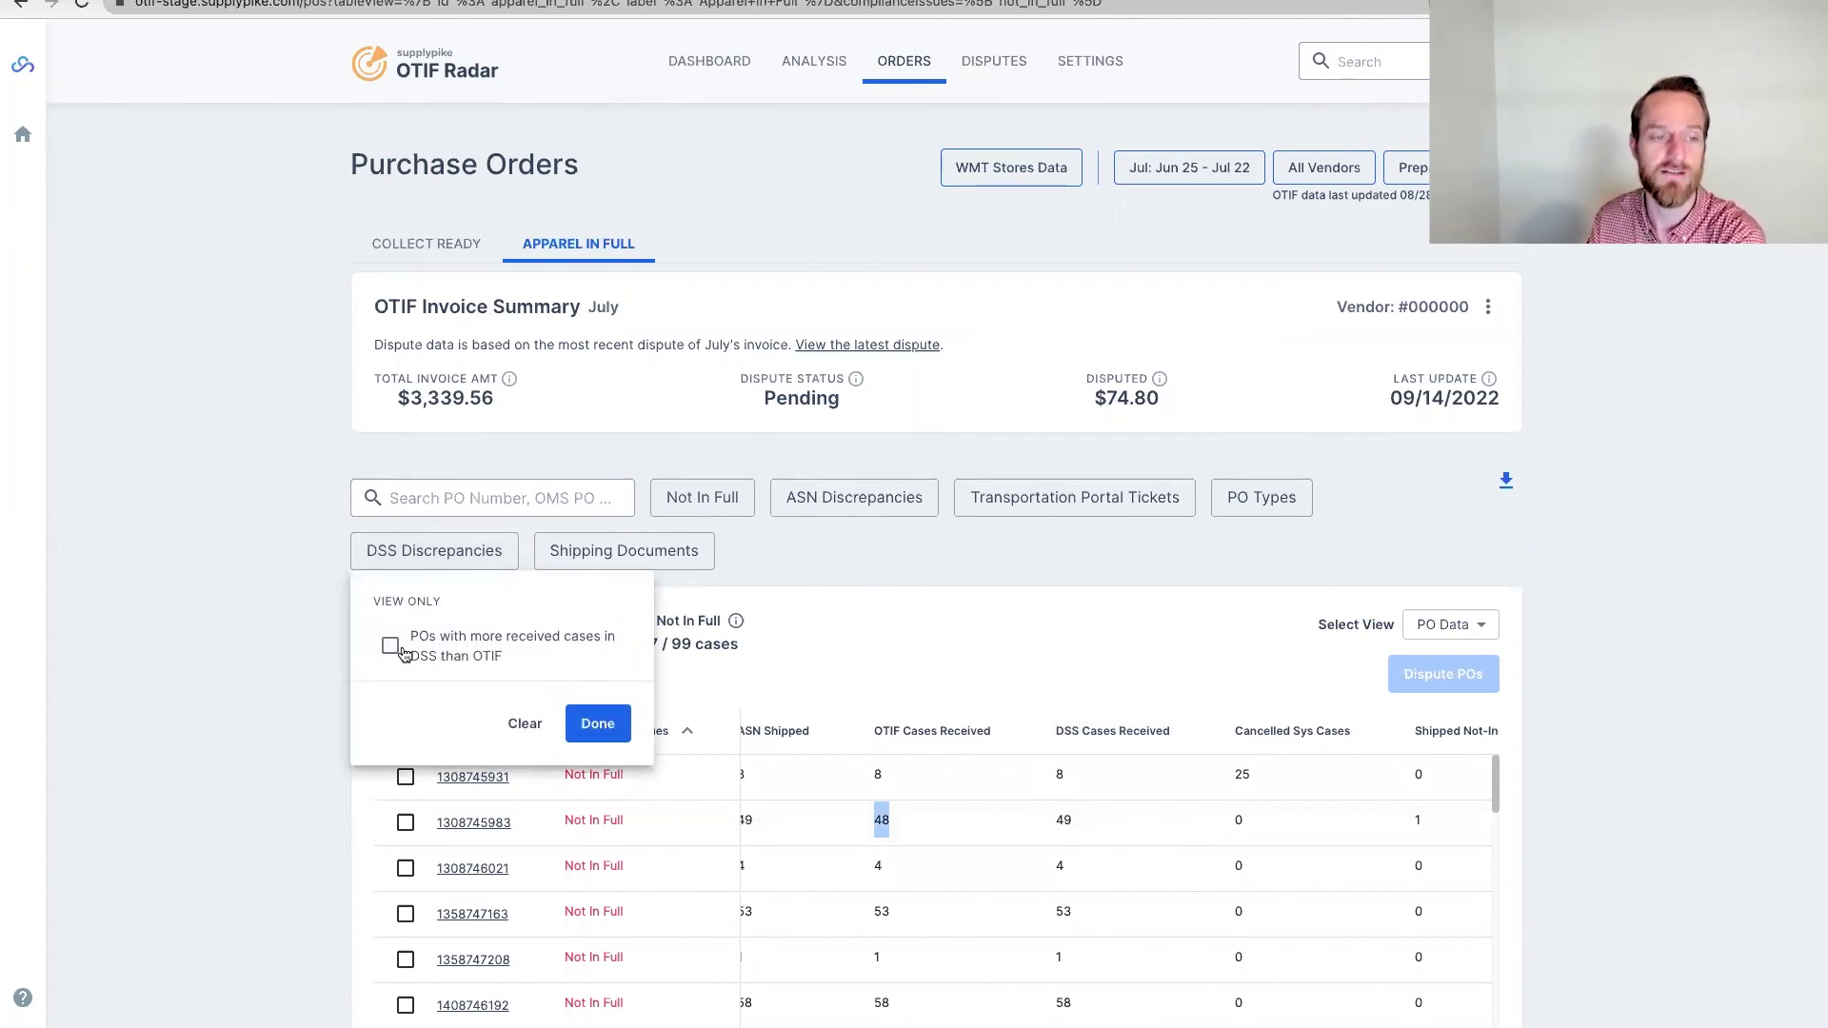
Filter to POs with more received cases in DSS than OTIF, leaving 4 orders worth $74.80.
click(390, 647)
click(615, 738)
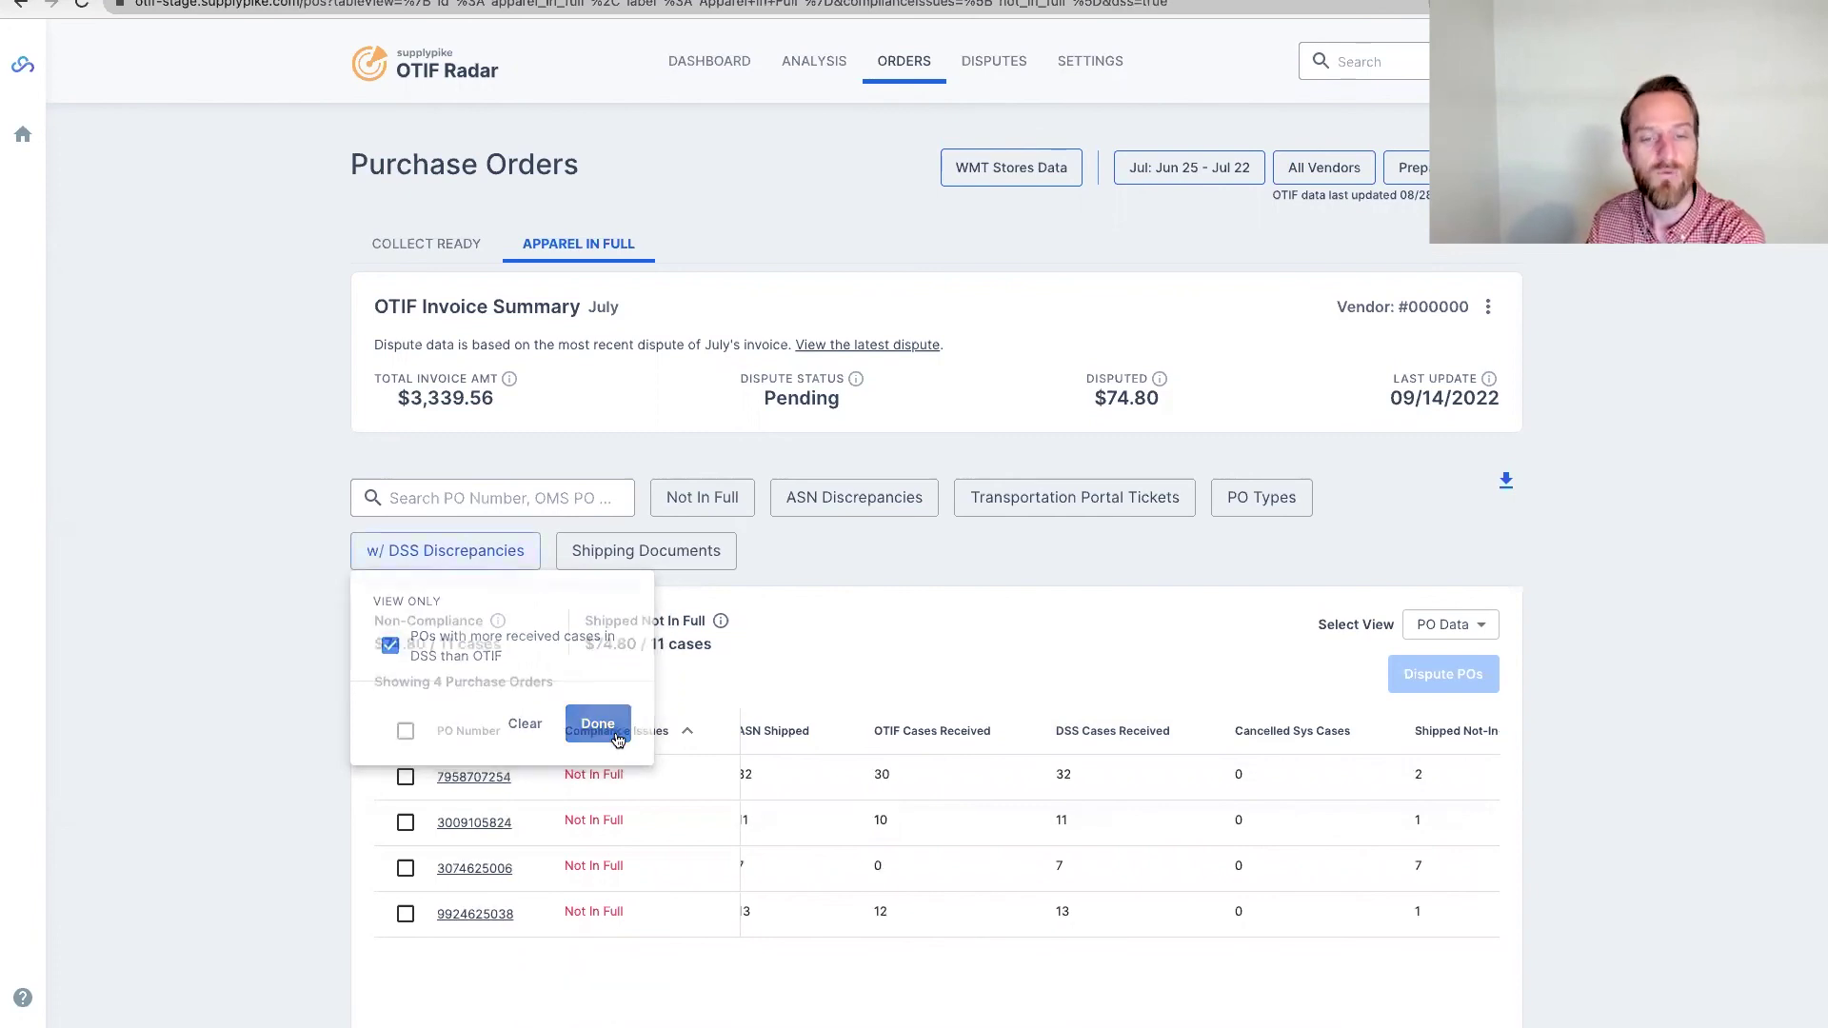
scroll(1013, 884, right, 2)
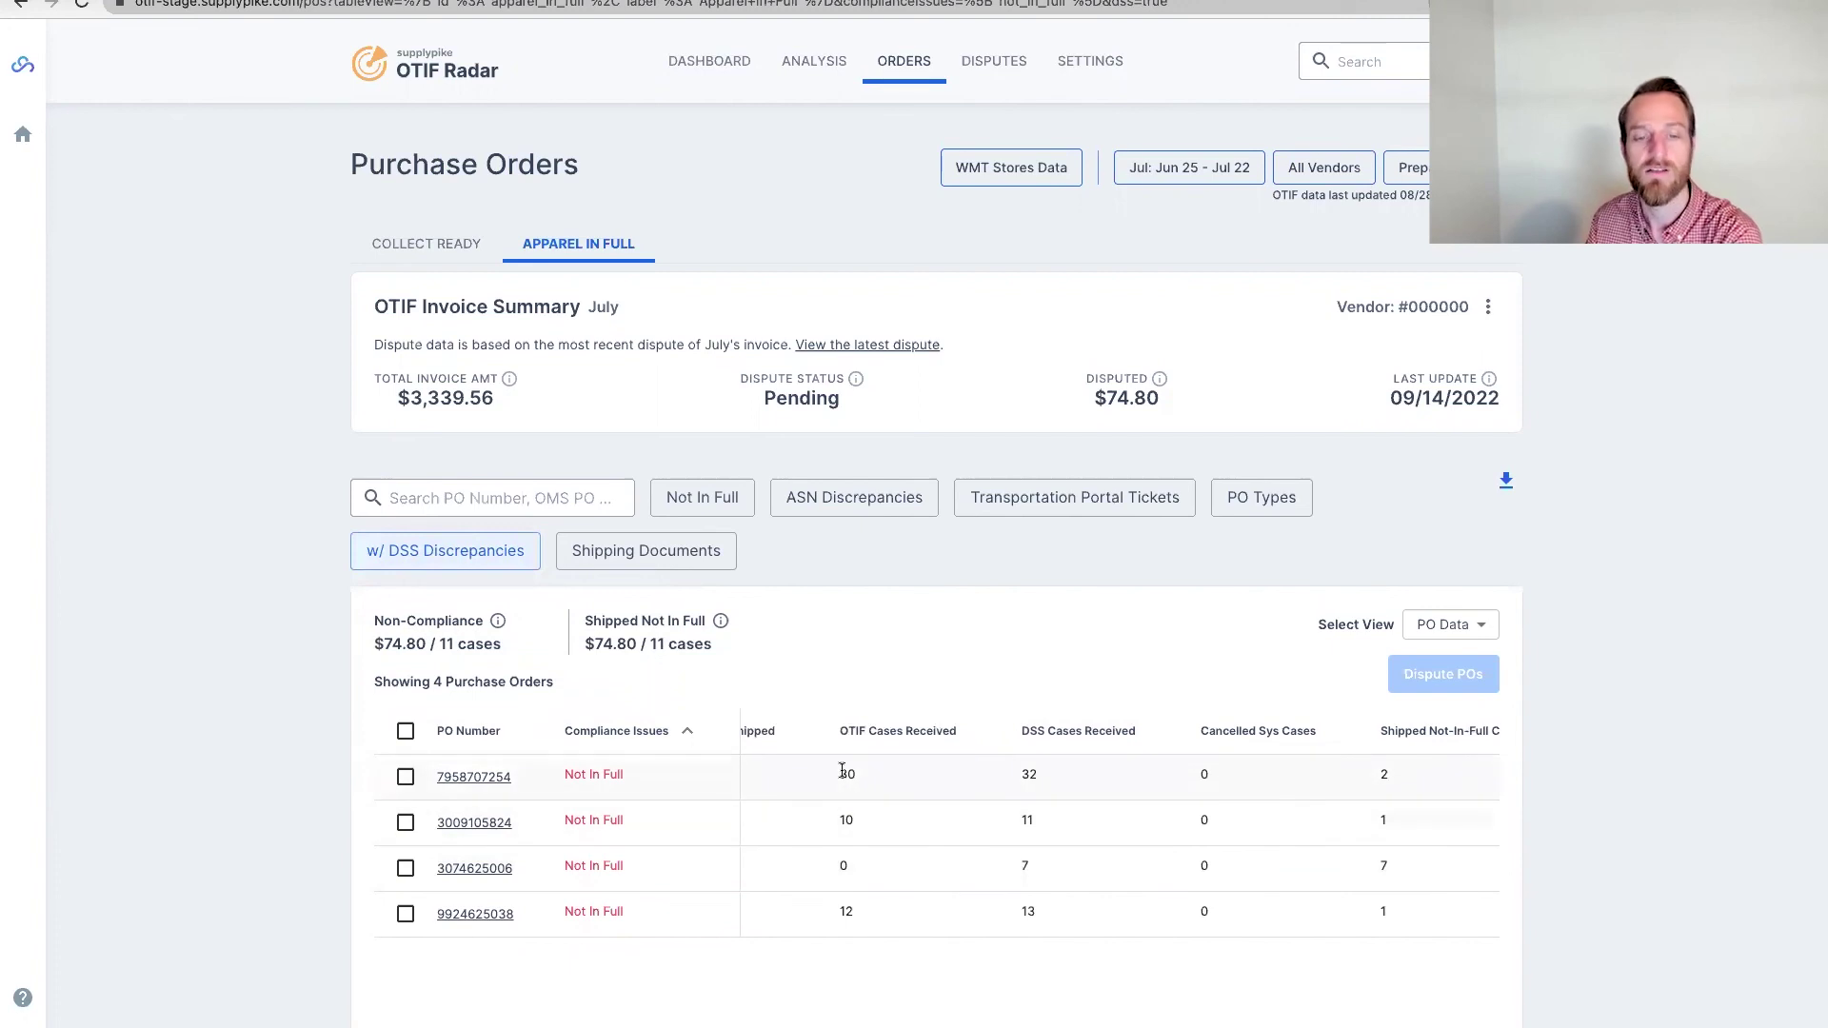
scroll(842, 771, right, 2)
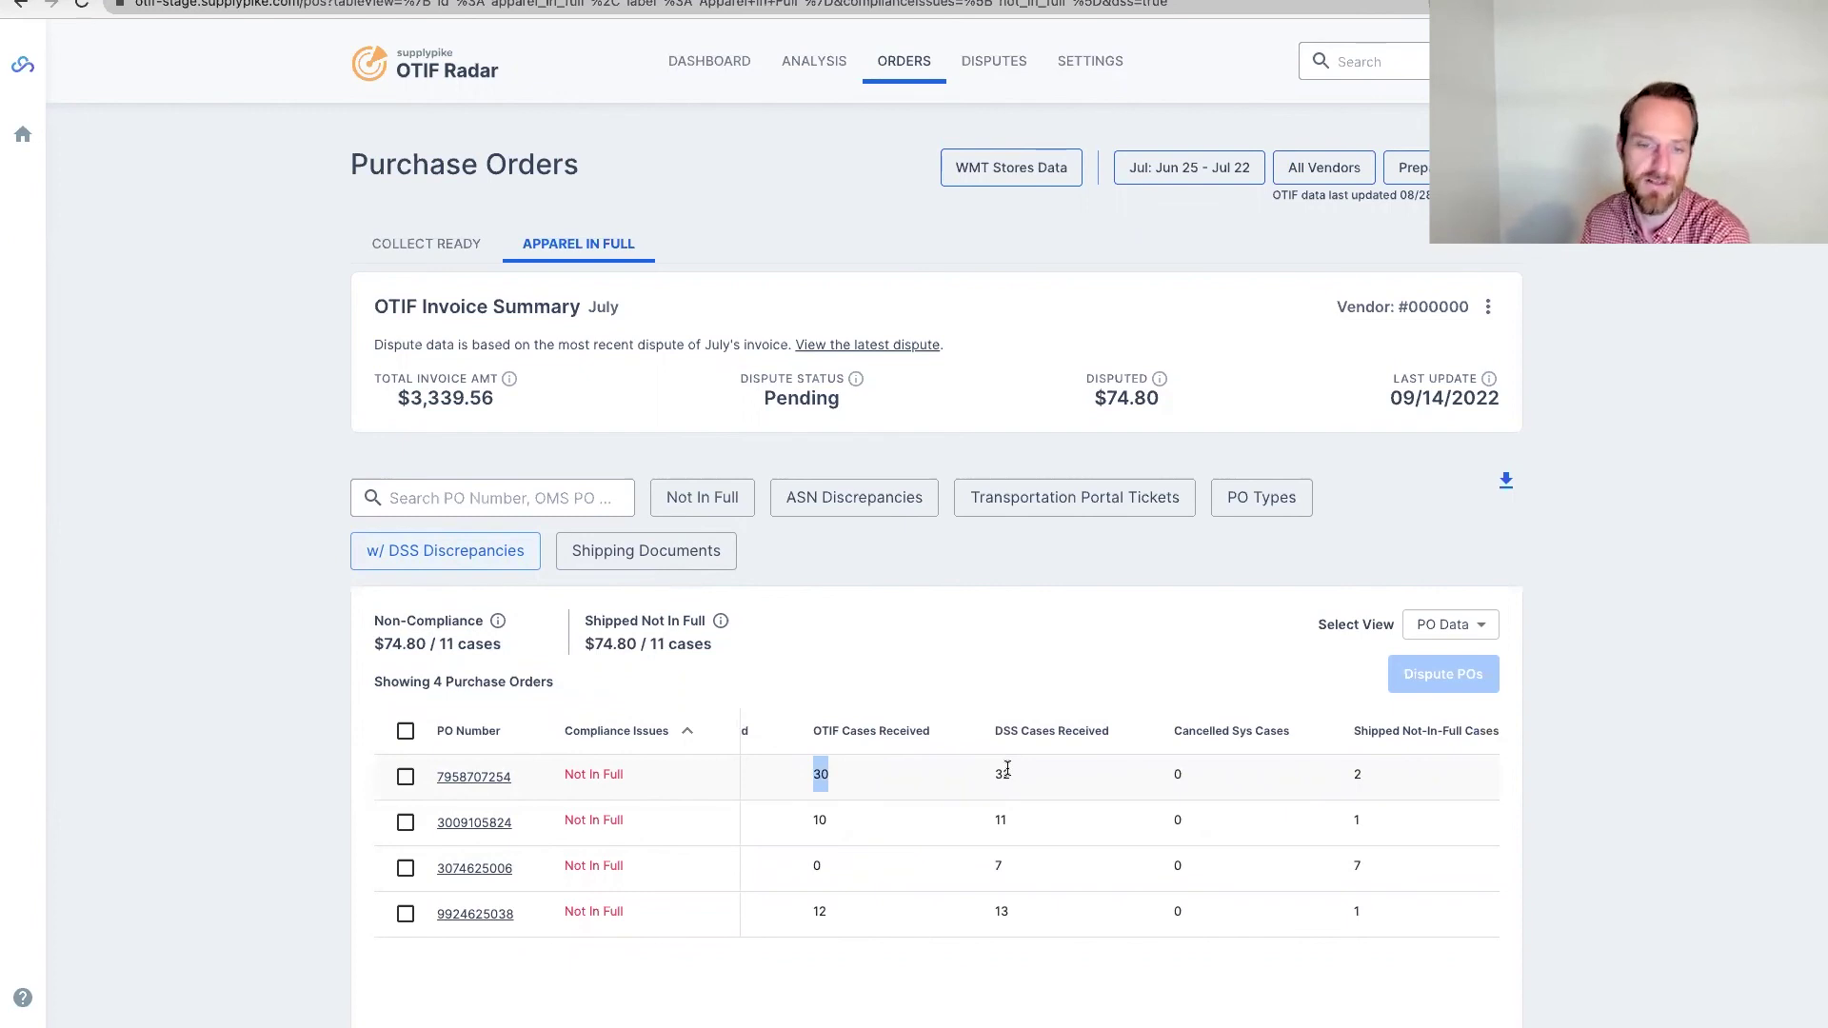
click(958, 606)
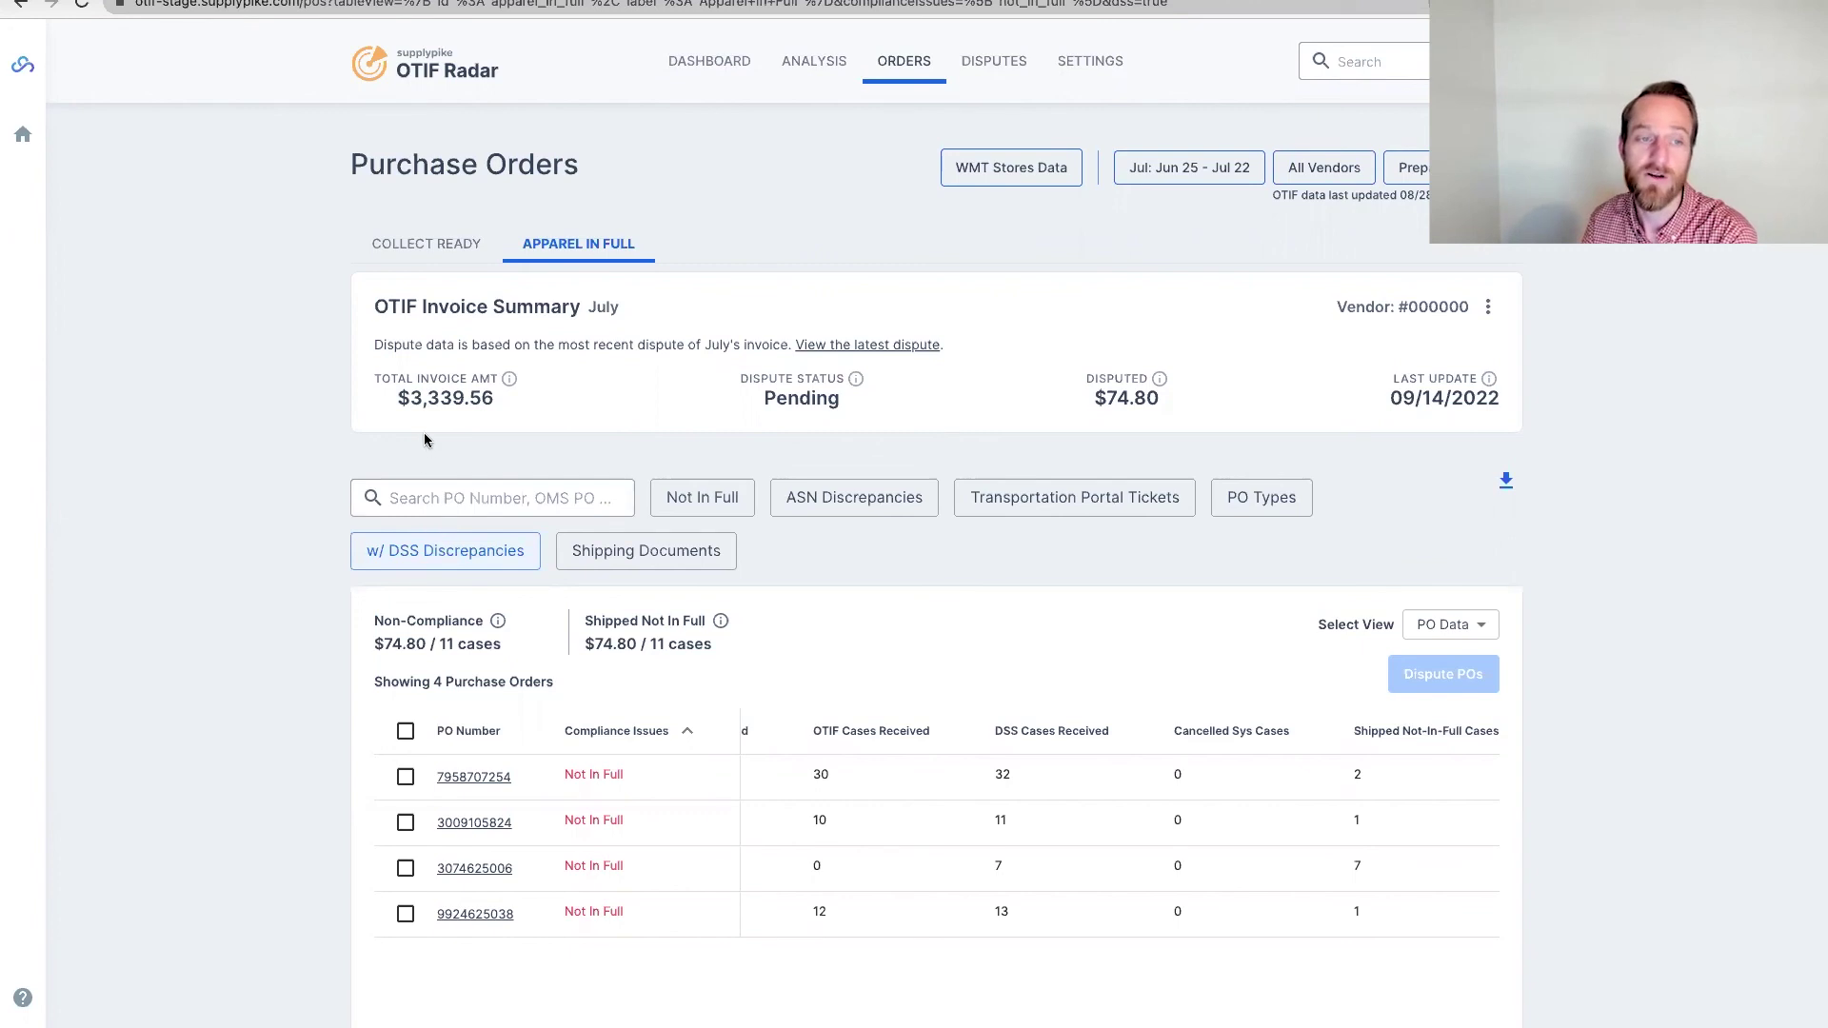
Select all four filtered purchase orders.
click(430, 568)
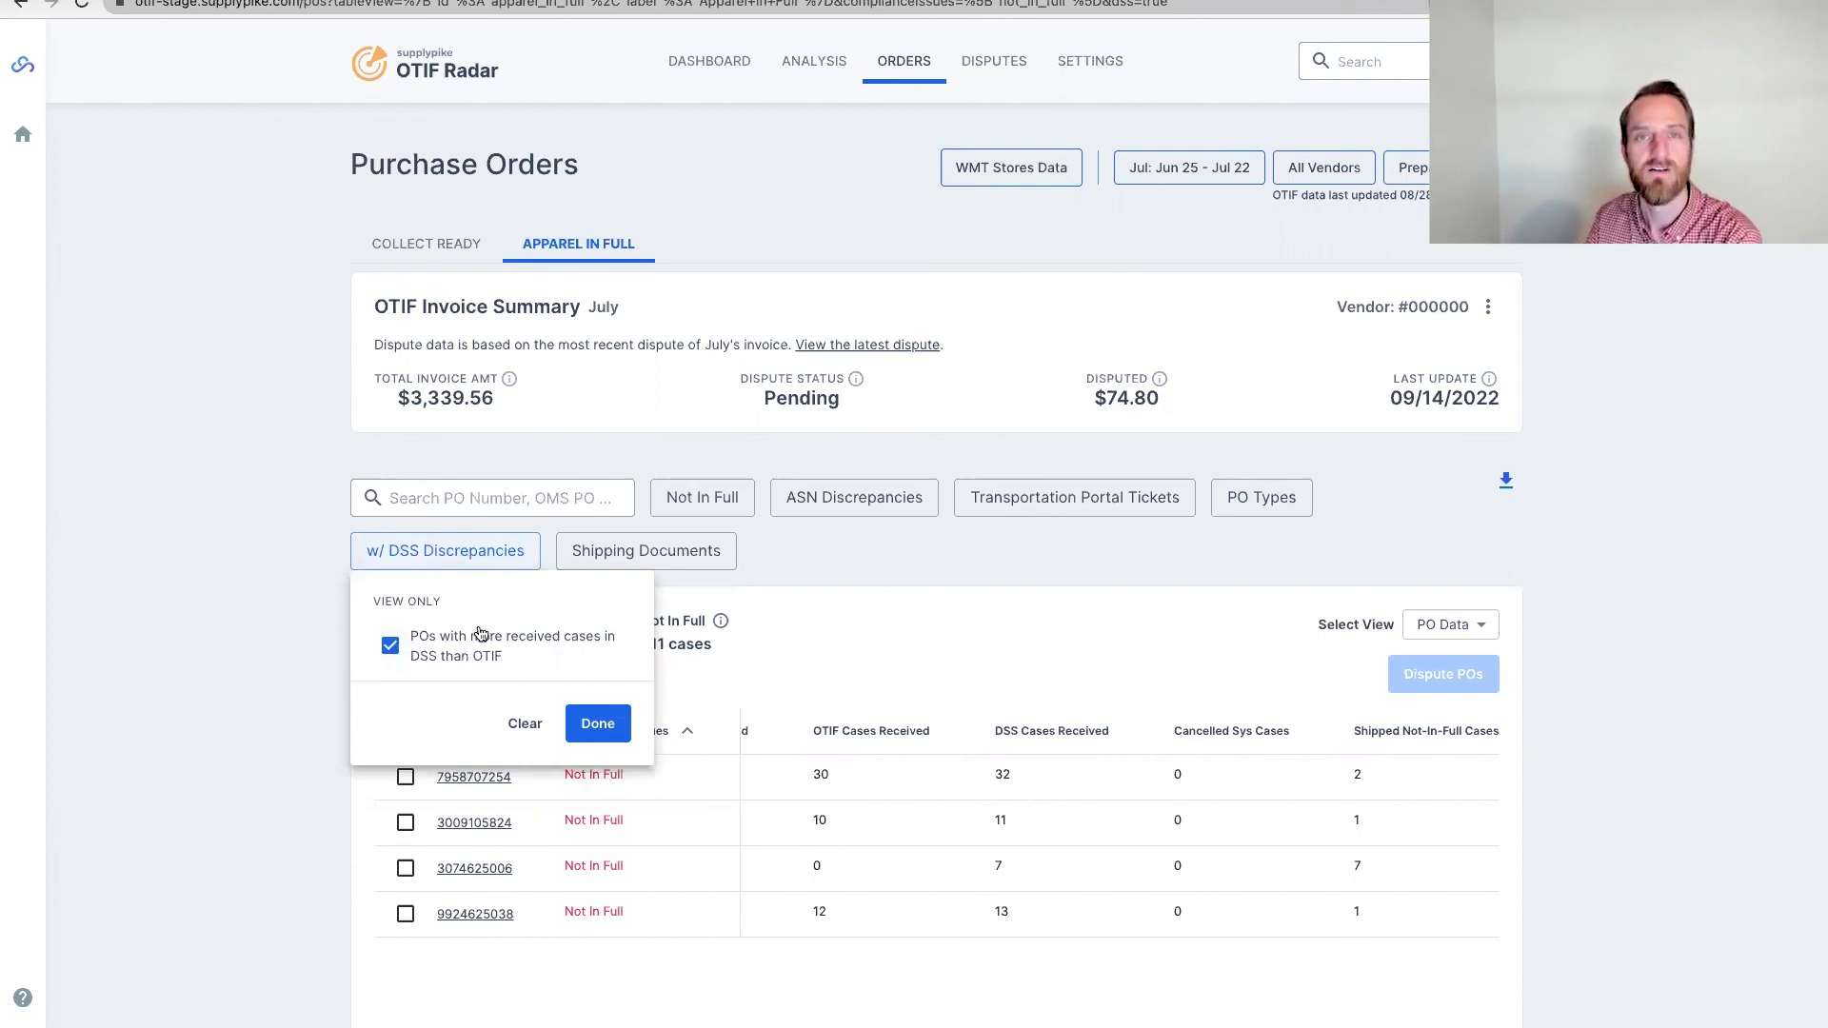
click(598, 723)
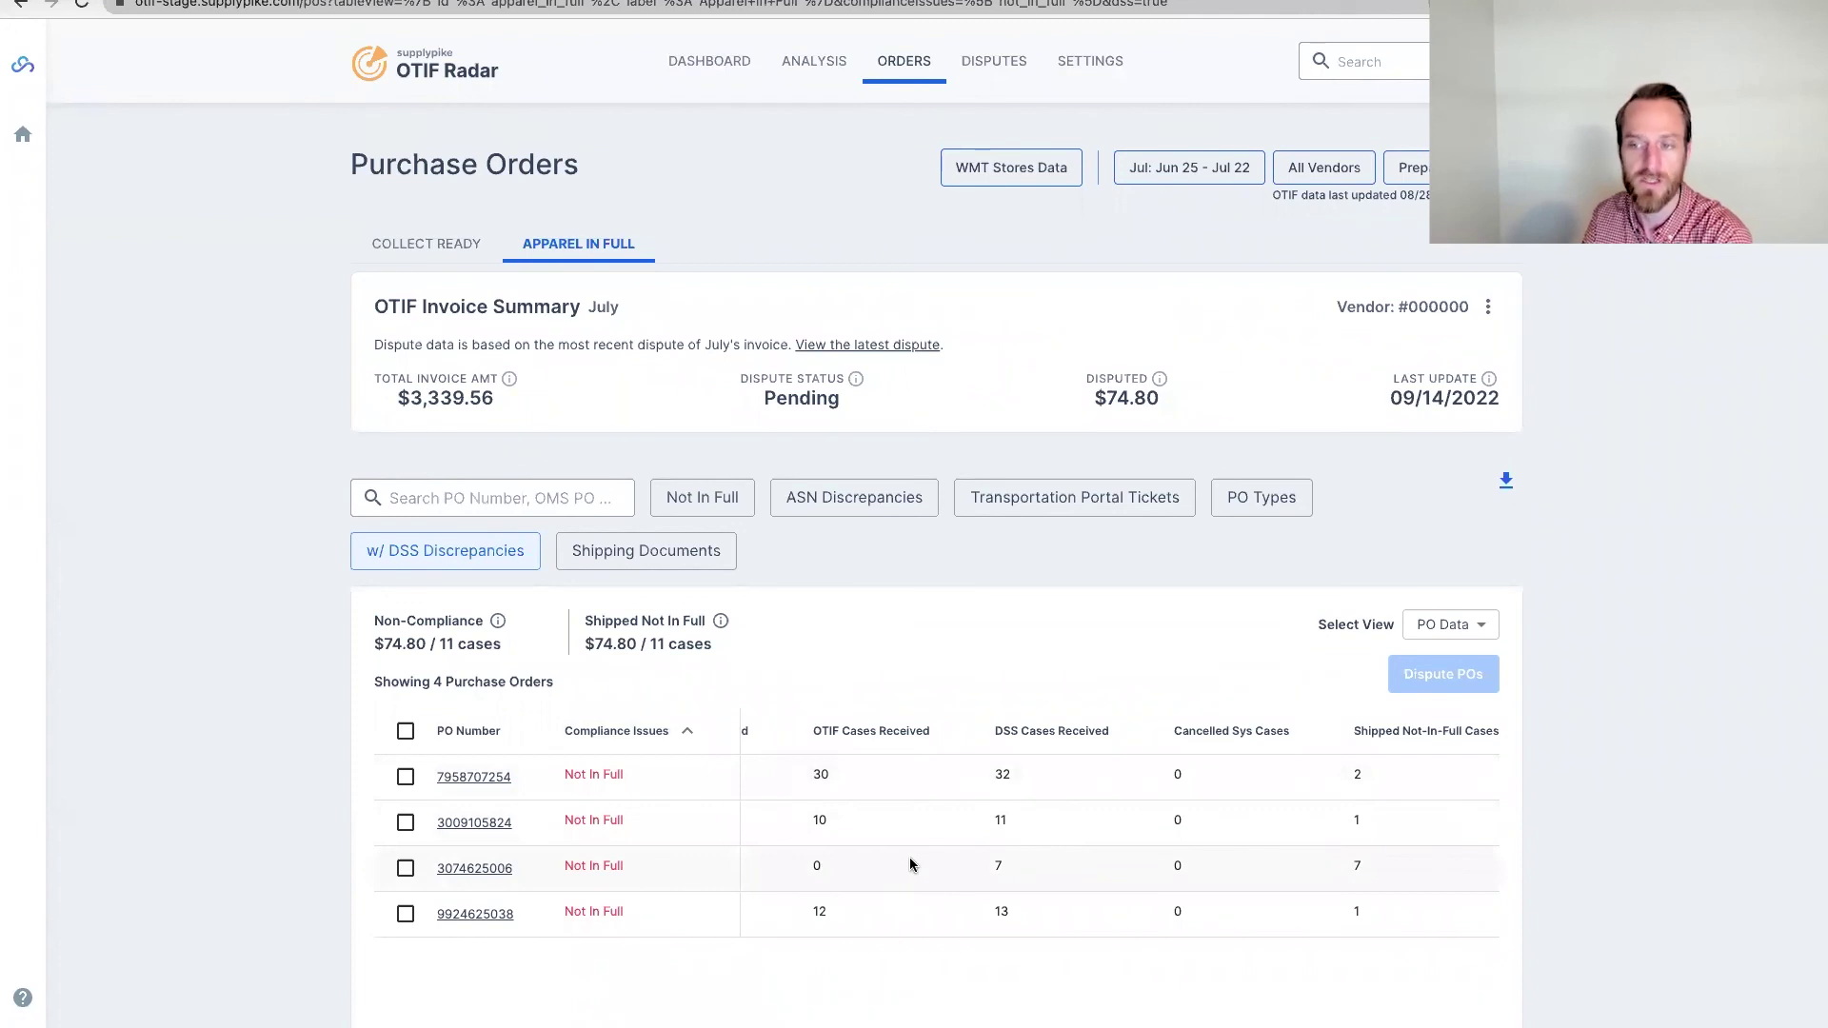
click(405, 730)
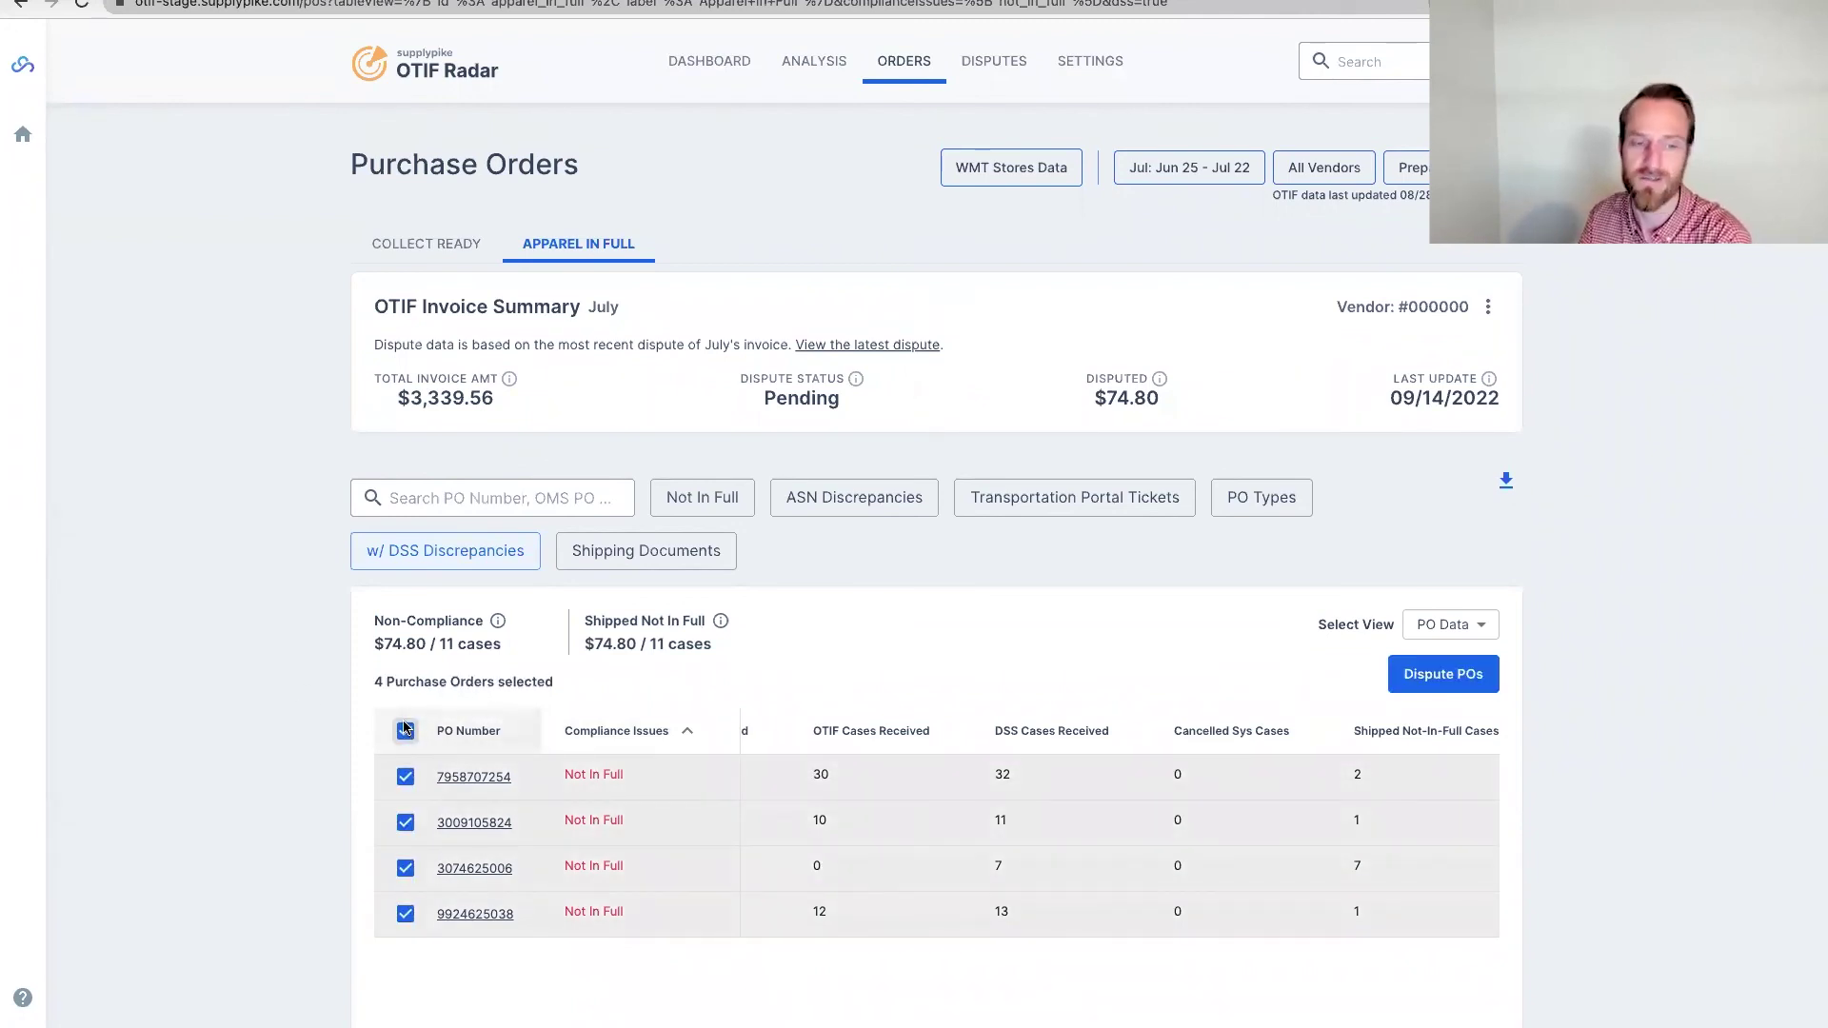
Start a WMT Stores dispute for the 4 selected POs and review its reason text.
click(1408, 672)
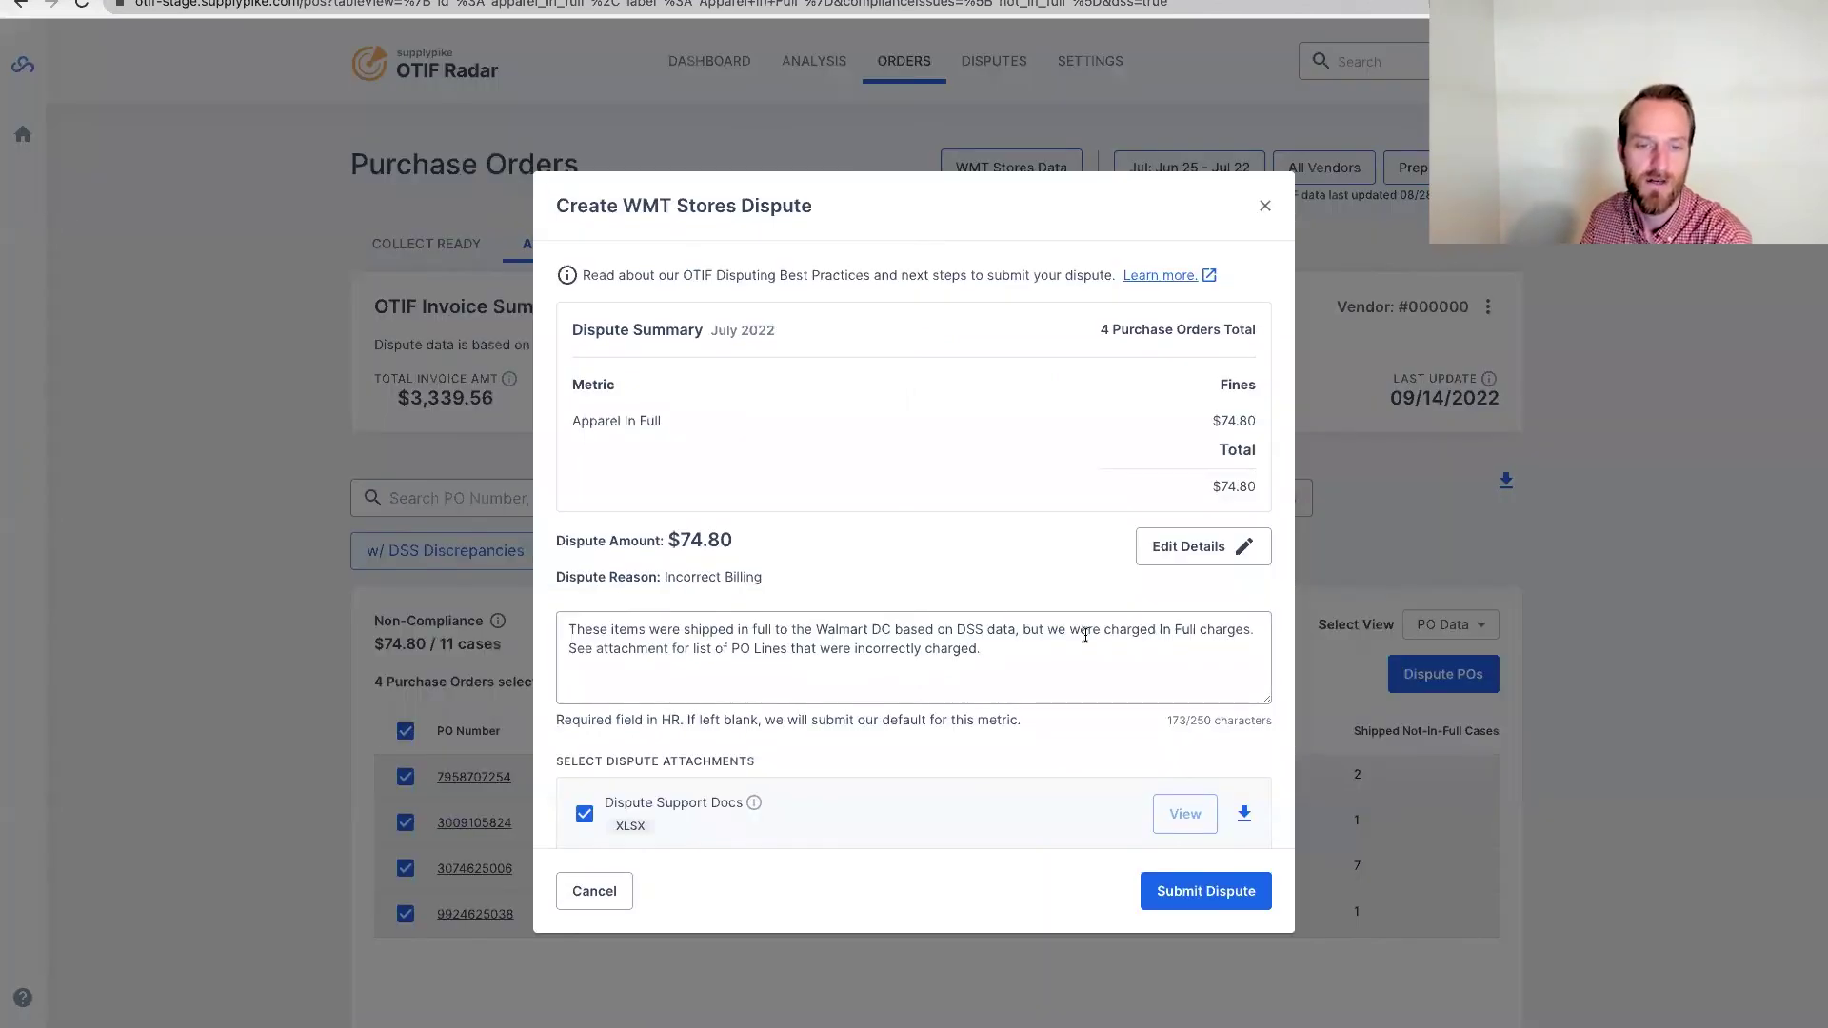
drag(1016, 629, 568, 626)
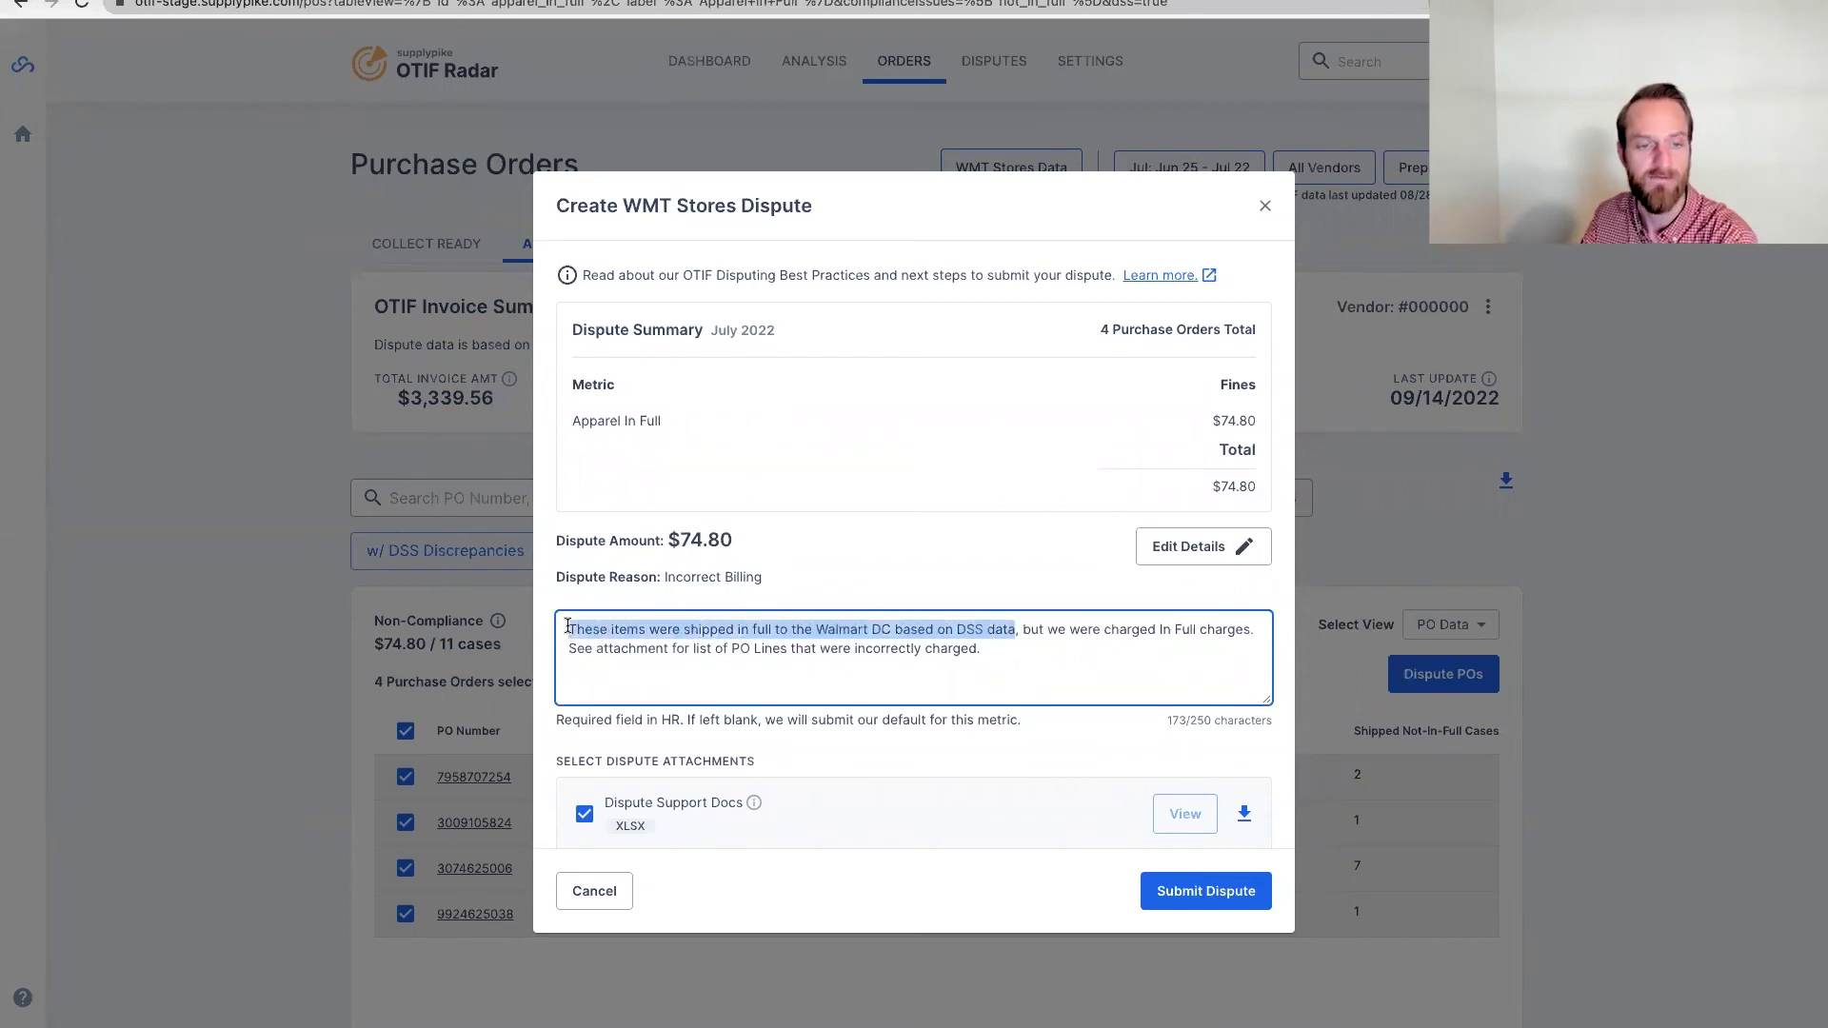
click(1014, 629)
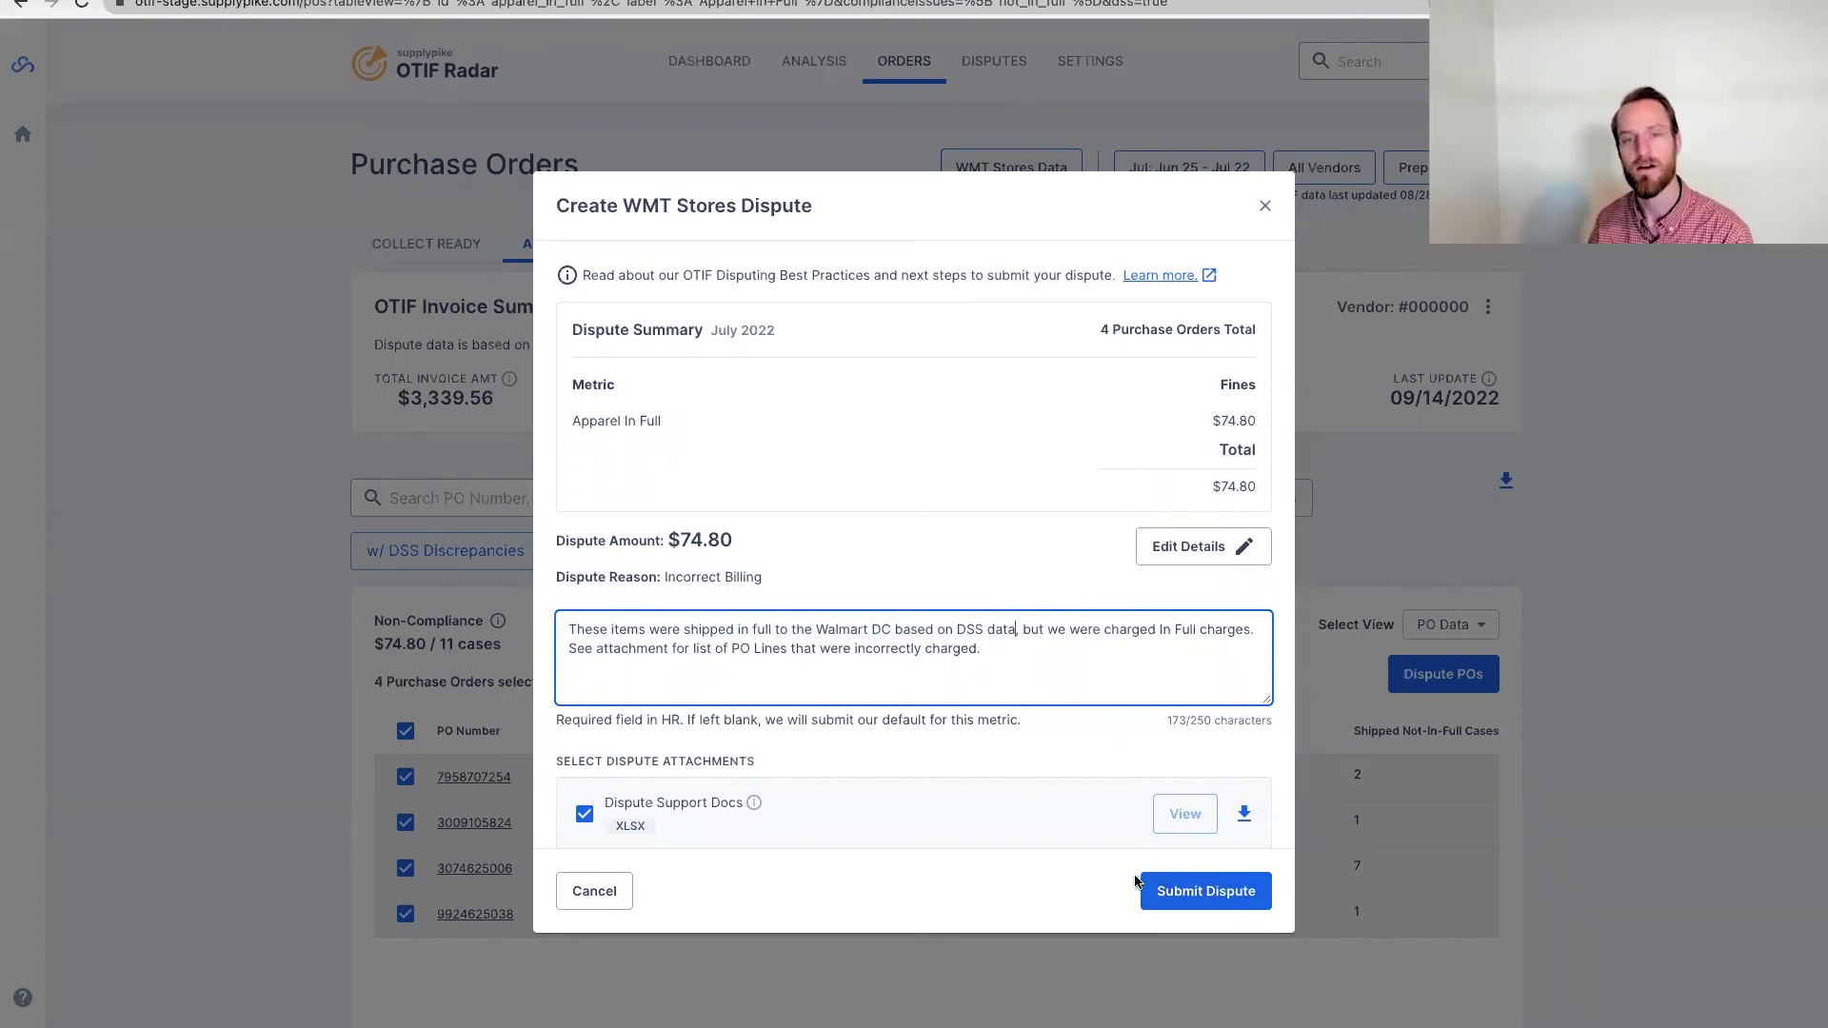
Close the dispute form unsubmitted and go to slide 10 on High Radius dispute info.
click(1265, 210)
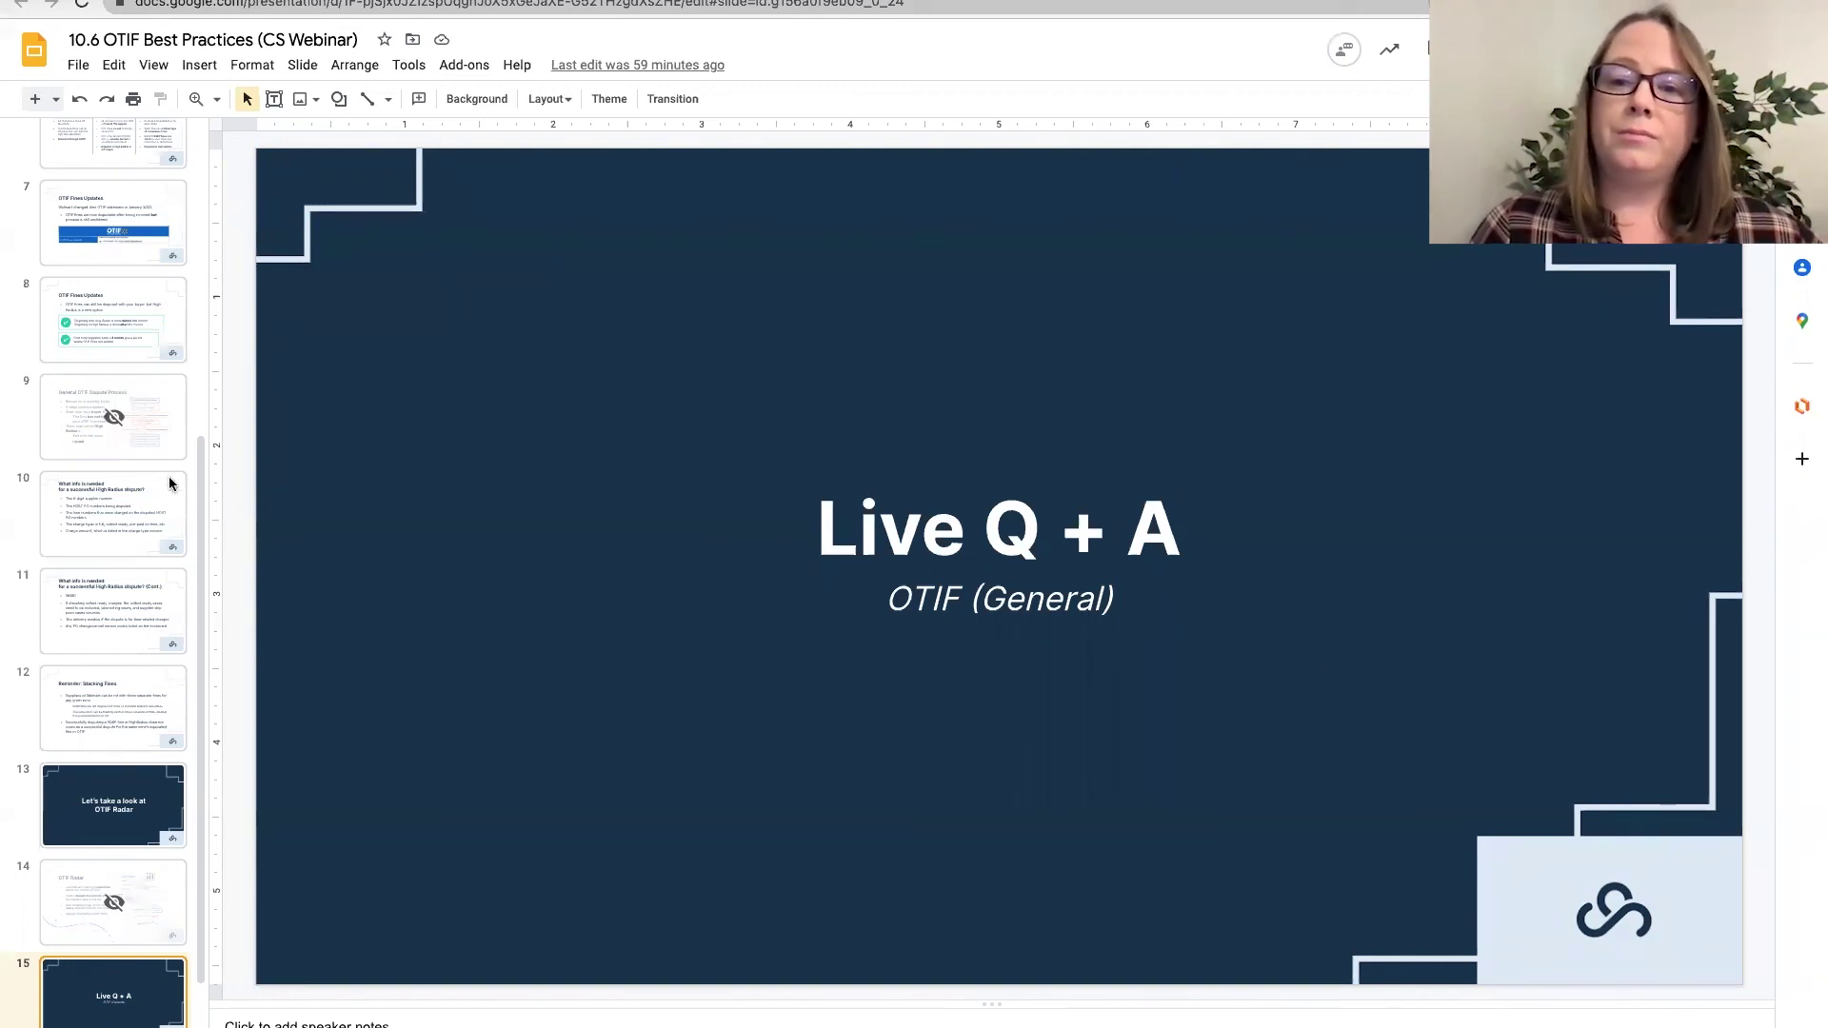
click(106, 541)
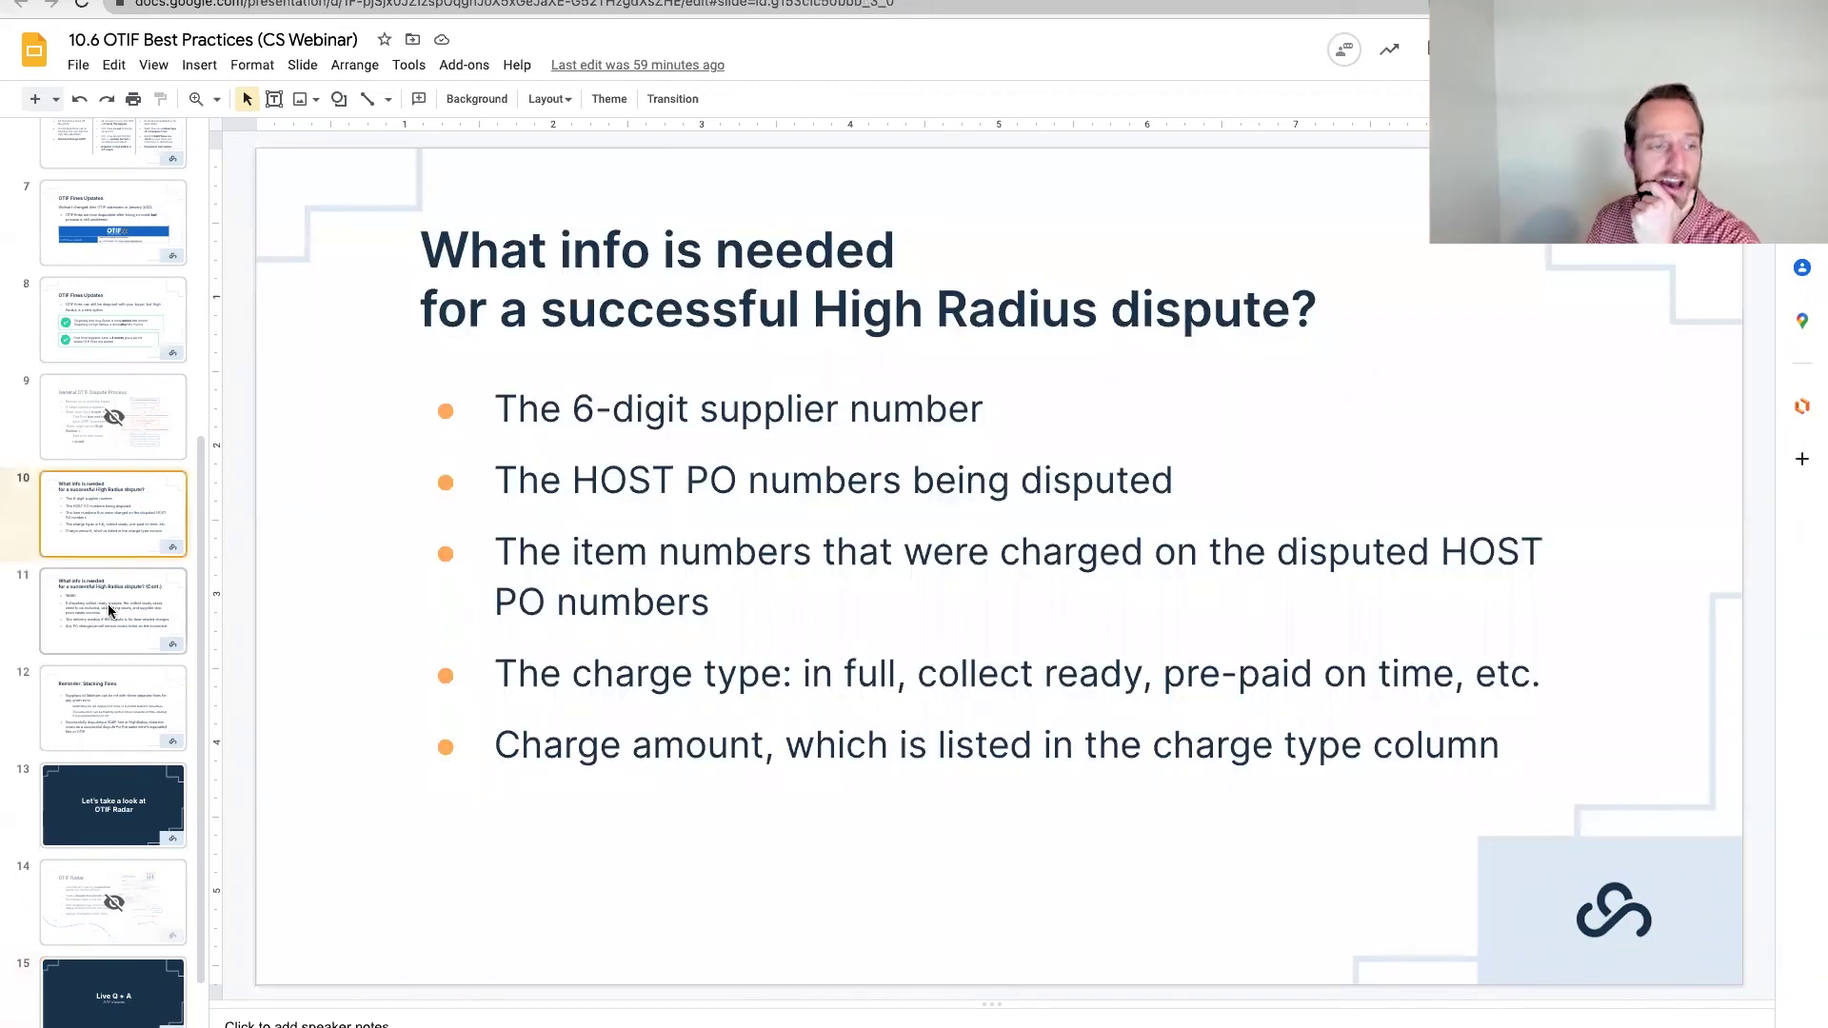